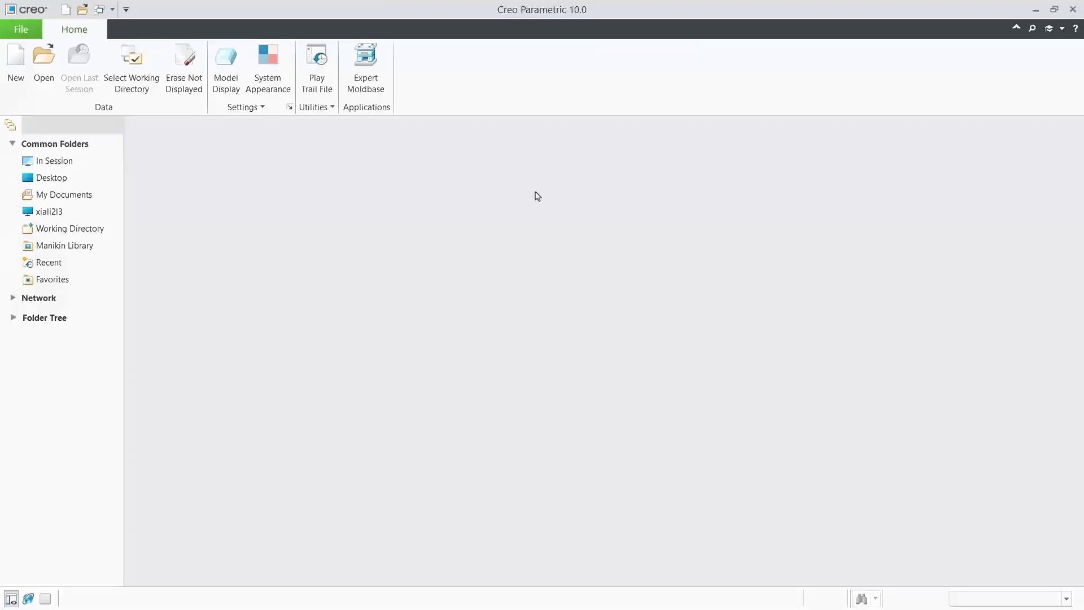
# Open the part file shell_freestyle.prt.
pyautogui.click(56, 88)
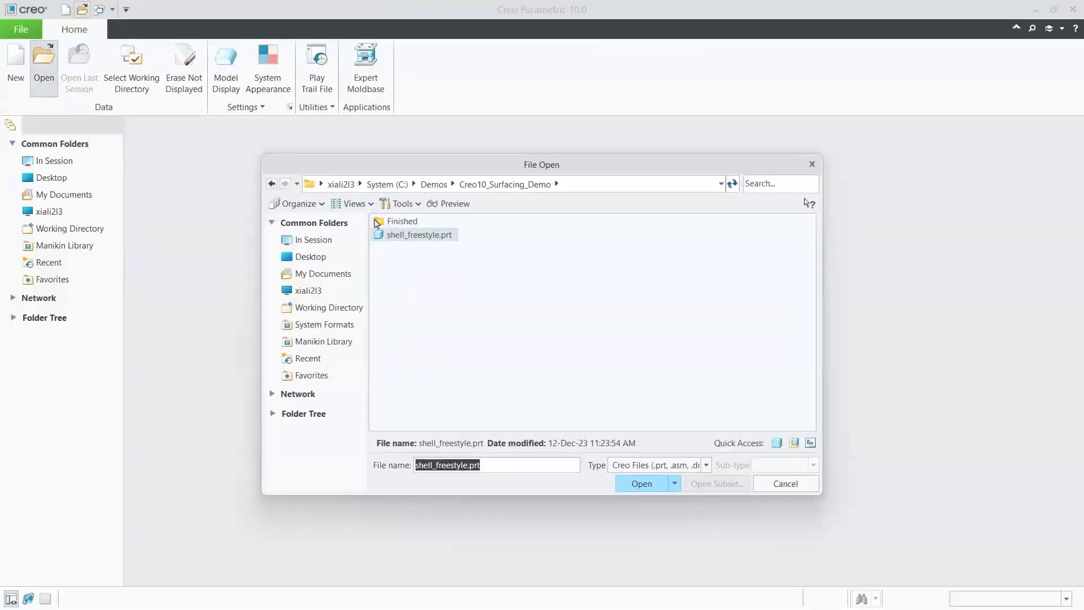
pyautogui.click(404, 236)
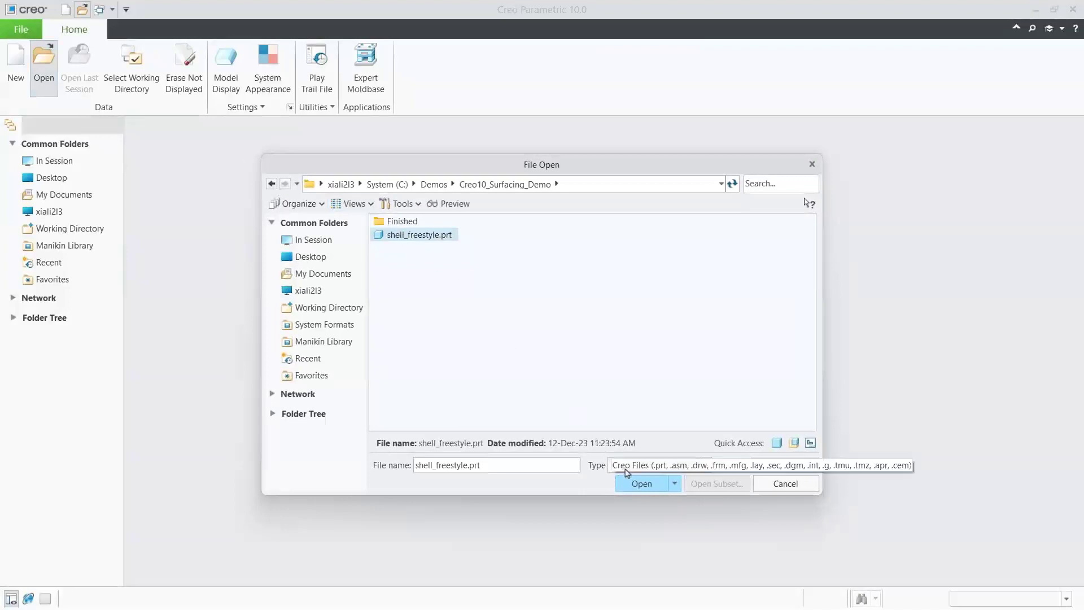
pyautogui.click(639, 484)
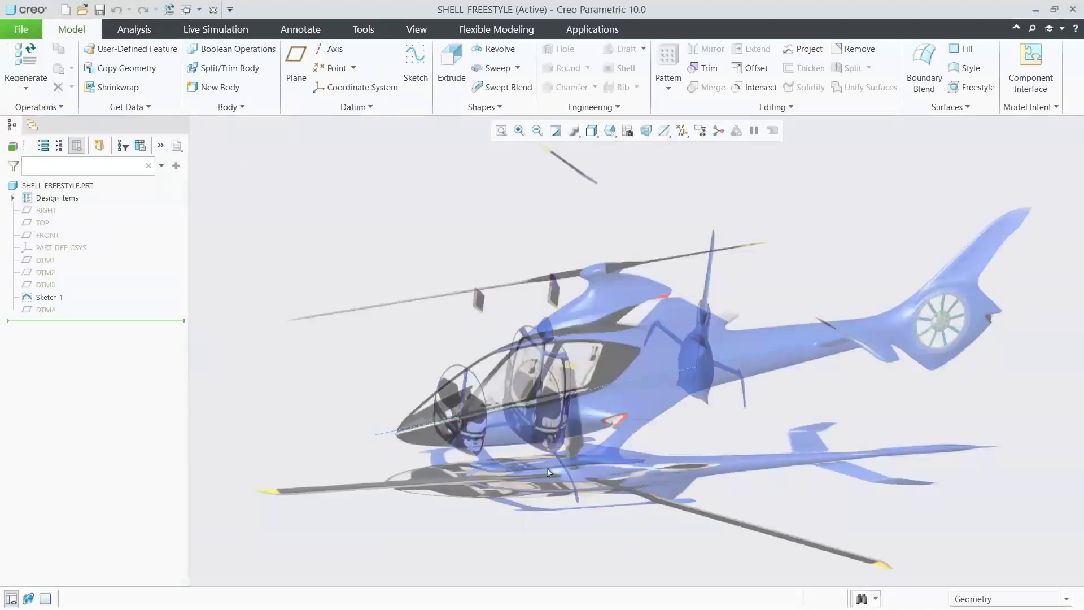
# Create a Freestyle feature and add a closed cylinder primitive as its starting shape.
pyautogui.moveTo(516, 452)
pyautogui.mouseDown(button='middle')
pyautogui.moveTo(486, 450)
pyautogui.moveTo(484, 517)
pyautogui.moveTo(513, 450)
pyautogui.mouseUp(button='middle')
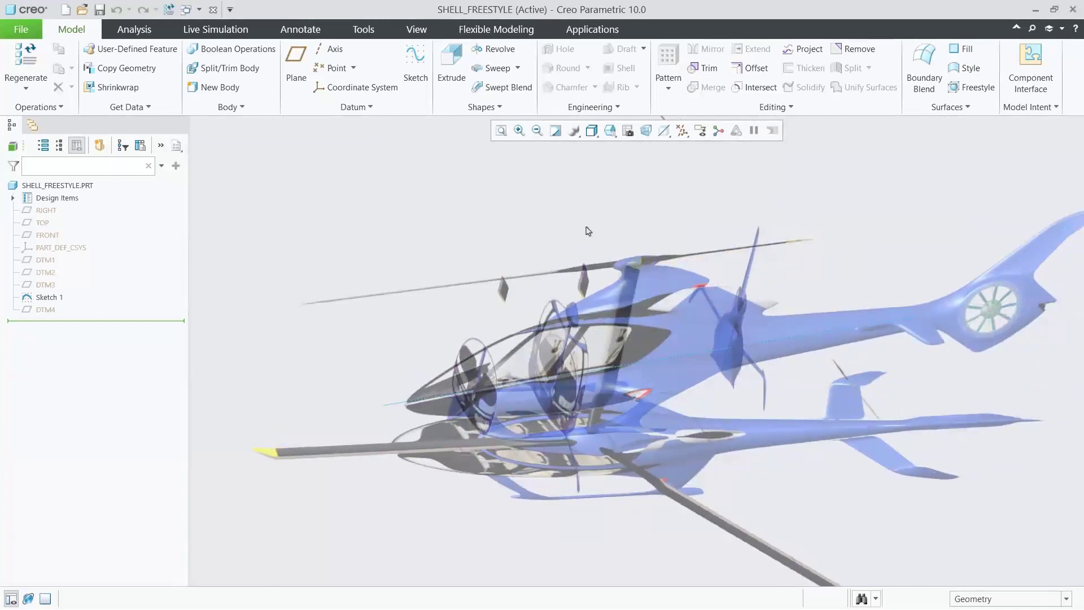
pyautogui.click(610, 131)
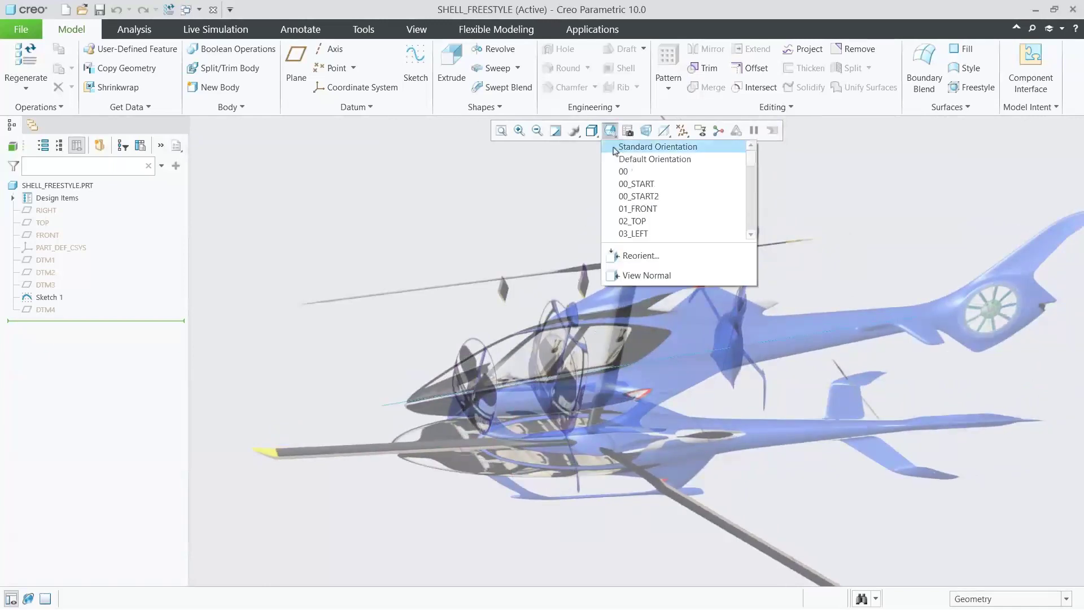
pyautogui.click(615, 183)
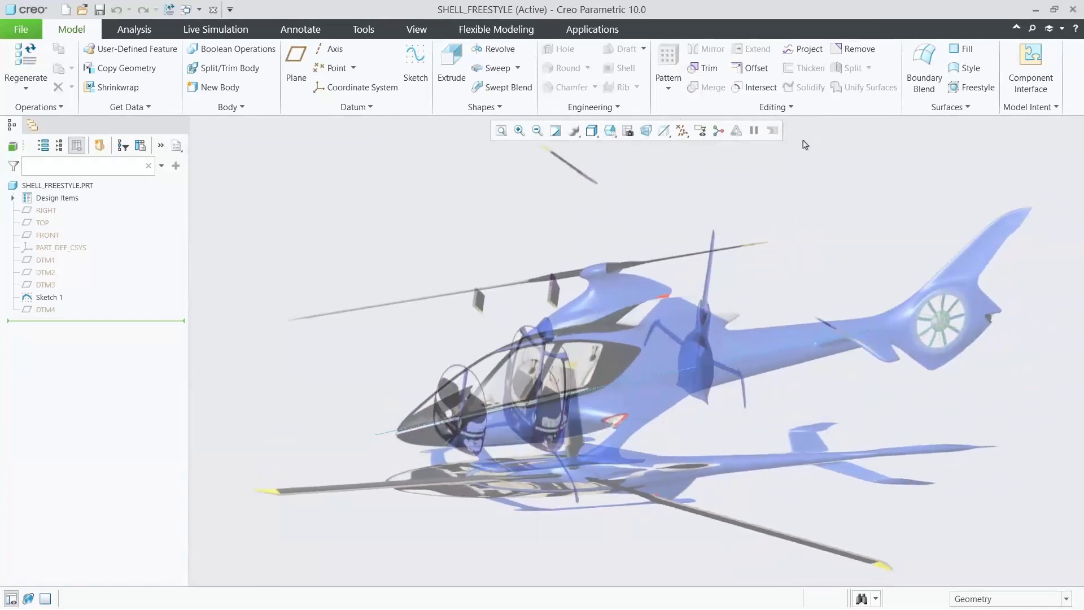
pyautogui.click(971, 89)
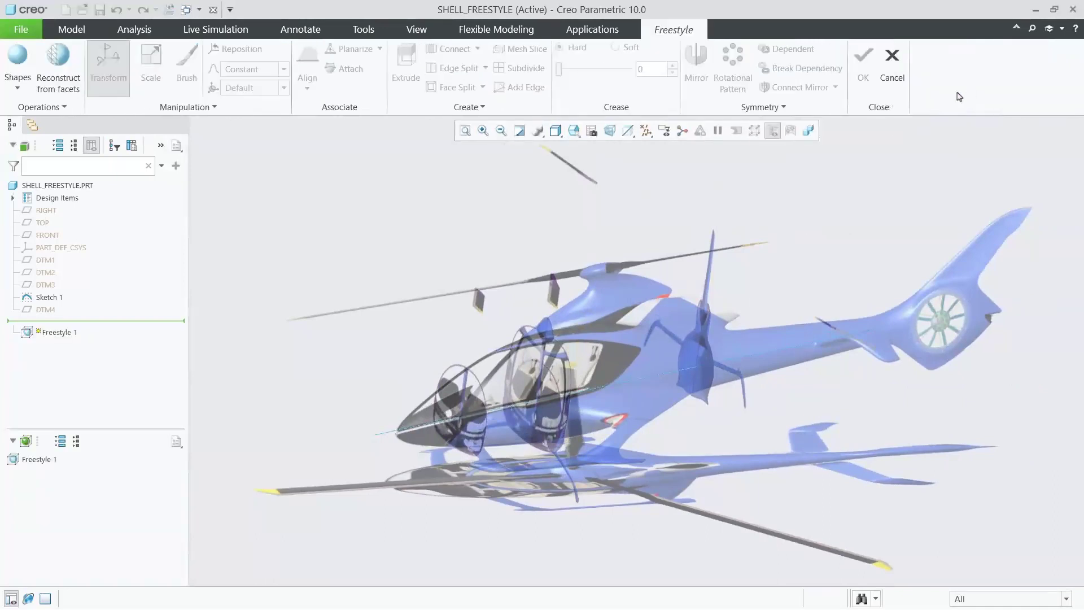
pyautogui.click(31, 94)
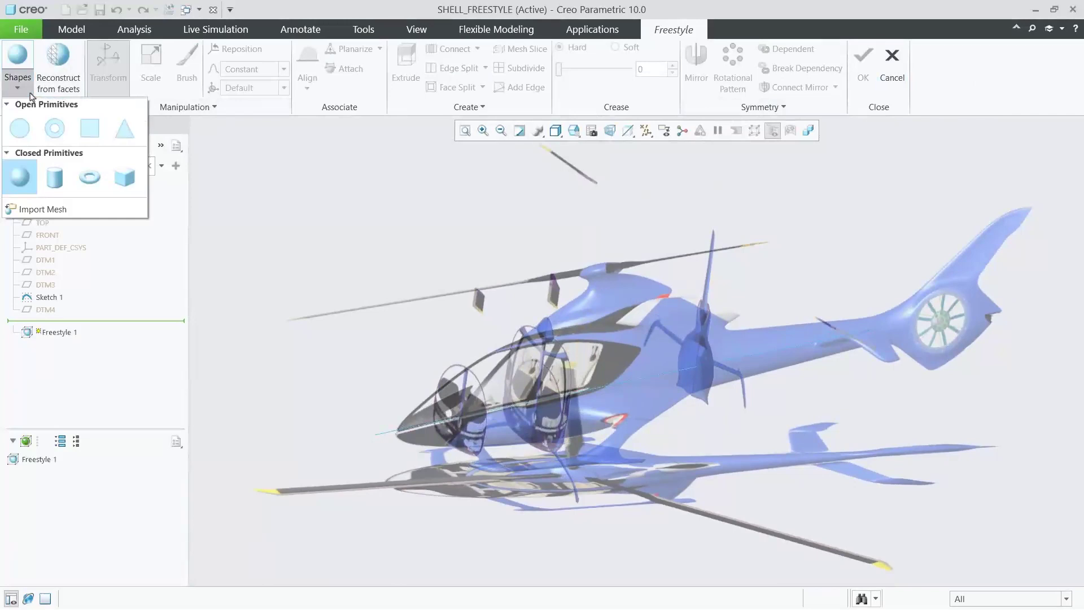
pyautogui.click(53, 178)
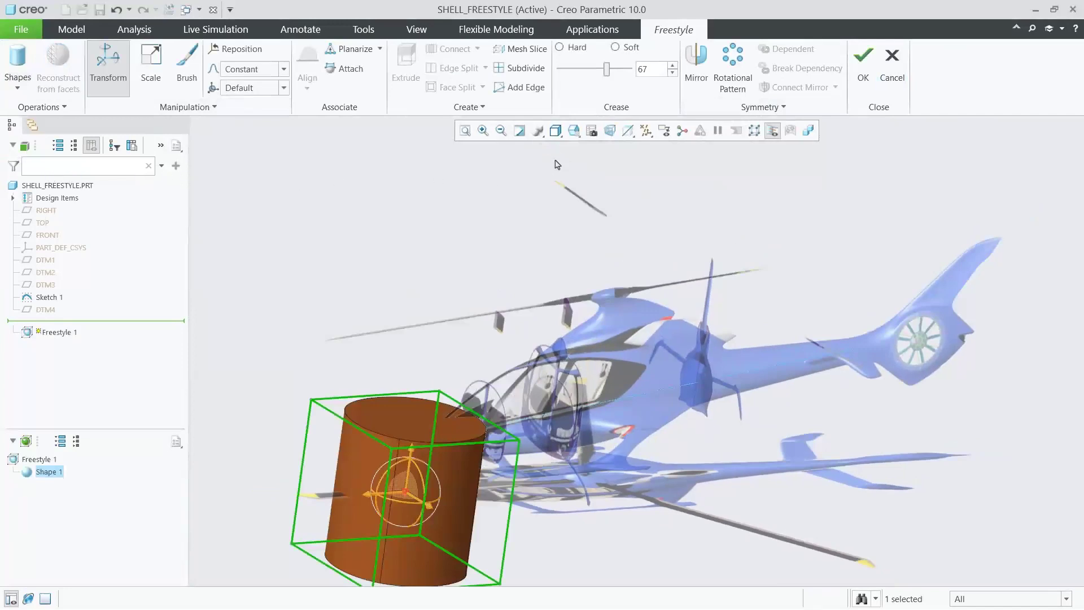
# In the 01_FRONT view, move the cylinder onto the helicopter's fuselage and scale it down uniformly to about a quarter of its size.
pyautogui.click(574, 135)
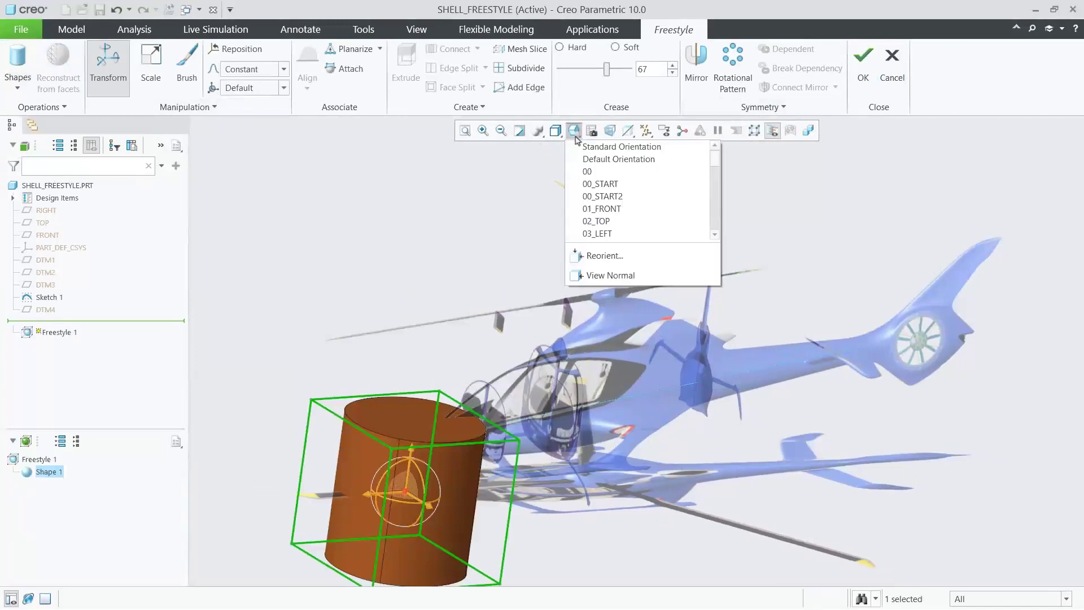
pyautogui.click(594, 209)
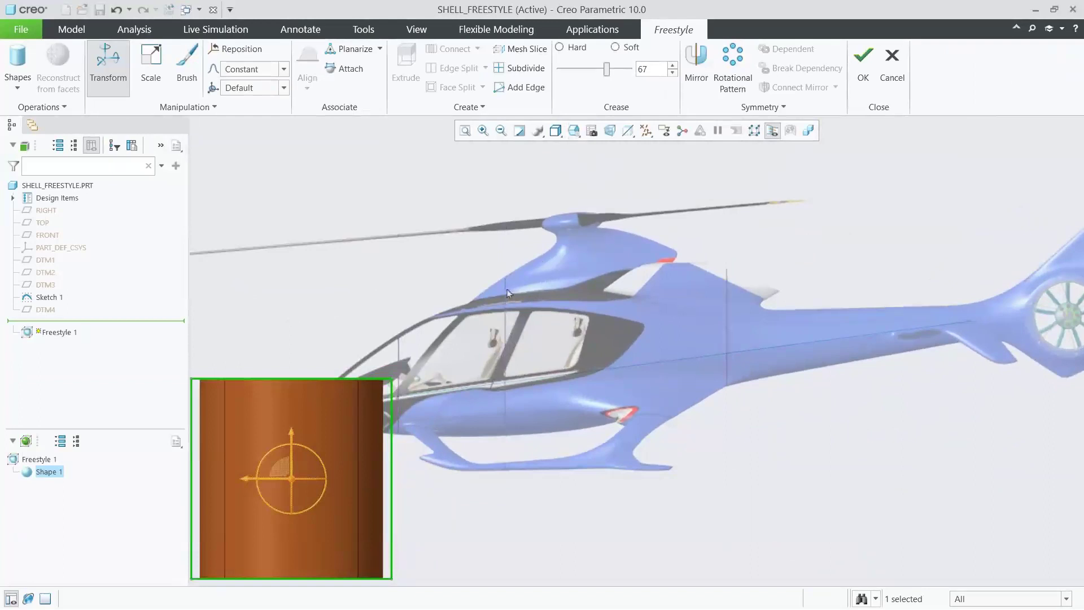
pyautogui.moveTo(292, 469); pyautogui.dragTo(595, 343)
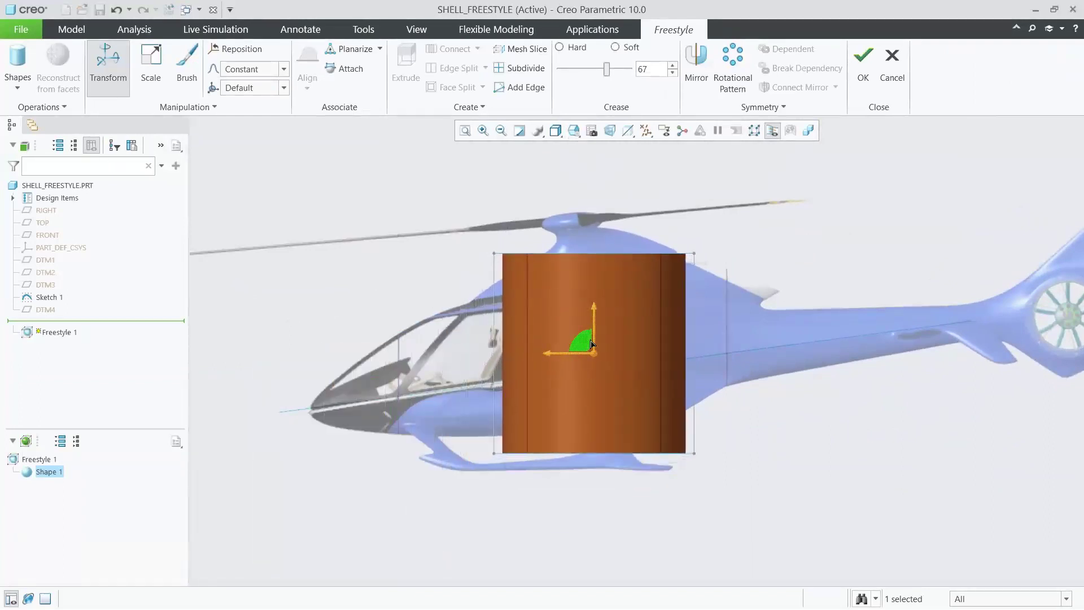
pyautogui.rightClick(743, 341)
pyautogui.click(793, 363)
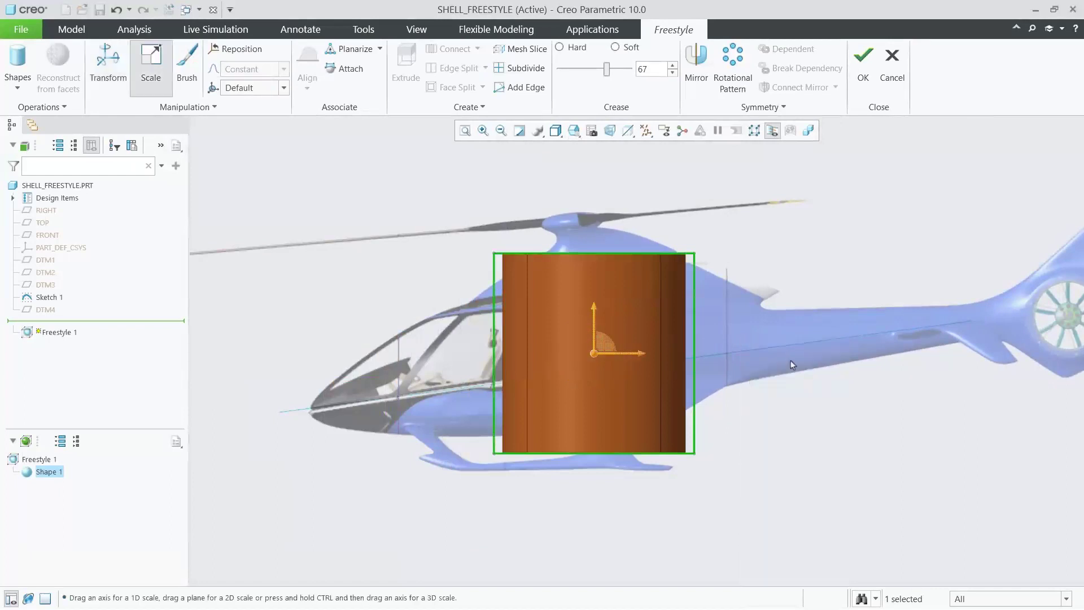
pyautogui.keyDown('ctrl'); pyautogui.moveTo(642, 356); pyautogui.dragTo(531, 386); pyautogui.keyUp('ctrl')
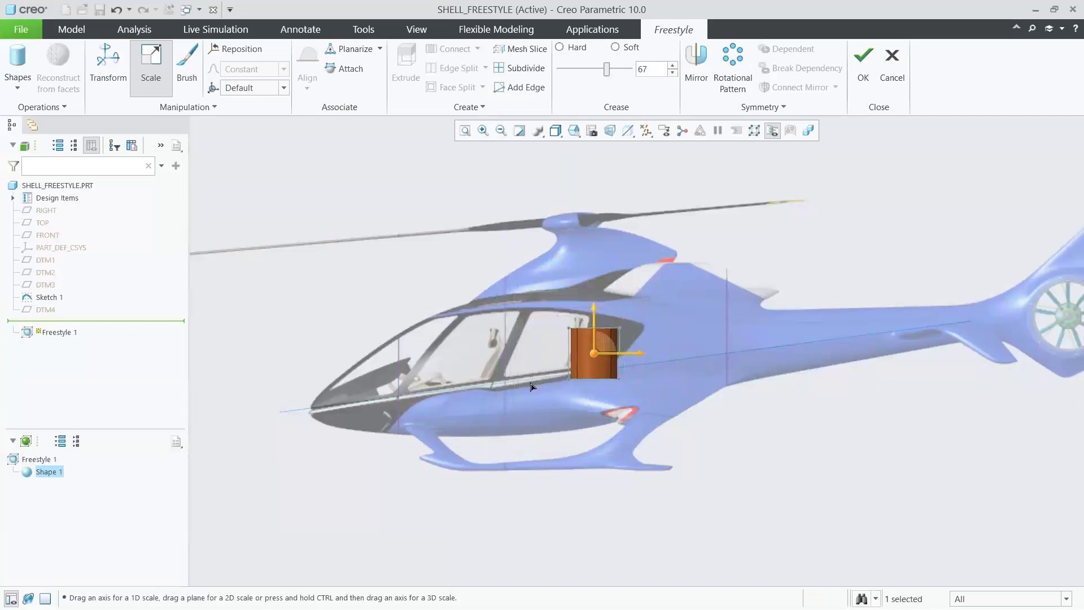
# Rotate the cylinder to lie along the sketched fuselage axis and move it to the helicopter's nose.
pyautogui.rightClick(531, 386)
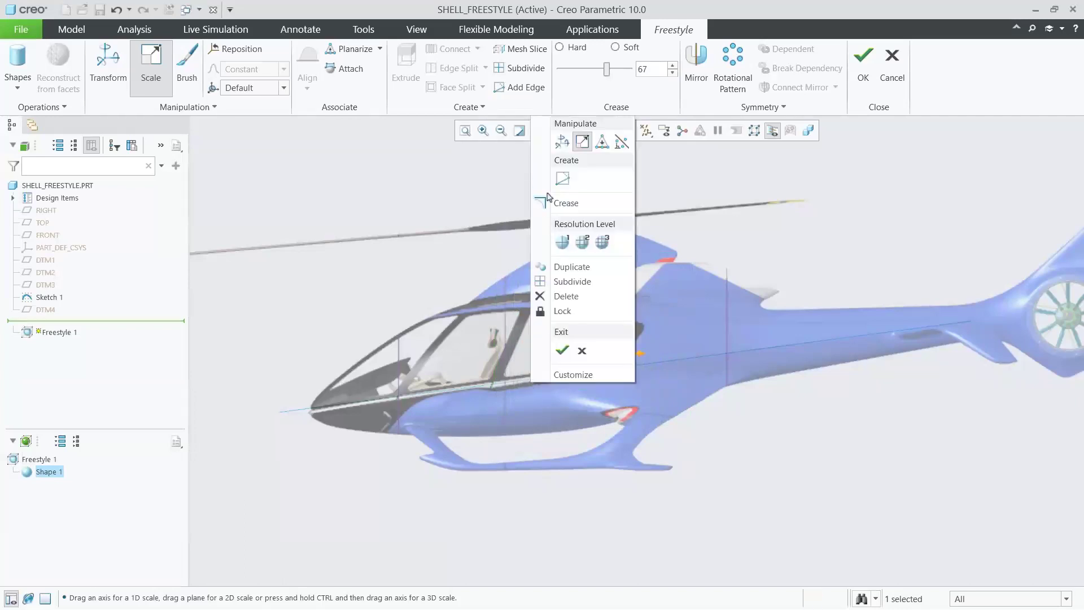
pyautogui.click(561, 143)
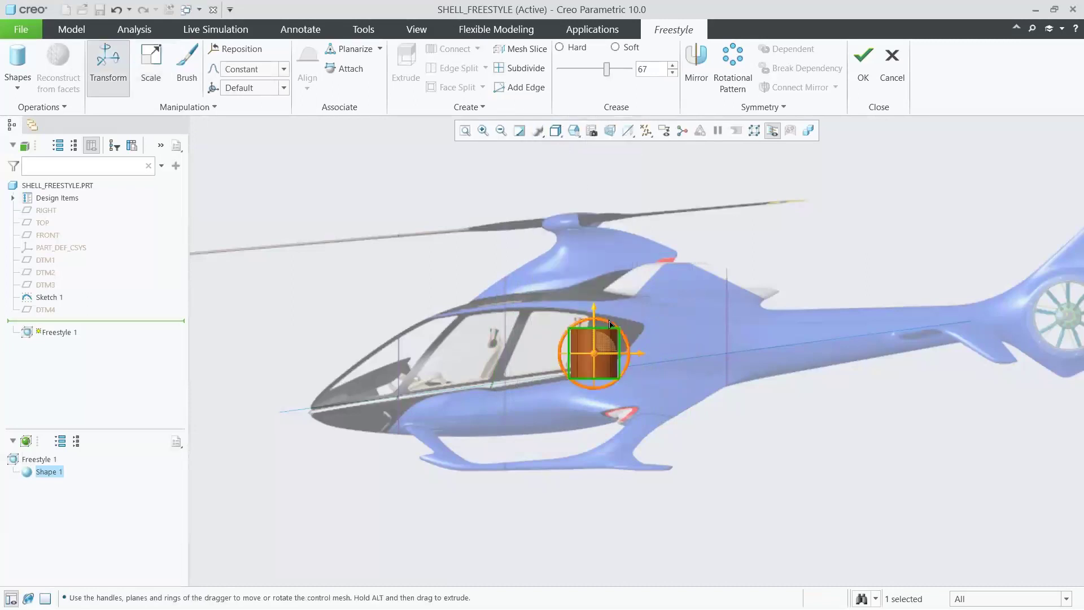
pyautogui.moveTo(610, 324); pyautogui.dragTo(363, 394)
pyautogui.click(372, 469)
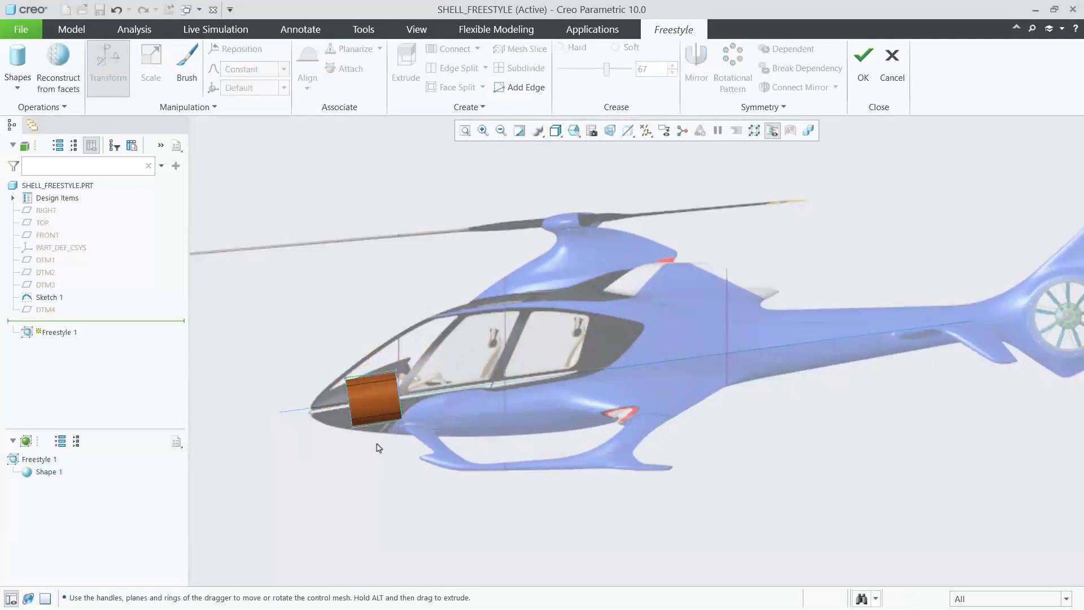
# Extrude the cylinder's rear face along the fuselage axis in four successive sections, reaching the tail boom.
pyautogui.moveTo(382, 352); pyautogui.dragTo(433, 445)
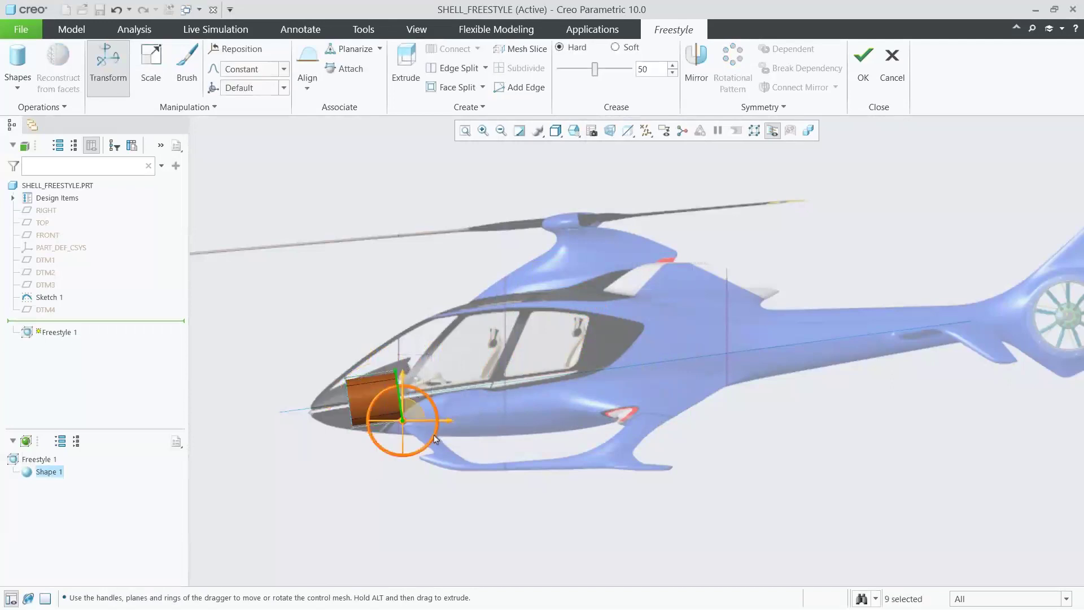
pyautogui.rightClick(471, 446)
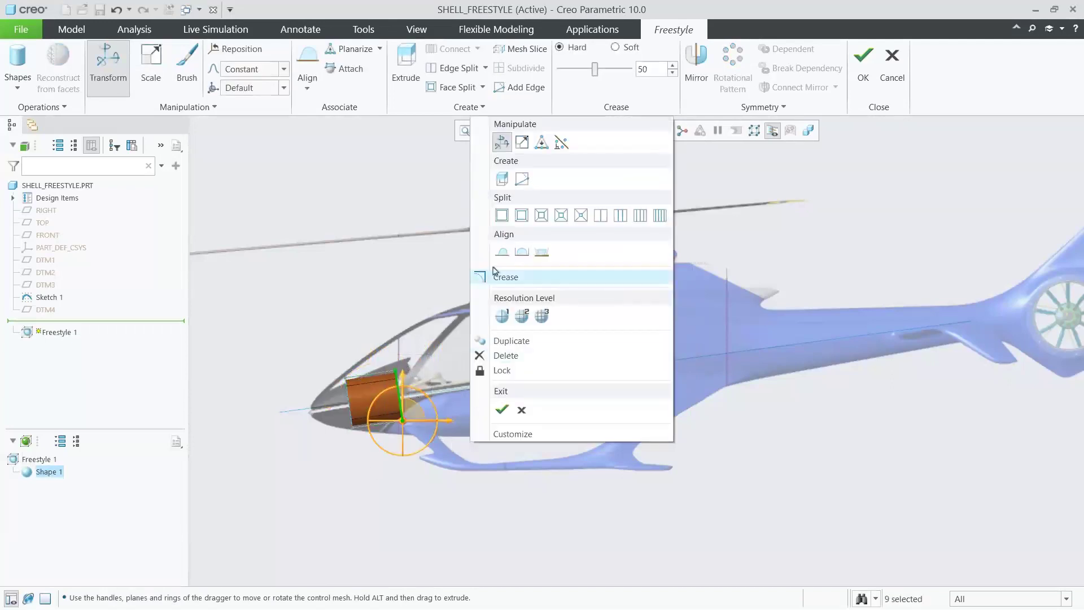
pyautogui.click(502, 179)
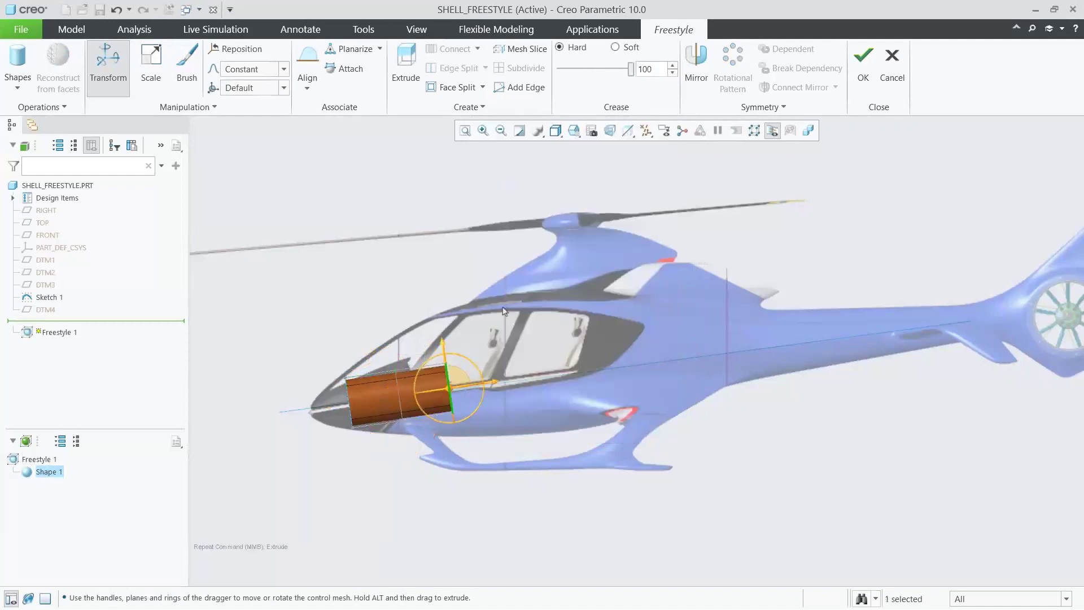
pyautogui.moveTo(492, 383); pyautogui.dragTo(987, 337)
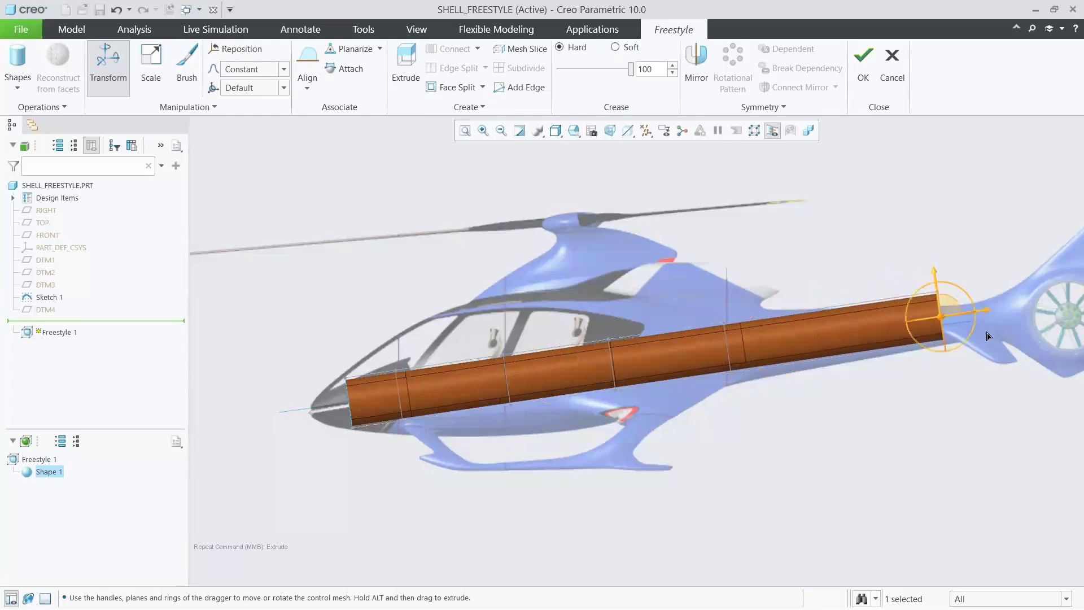
pyautogui.click(987, 334)
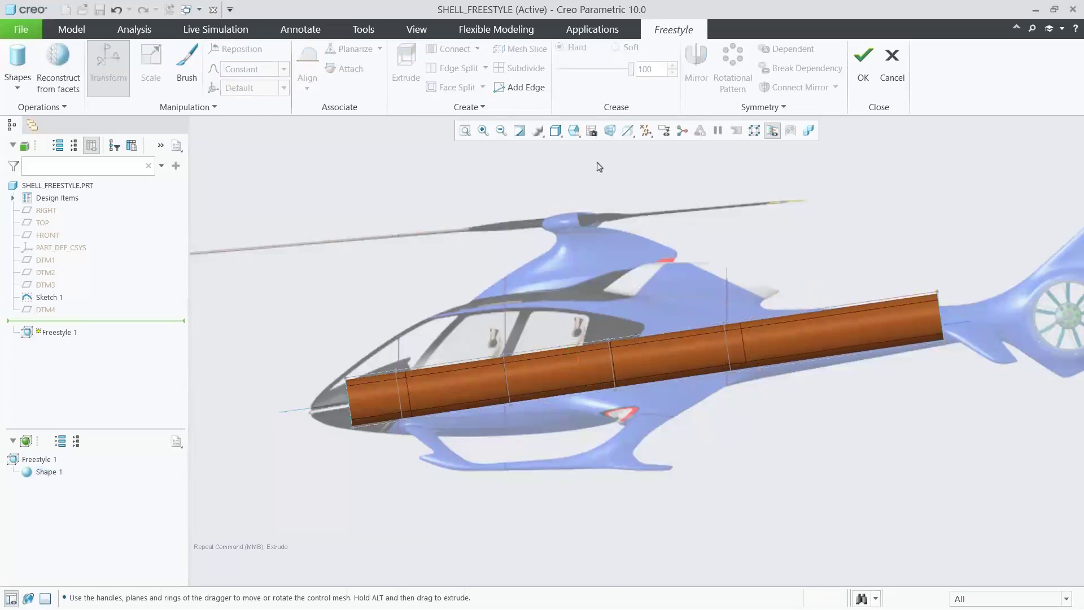
# Split the cylinder's front face and pull the resulting inner face forward to the tip of the helicopter's nose.
pyautogui.click(574, 136)
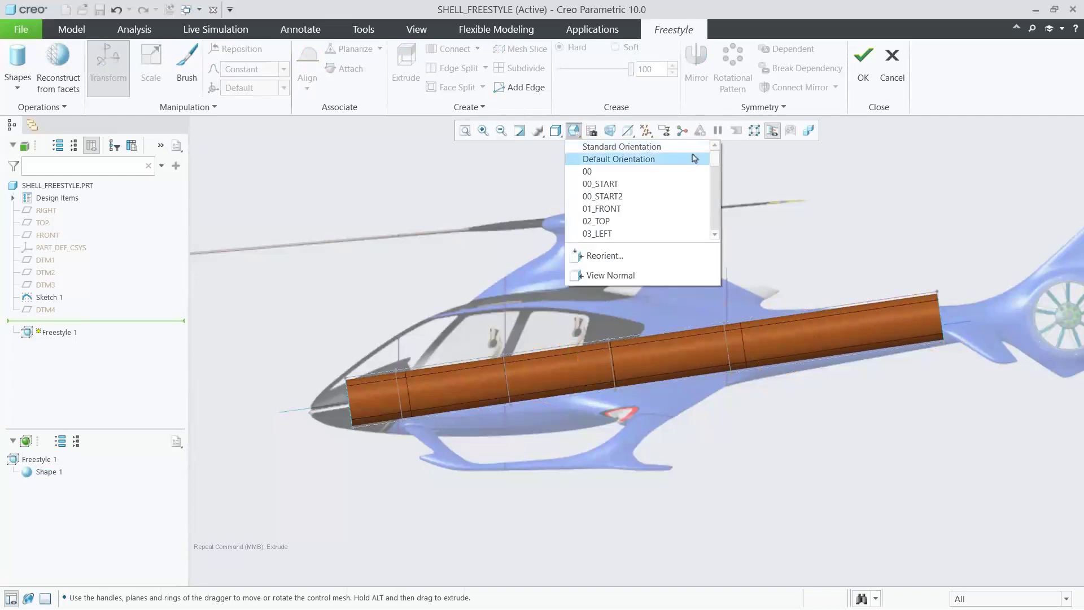
pyautogui.moveTo(714, 161); pyautogui.dragTo(714, 164)
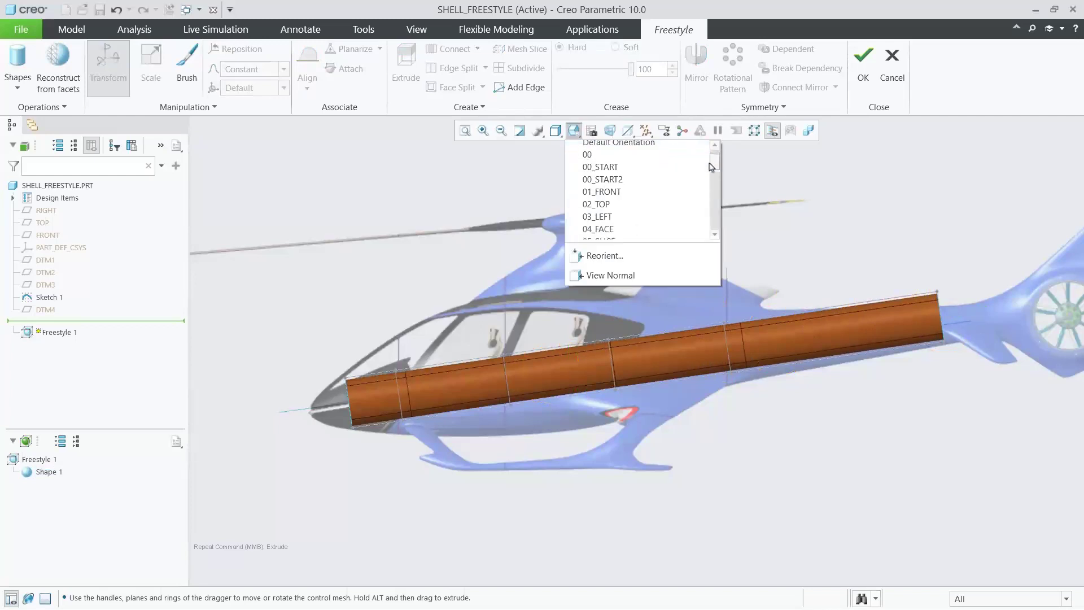
pyautogui.click(618, 229)
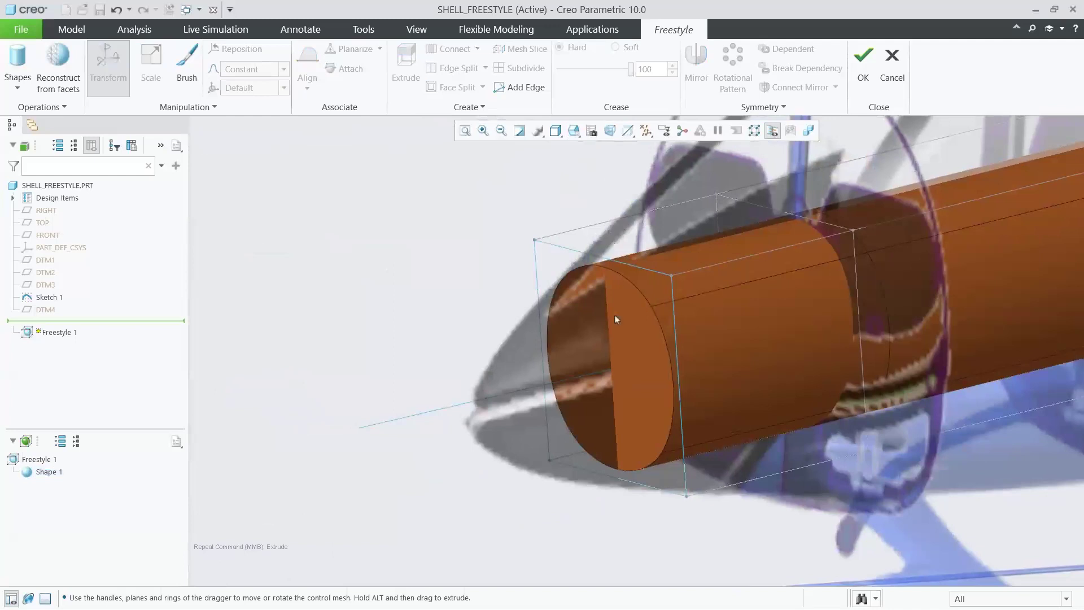
pyautogui.click(617, 332)
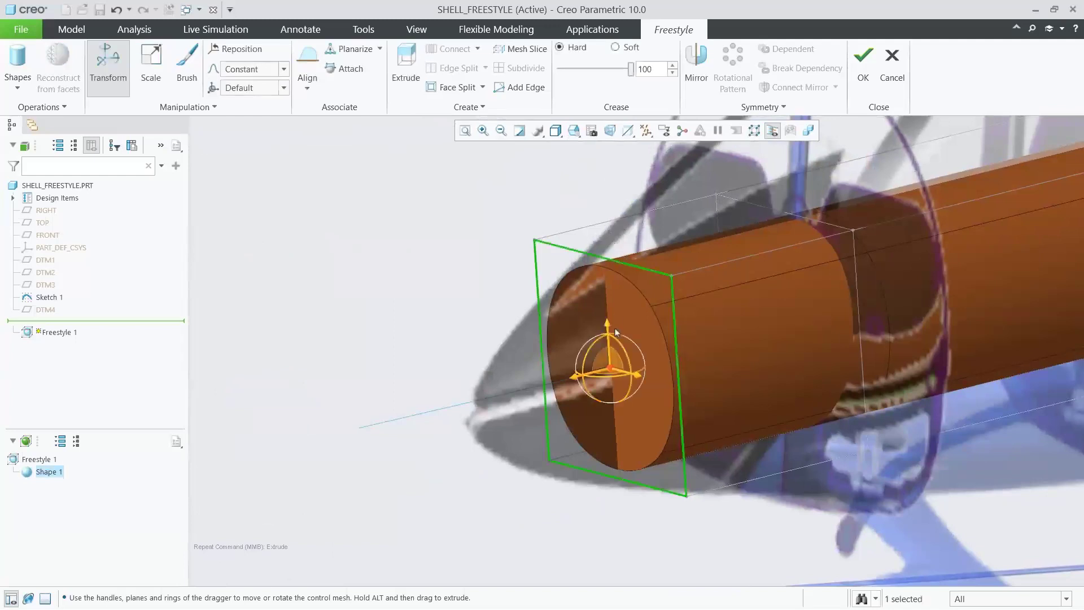
pyautogui.click(482, 86)
pyautogui.click(466, 133)
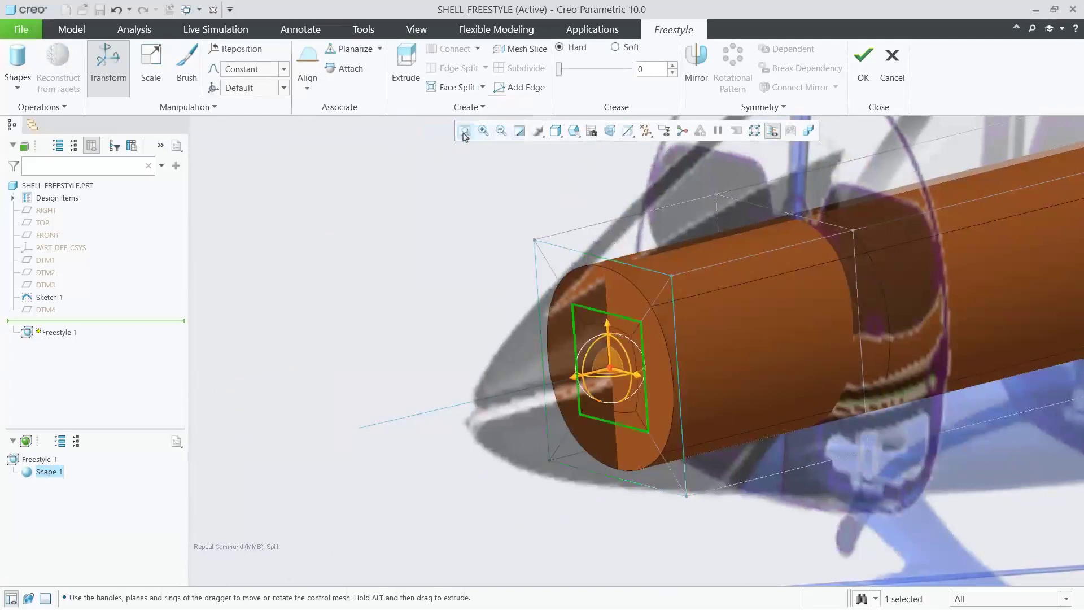
pyautogui.moveTo(573, 376); pyautogui.dragTo(432, 430)
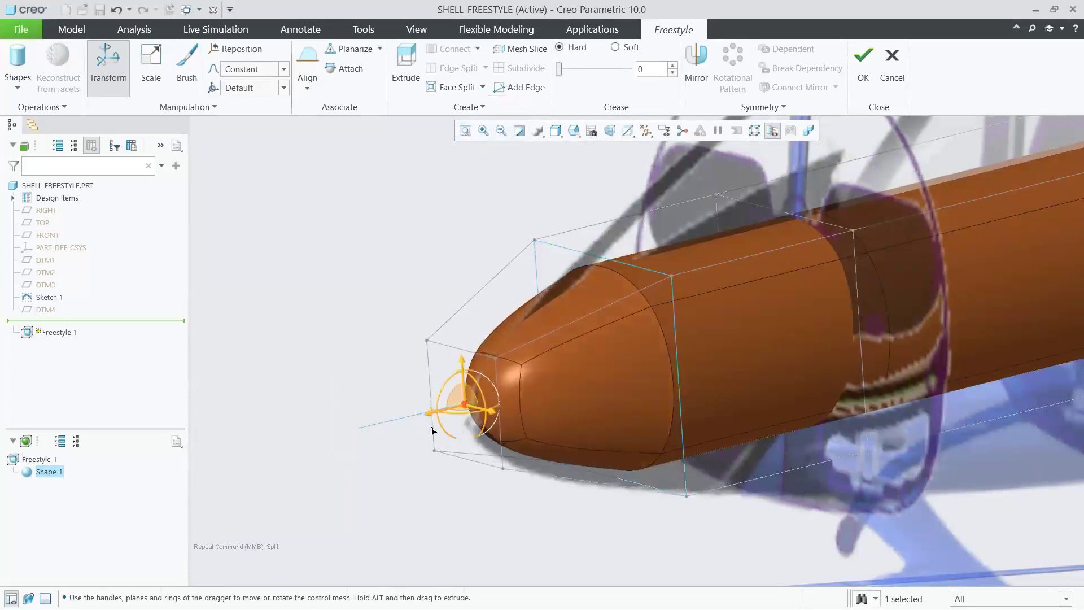
# Change the crease on the edge loop behind the nose to Soft.
pyautogui.click(611, 261)
pyautogui.doubleClick(645, 267)
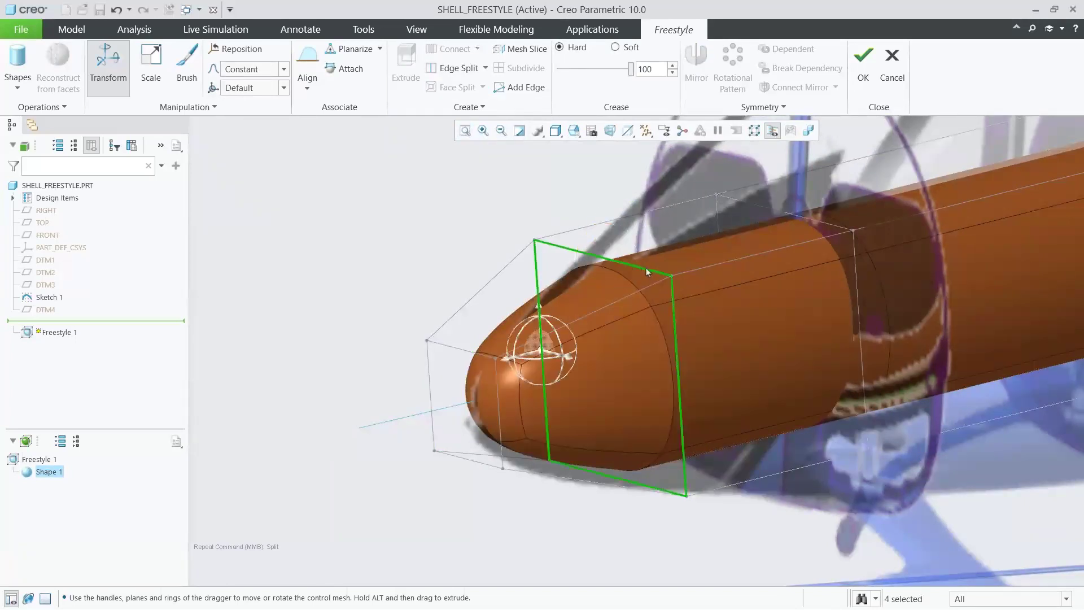
pyautogui.click(620, 48)
pyautogui.click(587, 176)
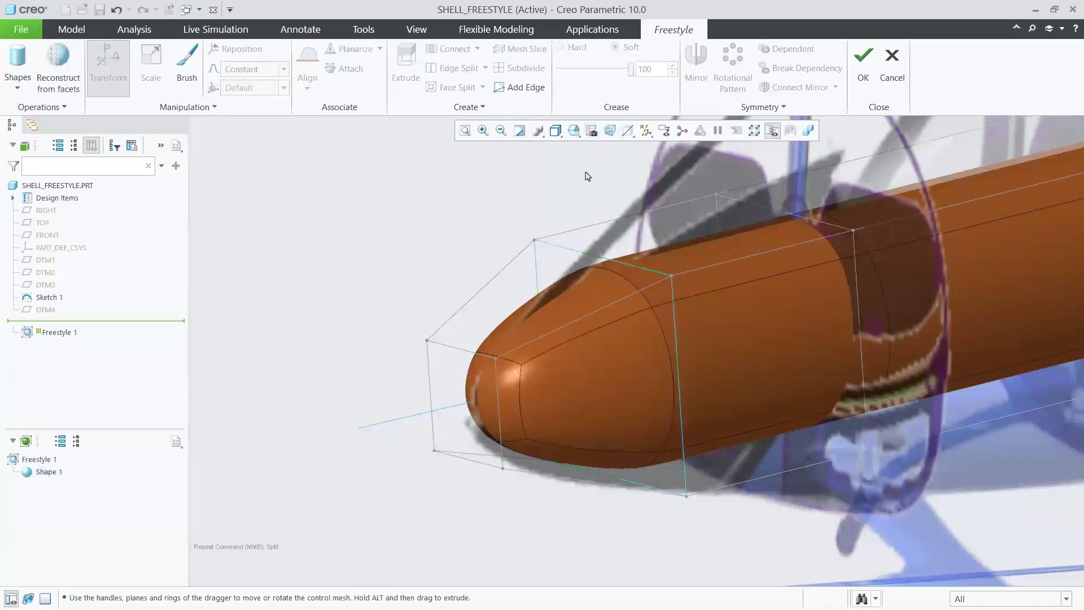
# In the 01_FRONT view, split the body's vertical mesh edges in two to add a lengthwise edge loop along its middle.
pyautogui.click(574, 130)
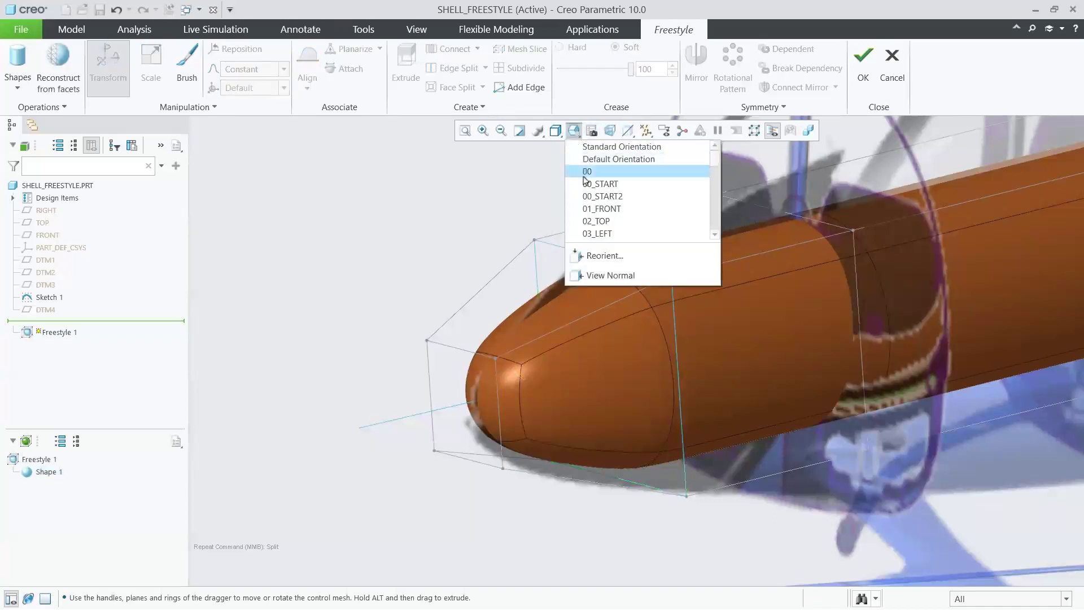
pyautogui.click(587, 209)
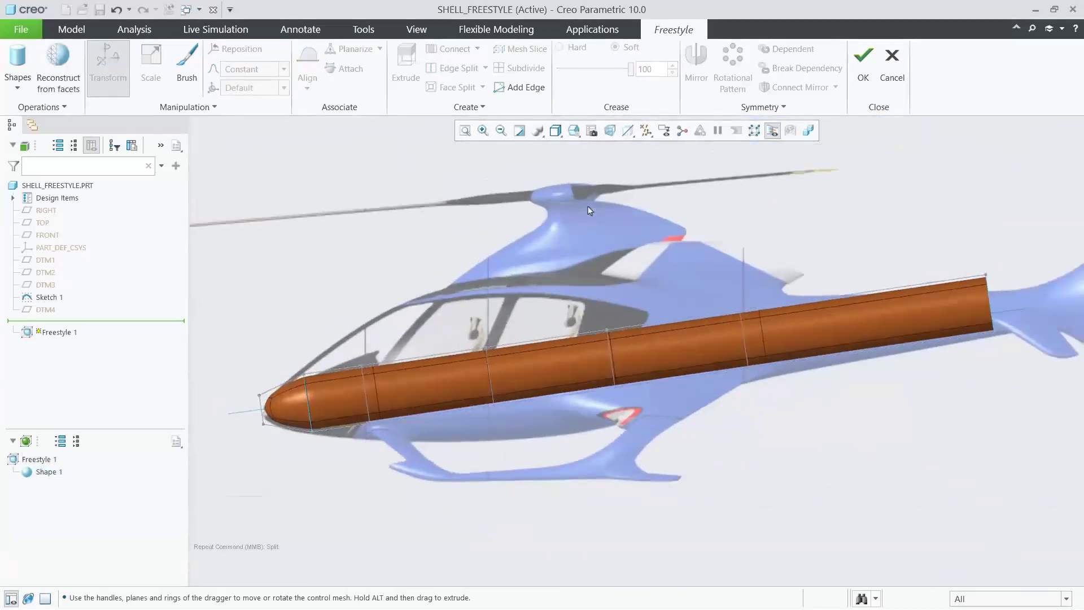
pyautogui.click(610, 351)
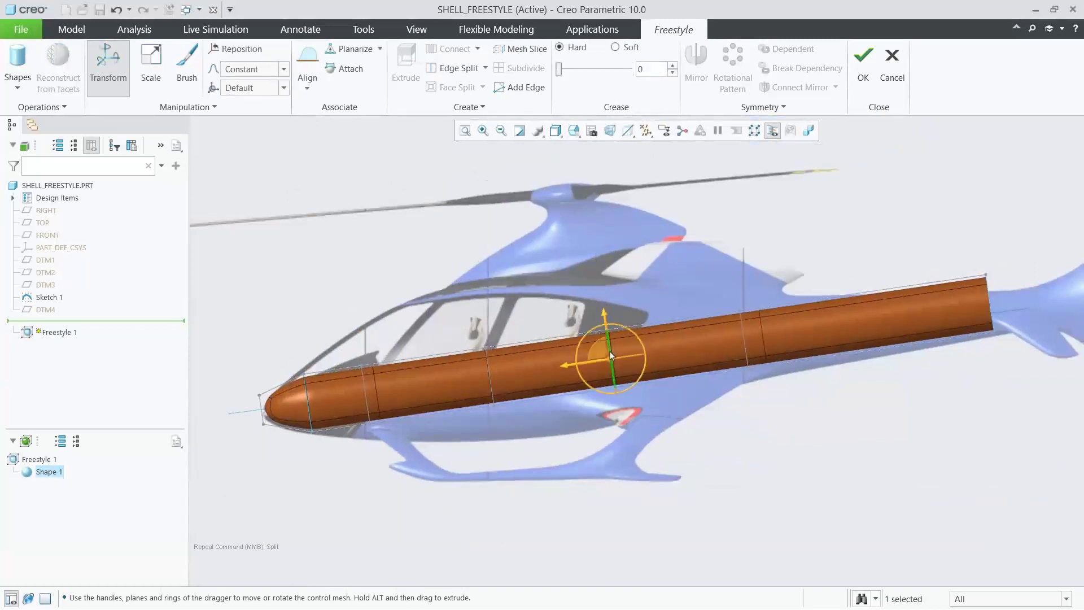
pyautogui.rightClick(656, 397)
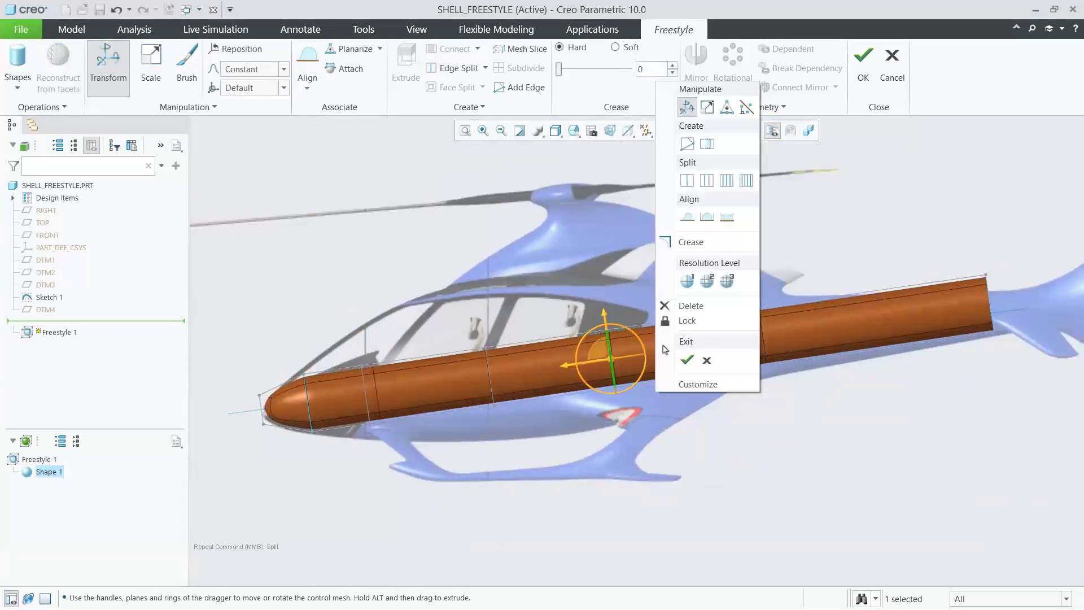
pyautogui.click(687, 186)
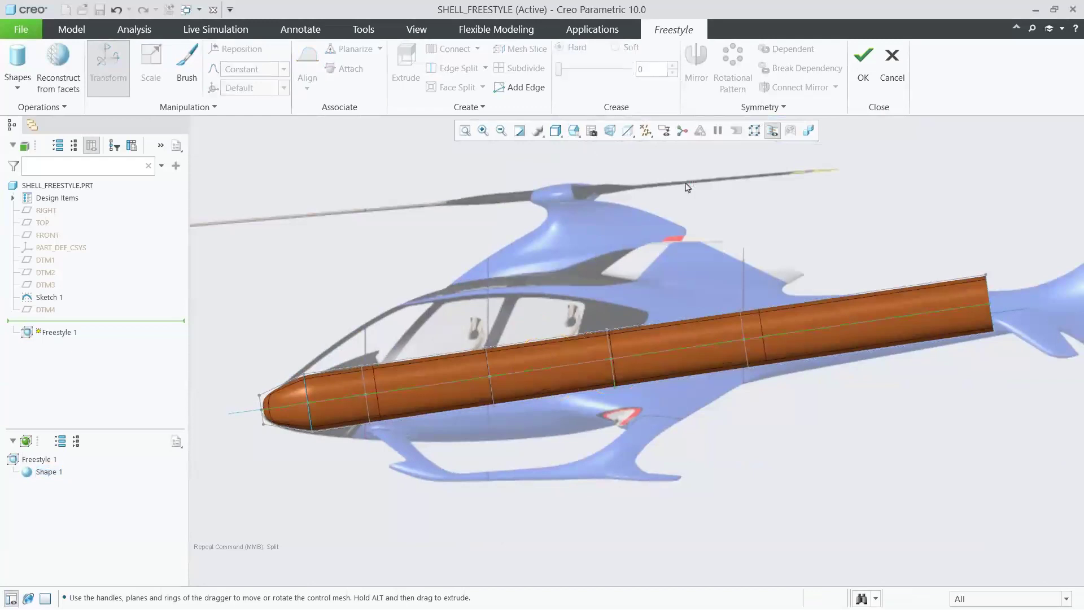
# Select the whole control mesh, relocate its dragger to the mid-body vertex, and tilt the body slightly downward toward the tail.
pyautogui.moveTo(224, 158); pyautogui.dragTo(1028, 491)
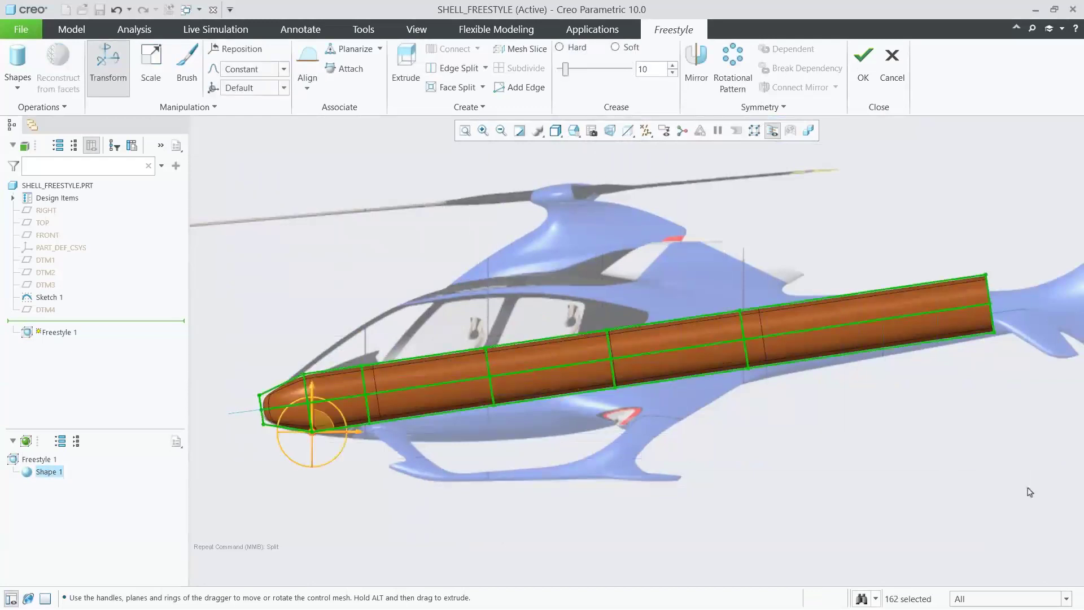
pyautogui.rightClick(324, 423)
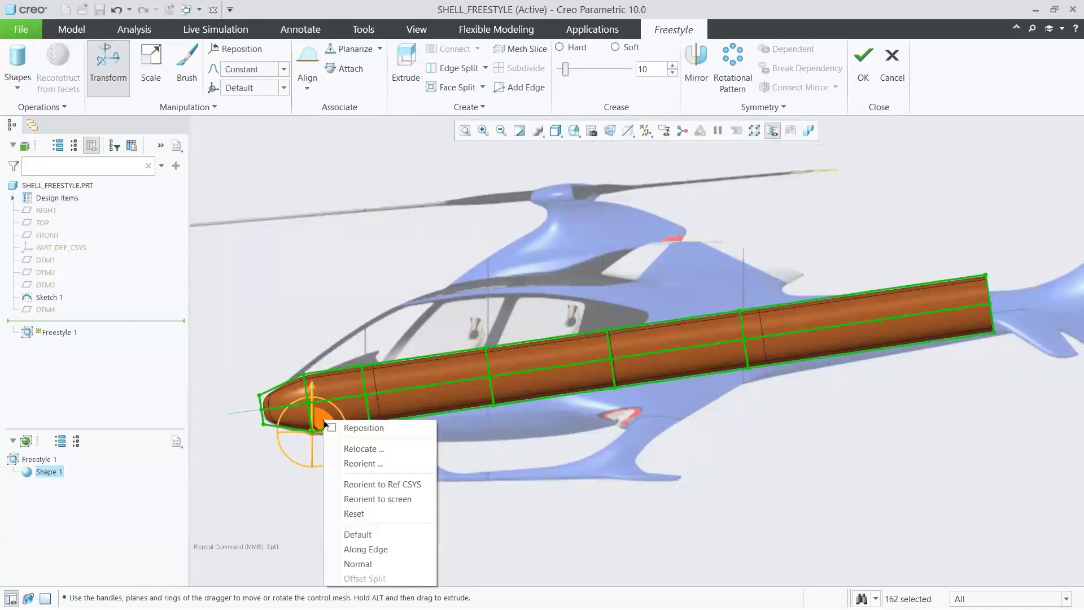
pyautogui.click(375, 448)
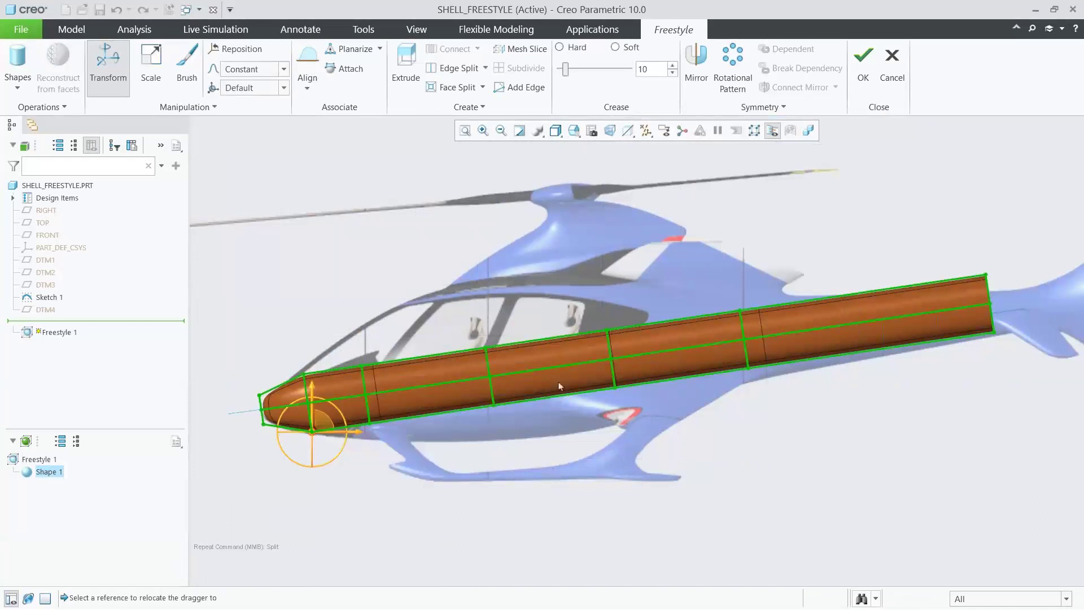
pyautogui.click(611, 364)
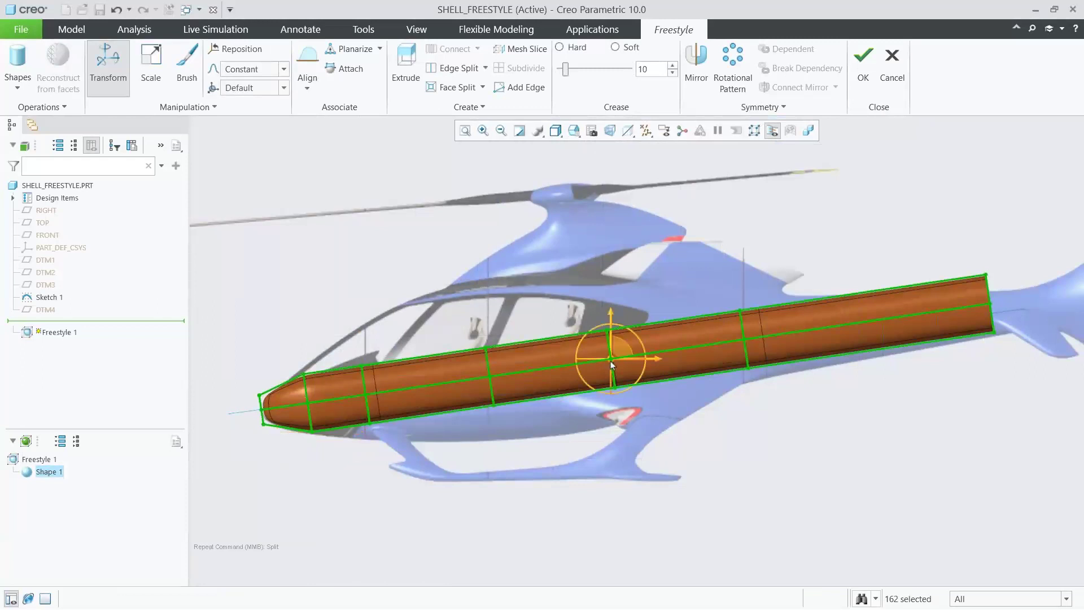
pyautogui.moveTo(628, 335); pyautogui.dragTo(628, 356)
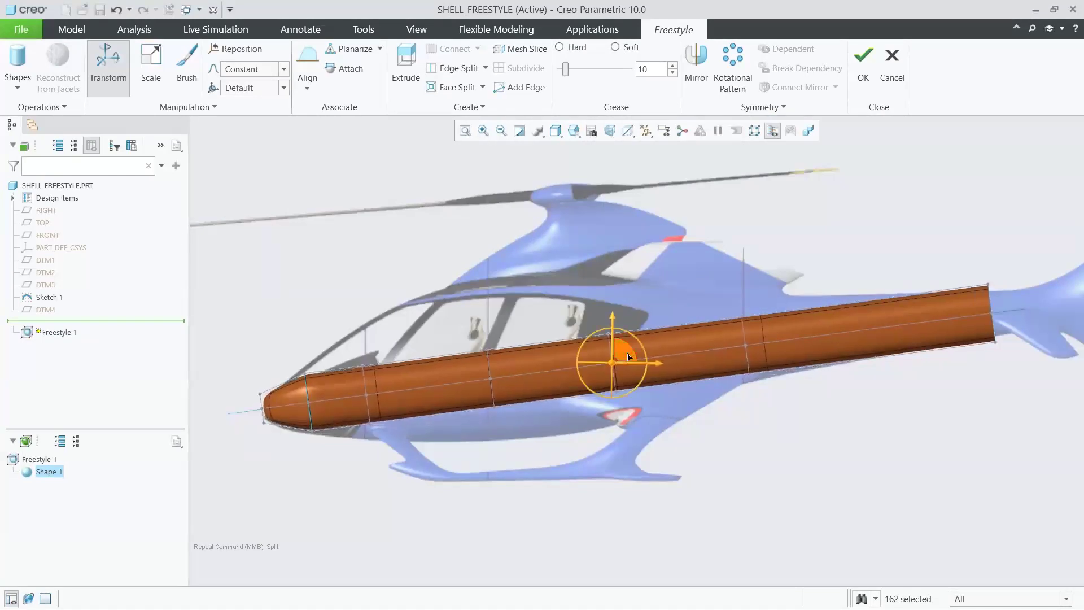
pyautogui.click(729, 454)
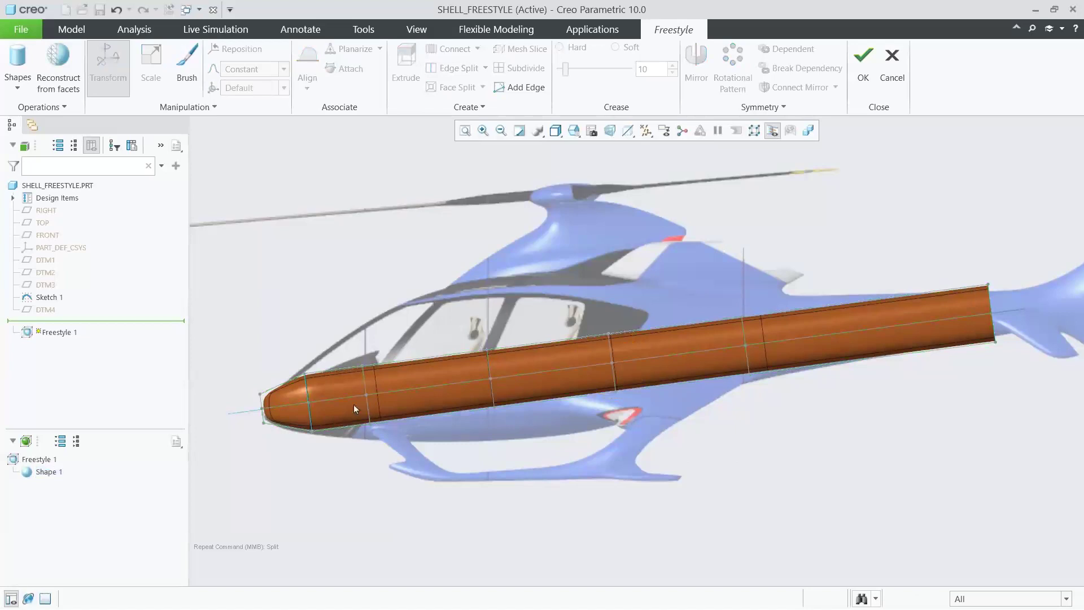
# Reshape the nose's upper outline by moving the top control points at its tip and first section to match the reference image.
pyautogui.click(276, 405)
pyautogui.moveTo(282, 385); pyautogui.dragTo(301, 359)
pyautogui.click(305, 337)
pyautogui.click(311, 378)
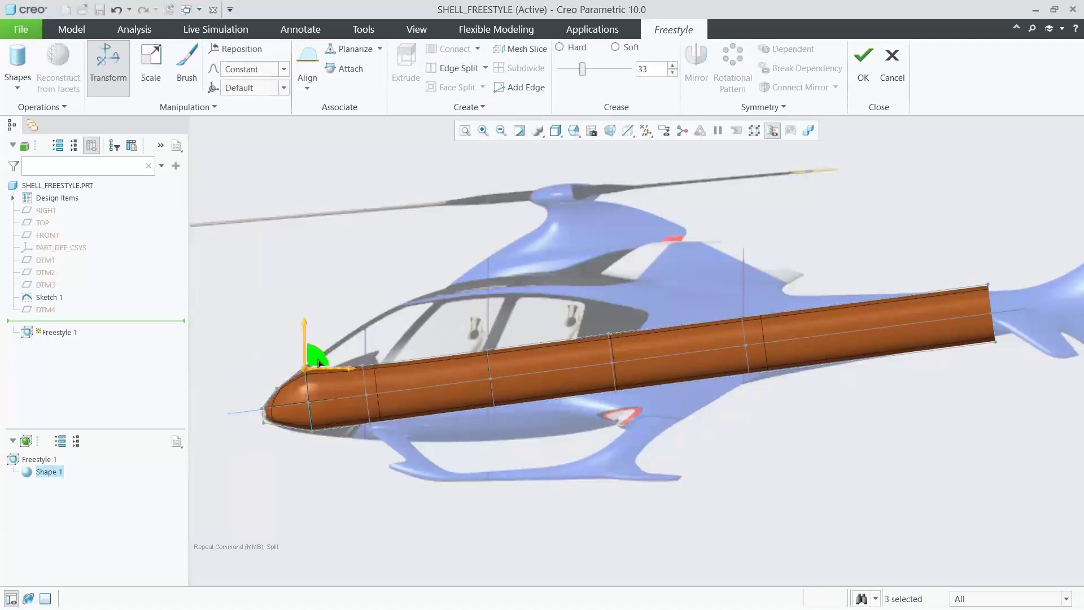
pyautogui.moveTo(318, 364); pyautogui.dragTo(346, 315)
pyautogui.click(344, 346)
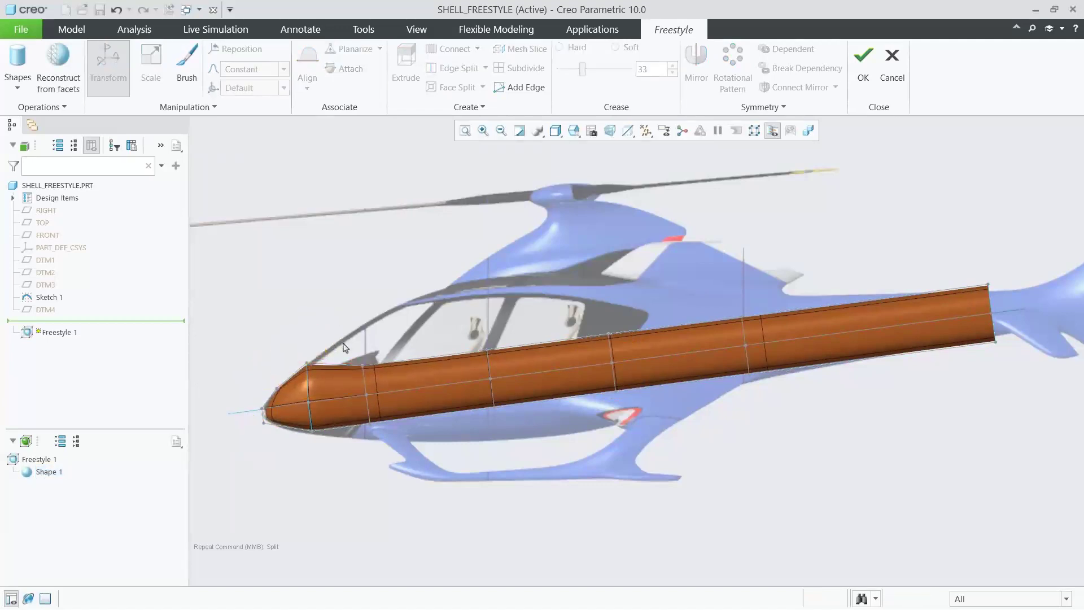
# Raise the top control points of the windshield, cabin and mid-body sections toward the reference helicopter's windshield and roof line.
pyautogui.click(372, 361)
pyautogui.moveTo(374, 359); pyautogui.dragTo(377, 315)
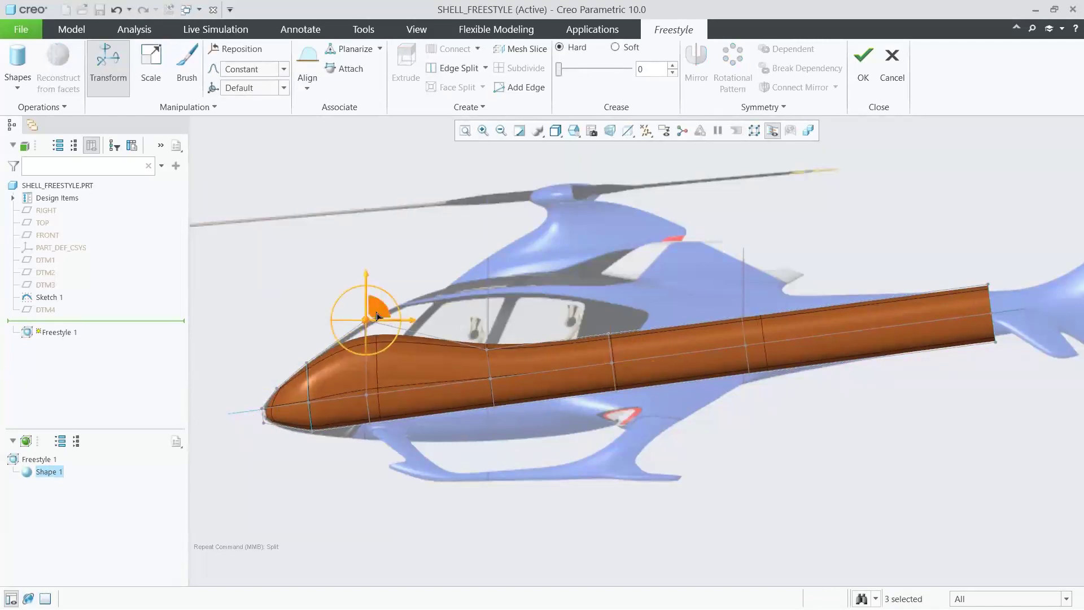
pyautogui.click(504, 348)
pyautogui.moveTo(504, 347); pyautogui.dragTo(504, 264)
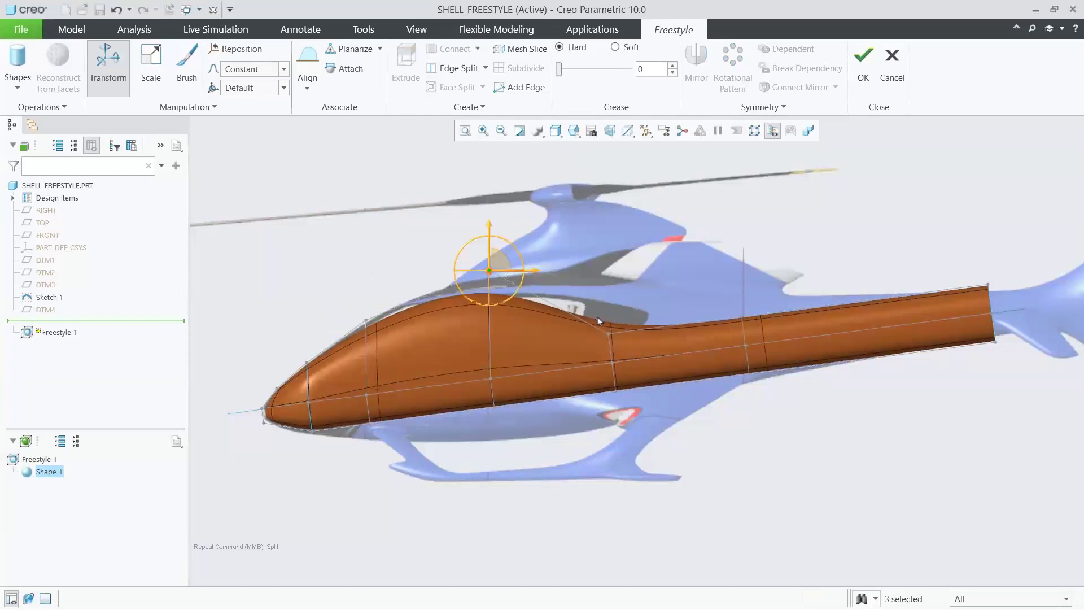
pyautogui.click(612, 333)
pyautogui.moveTo(620, 324); pyautogui.dragTo(625, 265)
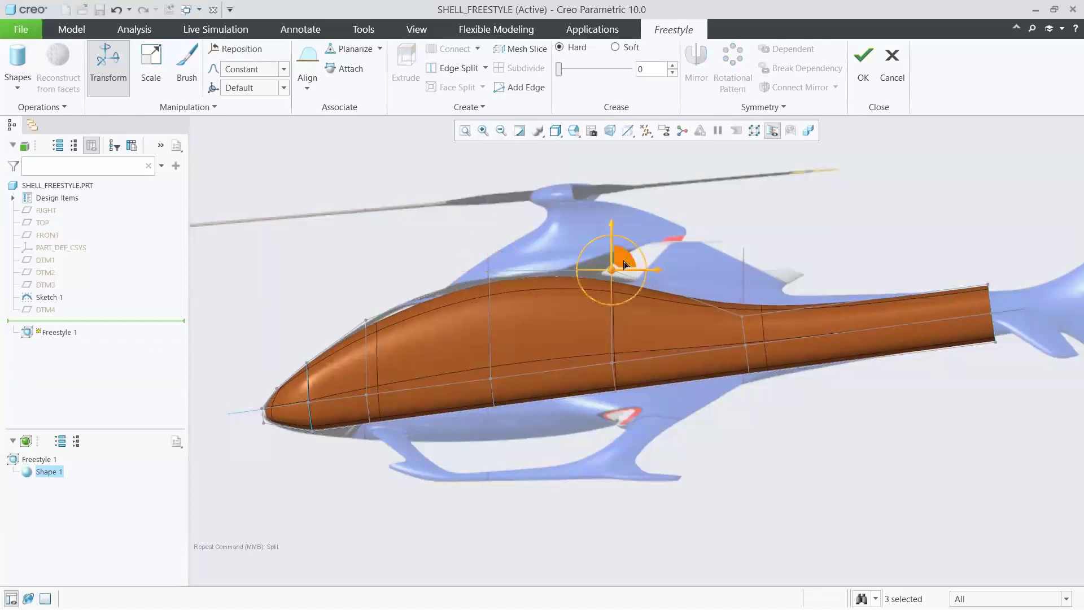
# Adjust the top control points at the start and end of the tail boom to follow the reference's upper edge.
pyautogui.click(744, 316)
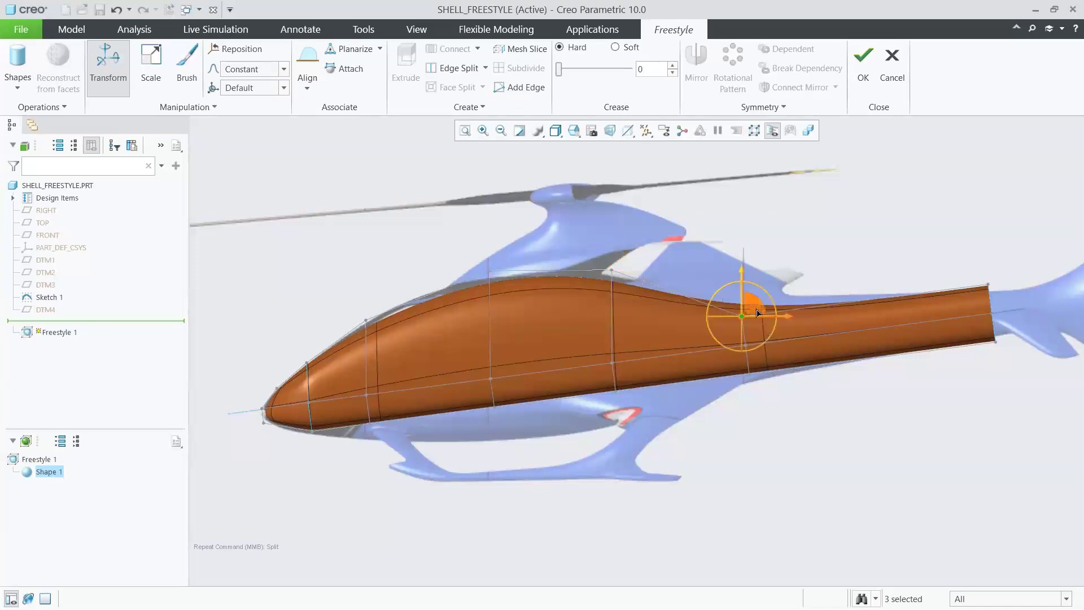
pyautogui.moveTo(757, 309); pyautogui.dragTo(755, 296)
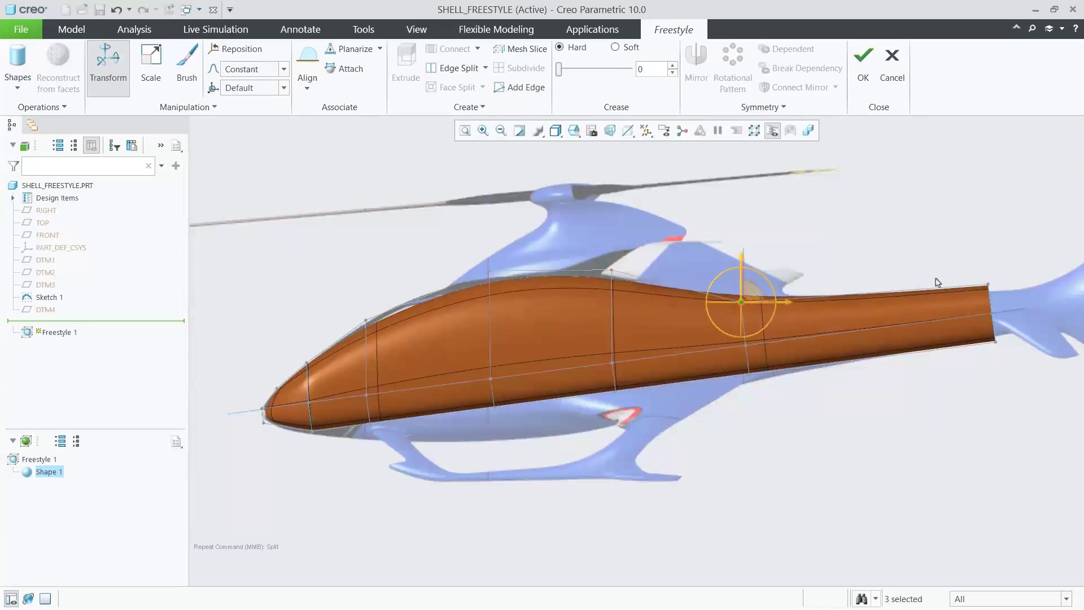
pyautogui.click(988, 285)
pyautogui.moveTo(999, 276); pyautogui.dragTo(1000, 284)
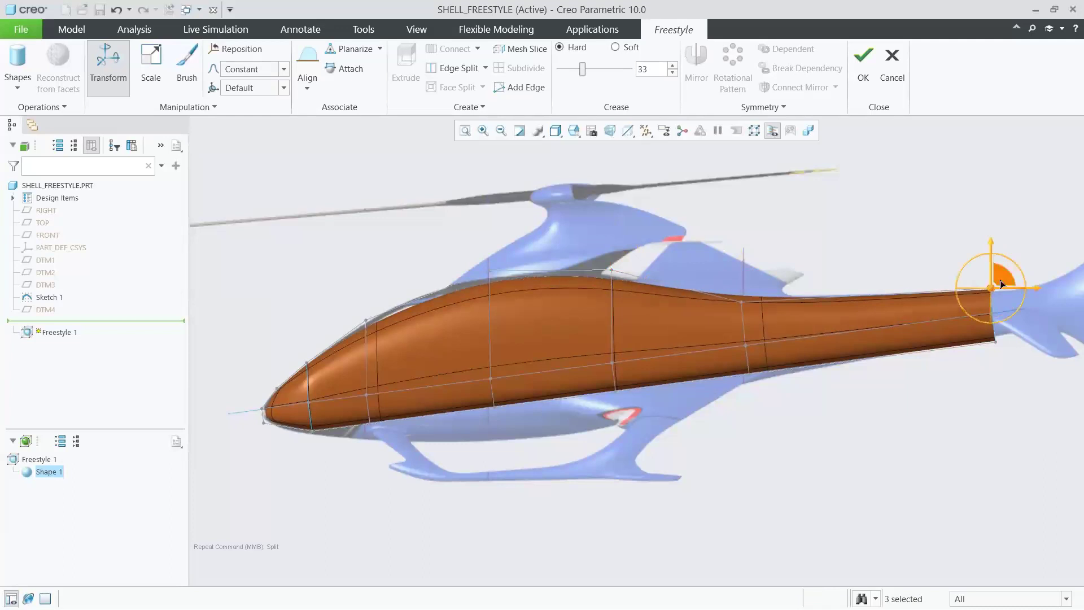
# Move the lower control points at the nose tip slightly rearward to fit the reference outline.
pyautogui.click(270, 427)
pyautogui.moveTo(282, 421); pyautogui.dragTo(284, 421)
pyautogui.click(316, 481)
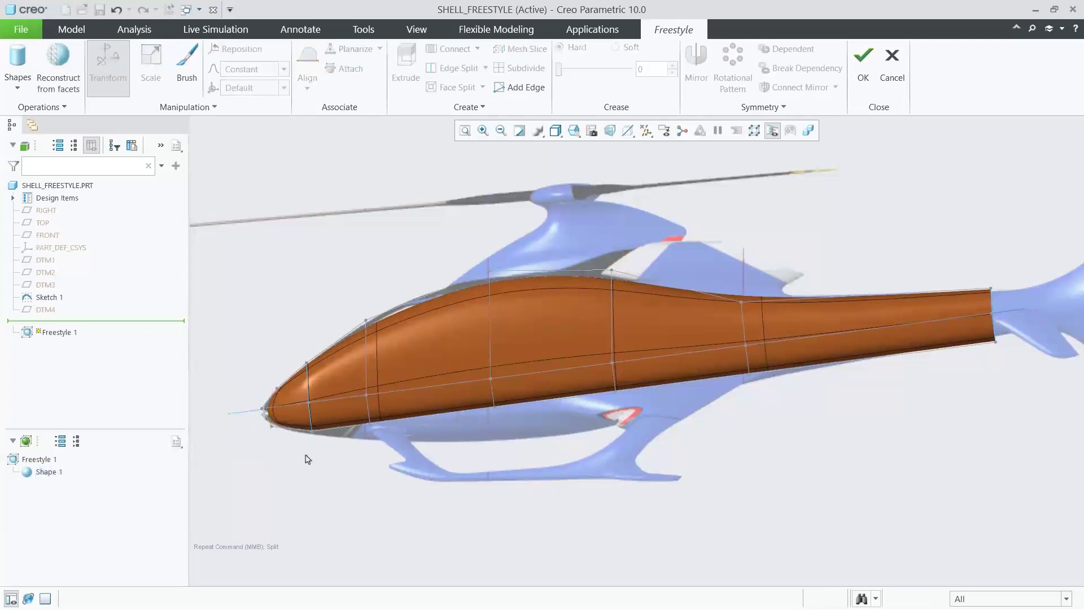
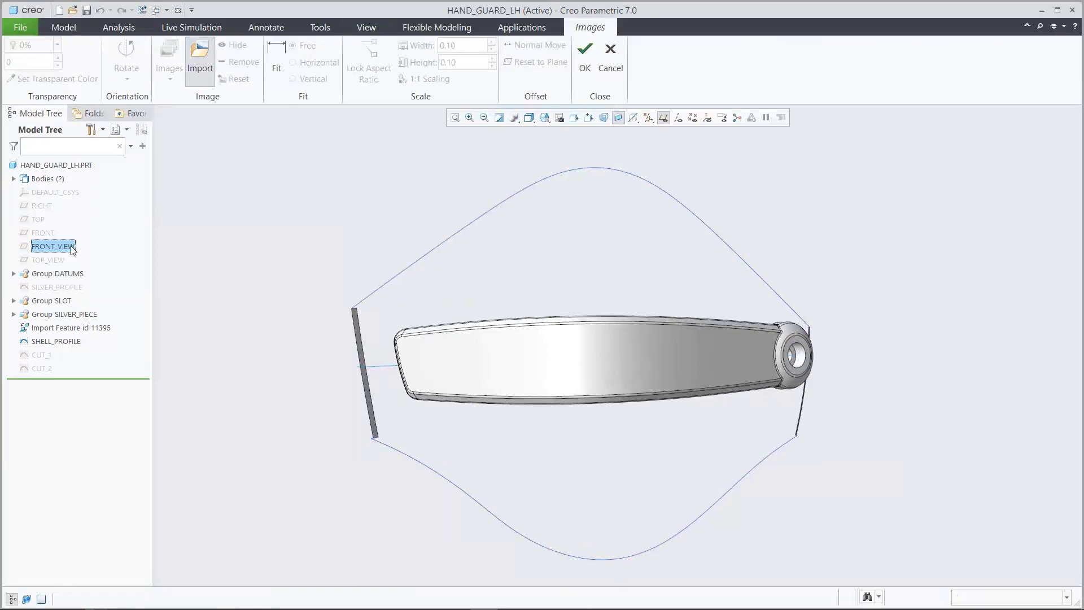
# Import Front_View.jpg from the working directory onto the FRONT_VIEW plane, and move and enlarge it over the hand guard.
pyautogui.click(338, 289)
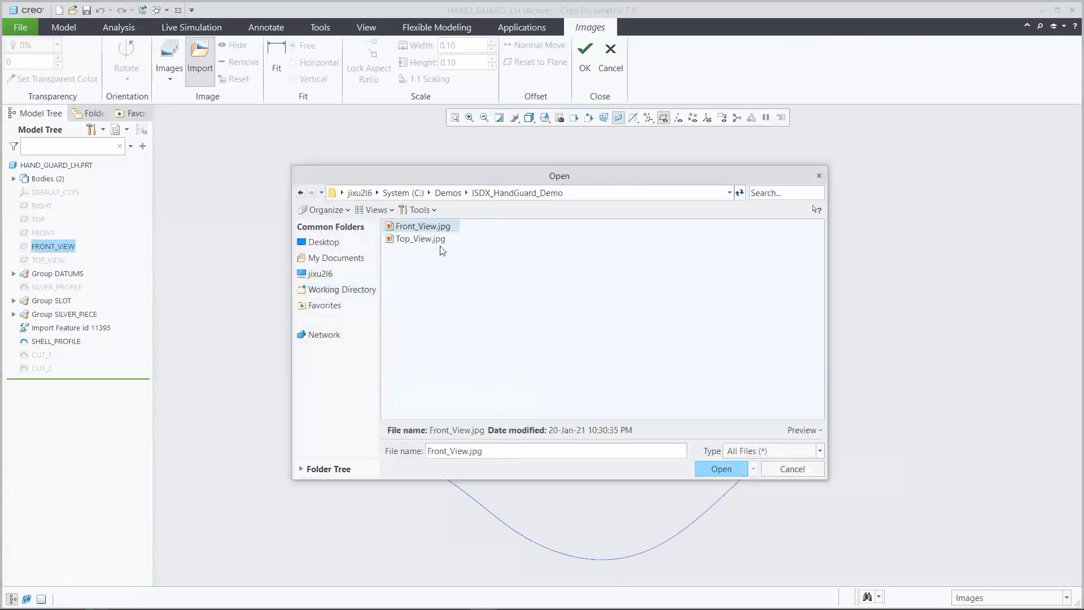
pyautogui.click(720, 468)
pyautogui.moveTo(780, 241); pyautogui.dragTo(600, 373)
pyautogui.moveTo(733, 228); pyautogui.dragTo(817, 192)
# Set the front image's width to 284 and align the image with the SHELL_PROFILE curve.
pyautogui.click(468, 47)
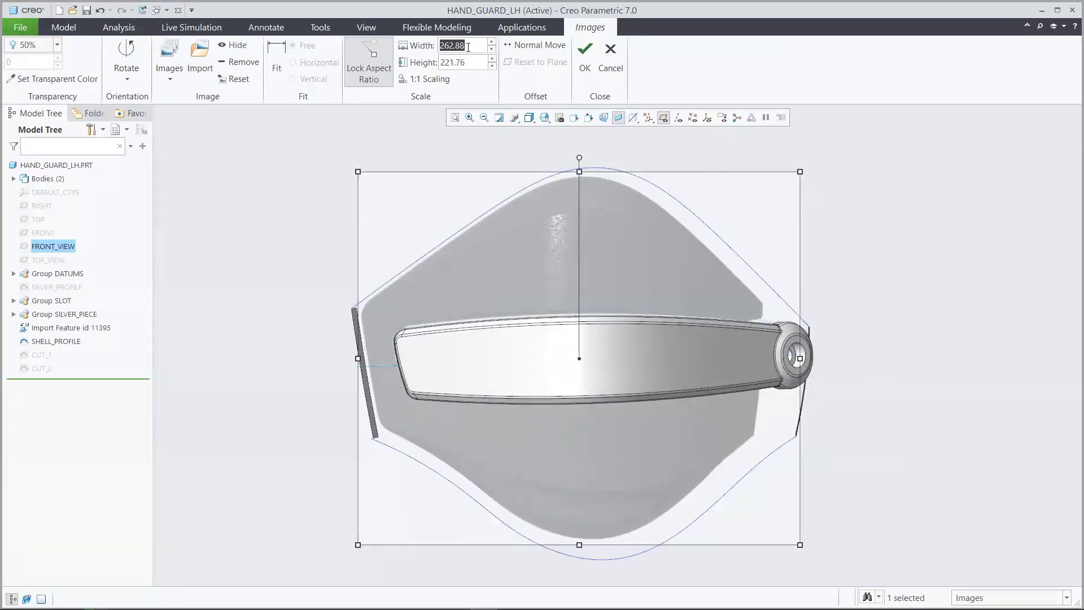
pyautogui.write('284')
pyautogui.press('Return')
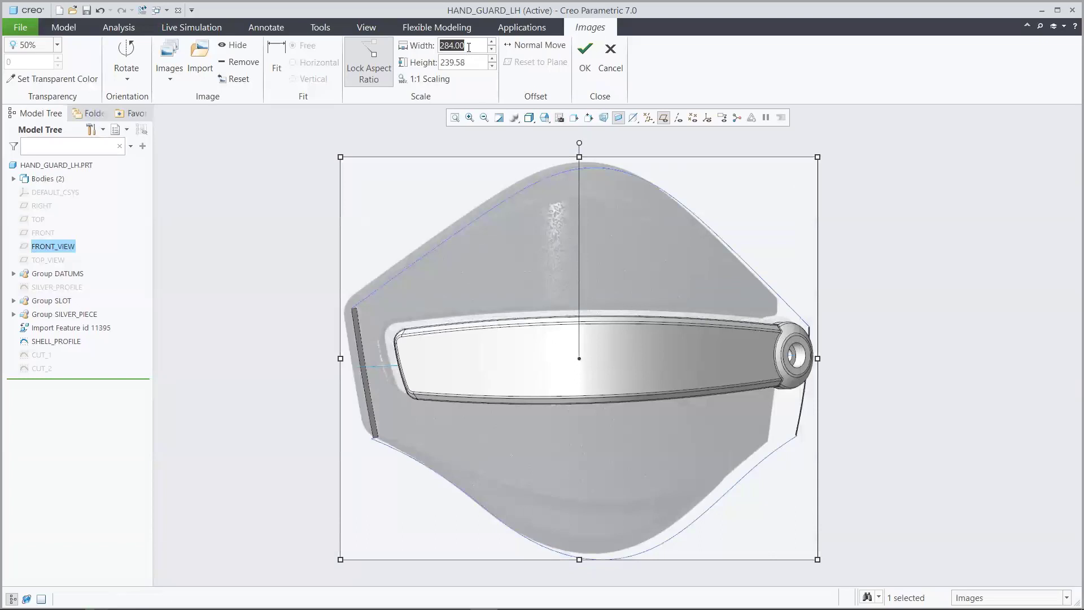
pyautogui.moveTo(537, 225); pyautogui.dragTo(558, 247)
# Set the front image's transparency to 25% and make its white background color transparent.
pyautogui.click(57, 45)
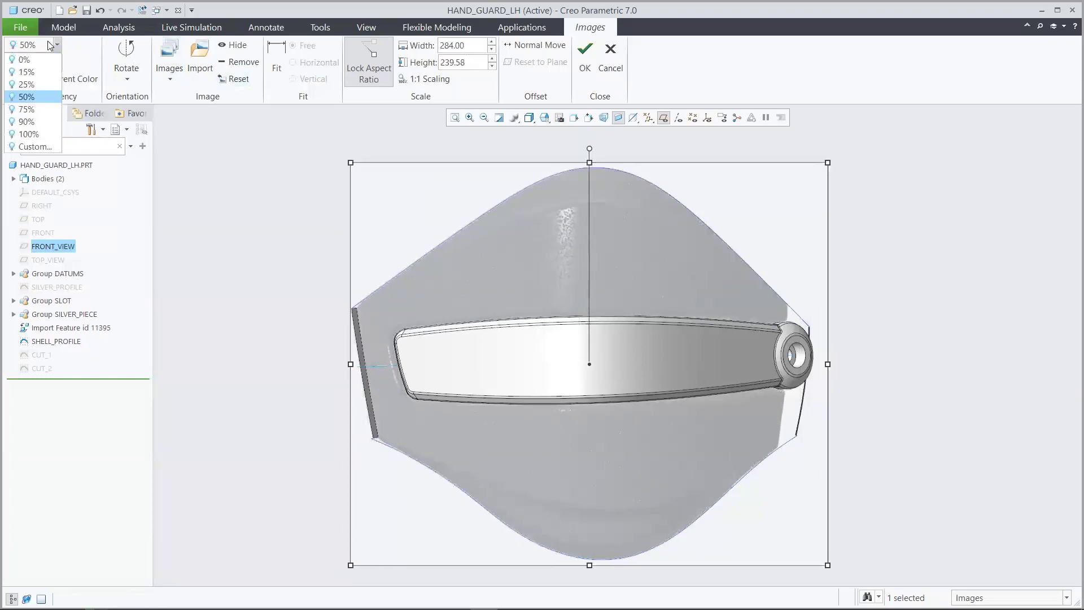
pyautogui.click(36, 85)
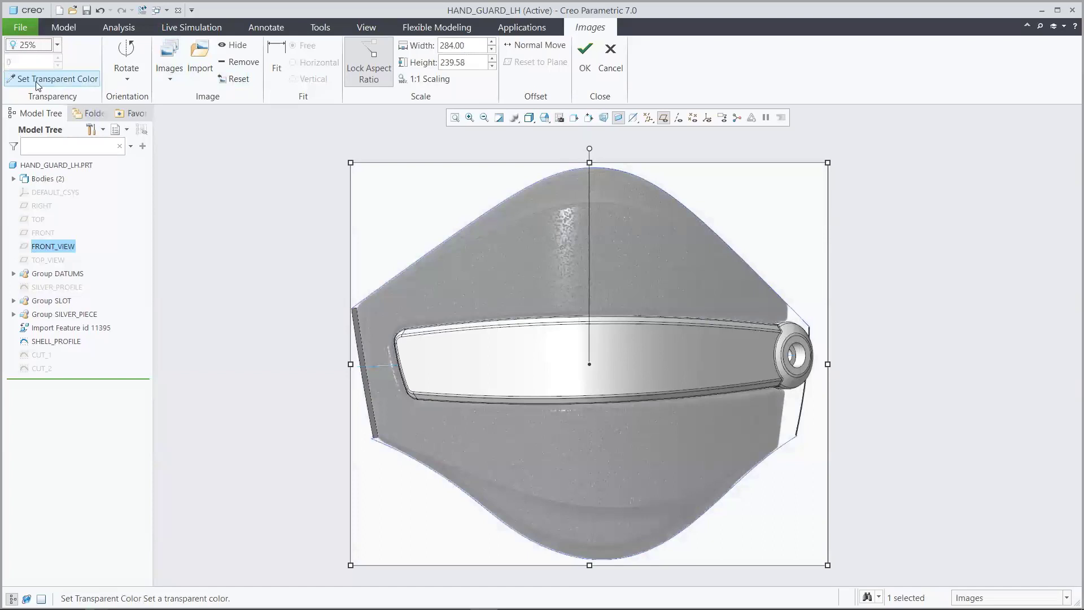
pyautogui.click(78, 82)
pyautogui.click(381, 205)
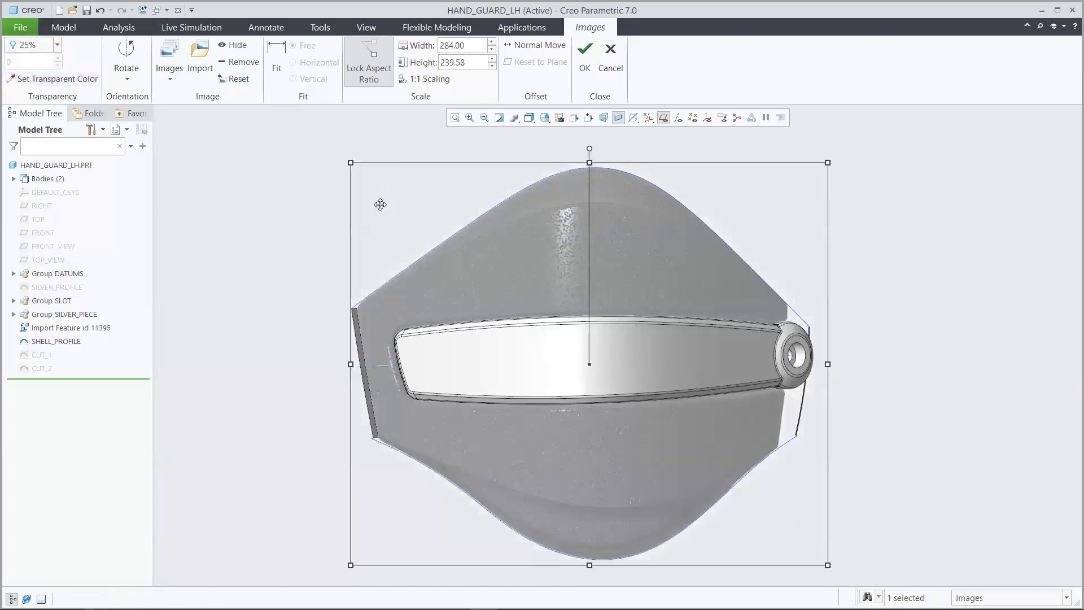
pyautogui.click(282, 187)
# In the top orientation, import Top_View.jpg from the working directory onto the TOP_VIEW plane.
pyautogui.hotkey('ctrl', 'd')
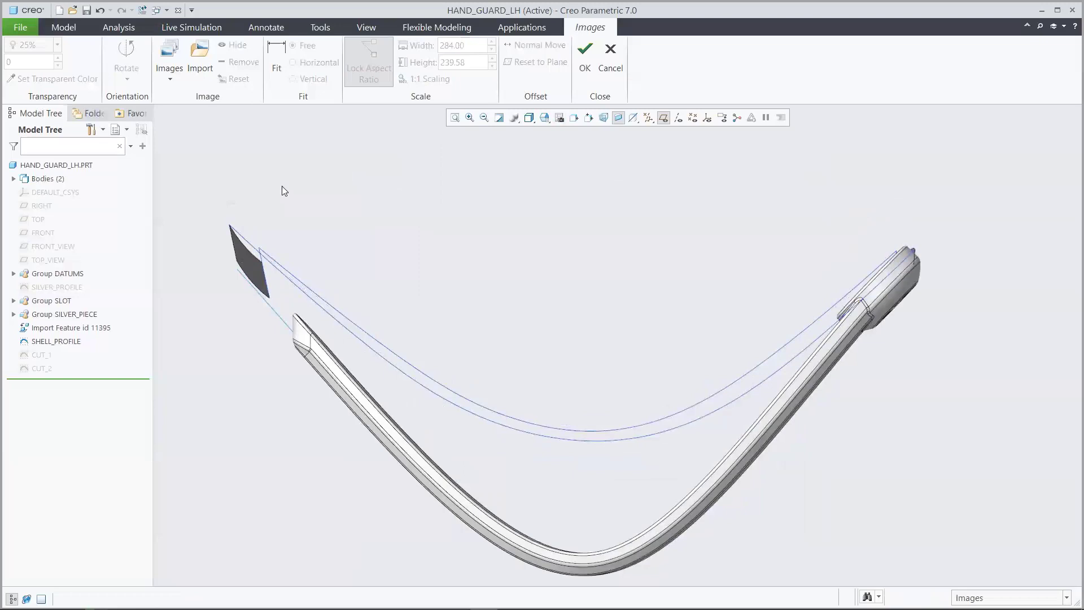
pyautogui.click(204, 55)
pyautogui.click(59, 258)
pyautogui.click(328, 289)
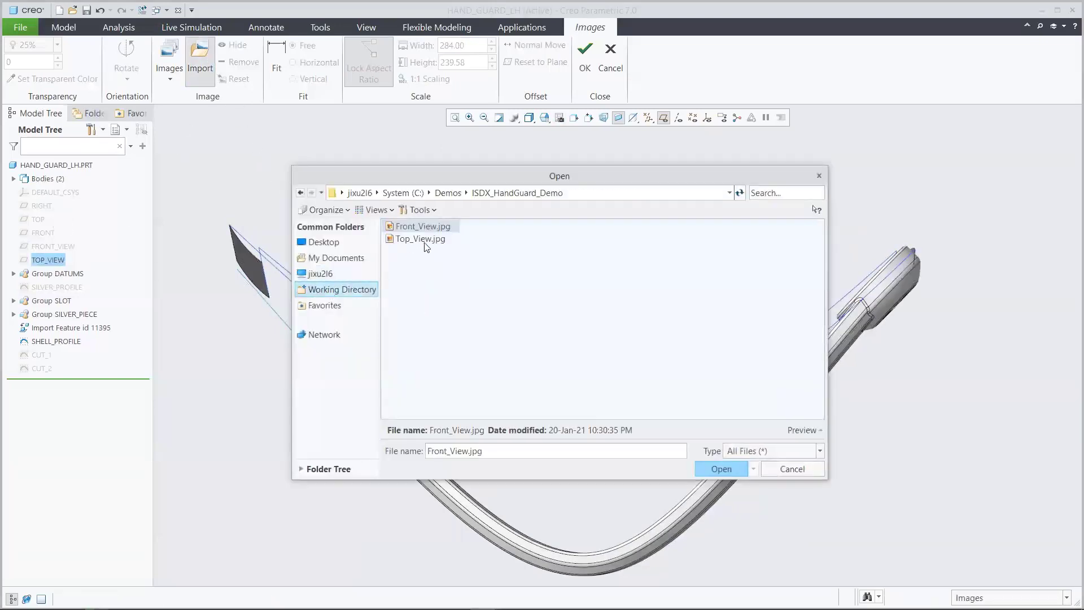
pyautogui.click(431, 239)
pyautogui.click(711, 467)
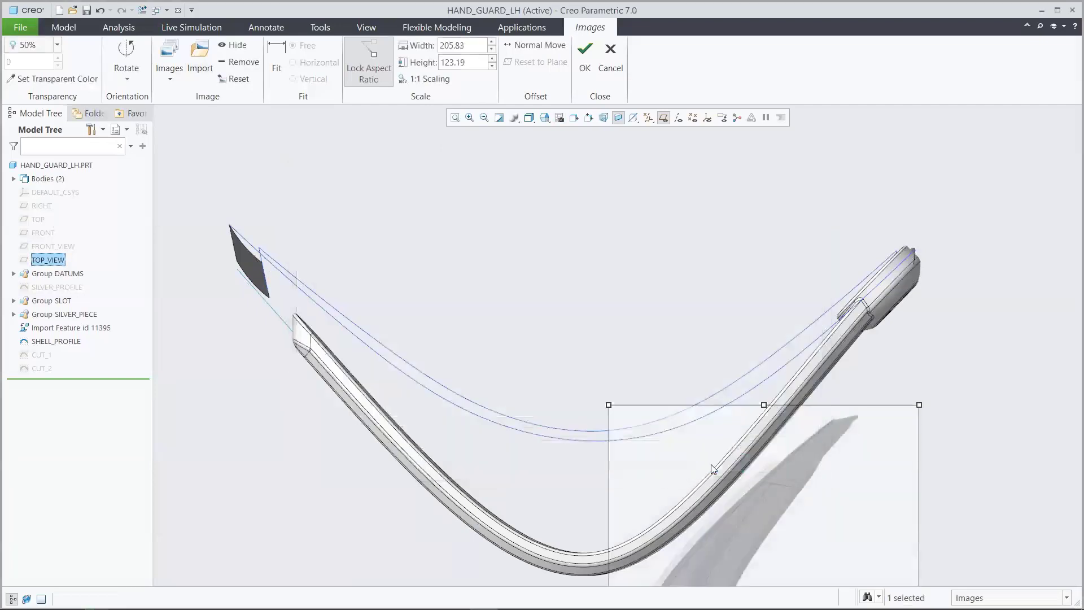
# Rotate the top image 90 degrees counterclockwise, and move and enlarge it over the hand guard.
pyautogui.moveTo(702, 448); pyautogui.dragTo(517, 189)
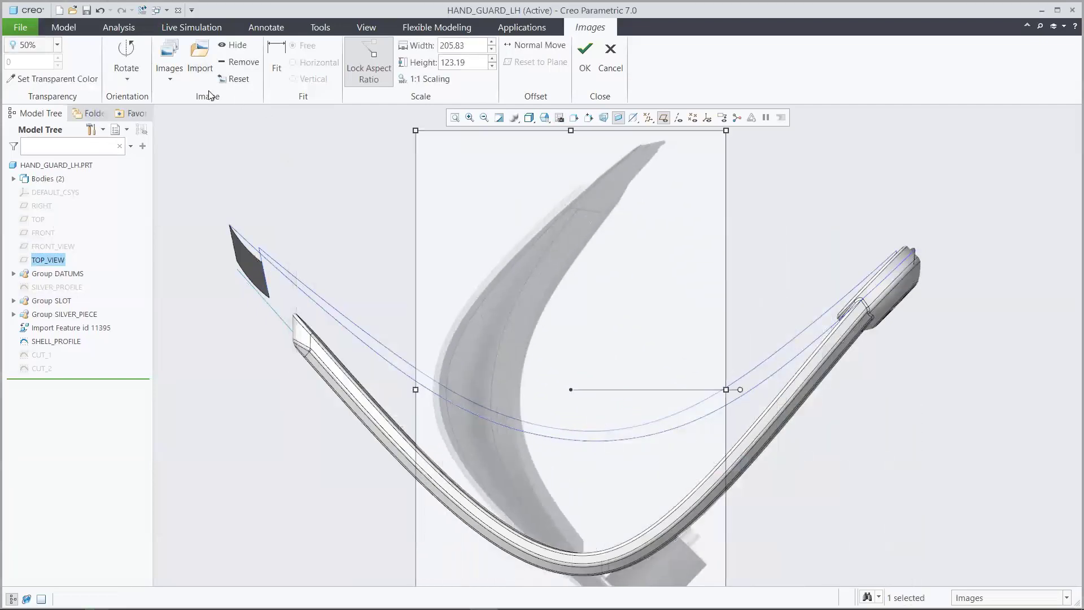
pyautogui.click(126, 68)
pyautogui.click(153, 94)
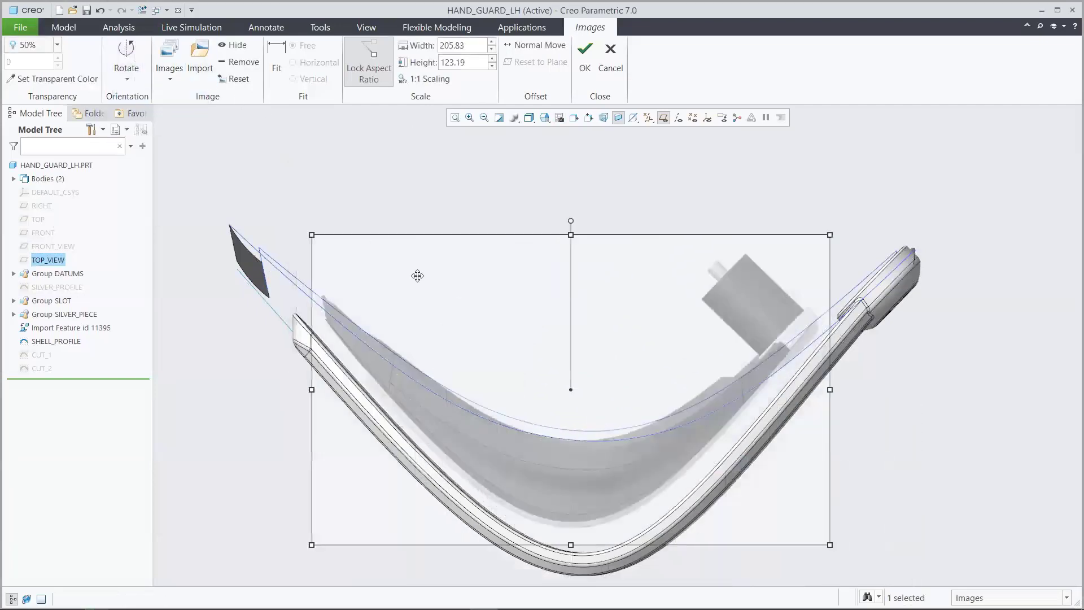
pyautogui.moveTo(417, 276); pyautogui.dragTo(401, 230)
pyautogui.moveTo(813, 189); pyautogui.dragTo(874, 153)
# Set the top image's width to 285.5 and align it with the hand guard and shell profile curves.
pyautogui.doubleClick(471, 43)
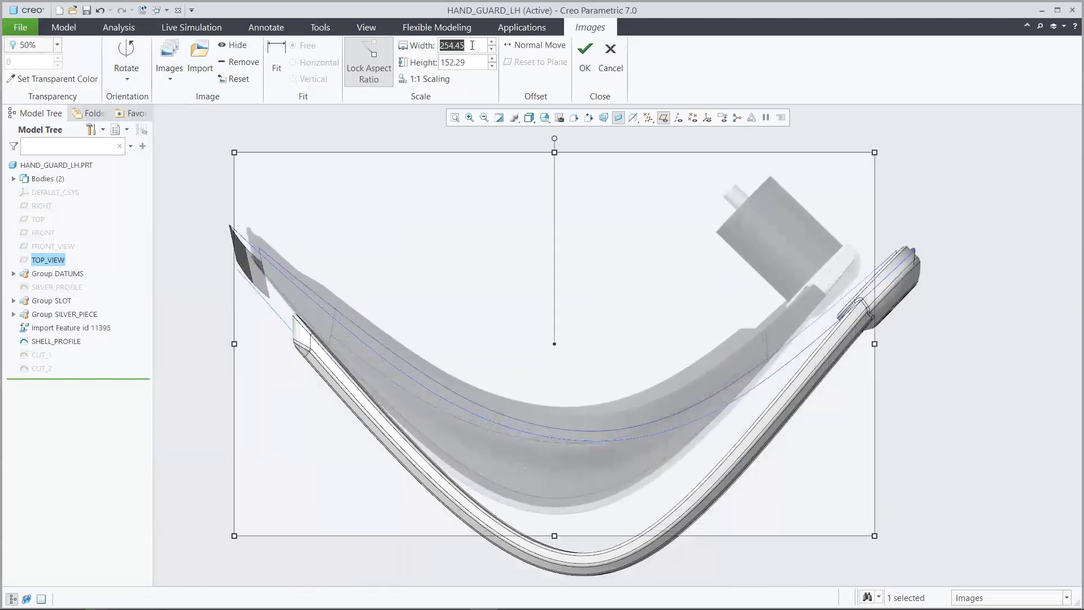
pyautogui.write('285.5')
pyautogui.press('Return')
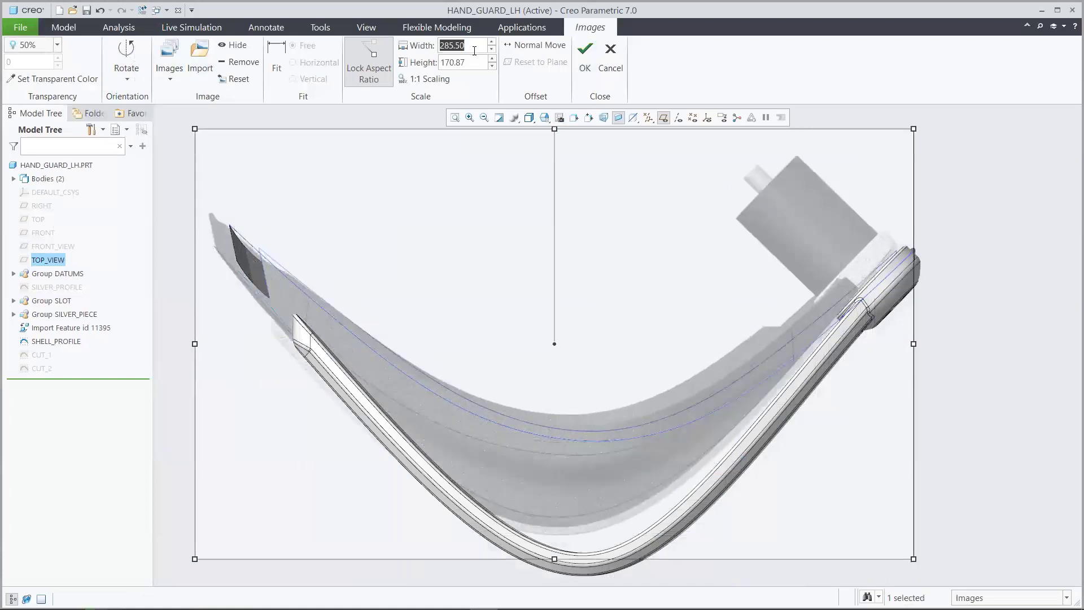
pyautogui.moveTo(513, 237); pyautogui.dragTo(537, 259)
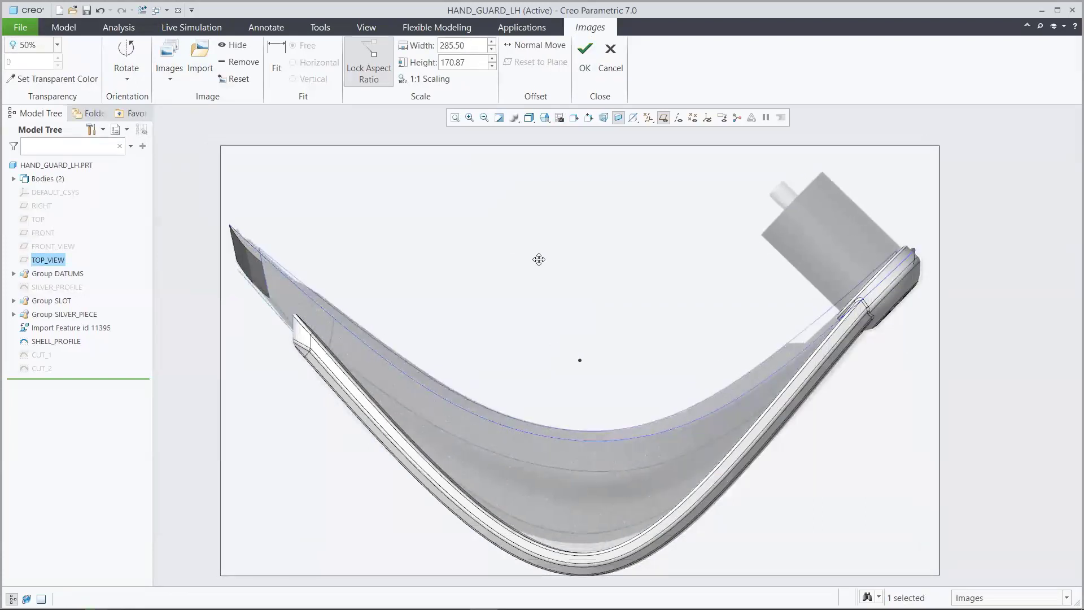
# Set the top image to 25% transparency with its white background color transparent, and accept the image placement in a 3D orientation.
pyautogui.click(43, 45)
pyautogui.click(52, 78)
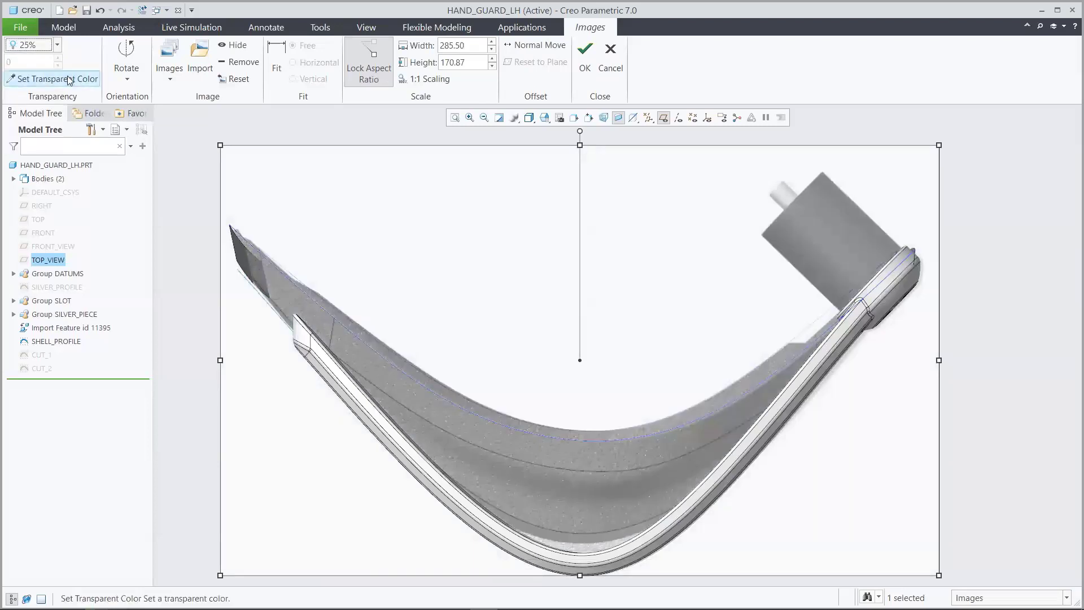
pyautogui.click(69, 80)
pyautogui.click(262, 182)
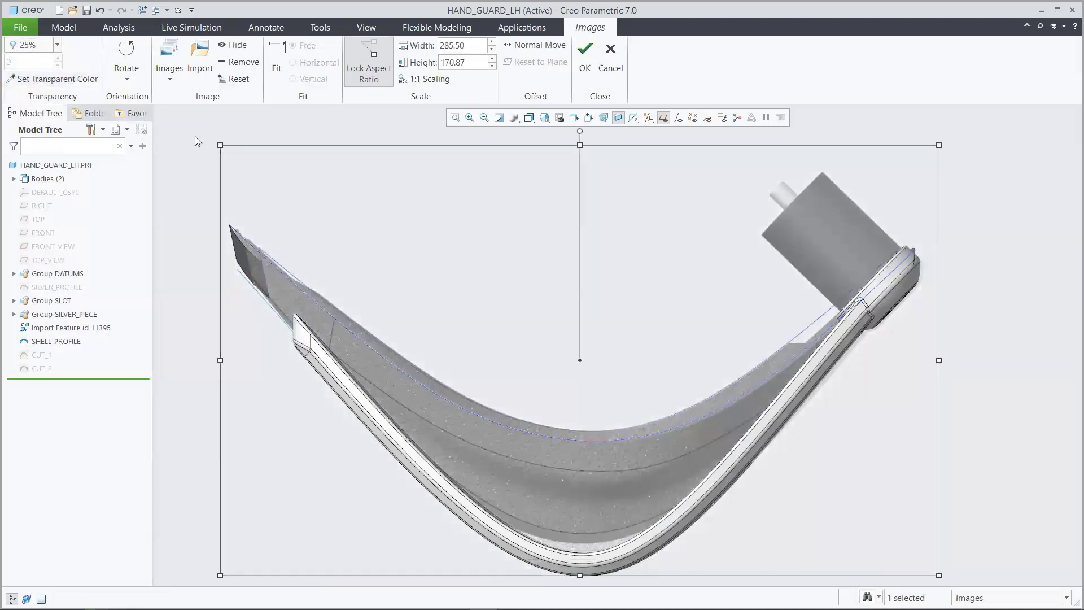
pyautogui.hotkey('ctrl', 'd')
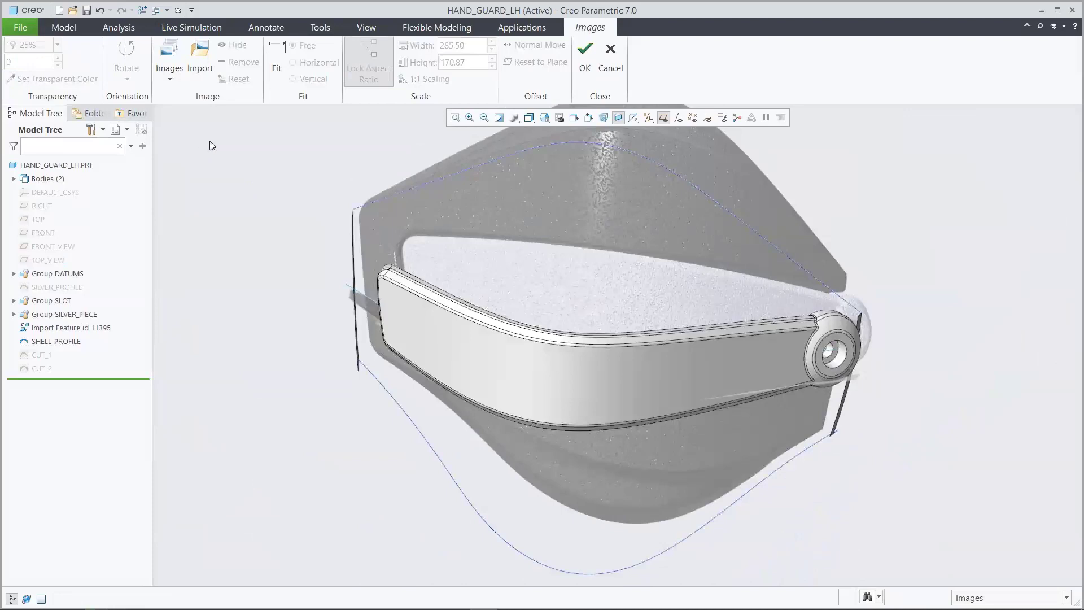
pyautogui.click(584, 56)
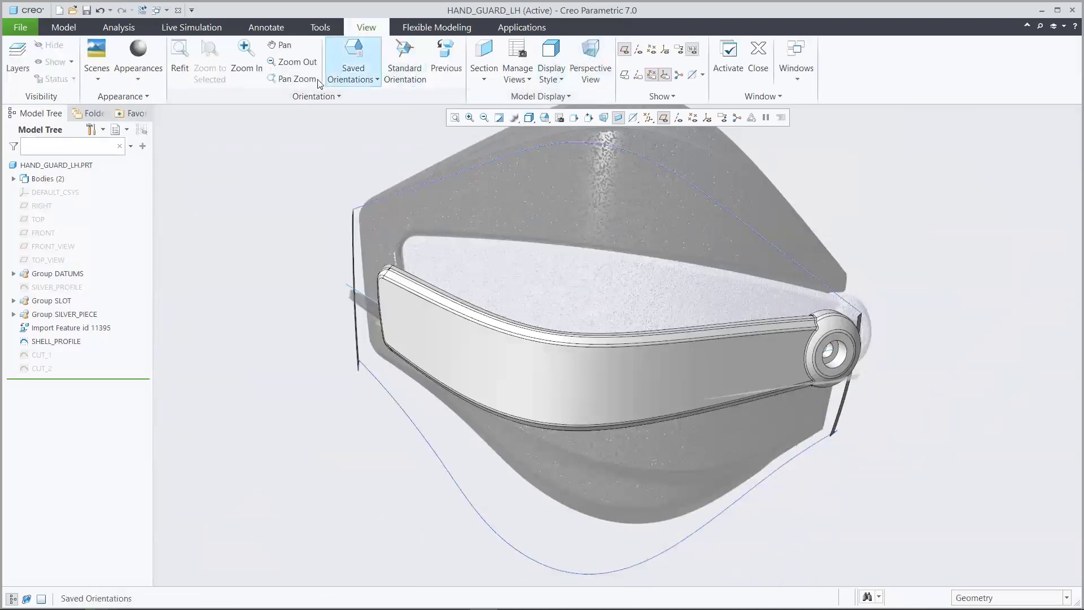
# Expand the part's bodies in the Model Tree and hide the SILVER body.
pyautogui.click(67, 29)
pyautogui.click(13, 179)
pyautogui.click(51, 205)
pyautogui.click(69, 168)
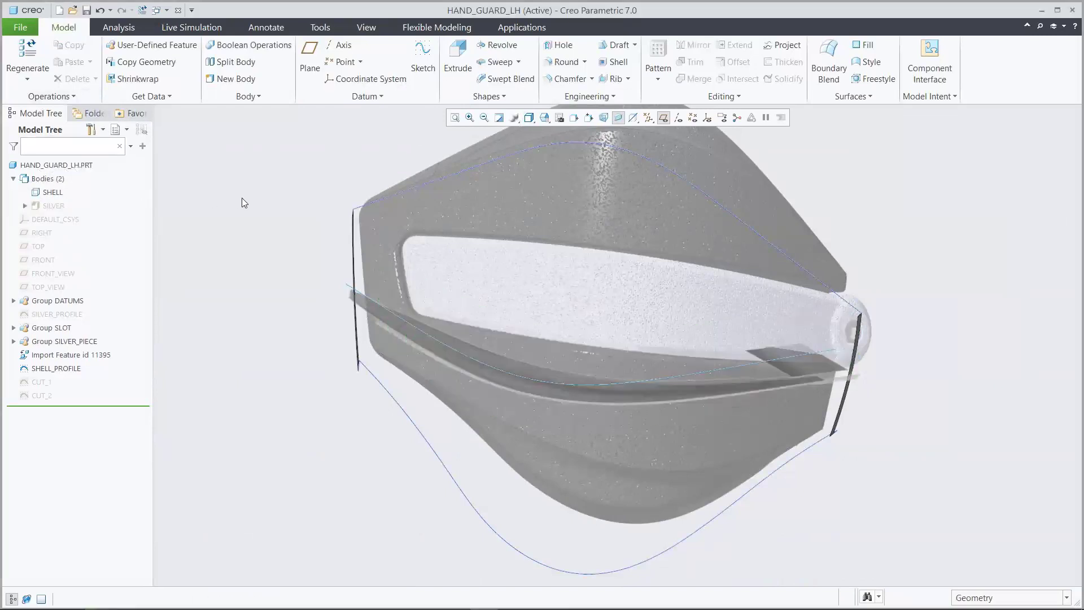
# Create a Style feature and draw a free three-point curve along the shell's upper crease, ending on the two side edges.
pyautogui.click(869, 62)
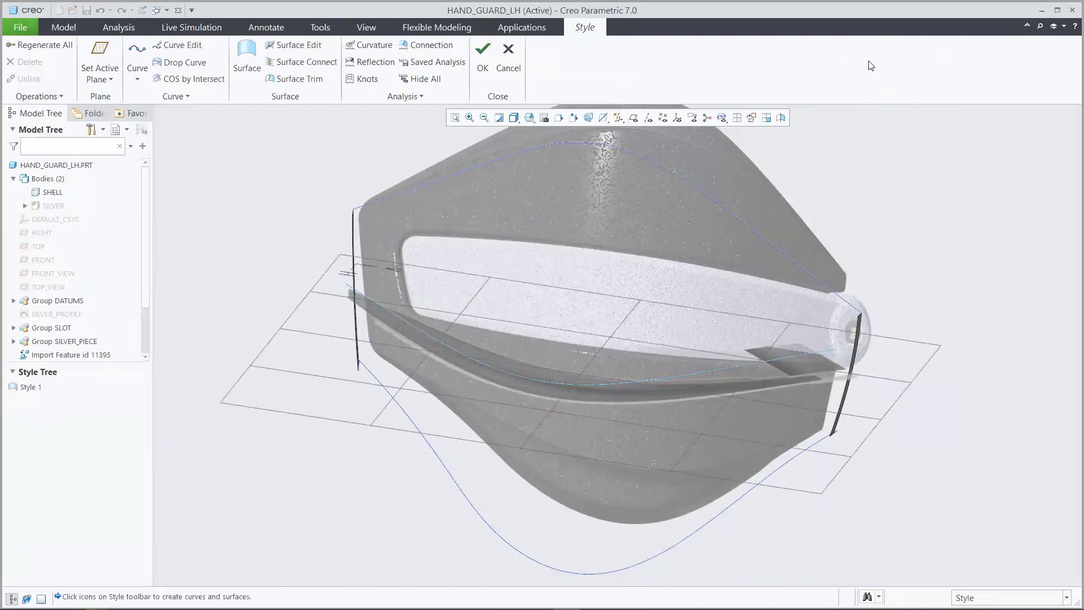
pyautogui.click(137, 57)
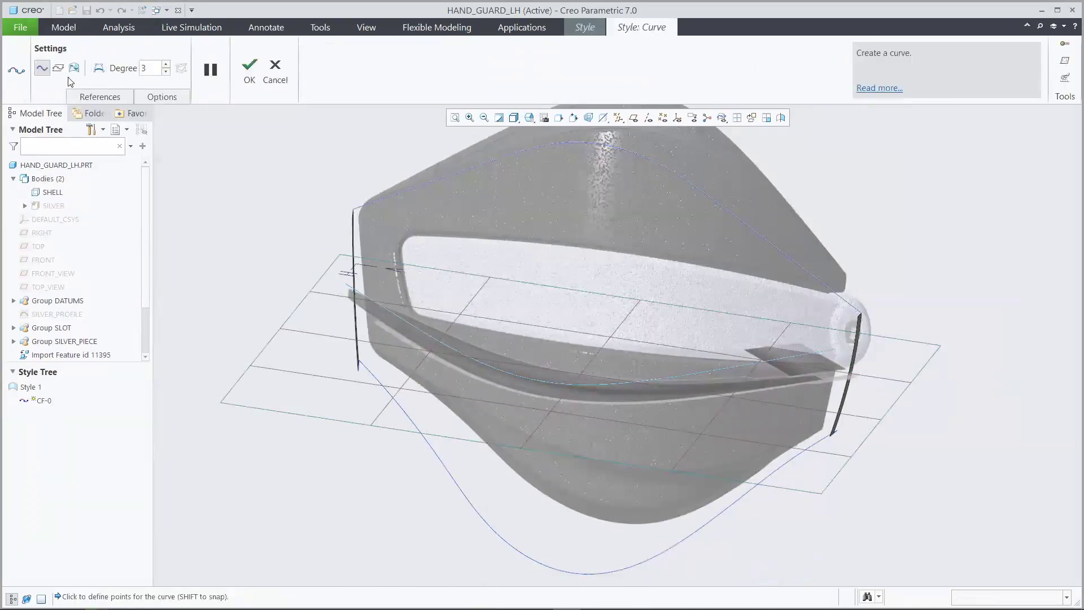
pyautogui.hotkey('ctrl', 'd')
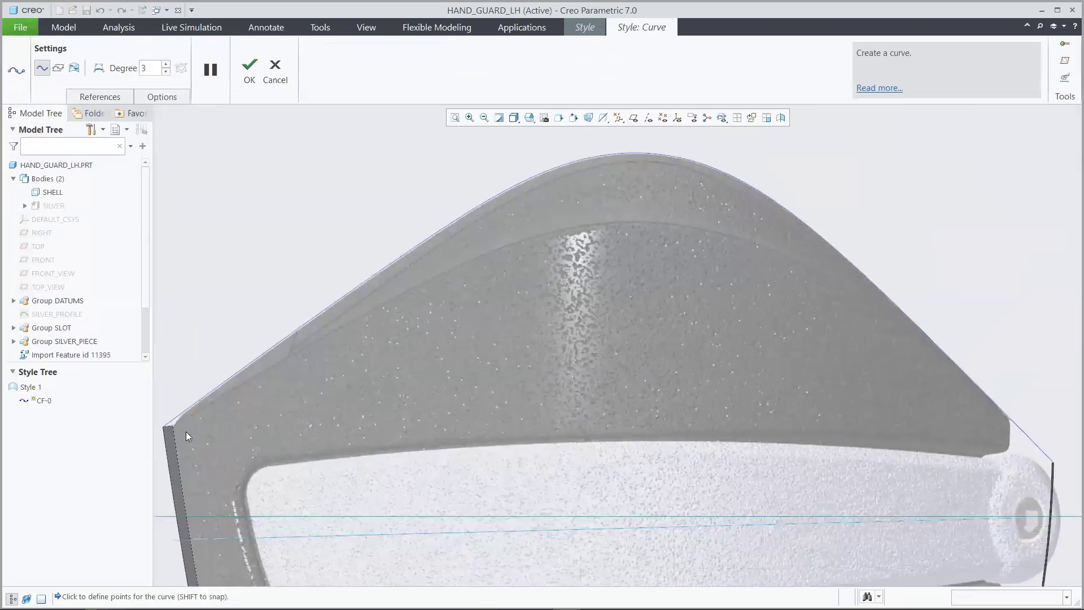
pyautogui.click(174, 441)
pyautogui.click(632, 220)
pyautogui.click(1050, 466)
pyautogui.click(249, 68)
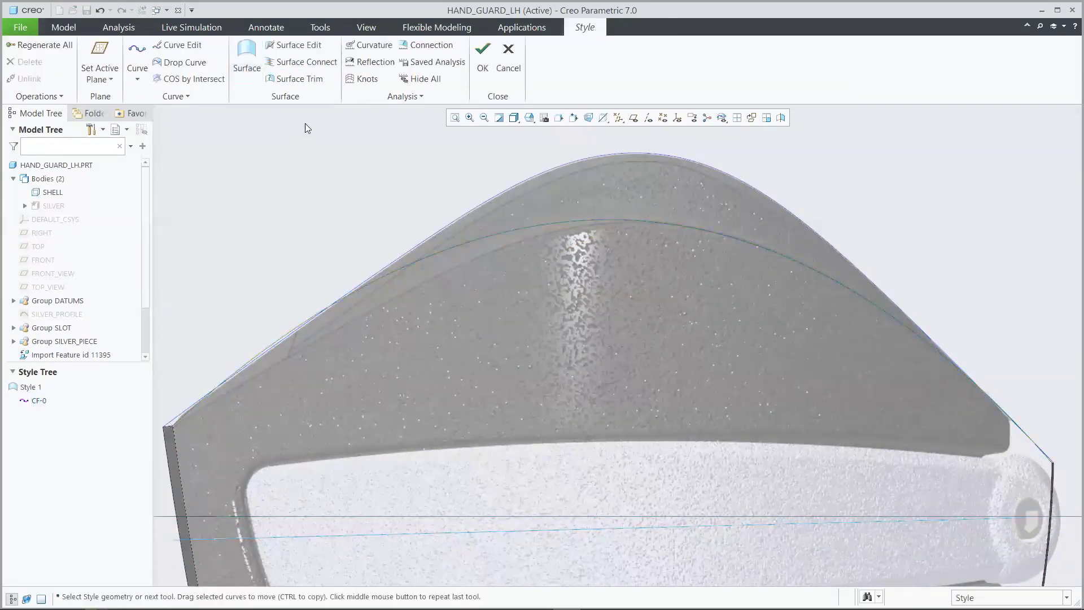
# Analyze the curvature of the new upper Style curve, adjusting the scale of its plot.
pyautogui.click(368, 45)
pyautogui.click(534, 226)
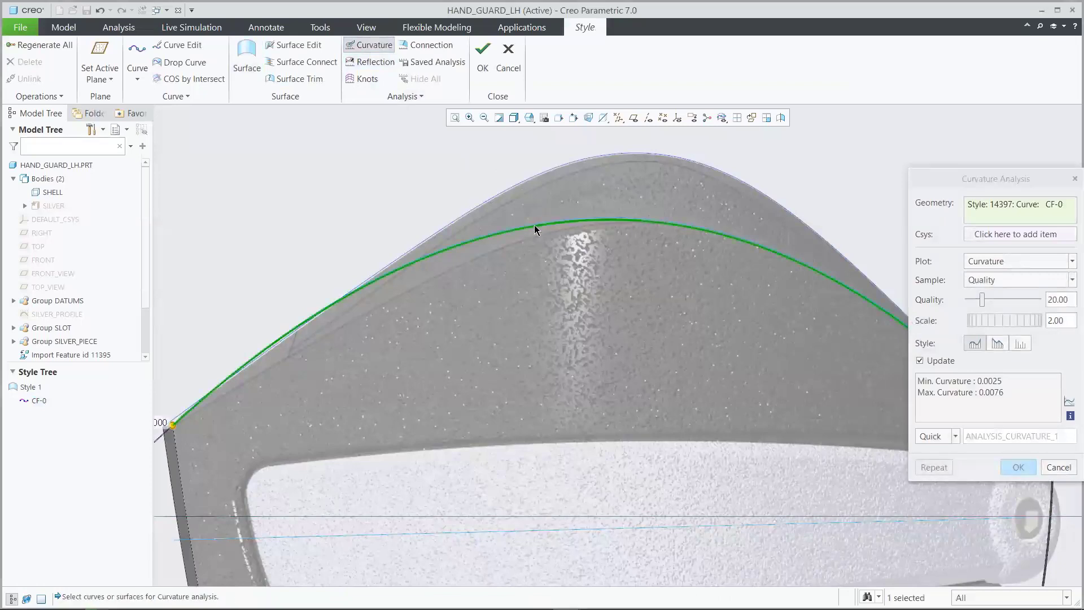
pyautogui.moveTo(971, 321); pyautogui.dragTo(1033, 322)
pyautogui.press('BackSpace')
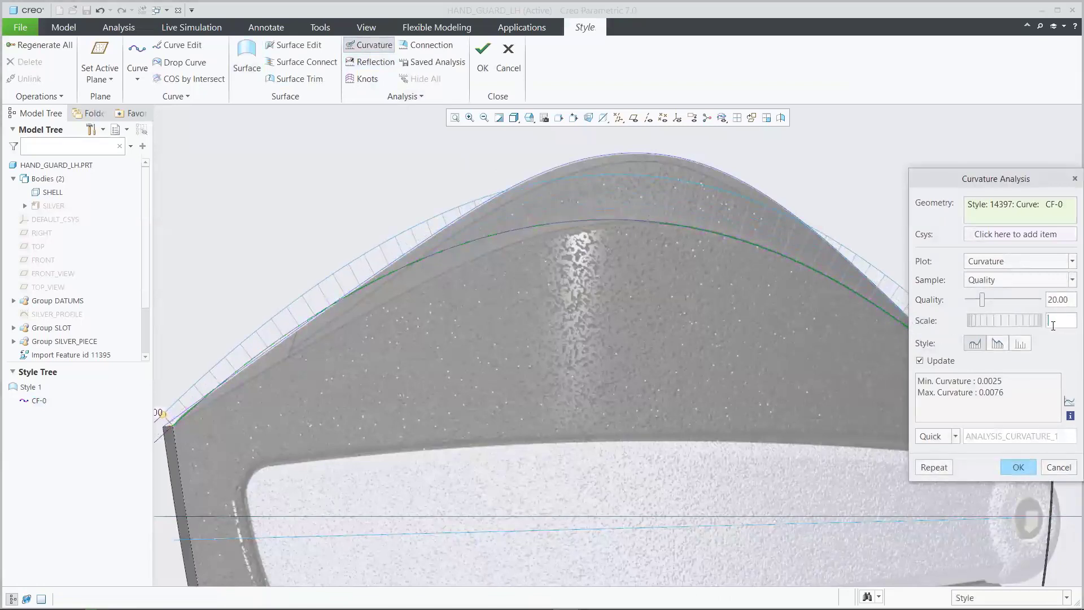
pyautogui.press('Return')
pyautogui.click(1018, 468)
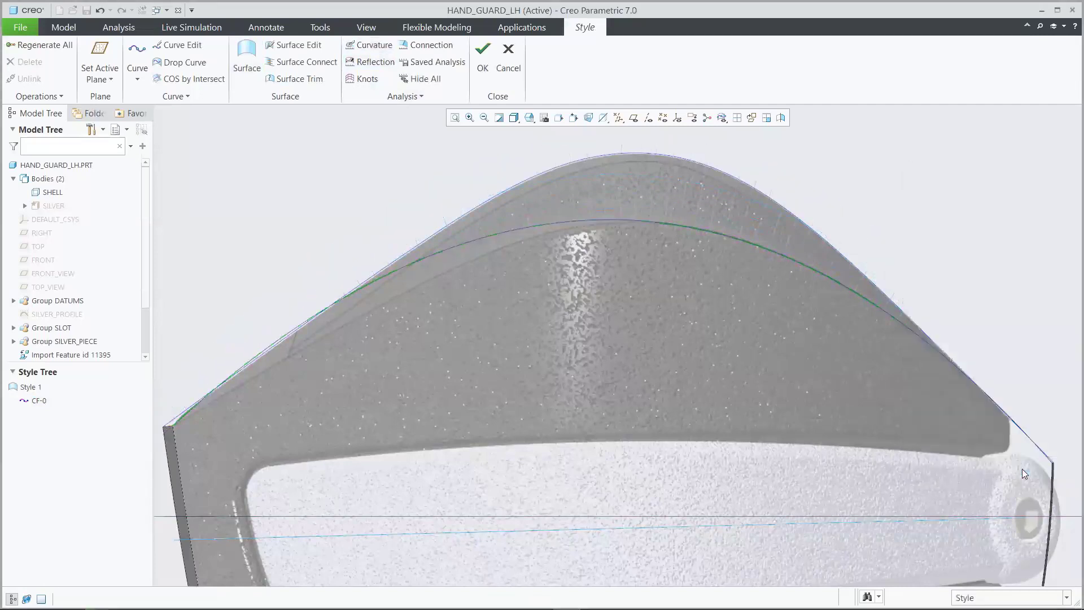
# Edit the upper curve with its curvature plot in four views, moving its middle point in the top view to the shell's outer bulge.
pyautogui.click(184, 46)
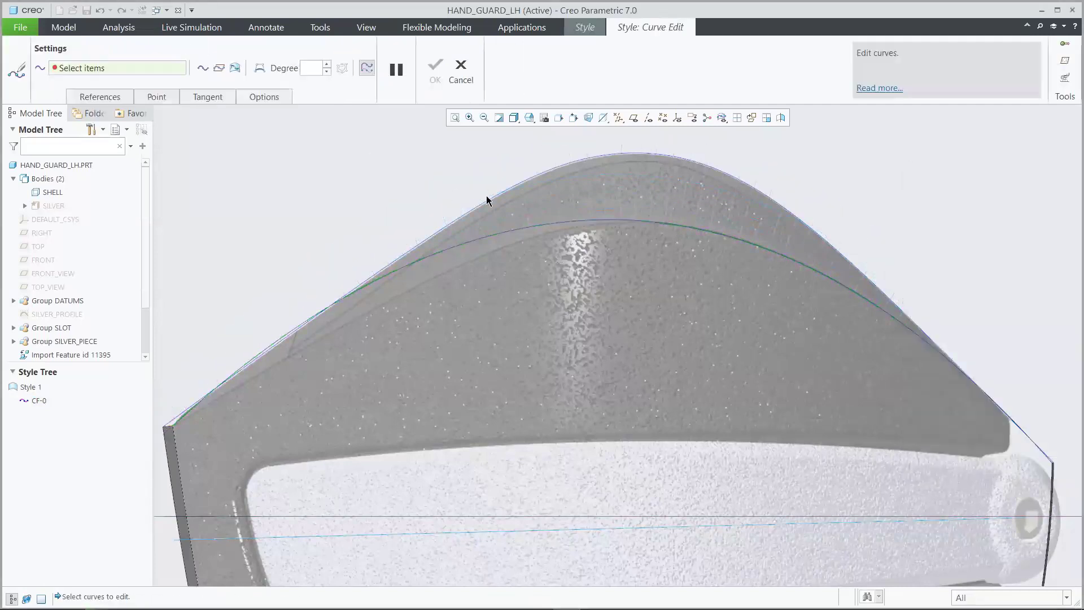
pyautogui.click(515, 232)
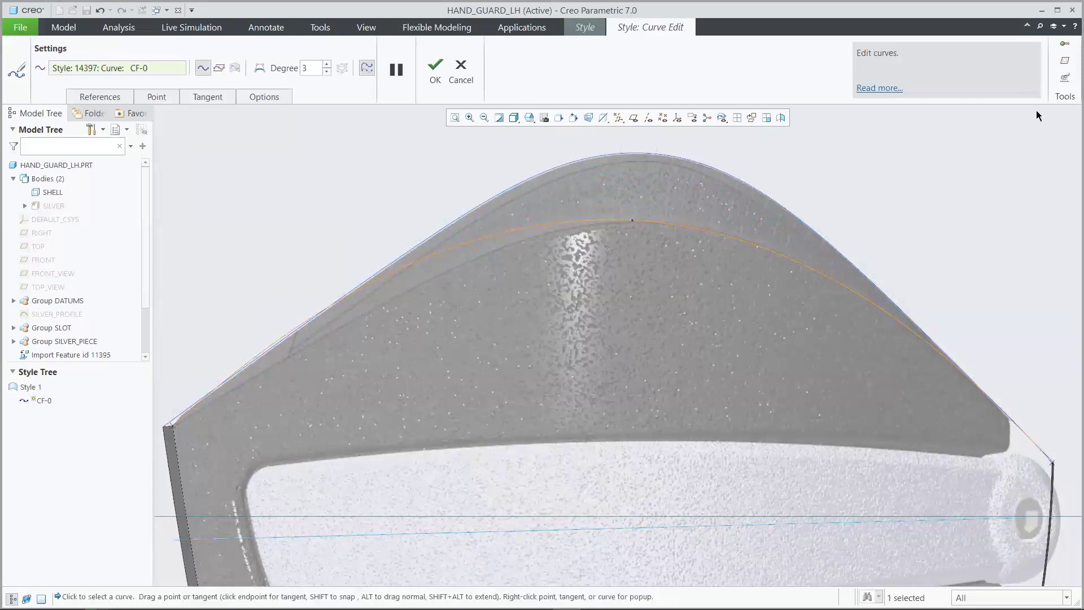
pyautogui.click(1064, 77)
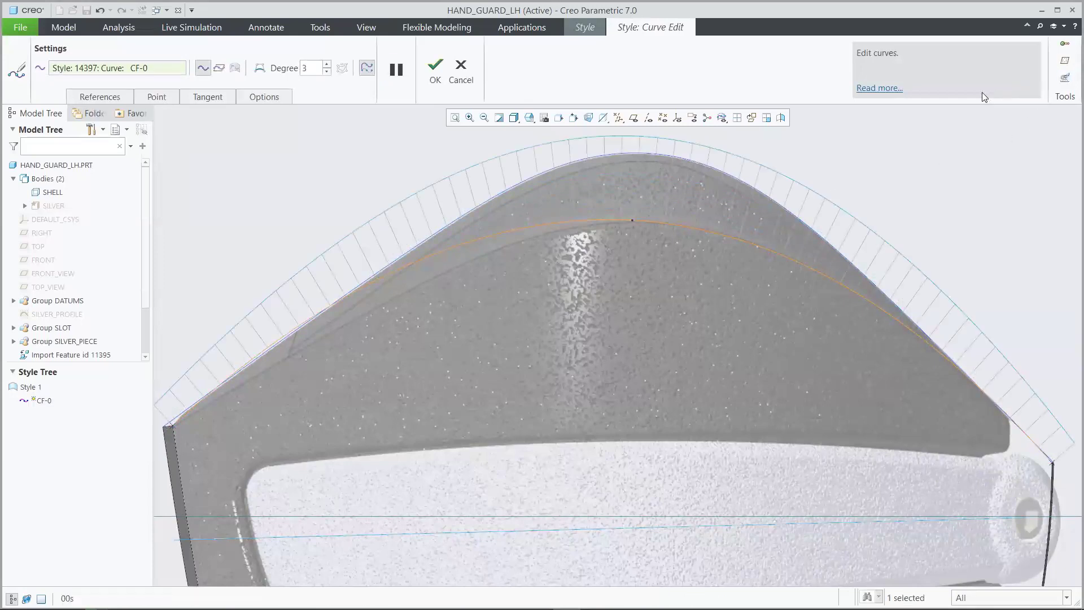
pyautogui.hotkey('ctrl', 'd')
pyautogui.click(737, 118)
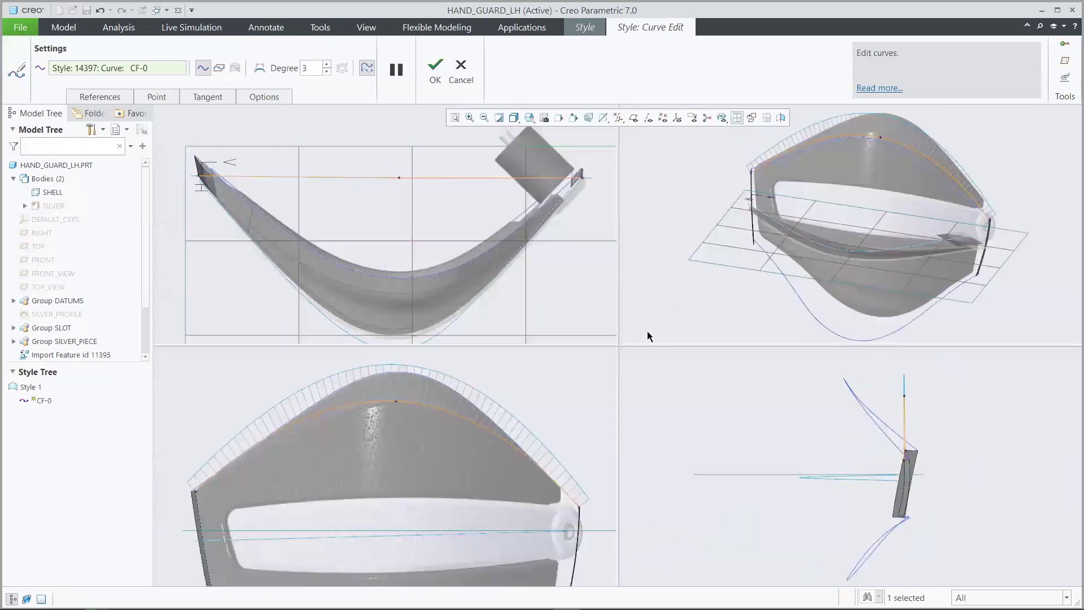
pyautogui.moveTo(618, 346); pyautogui.dragTo(757, 347)
pyautogui.moveTo(469, 179); pyautogui.dragTo(456, 330)
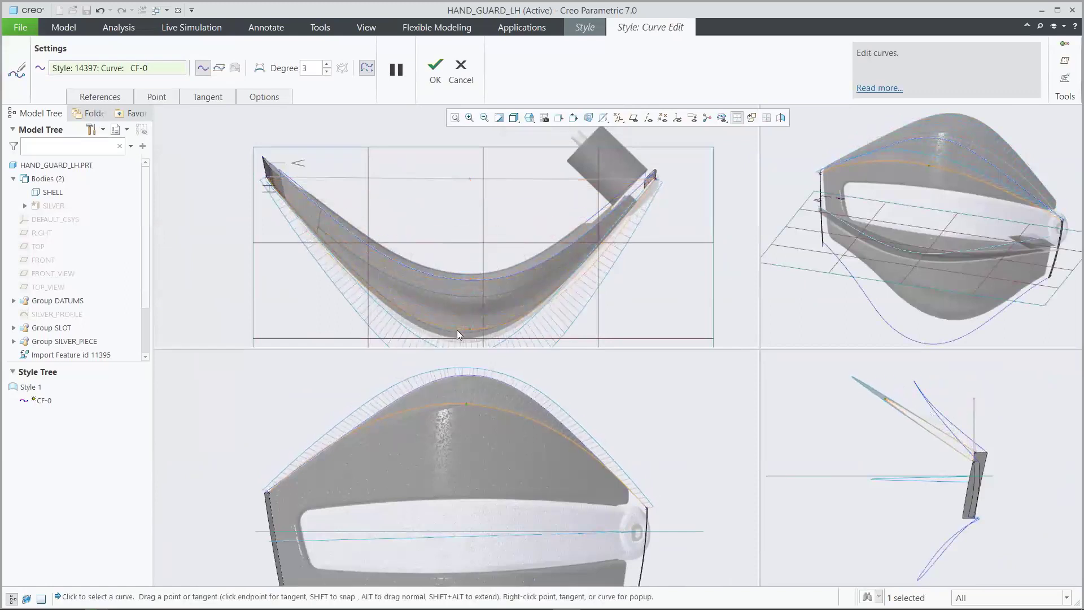
# Add a point on the left part of the upper curve and move it onto the shell edge in the top view.
pyautogui.scroll(5, 456, 329)
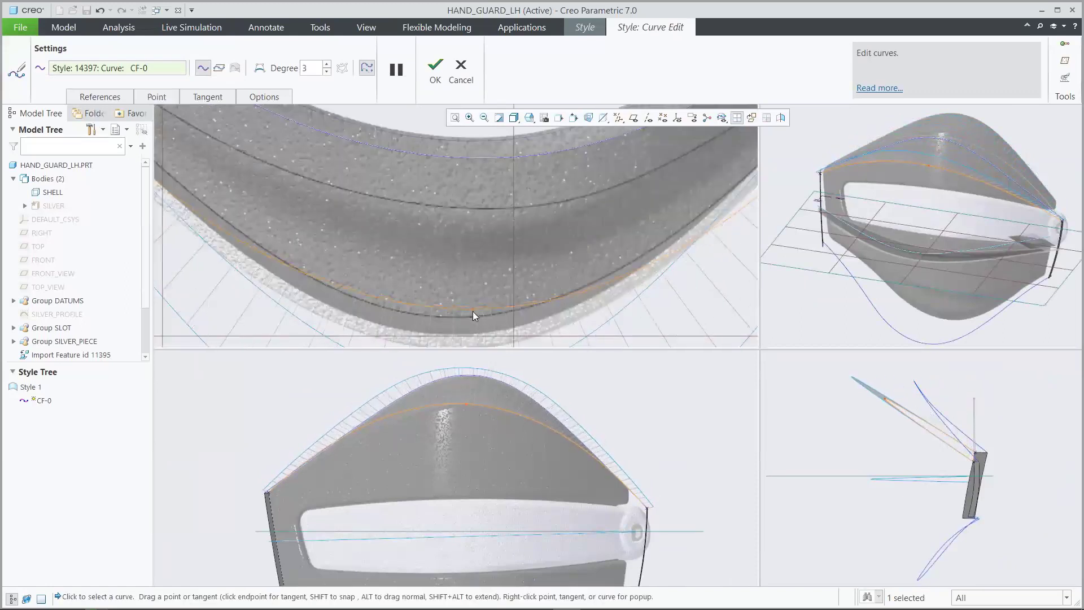
pyautogui.scroll(-5, 470, 316)
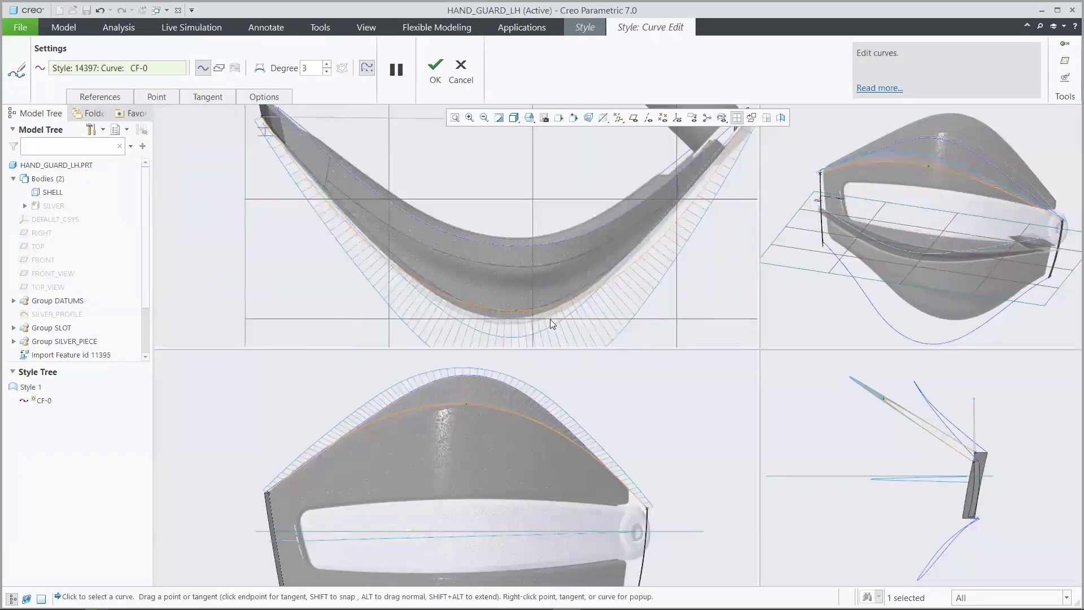
pyautogui.rightClick(345, 222)
pyautogui.click(374, 269)
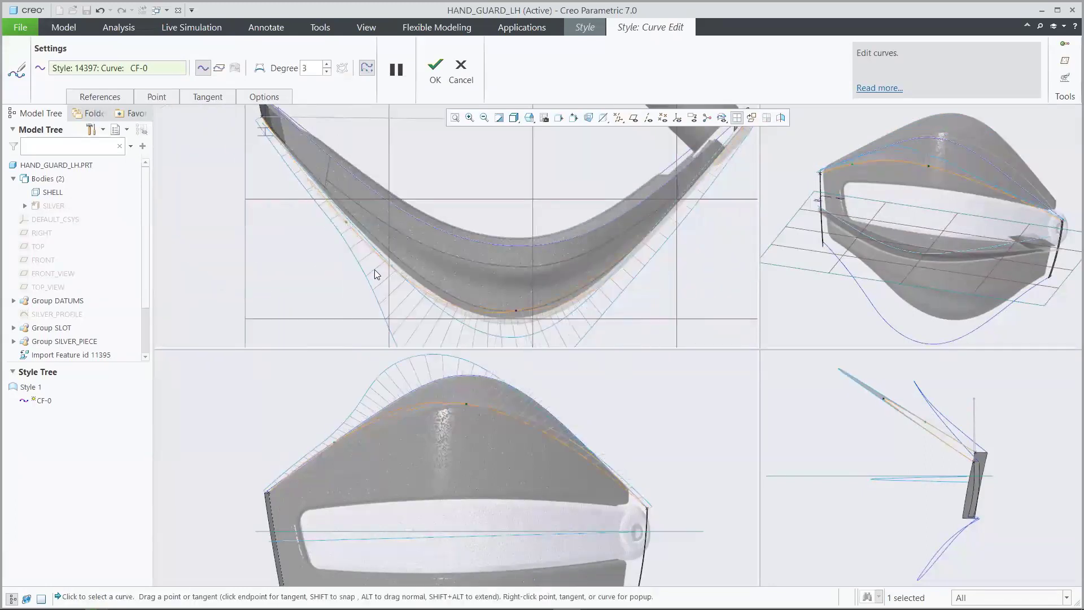
pyautogui.scroll(3, 366, 225)
pyautogui.moveTo(333, 223); pyautogui.dragTo(341, 203)
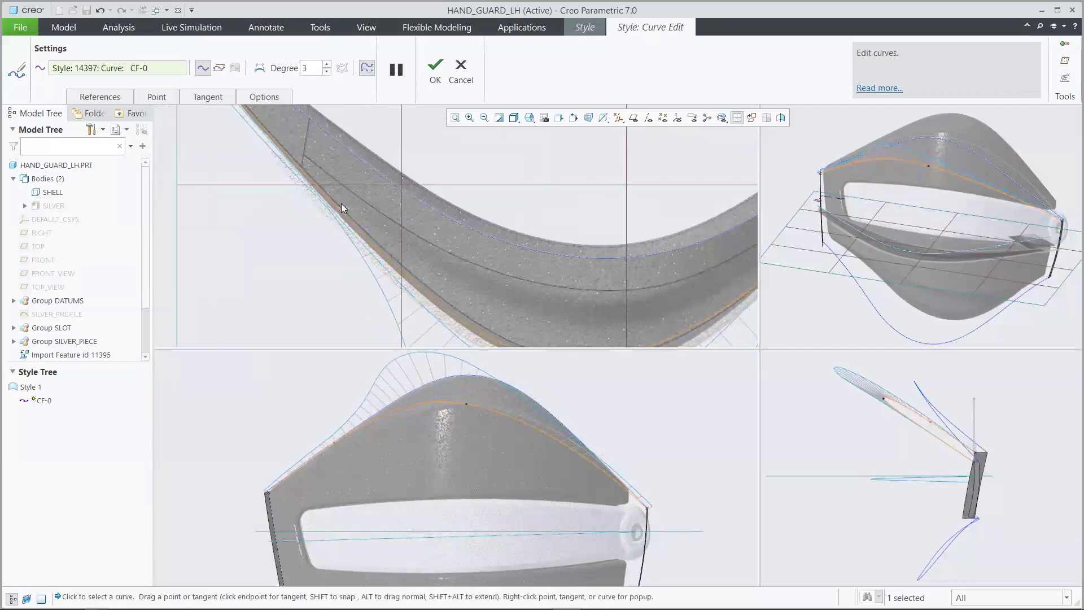
# Add a point on the right part of the upper curve and move it onto the shell edge in the top view.
pyautogui.scroll(-2, 337, 252)
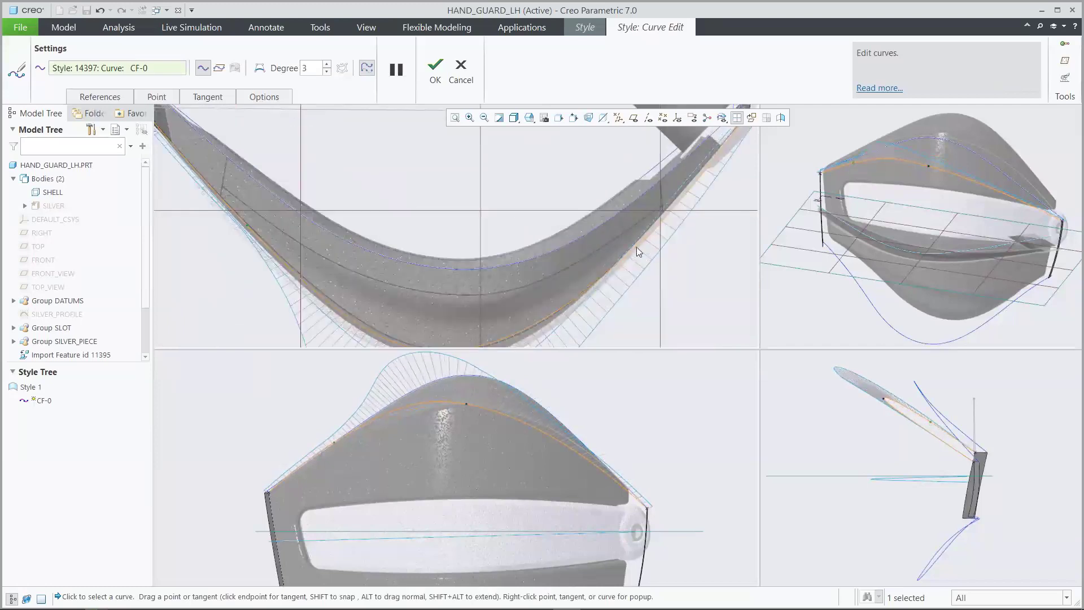
pyautogui.rightClick(638, 252)
pyautogui.click(659, 289)
pyautogui.scroll(2, 664, 246)
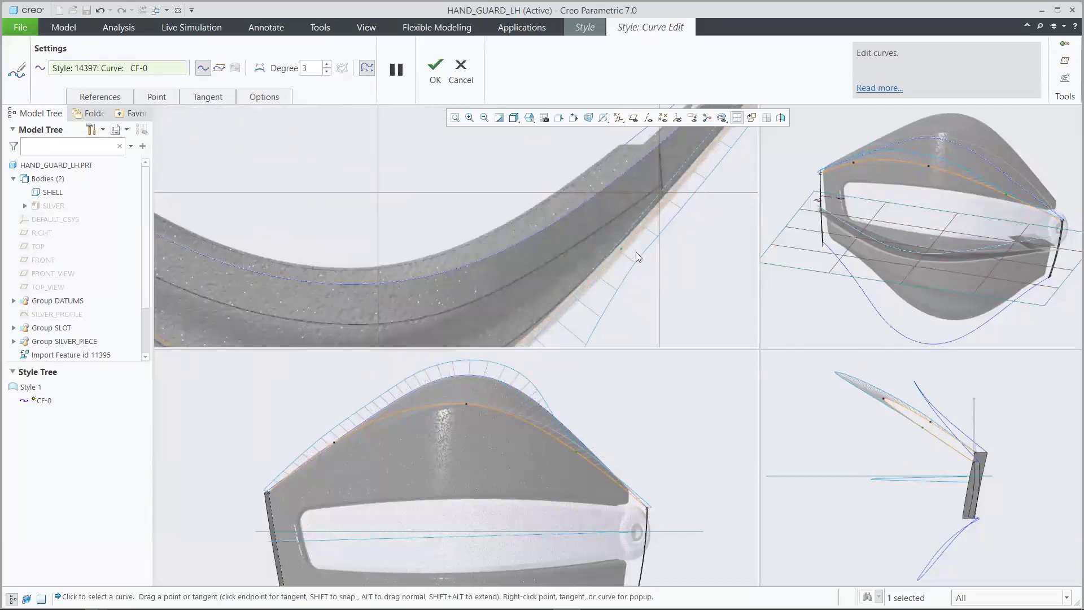
pyautogui.moveTo(621, 248); pyautogui.dragTo(622, 242)
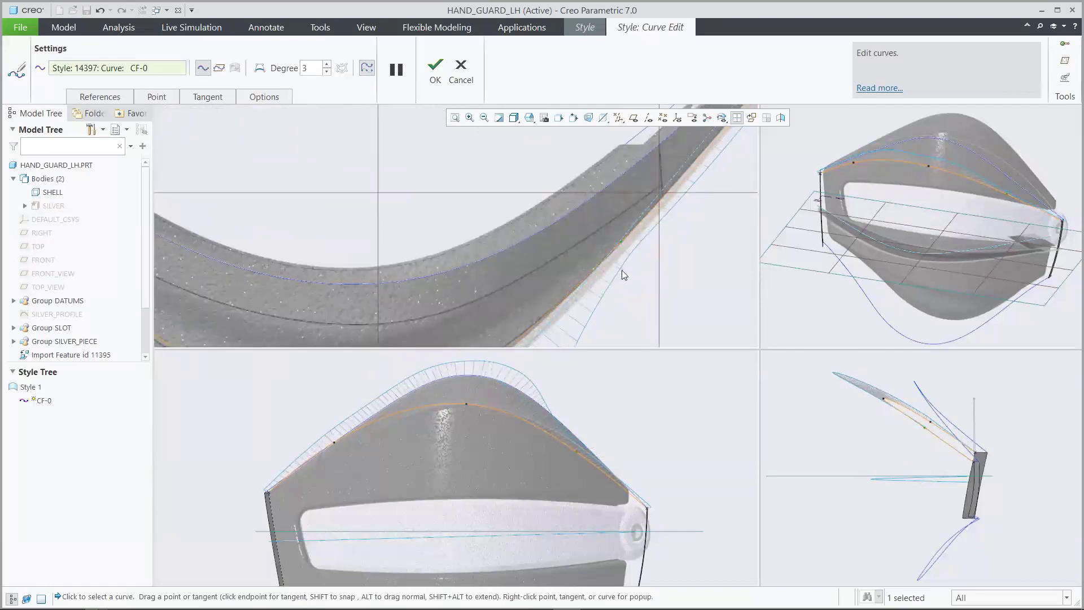
pyautogui.scroll(-2, 621, 270)
# Move the upper curve's two added points in the front view to follow the crease in the reference image.
pyautogui.scroll(2, 350, 460)
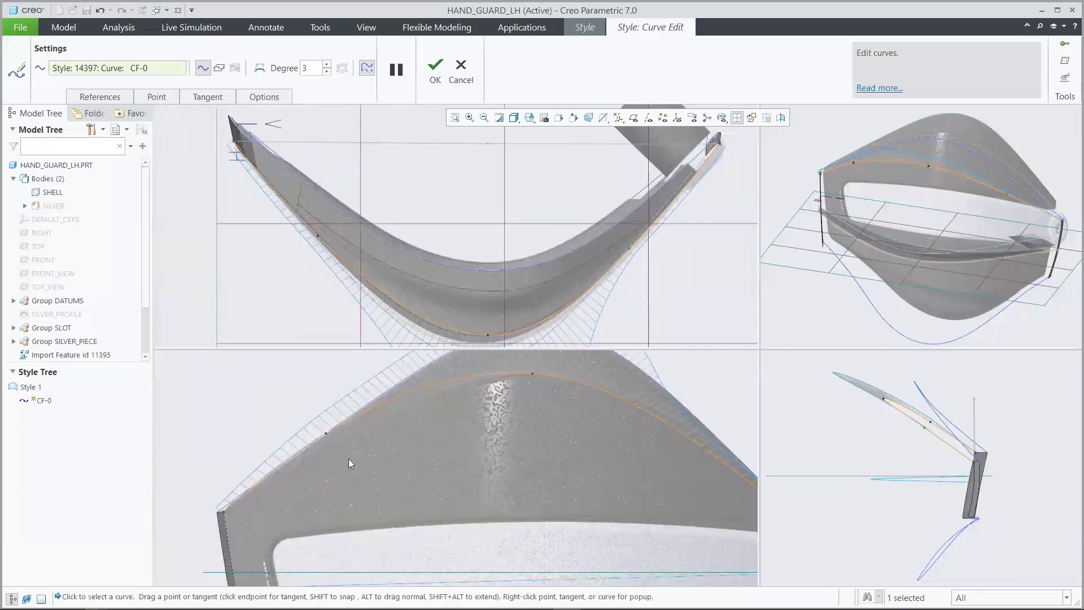
pyautogui.scroll(1, 348, 458)
pyautogui.moveTo(319, 426); pyautogui.dragTo(317, 448)
pyautogui.moveTo(317, 449); pyautogui.dragTo(578, 452, button='middle')
pyautogui.moveTo(529, 432); pyautogui.dragTo(534, 423)
pyautogui.moveTo(534, 423); pyautogui.dragTo(636, 433, button='middle')
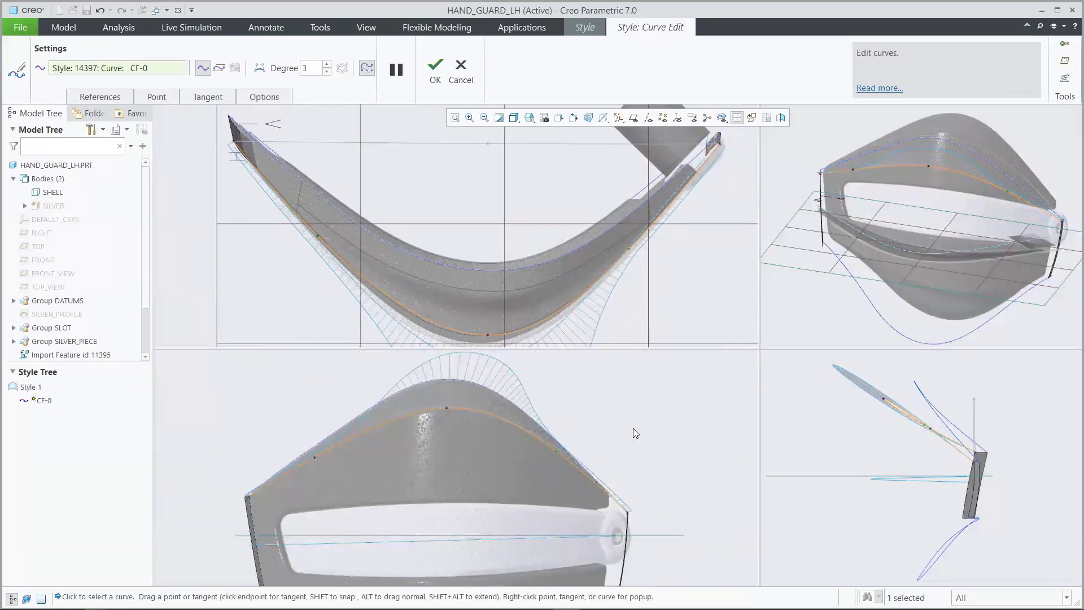
# Return to a single view, accept the upper curve's edits and hide all curvature plots.
pyautogui.click(736, 118)
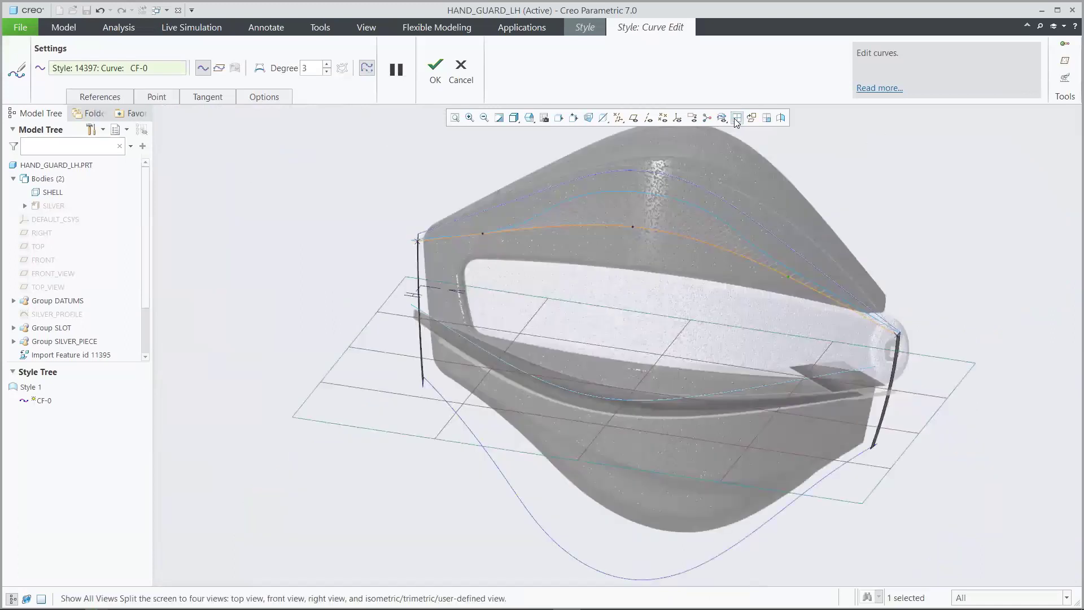
pyautogui.click(433, 76)
pyautogui.click(428, 80)
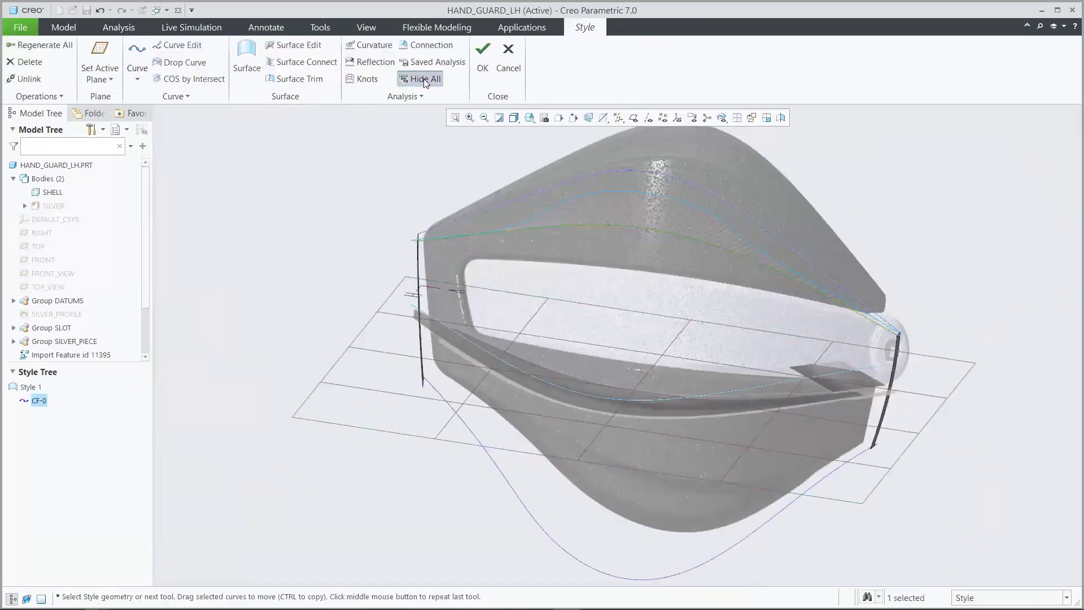
pyautogui.click(394, 146)
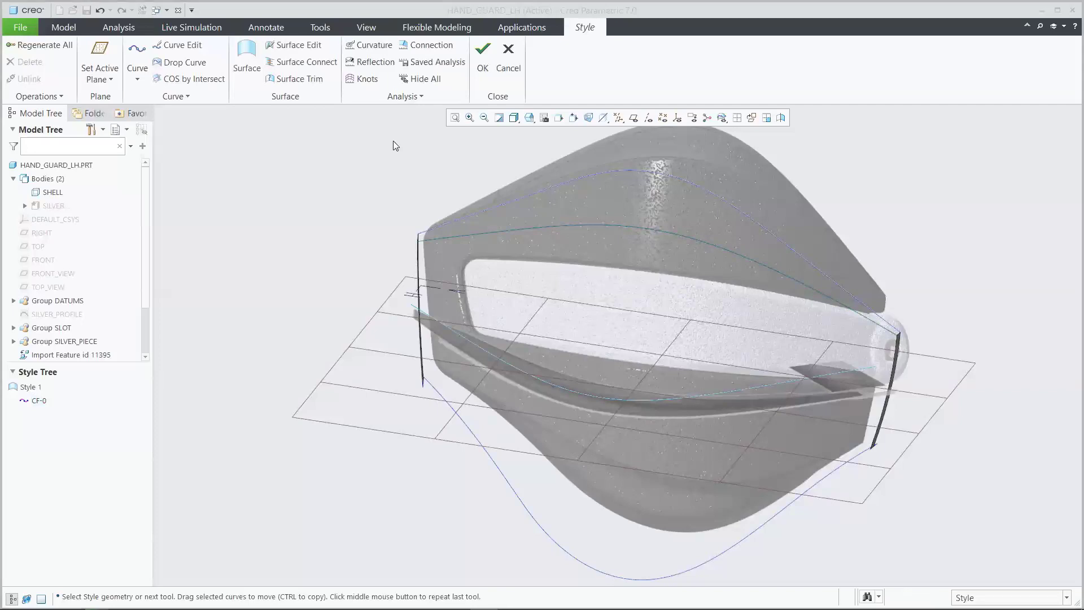
# Draw a free three-point Style curve along the shell's lower crease, ending on the two side edges.
pyautogui.click(138, 56)
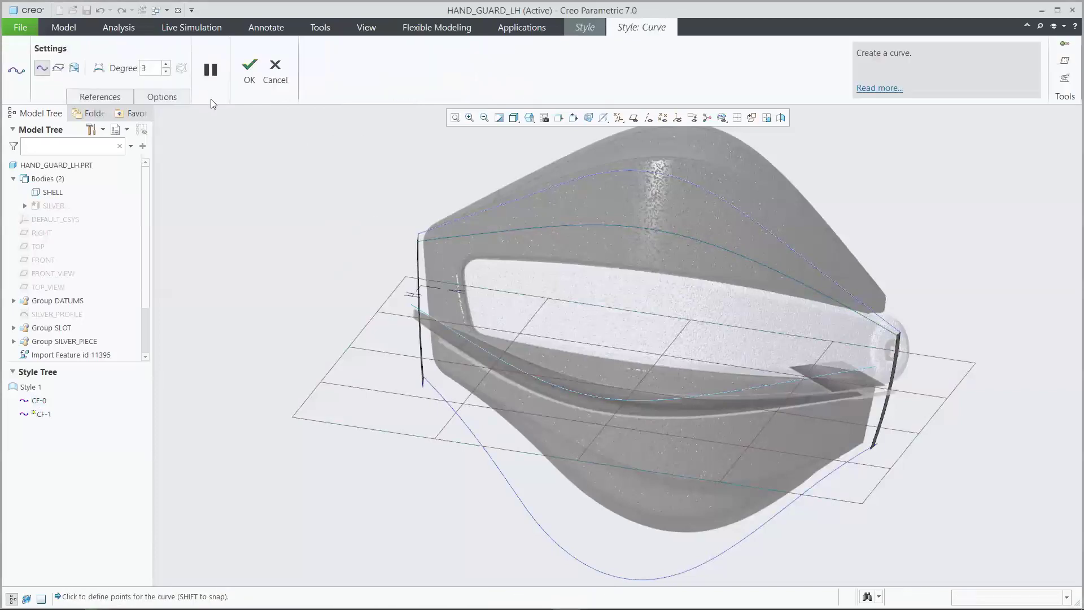
pyautogui.moveTo(222, 350); pyautogui.dragTo(220, 274, button='middle')
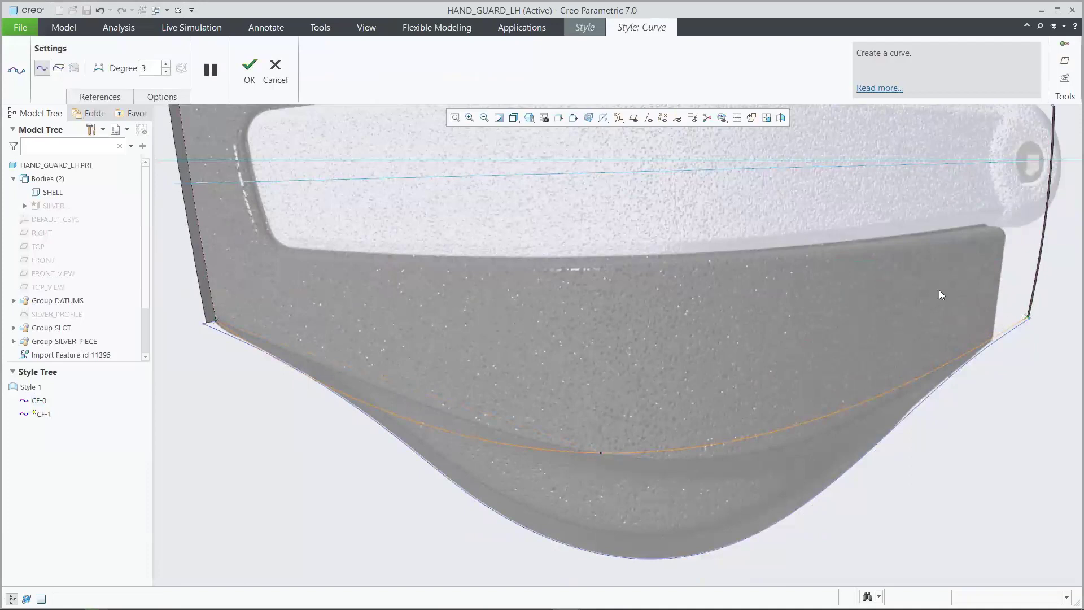
pyautogui.click(249, 69)
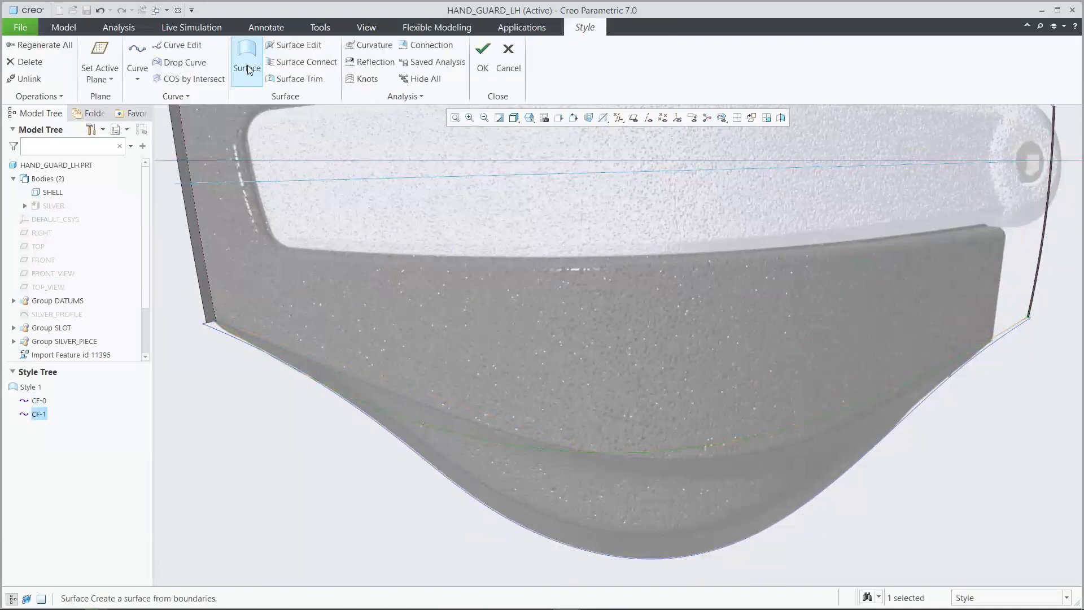
# Edit the lower curve with its curvature plot in four views, moving its middle point in the top view toward the shell's outer bulge.
pyautogui.click(179, 45)
pyautogui.click(1062, 79)
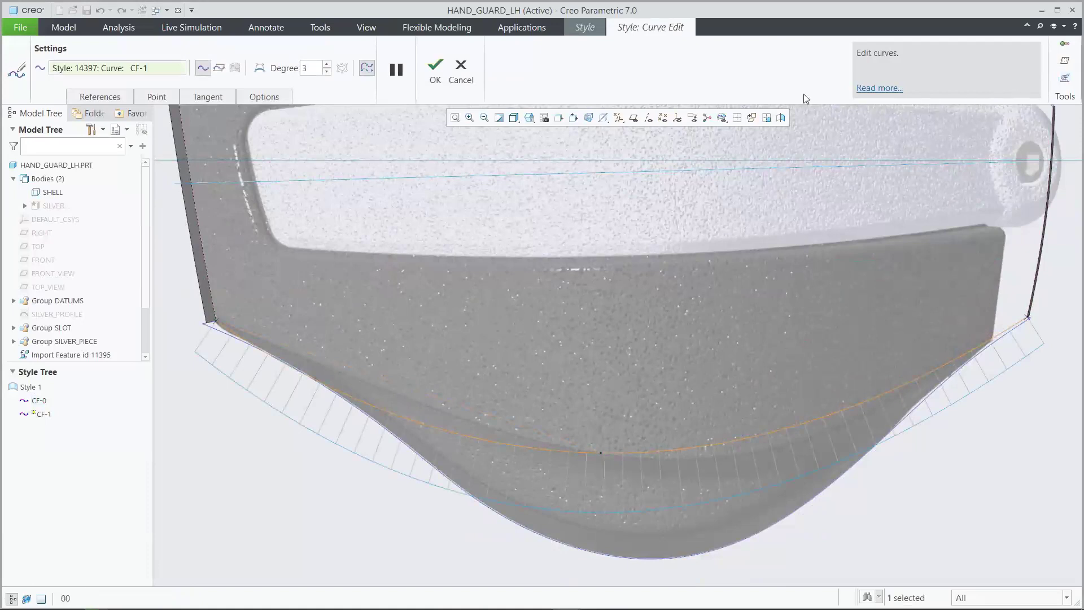
pyautogui.hotkey('ctrl', 'd')
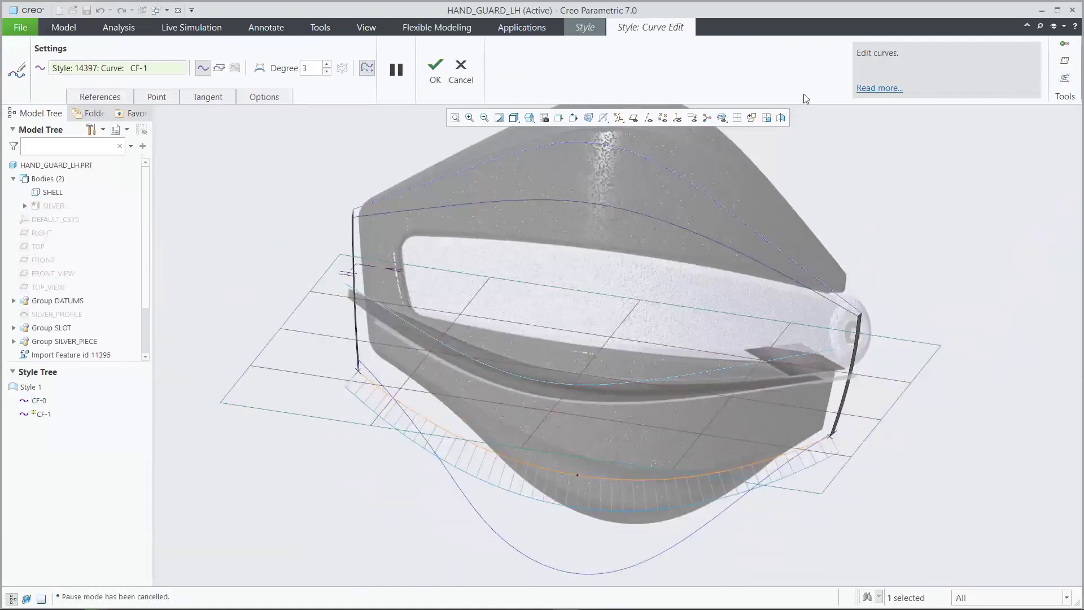
pyautogui.click(737, 118)
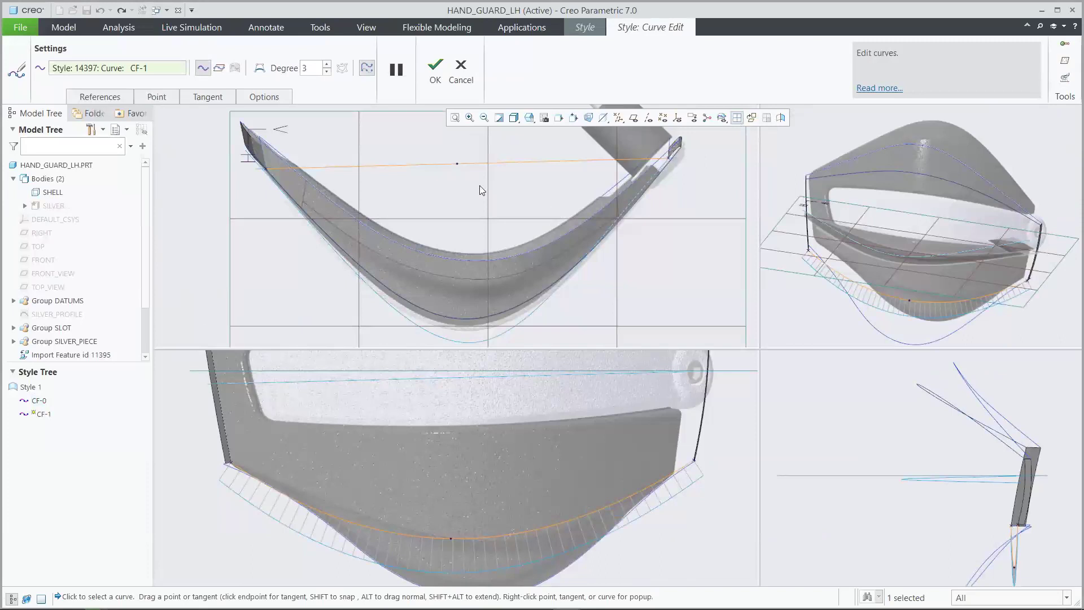
pyautogui.moveTo(457, 164); pyautogui.dragTo(445, 300)
pyautogui.scroll(-4, 463, 320)
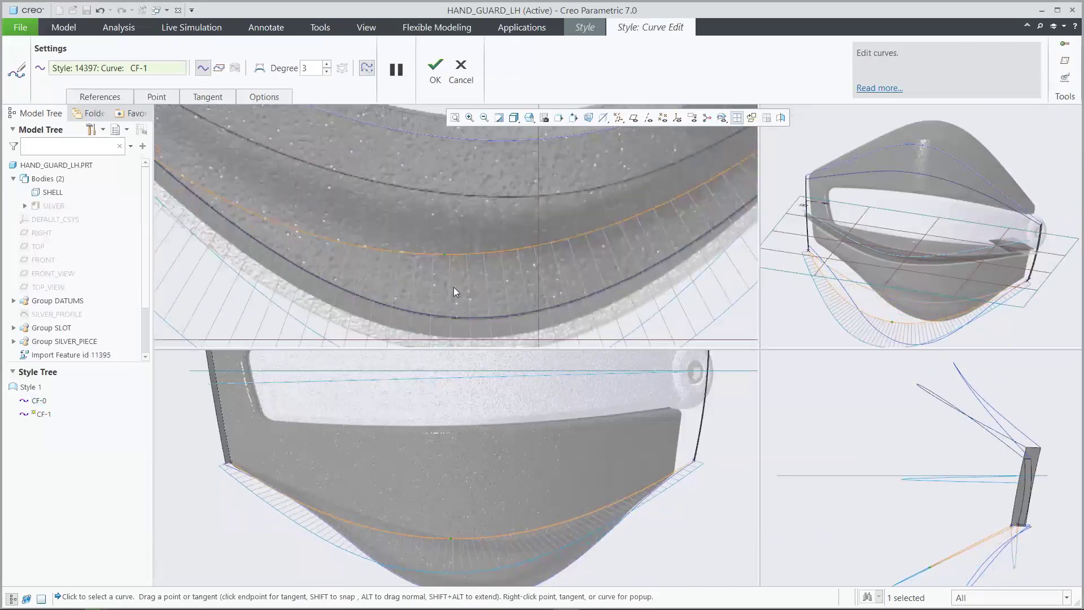
pyautogui.moveTo(442, 255); pyautogui.dragTo(439, 309)
pyautogui.scroll(4, 519, 302)
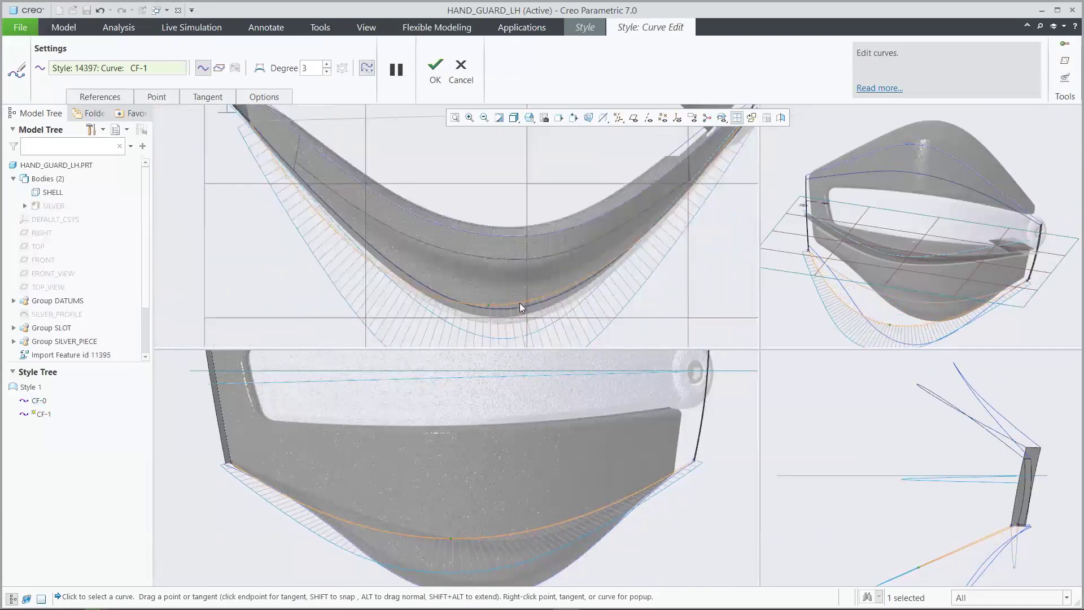
# Add a point on the left part of the lower curve and move it onto the shell edge in the top view.
pyautogui.rightClick(337, 235)
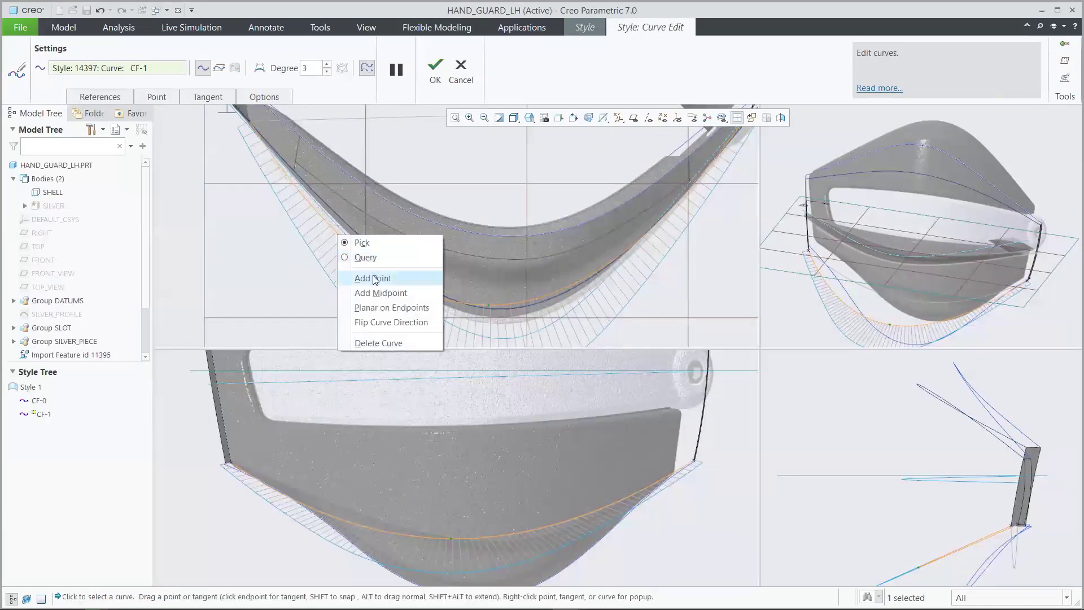
pyautogui.click(372, 278)
pyautogui.scroll(-5, 336, 211)
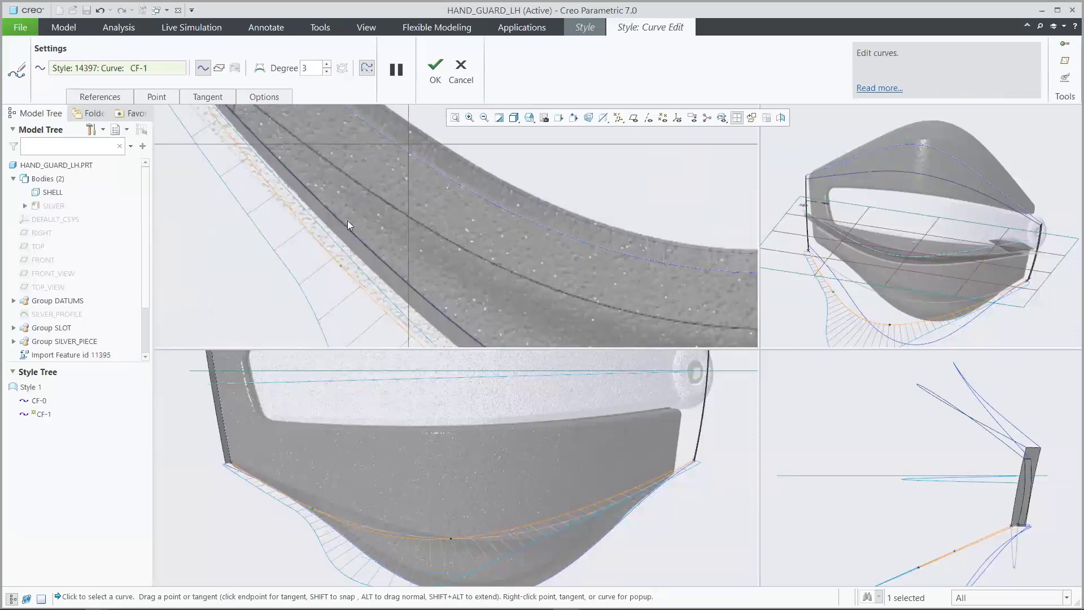
pyautogui.moveTo(340, 266); pyautogui.dragTo(350, 220)
pyautogui.scroll(6, 300, 211)
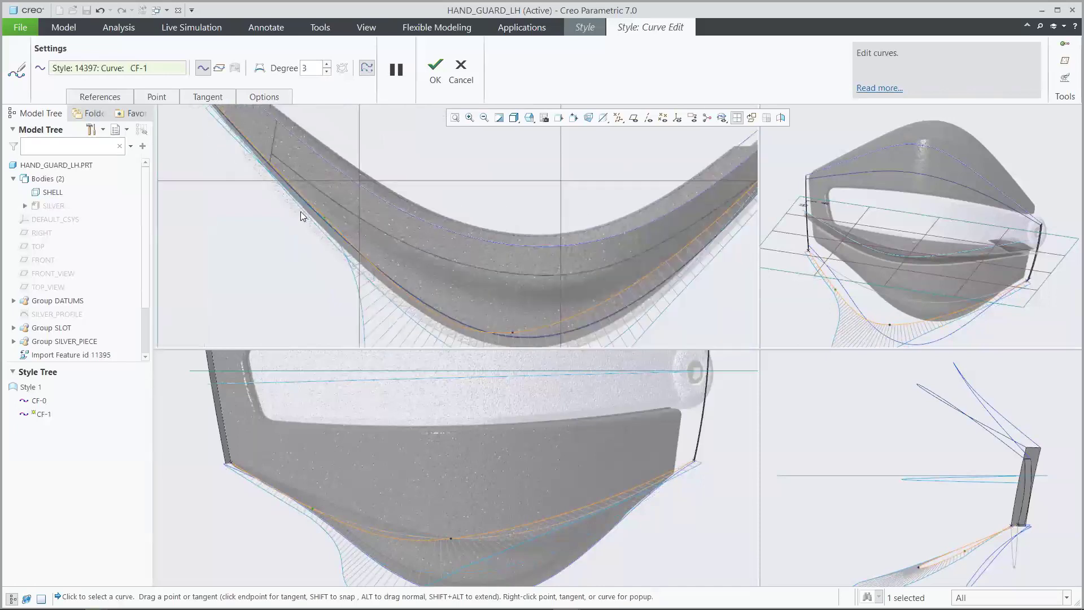
# Add a point on the right part of the lower curve and move it onto the shell edge in the top view.
pyautogui.rightClick(566, 219)
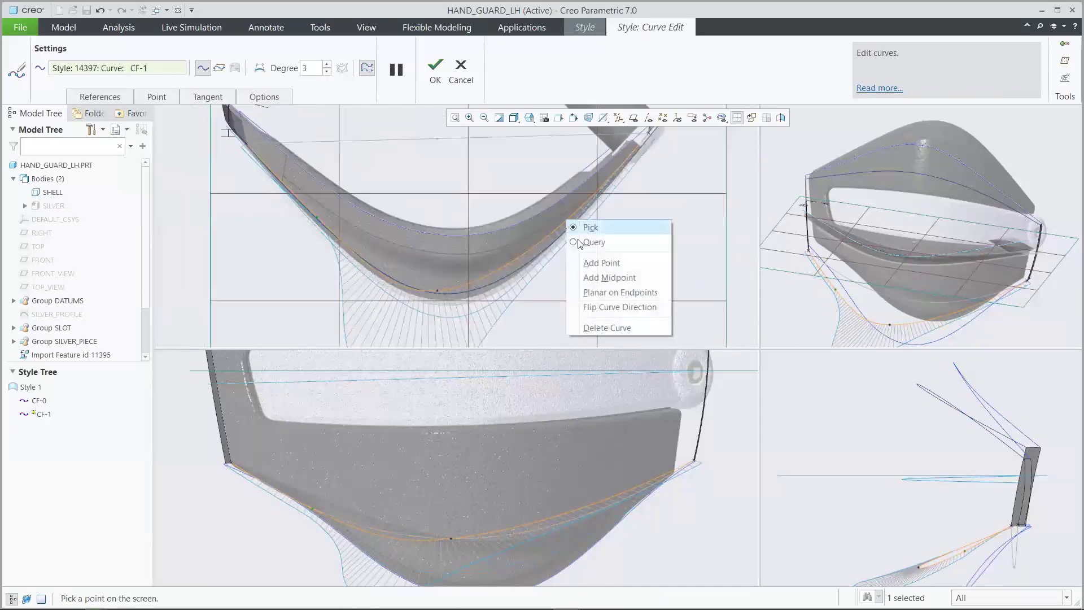
pyautogui.click(573, 262)
pyautogui.scroll(-4, 590, 215)
pyautogui.moveTo(547, 225); pyautogui.dragTo(547, 238)
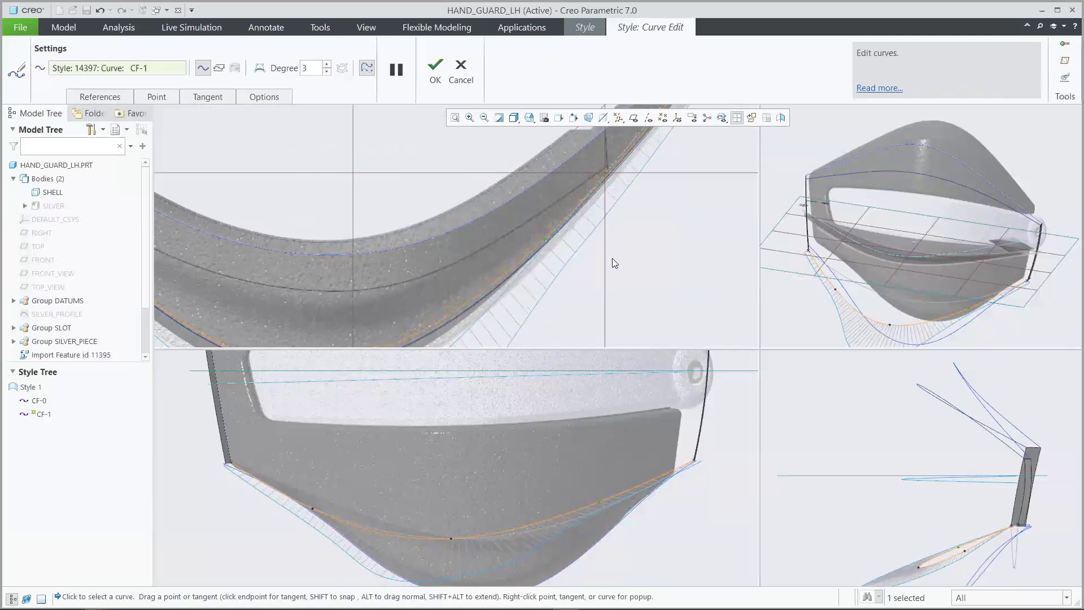
pyautogui.scroll(5, 612, 259)
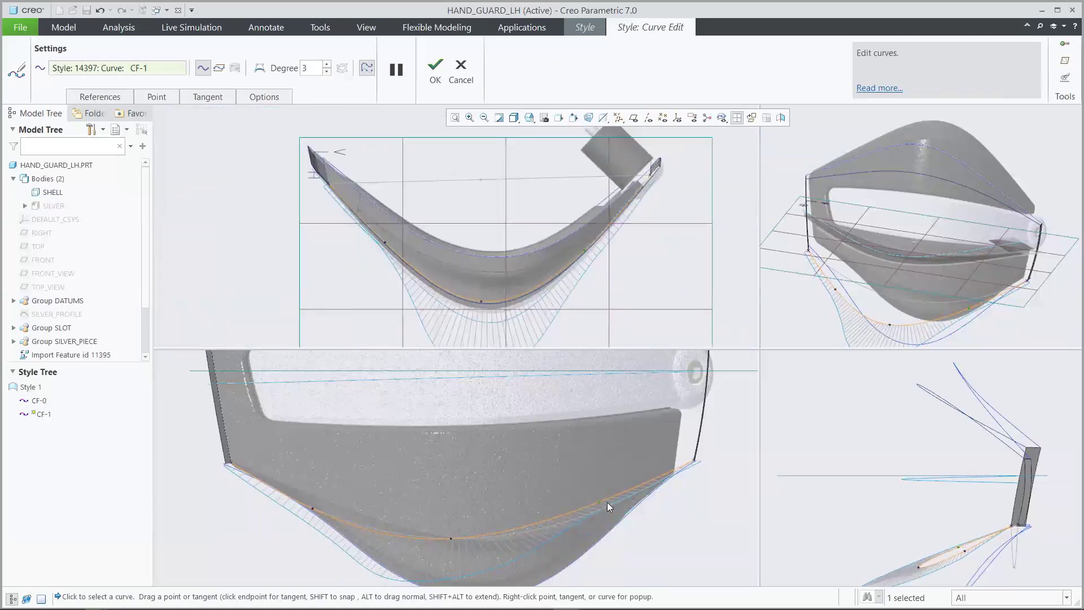
# Move the lower curve's right and left points onto the shell's crease in the front view.
pyautogui.scroll(-4, 607, 503)
pyautogui.moveTo(587, 470); pyautogui.dragTo(604, 489)
pyautogui.scroll(5, 604, 489)
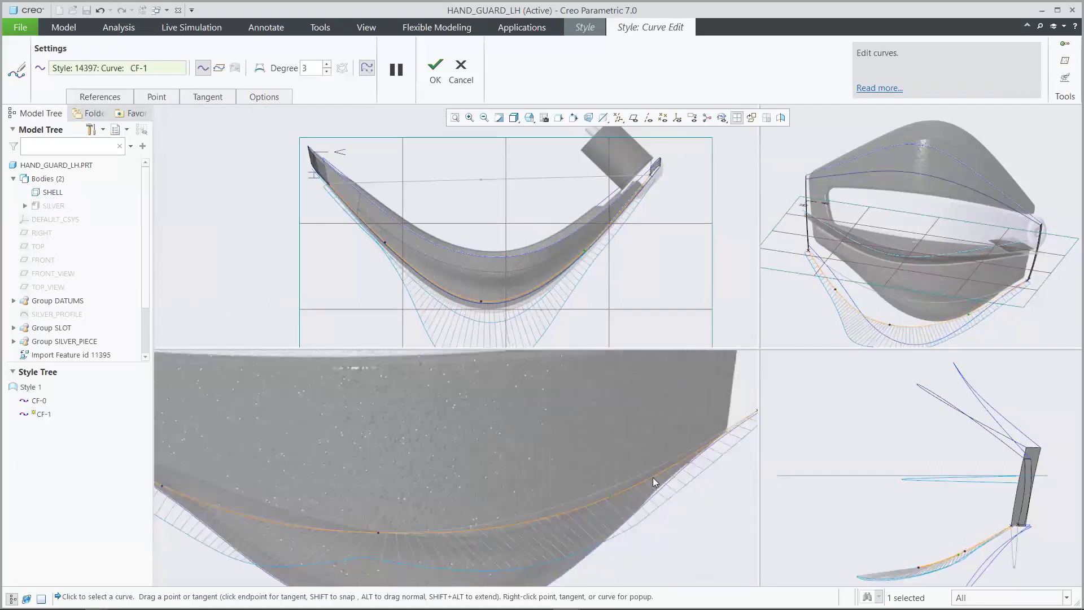
pyautogui.moveTo(261, 483); pyautogui.dragTo(263, 472)
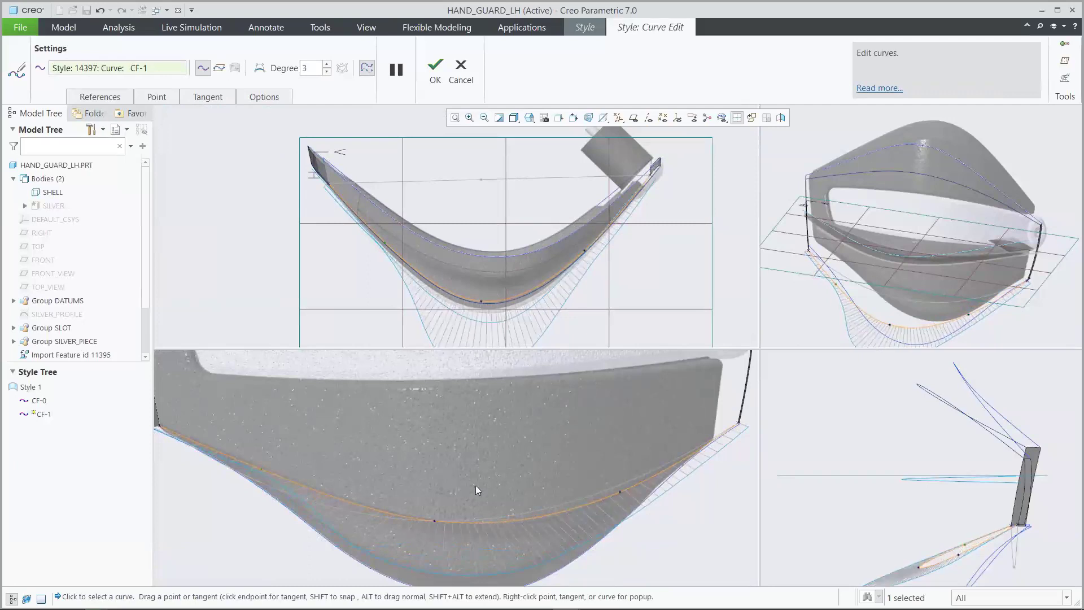
pyautogui.scroll(3, 536, 489)
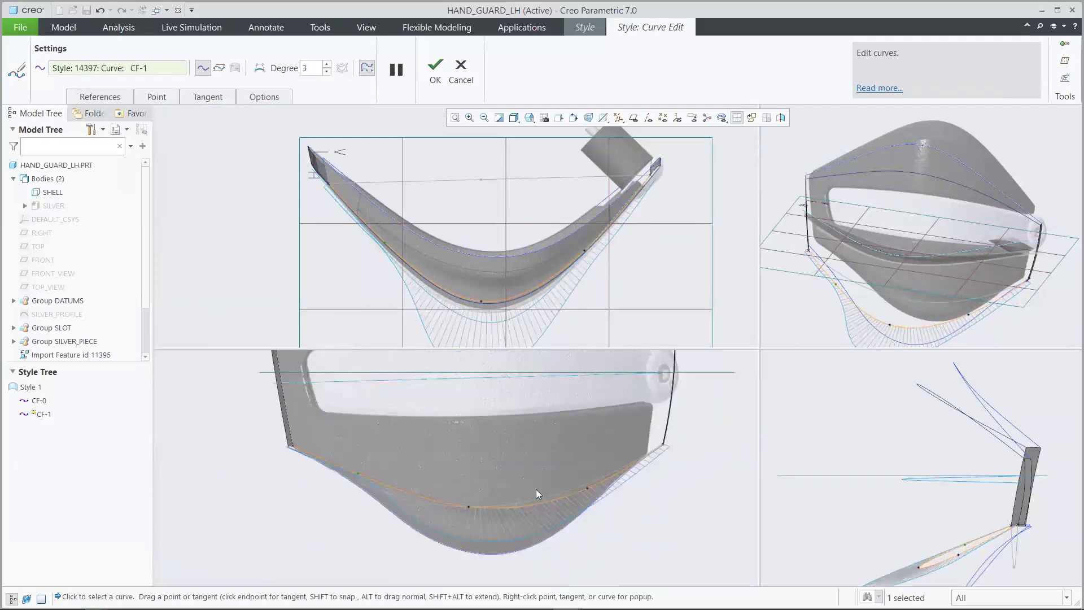
# Return to a single view, accept the lower curve's edits and hide its curvature plot.
pyautogui.click(737, 118)
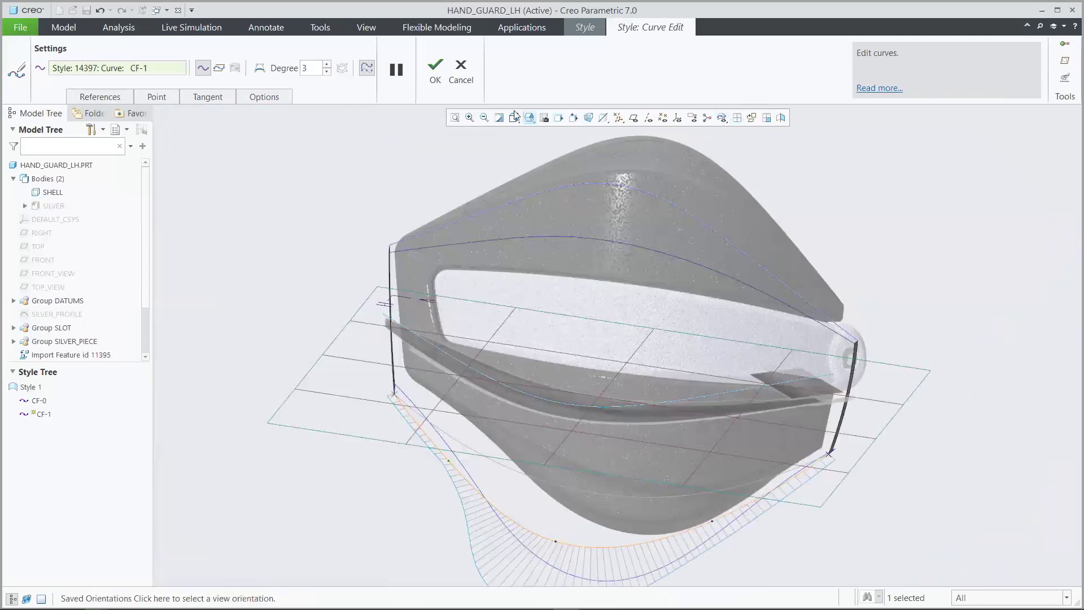
pyautogui.click(435, 66)
pyautogui.click(429, 79)
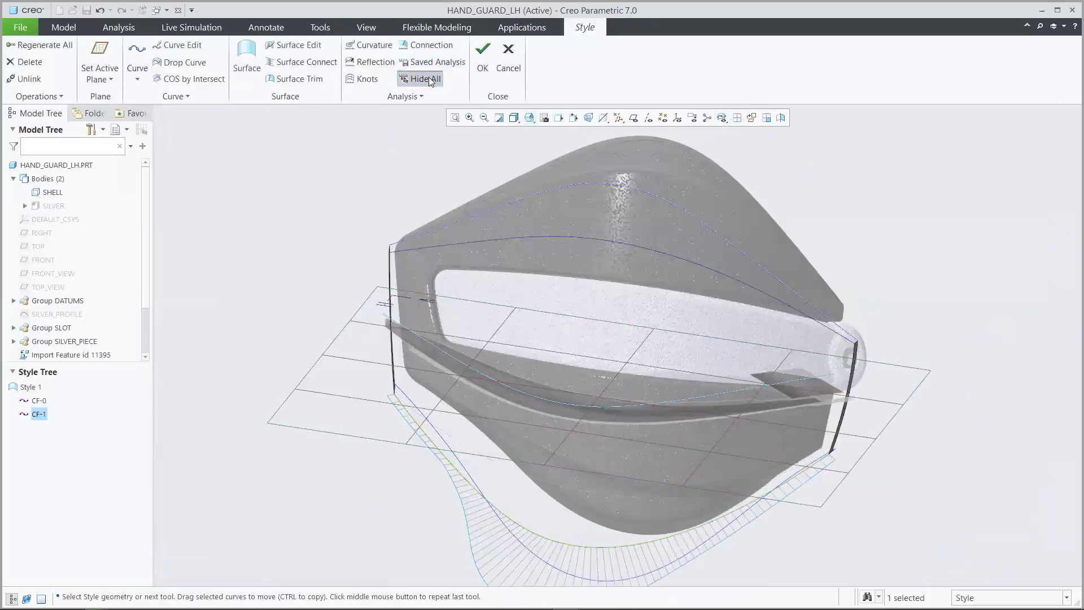
pyautogui.click(409, 140)
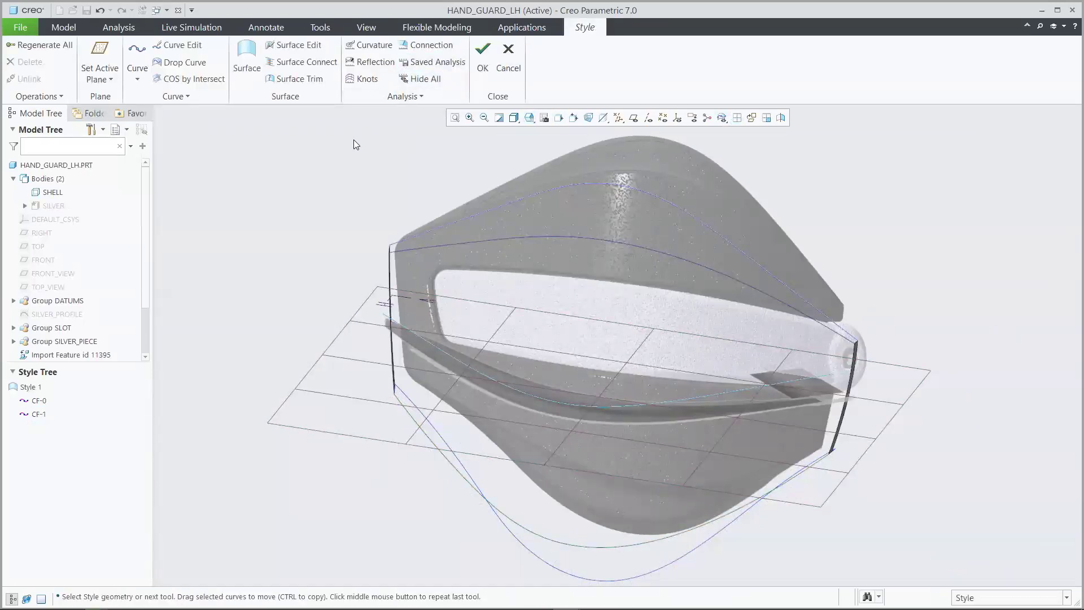
# Set the RIGHT plane active and draw a planar Style curve from the upper curve through the middle datum curve to the lower curve.
pyautogui.click(103, 52)
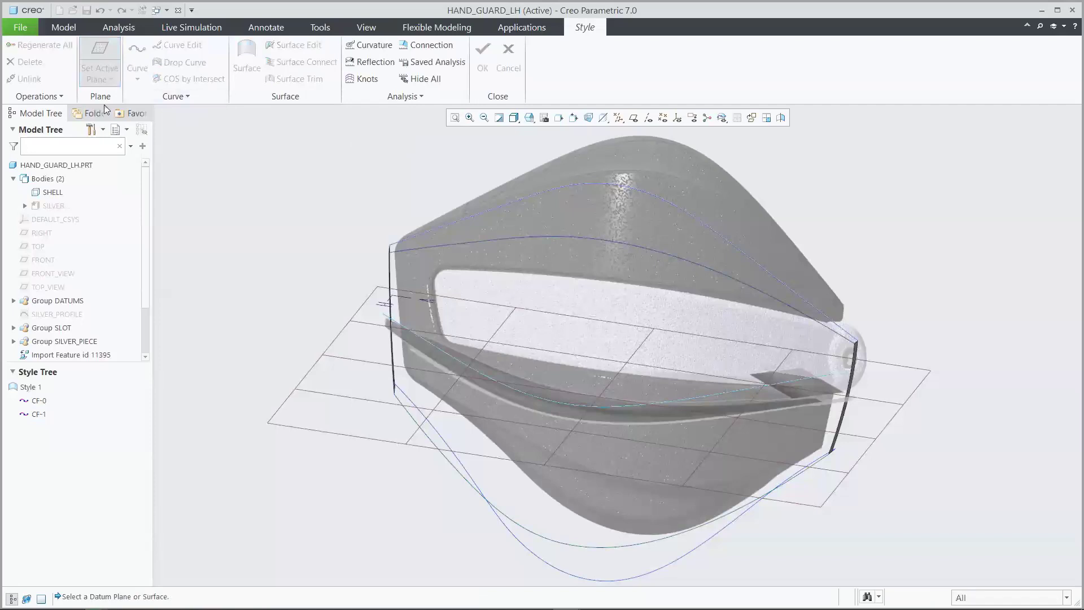
pyautogui.click(38, 233)
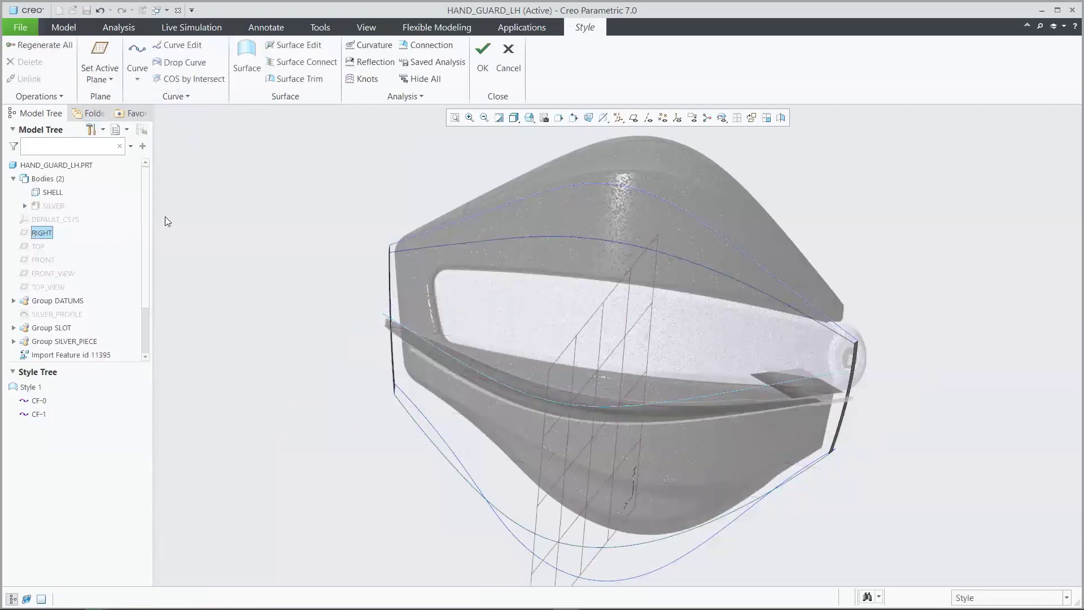
pyautogui.click(137, 53)
pyautogui.click(58, 67)
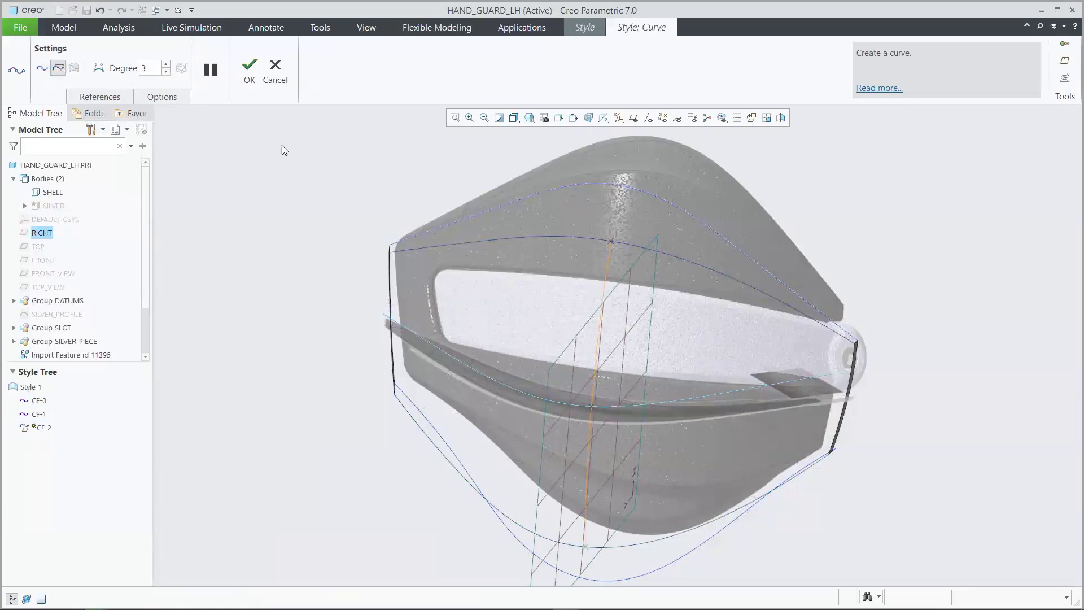
pyautogui.click(249, 69)
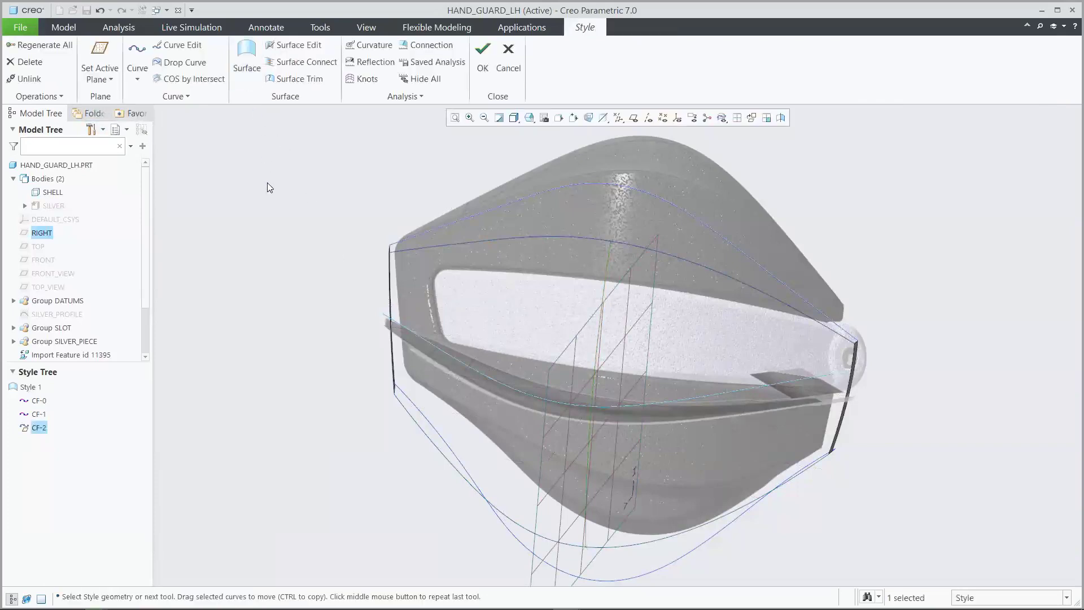
# Draw a planar Style curve left of the center one, referencing the middle datum curve and joining the upper and lower curves.
pyautogui.click(134, 49)
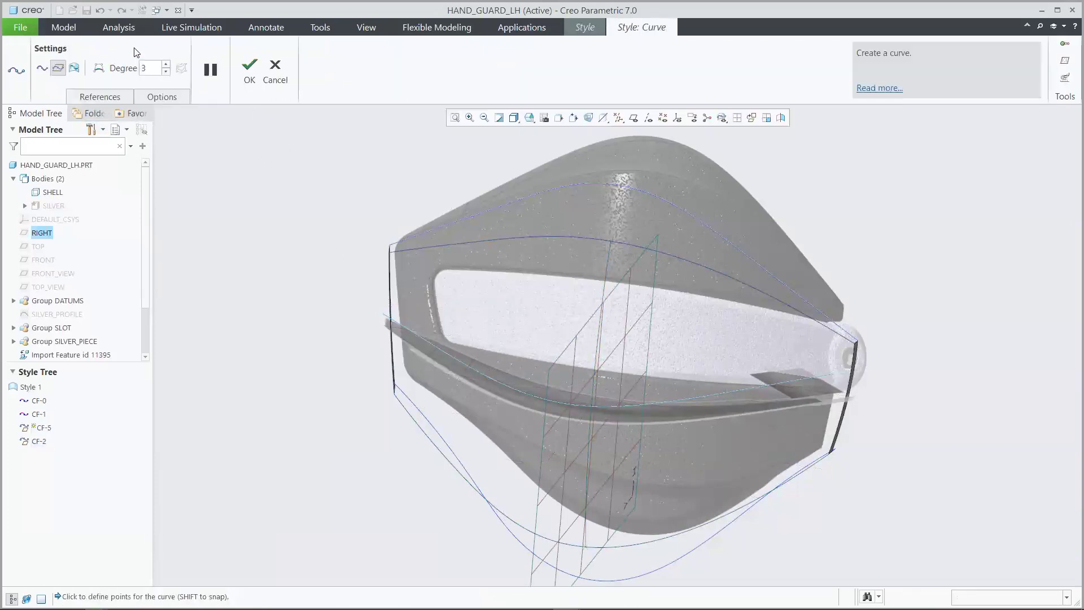
pyautogui.rightClick(218, 200)
pyautogui.click(243, 244)
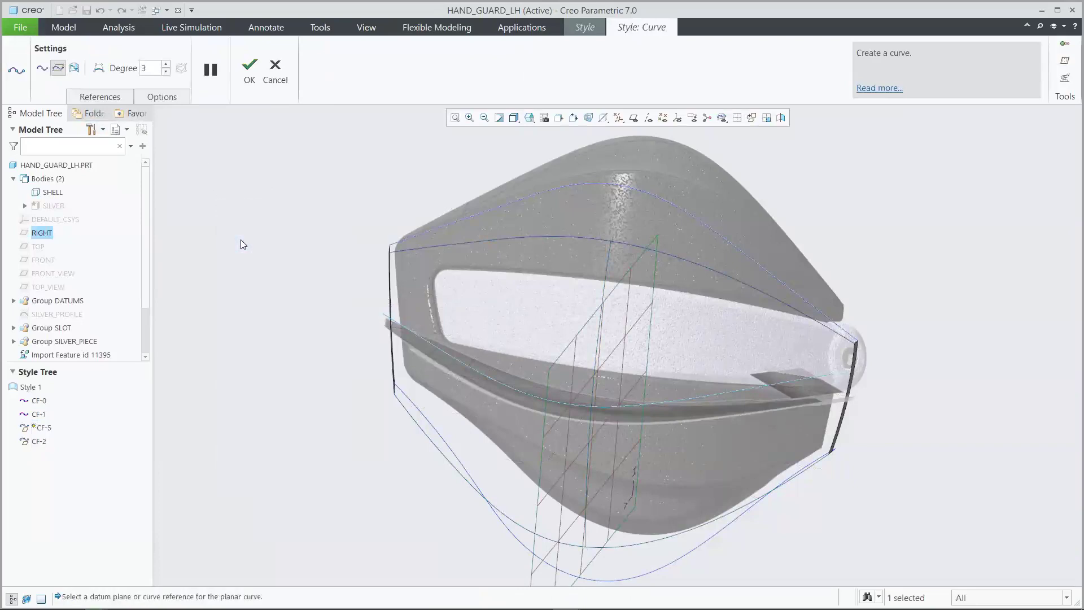
pyautogui.click(497, 384)
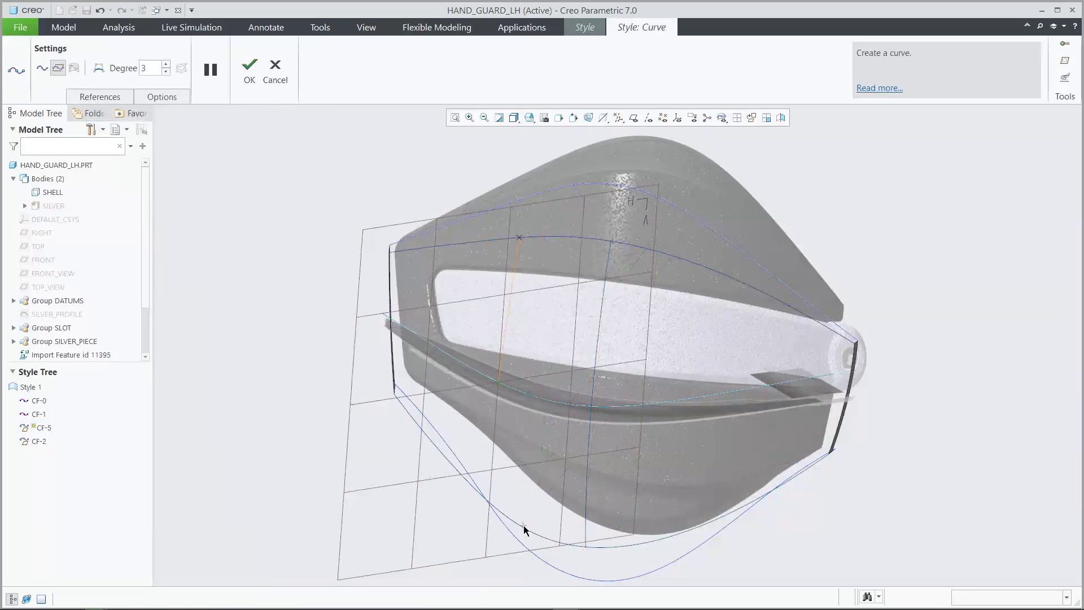
pyautogui.click(249, 71)
# Edit the left planar curve, sliding its reference plane farther toward the shell's left end, and accept the change.
pyautogui.click(180, 45)
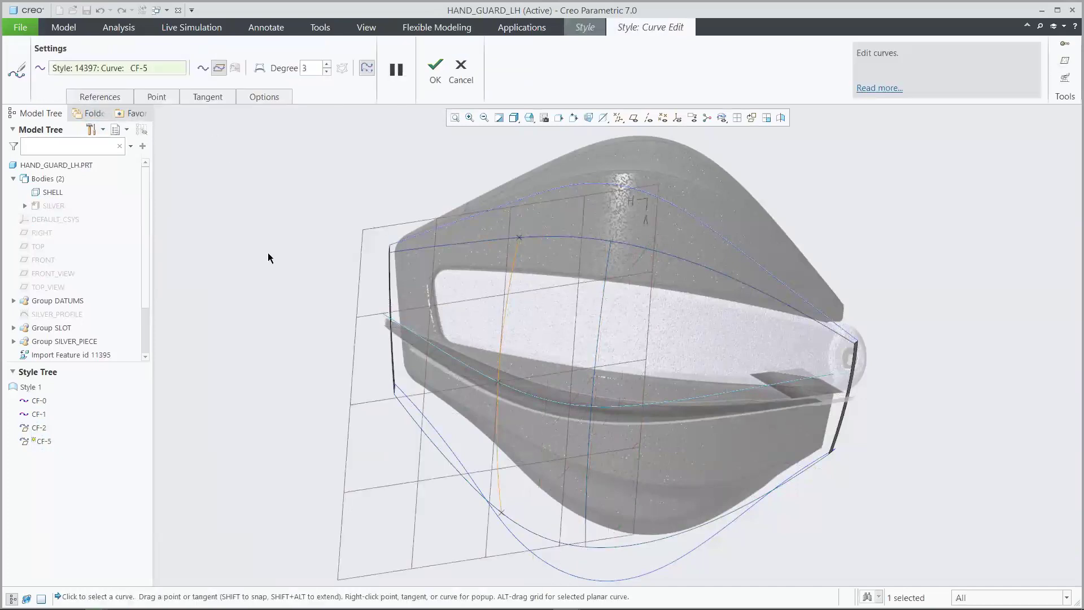
pyautogui.keyDown('alt'); pyautogui.moveTo(412, 557); pyautogui.dragTo(373, 508); pyautogui.keyUp('alt')
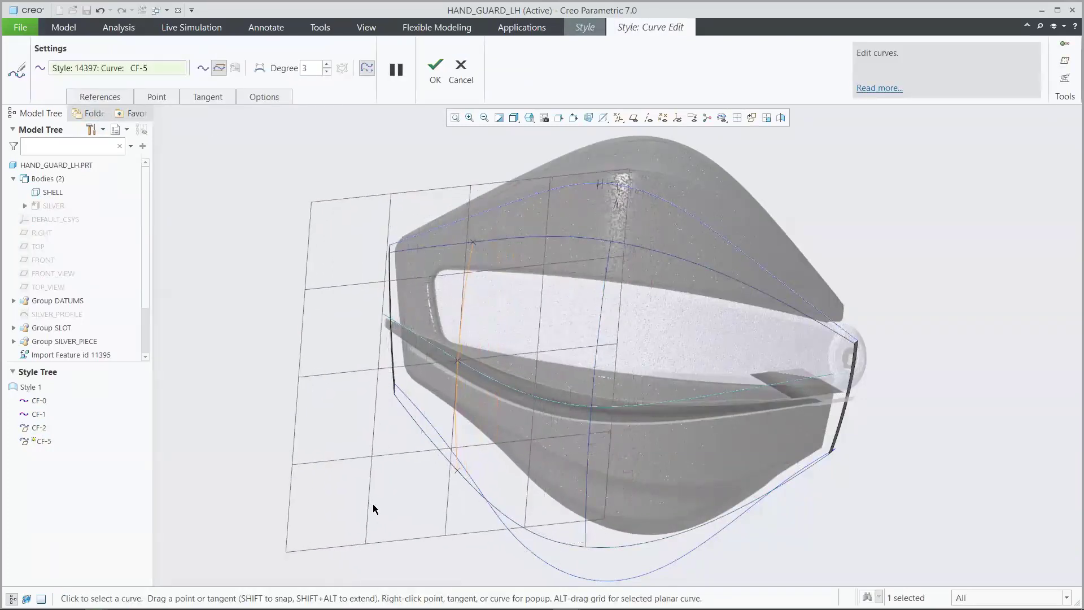
pyautogui.click(435, 70)
pyautogui.click(355, 165)
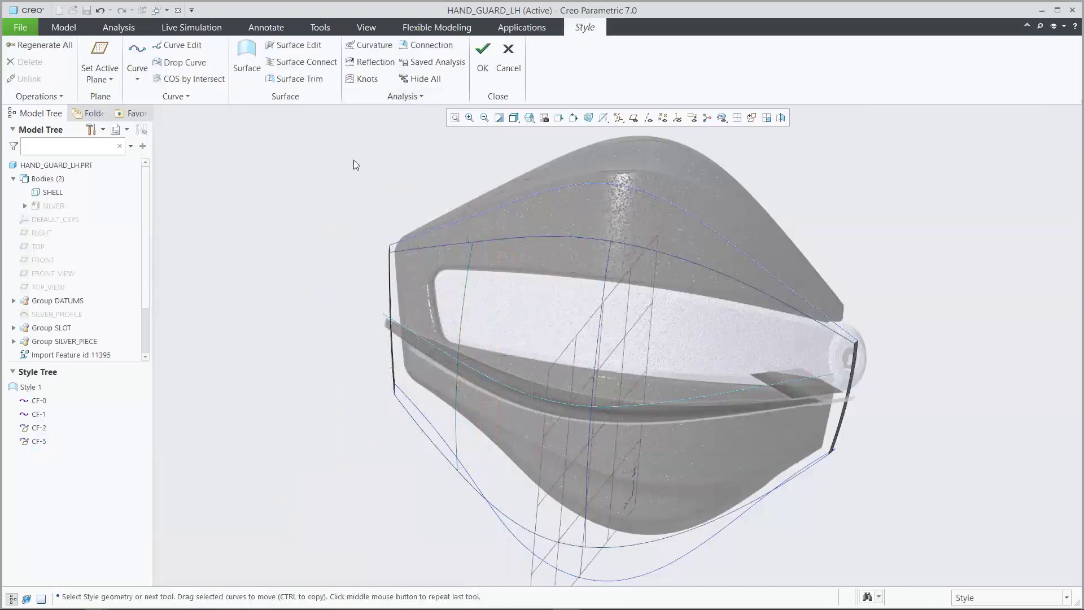
# Draw a planar Style curve on the shell's right part, referencing the middle datum curve and joining the upper and lower curves.
pyautogui.click(138, 53)
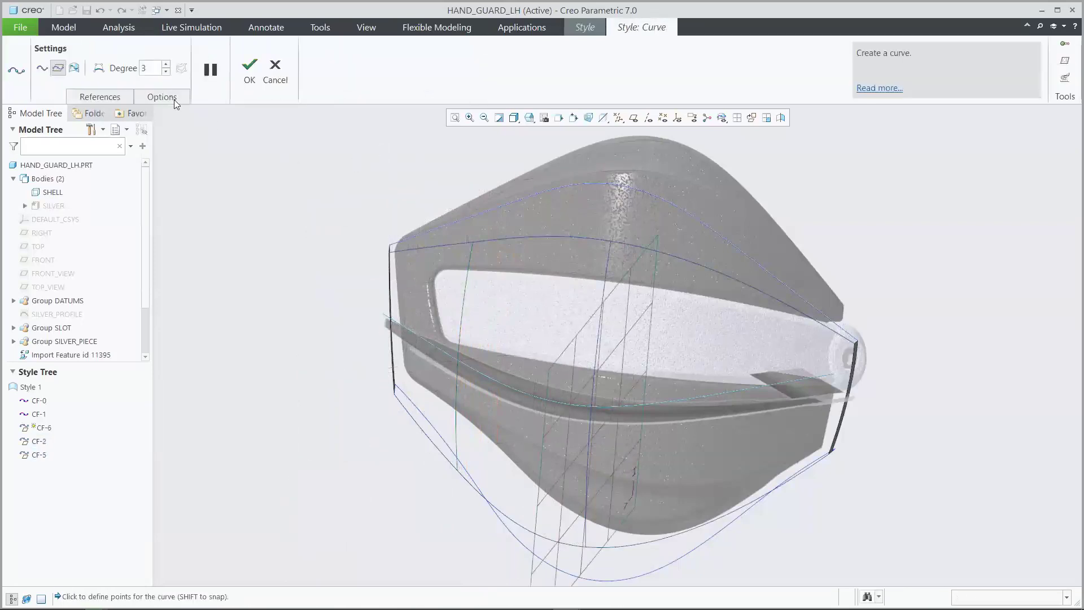
pyautogui.rightClick(234, 176)
pyautogui.click(276, 229)
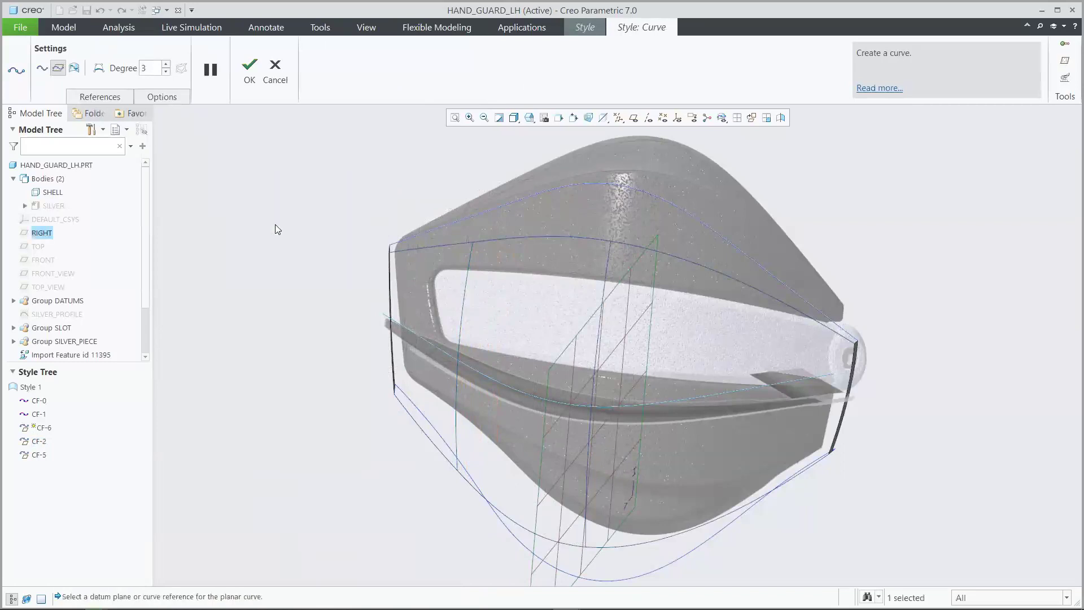
pyautogui.middleClick(754, 391)
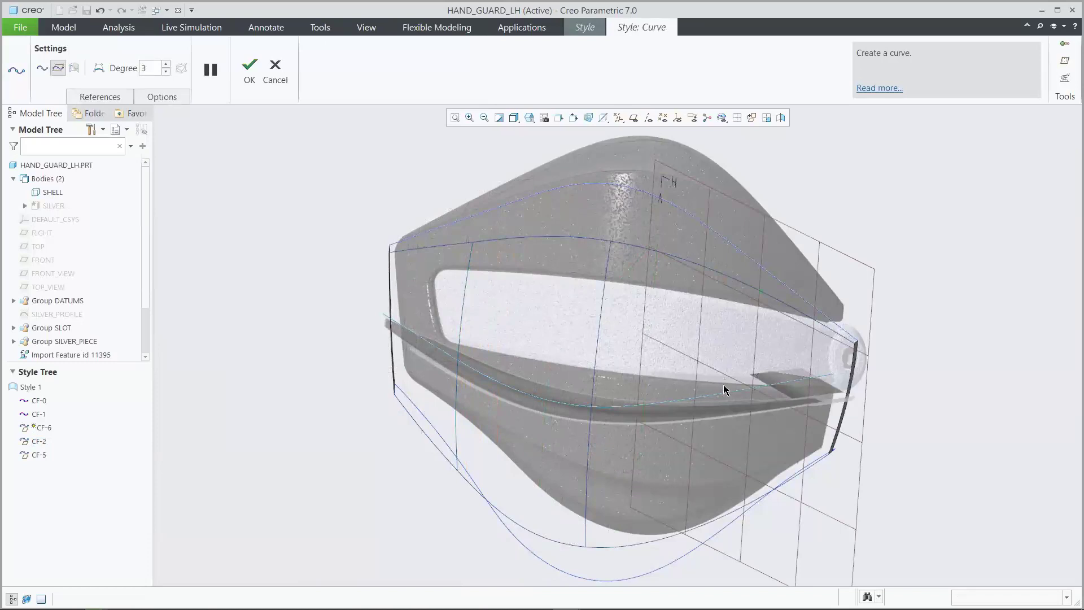
pyautogui.click(715, 522)
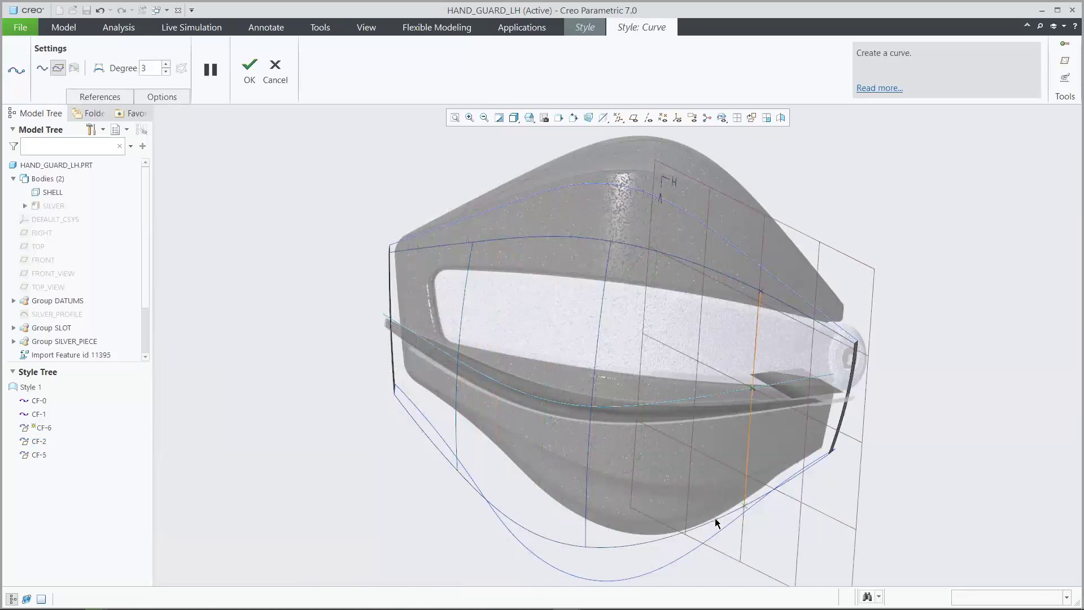
pyautogui.click(249, 66)
# Create a Style surface bounded by the upper, lower and two side curves, with the three planar cross curves as internal curves.
pyautogui.click(246, 59)
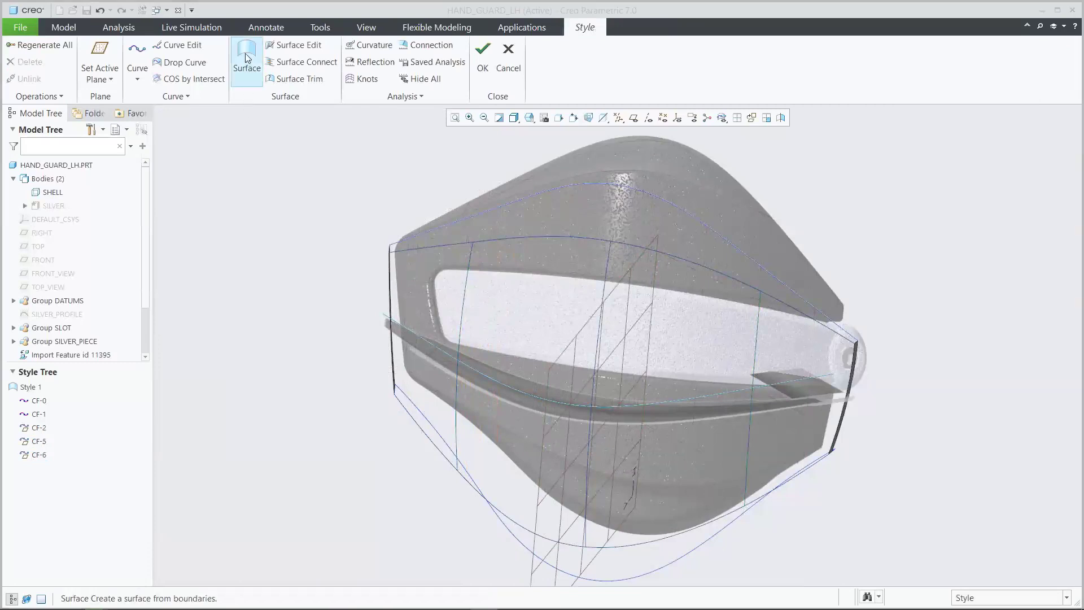
pyautogui.click(421, 246)
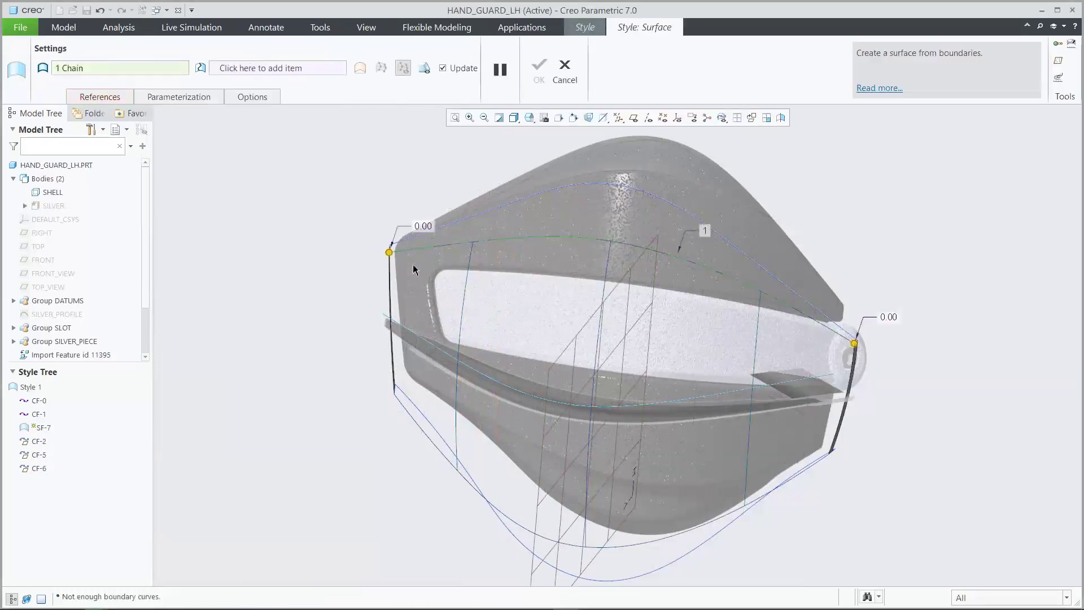
pyautogui.keyDown('ctrl'); pyautogui.click(388, 283); pyautogui.keyUp('ctrl')
pyautogui.keyDown('ctrl'); pyautogui.click(402, 408); pyautogui.keyUp('ctrl')
pyautogui.keyDown('ctrl'); pyautogui.click(842, 412); pyautogui.keyUp('ctrl')
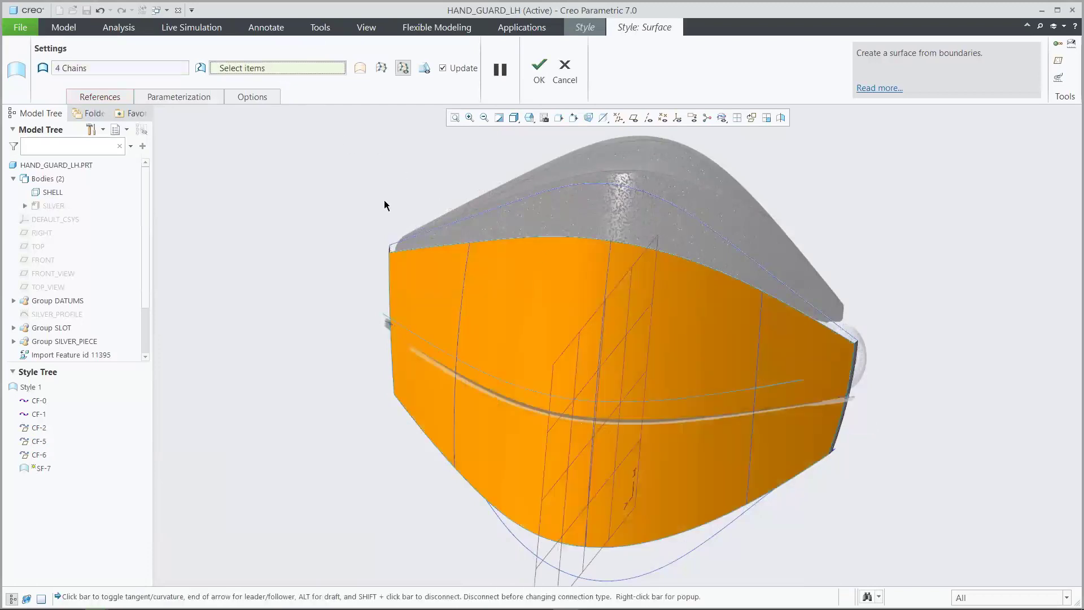
pyautogui.click(457, 303)
pyautogui.keyDown('ctrl'); pyautogui.click(603, 337); pyautogui.keyUp('ctrl')
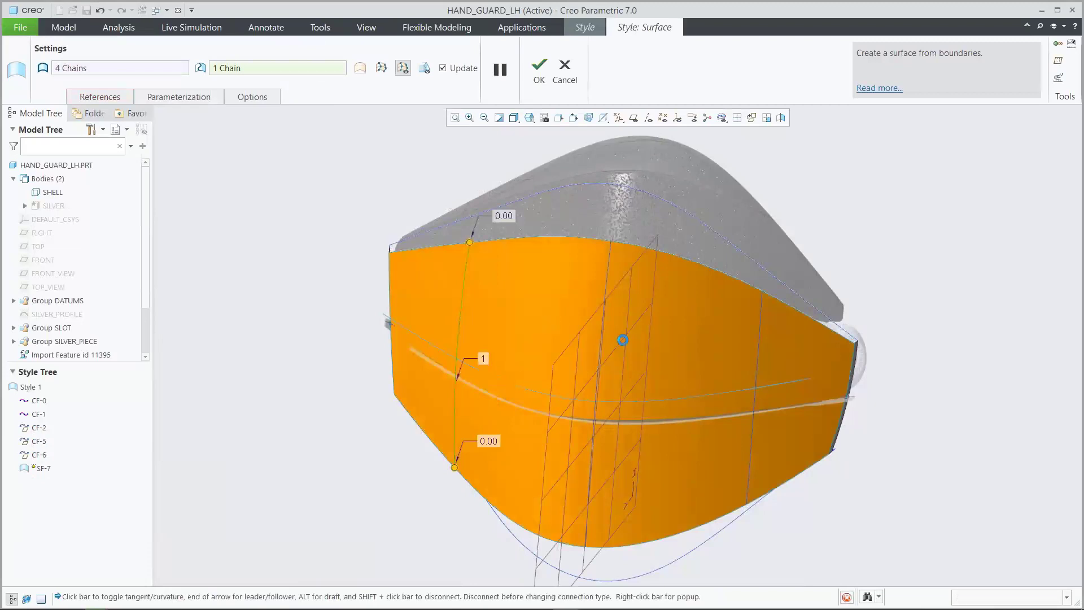
pyautogui.keyDown('ctrl'); pyautogui.click(758, 373); pyautogui.keyUp('ctrl')
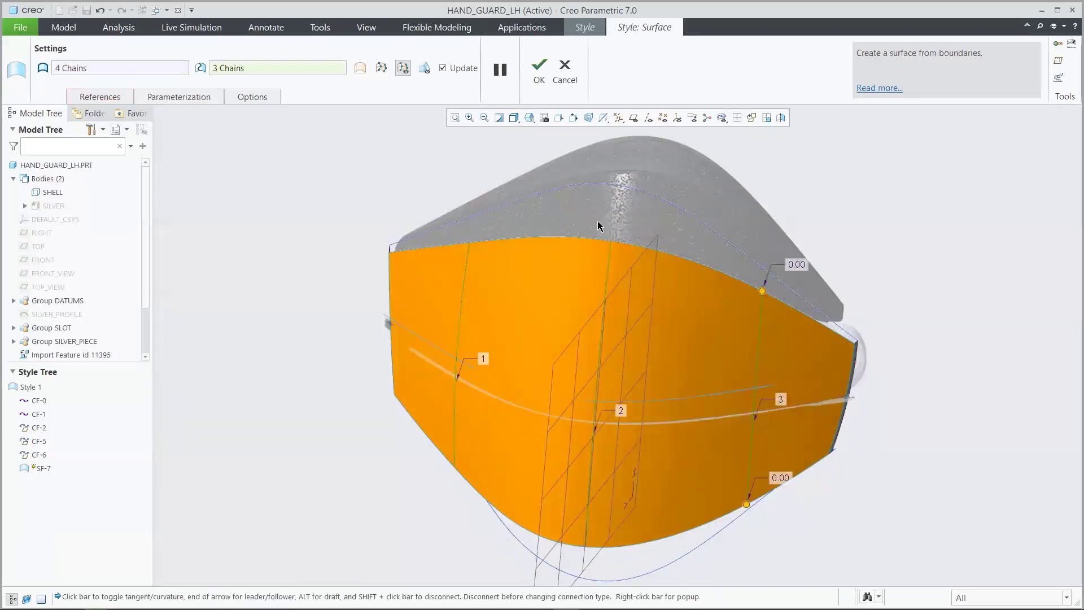
pyautogui.click(539, 71)
pyautogui.click(384, 150)
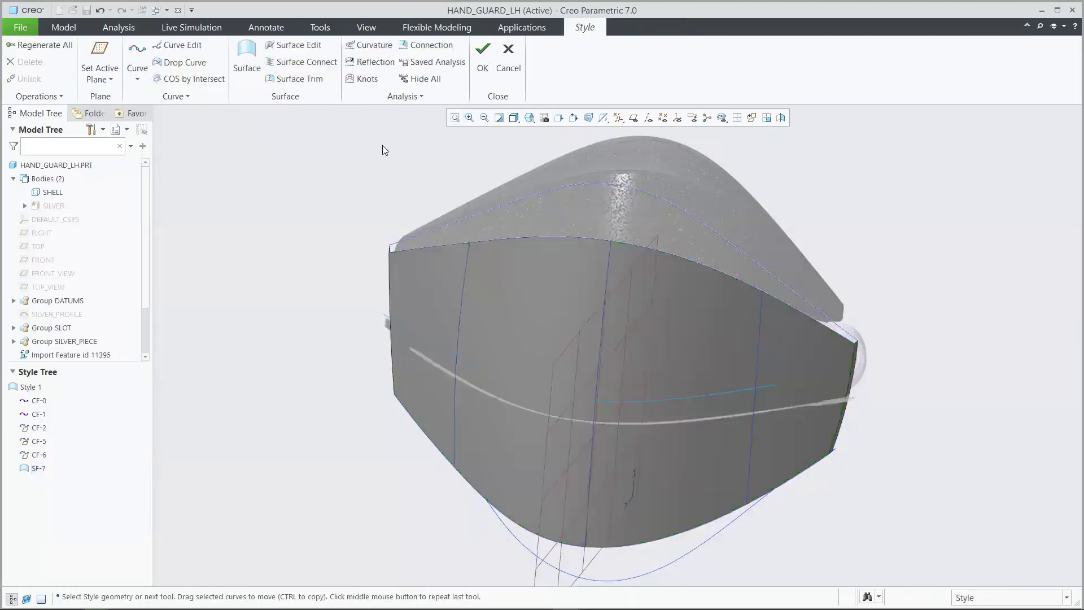
# In the default orientation, draw a short free Style curve near the left end, joining the surface's upper edge to the outer boundary curve.
pyautogui.hotkey('ctrl', 'd')
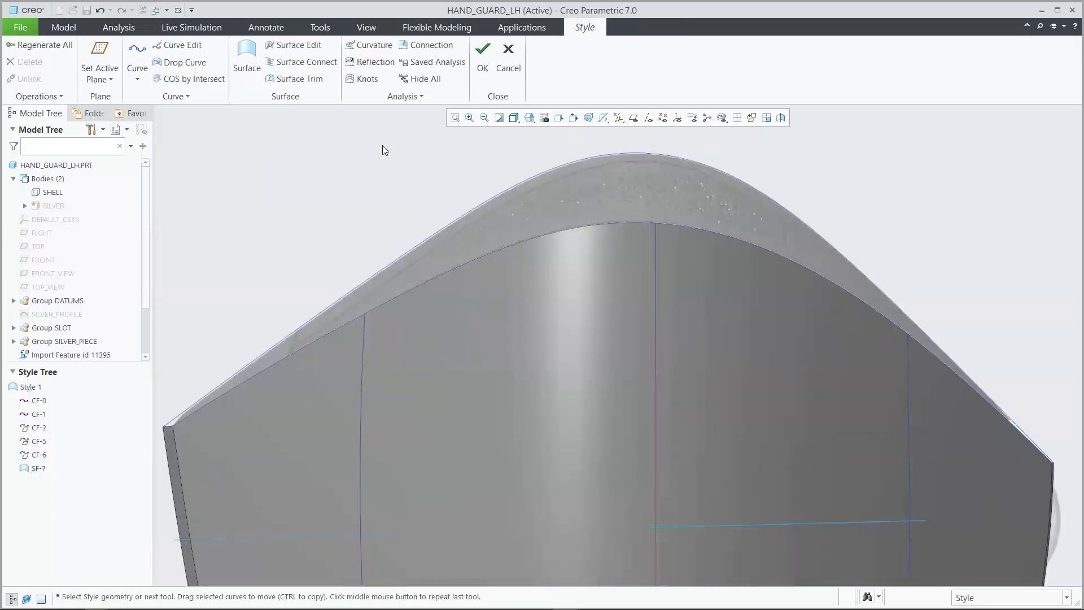
pyautogui.click(135, 52)
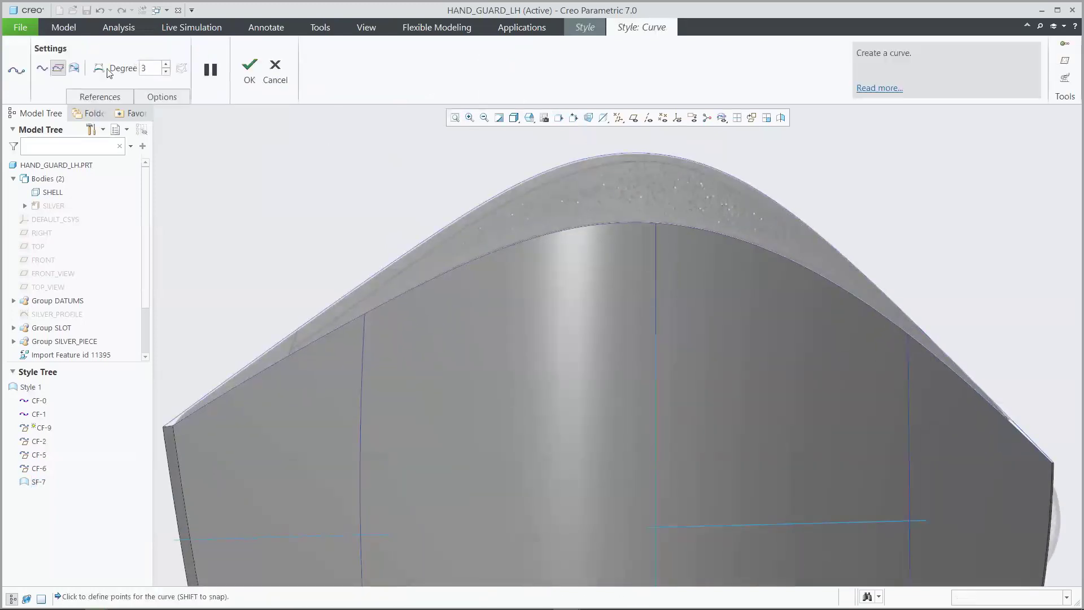
pyautogui.click(43, 70)
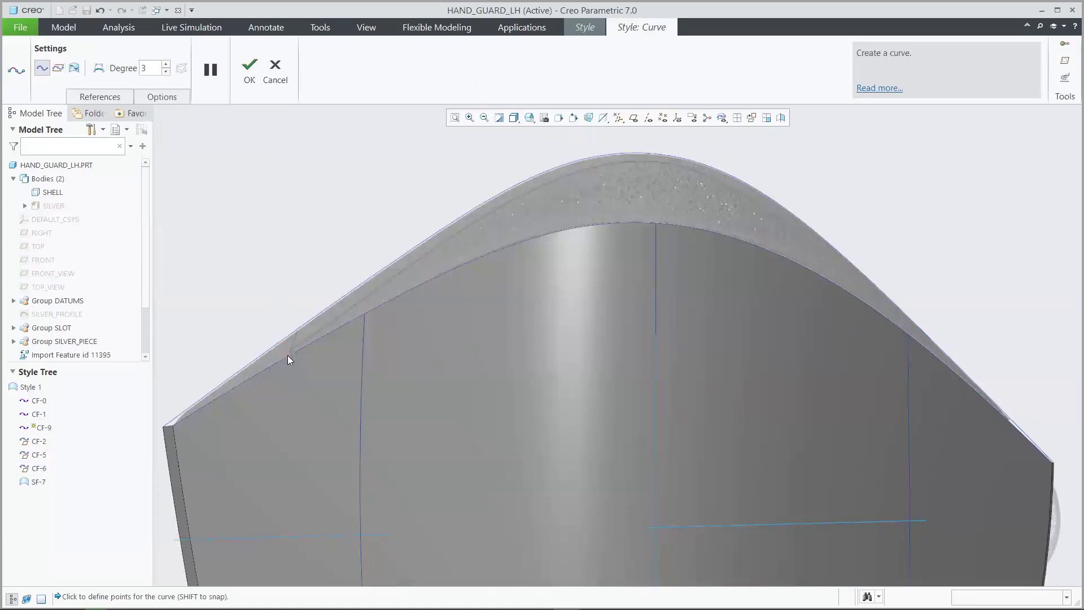
pyautogui.click(287, 356)
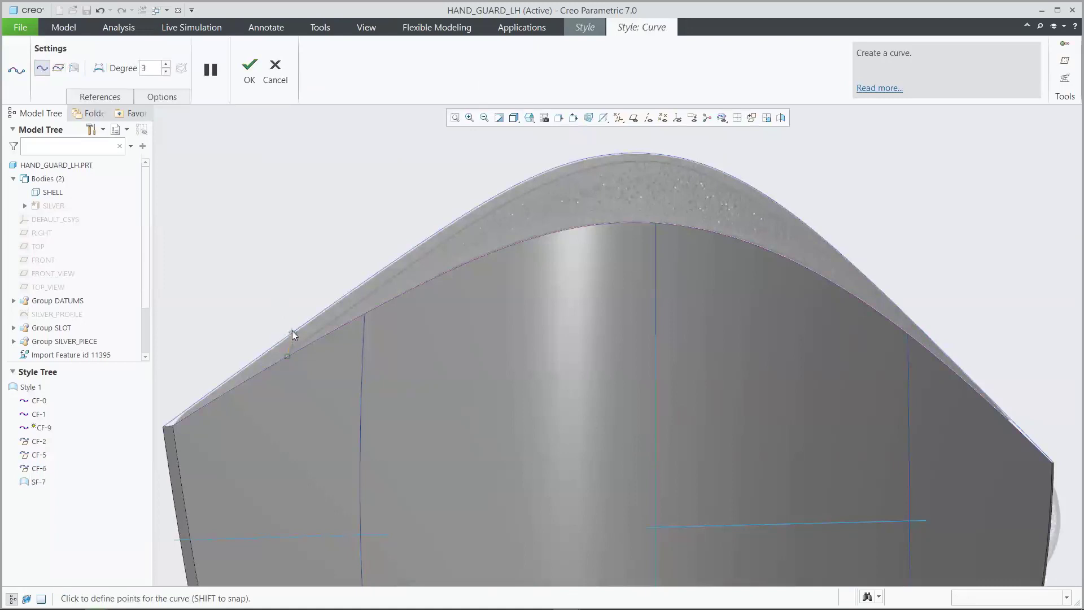
pyautogui.click(251, 68)
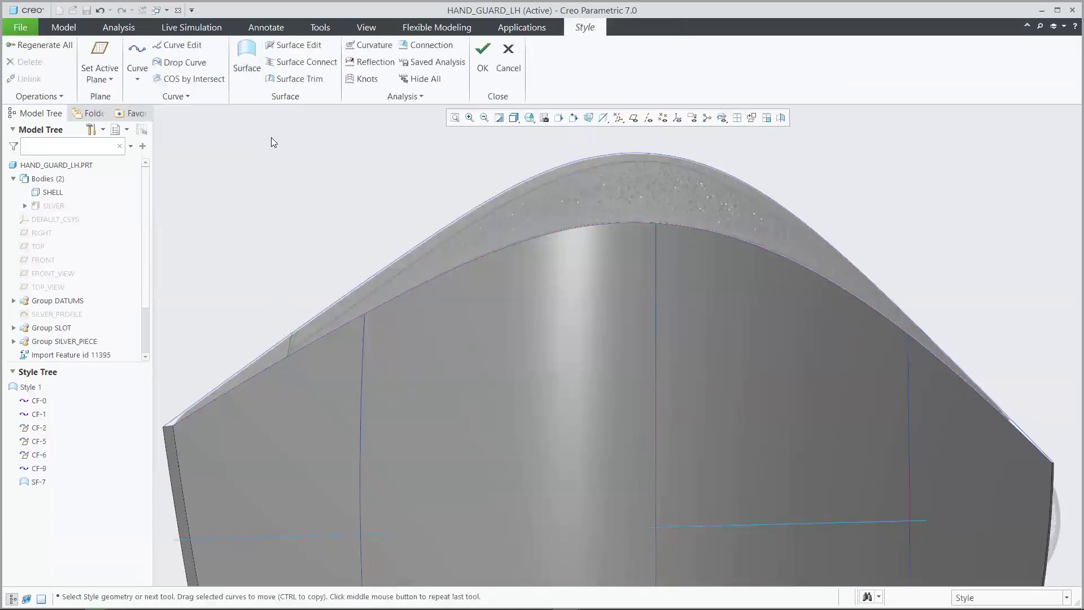
# Draw a short free Style curve near the right end, joining the main surface's upper edge to the outer boundary curve.
pyautogui.click(139, 51)
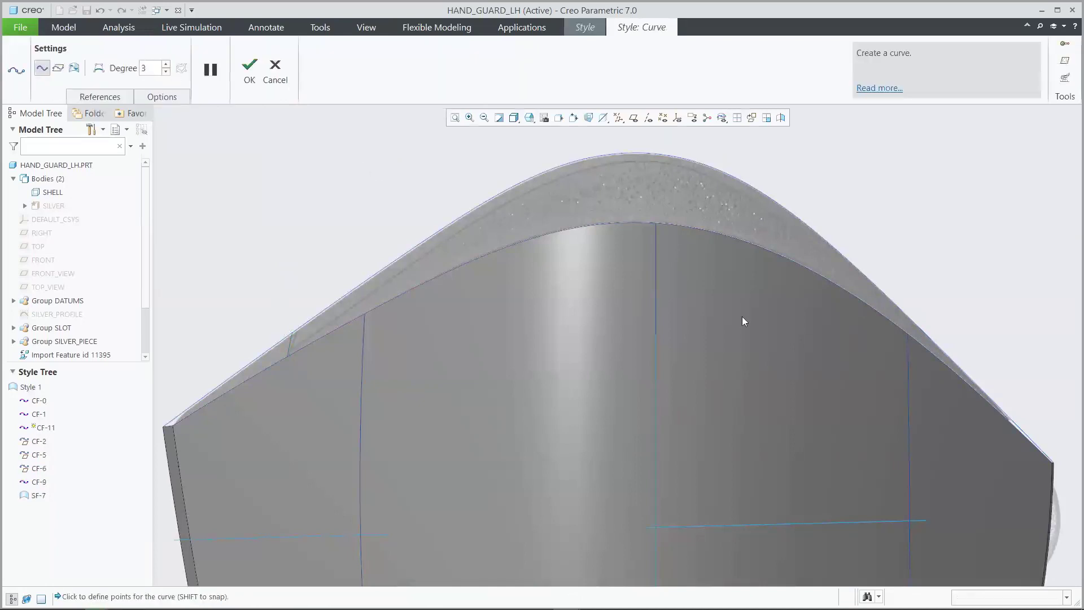
pyautogui.click(935, 356)
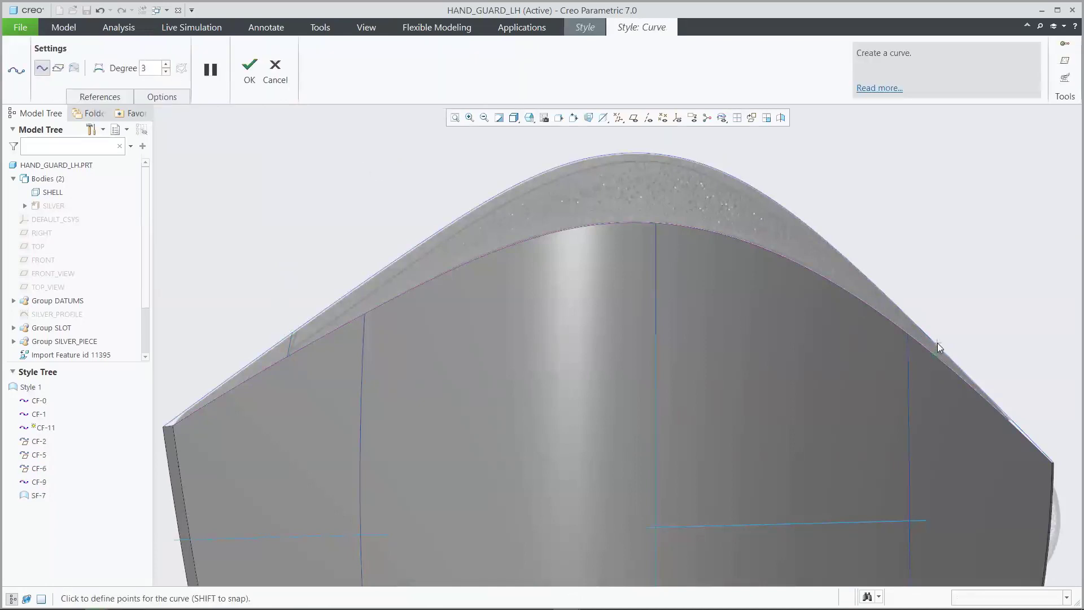
pyautogui.click(251, 67)
pyautogui.click(264, 148)
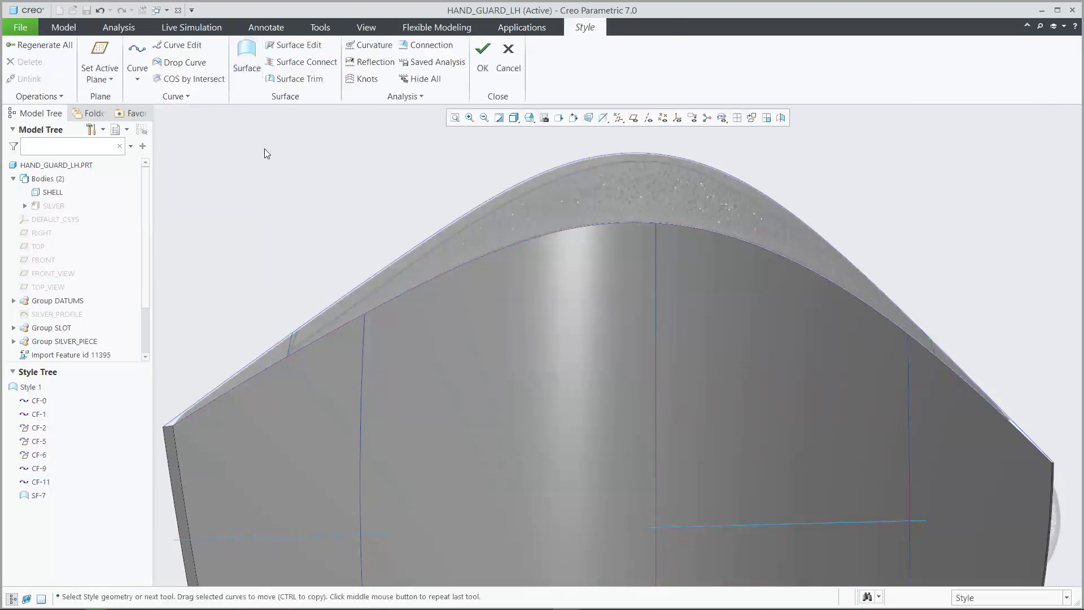
# Create a Style surface at the left end, bounded by the outer curve, the end edge, the main surface's upper edge and the short left curve.
pyautogui.hotkey('ctrl', 'd')
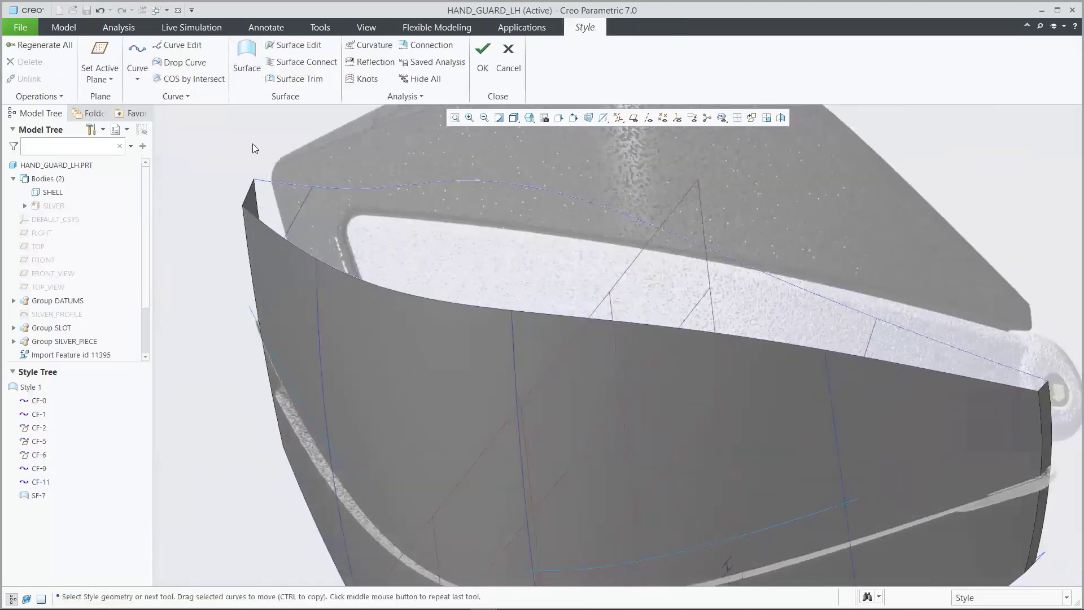
pyautogui.click(242, 59)
pyautogui.click(271, 181)
pyautogui.keyDown('ctrl'); pyautogui.click(250, 192); pyautogui.keyUp('ctrl')
pyautogui.keyDown('ctrl'); pyautogui.click(264, 225); pyautogui.keyUp('ctrl')
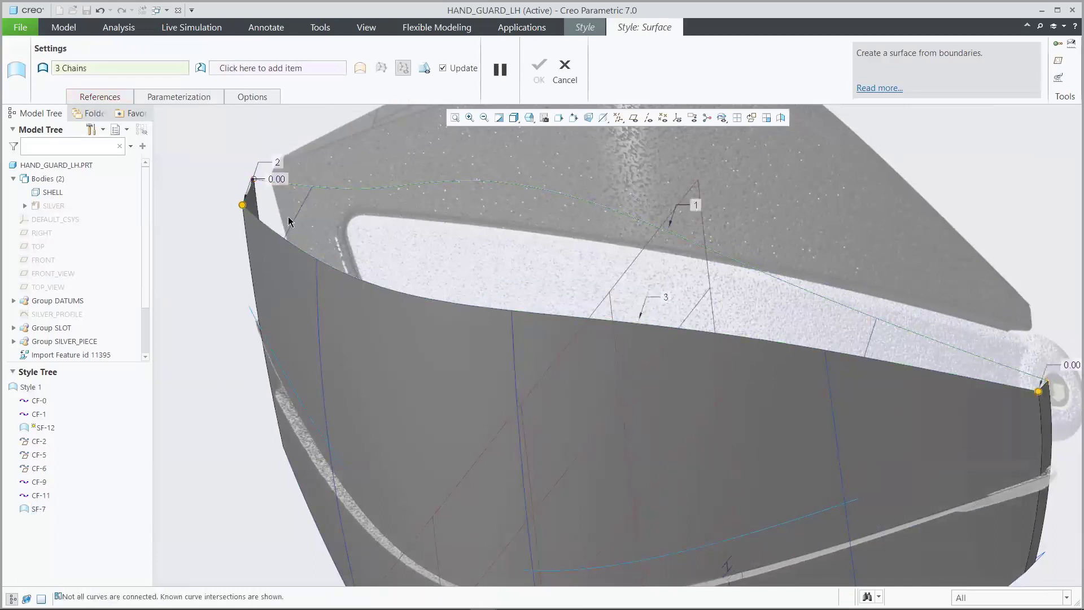
pyautogui.keyDown('ctrl'); pyautogui.click(298, 212); pyautogui.keyUp('ctrl')
pyautogui.click(539, 70)
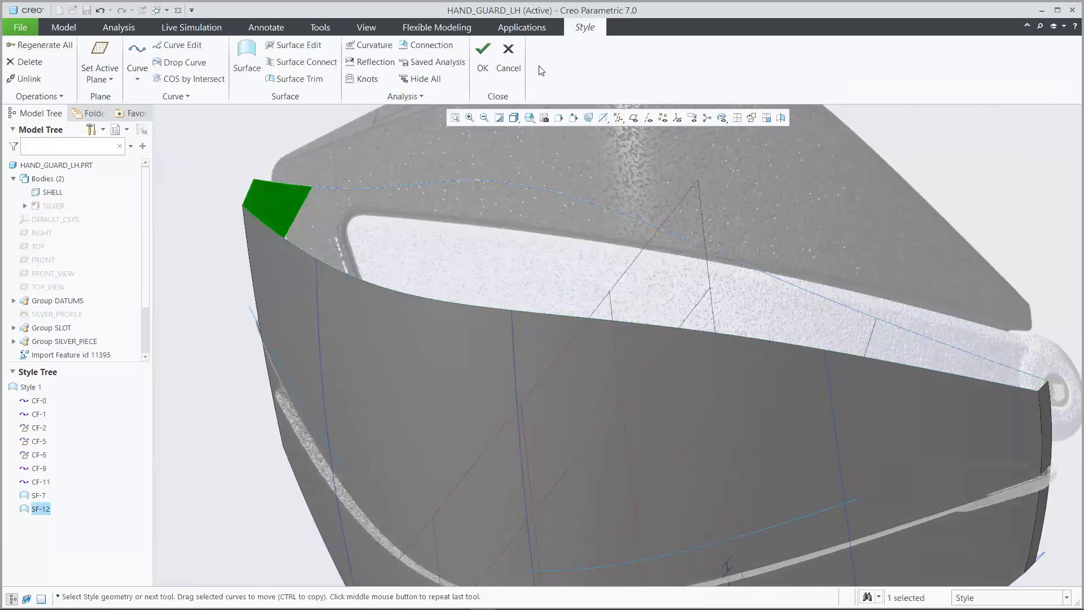
pyautogui.click(327, 120)
# Create the matching Style surface at the right end from the upper edge, end edge, outer curve and short right curve.
pyautogui.click(247, 57)
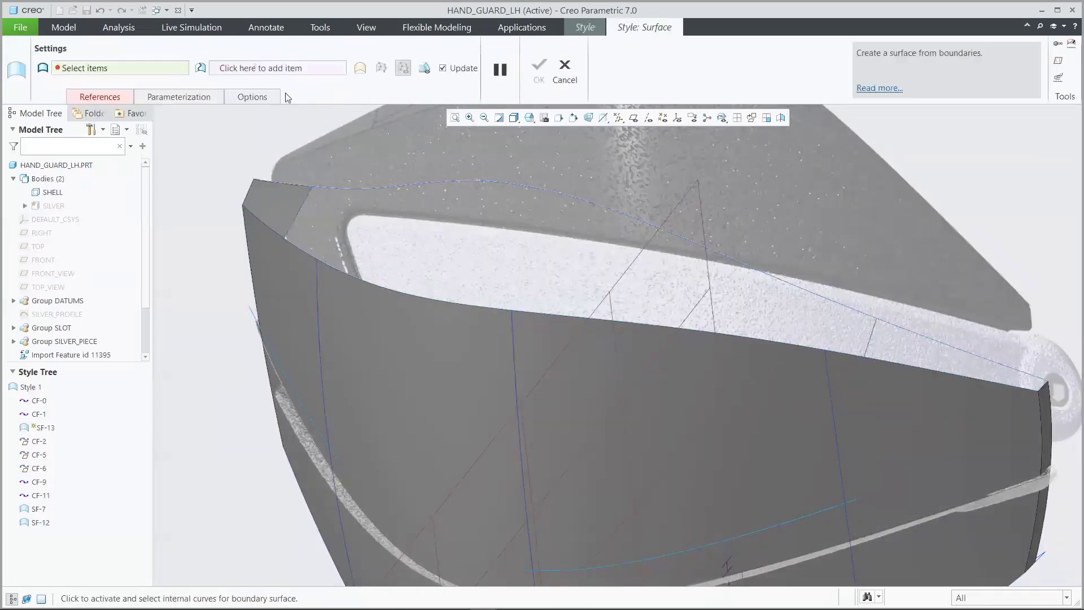
pyautogui.click(886, 363)
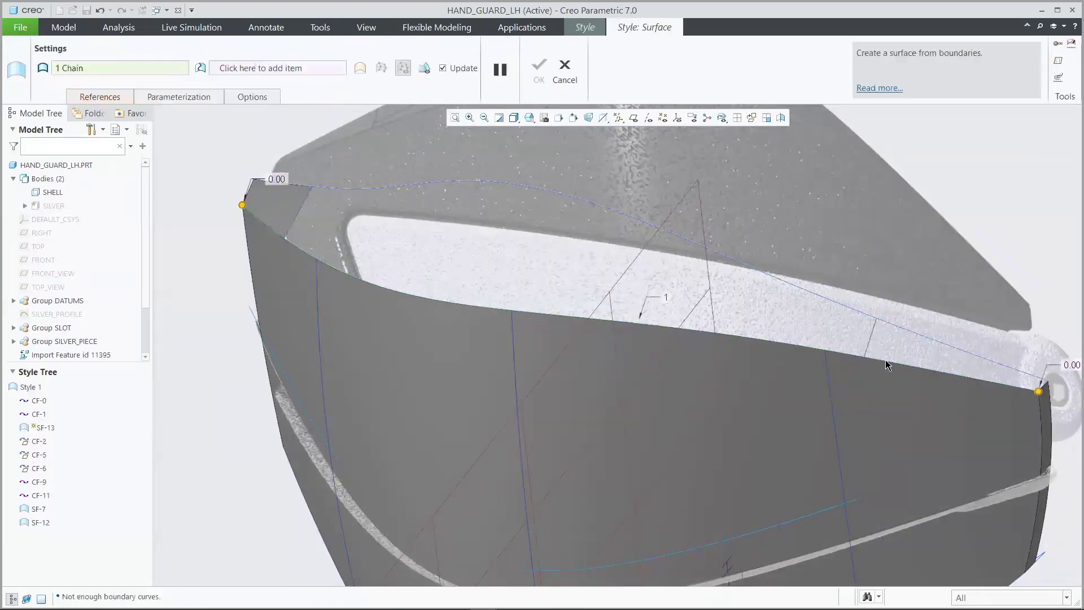
pyautogui.keyDown('ctrl'); pyautogui.click(1044, 388); pyautogui.keyUp('ctrl')
pyautogui.keyDown('ctrl'); pyautogui.click(1015, 371); pyautogui.keyUp('ctrl')
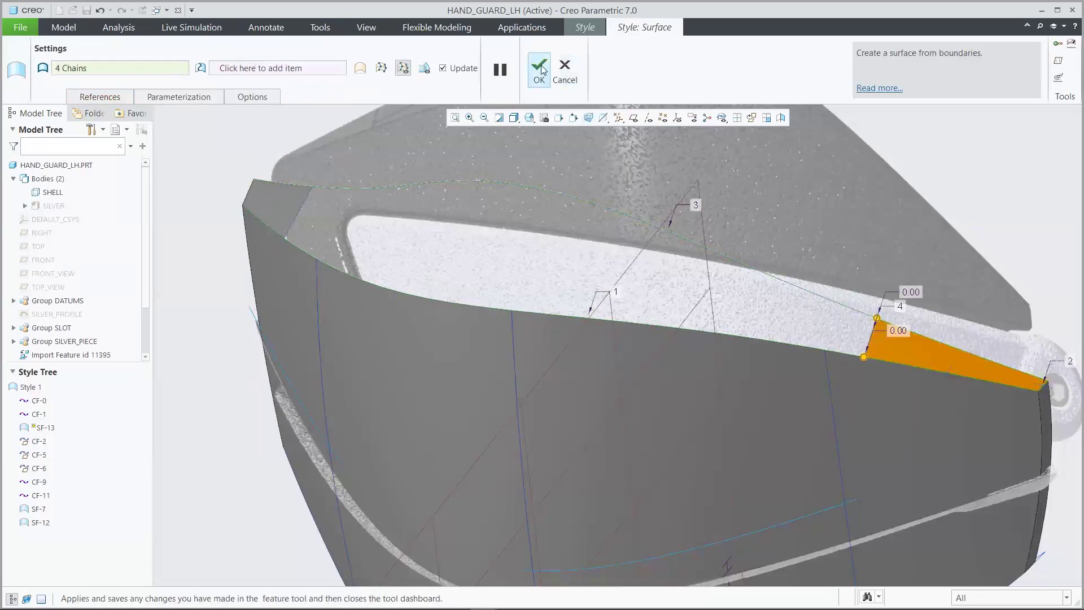
pyautogui.click(539, 71)
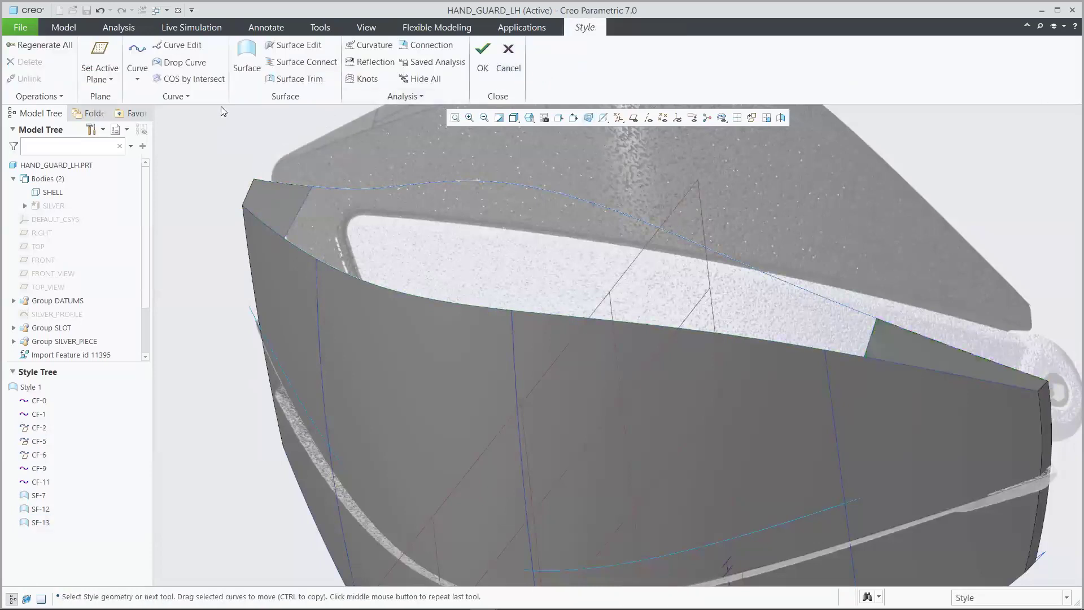
# In the default orientation, draw a free three-point Style curve from the short left curve over the crest of the reference image to the short right curve.
pyautogui.click(137, 56)
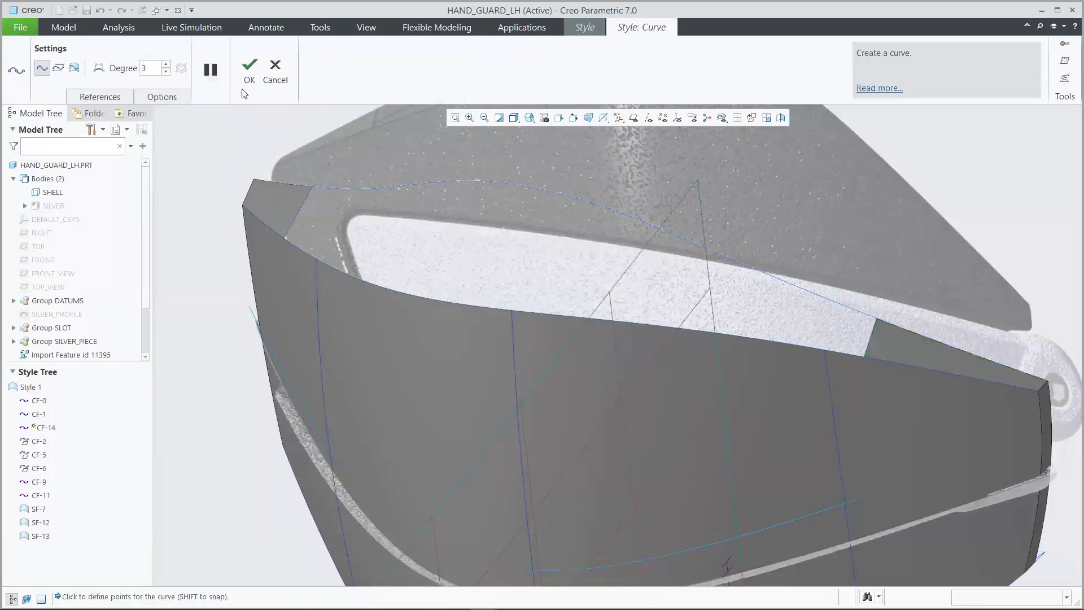
pyautogui.hotkey('ctrl', 'd')
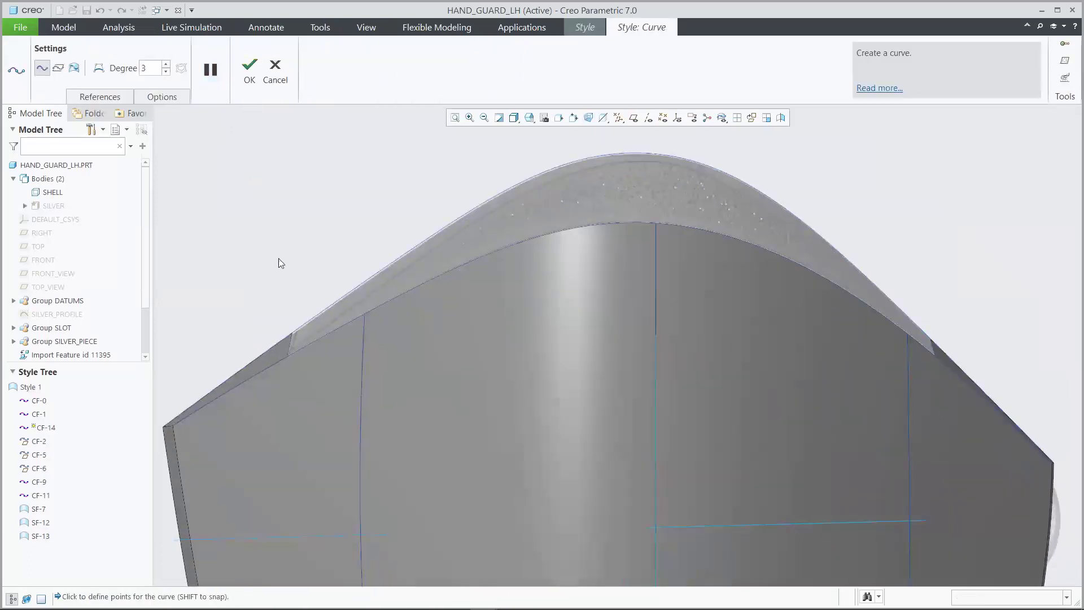
pyautogui.click(289, 347)
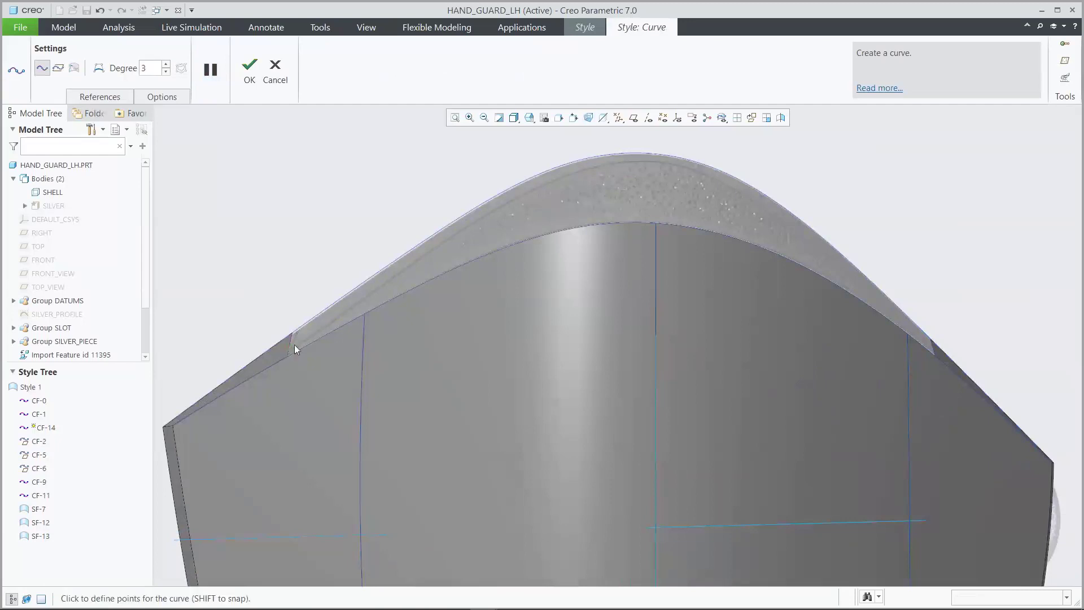
pyautogui.click(639, 162)
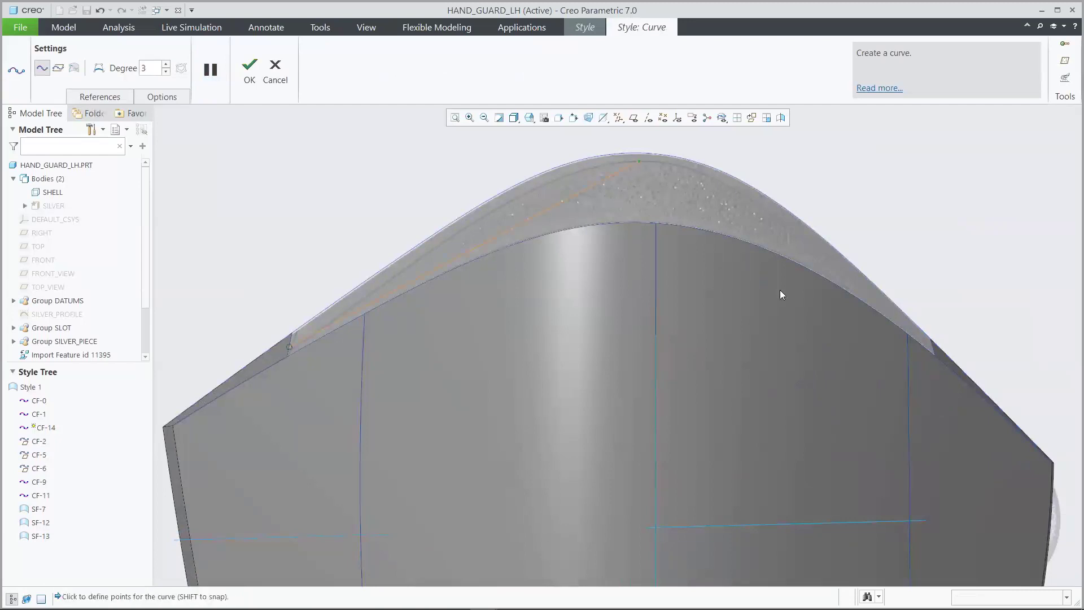
pyautogui.click(930, 344)
pyautogui.click(249, 71)
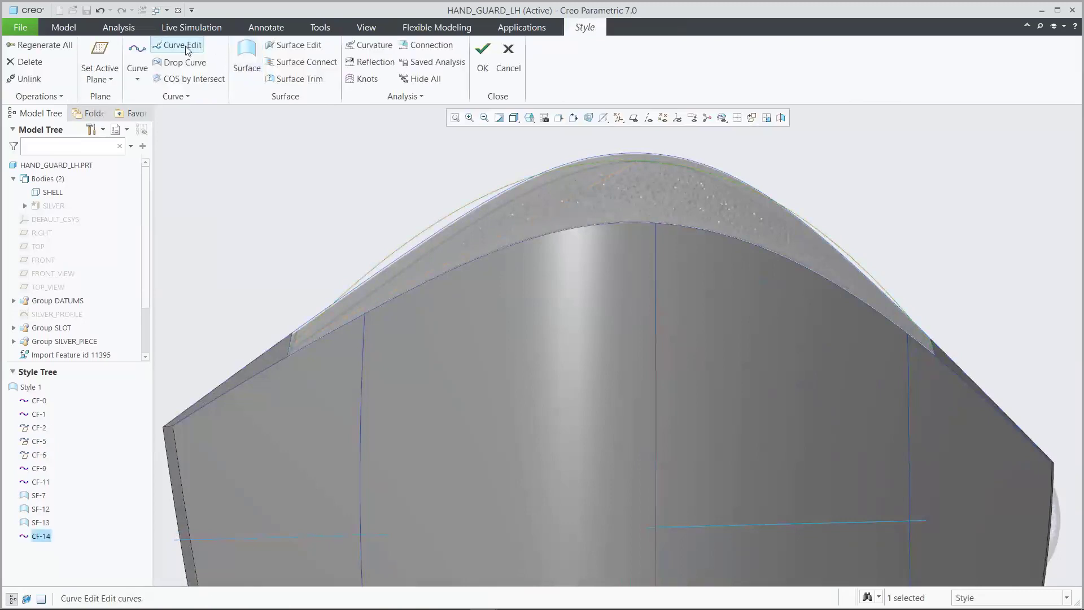
# Edit the new three-point curve, setting both end tangents to G1 - Surface Tangent.
pyautogui.click(185, 46)
pyautogui.click(292, 349)
pyautogui.rightClick(405, 223)
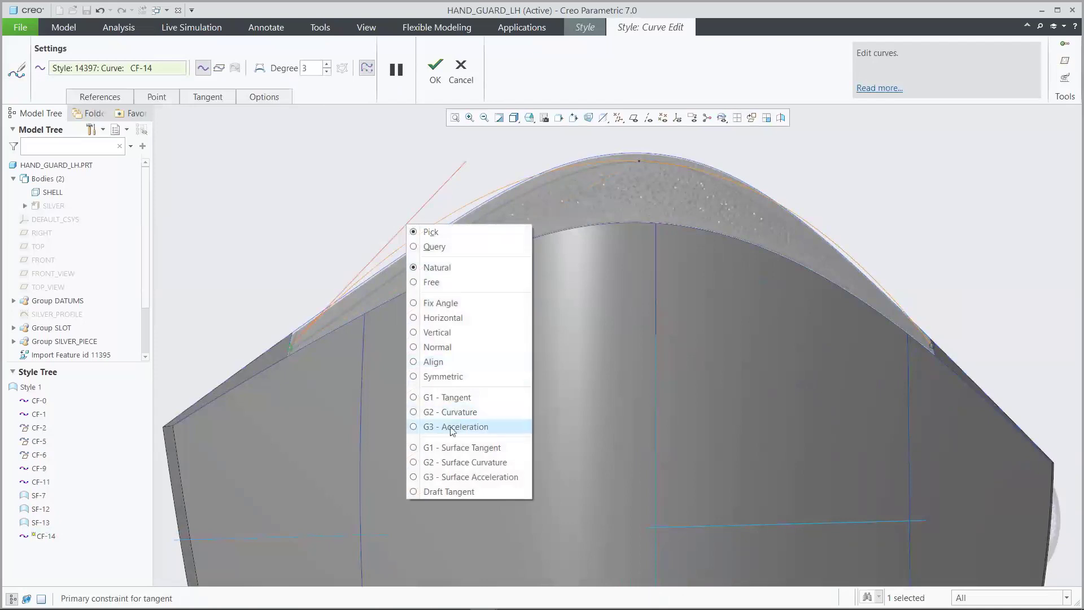
pyautogui.click(460, 447)
pyautogui.click(932, 350)
pyautogui.rightClick(821, 202)
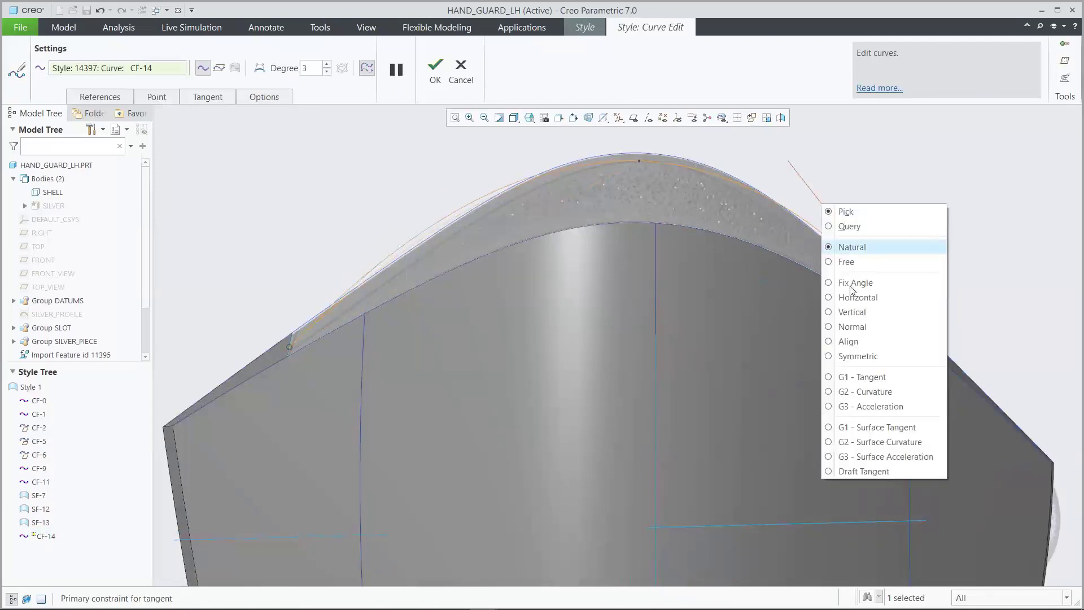
pyautogui.click(872, 428)
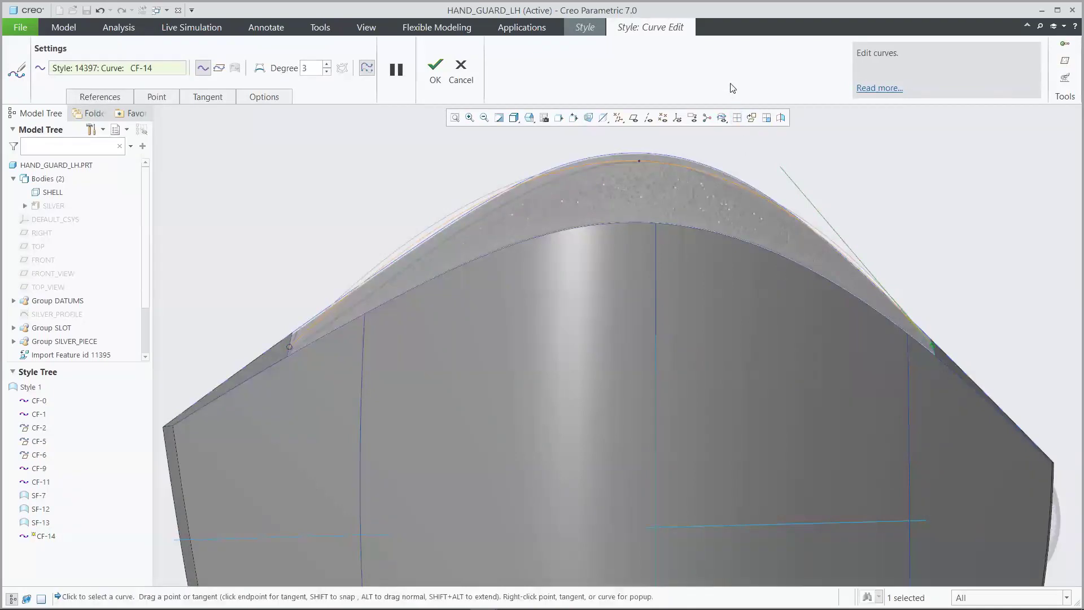
# In the four-view layout, move the curve's middle point onto the dark contour line in the top view.
pyautogui.hotkey('ctrl', 'd')
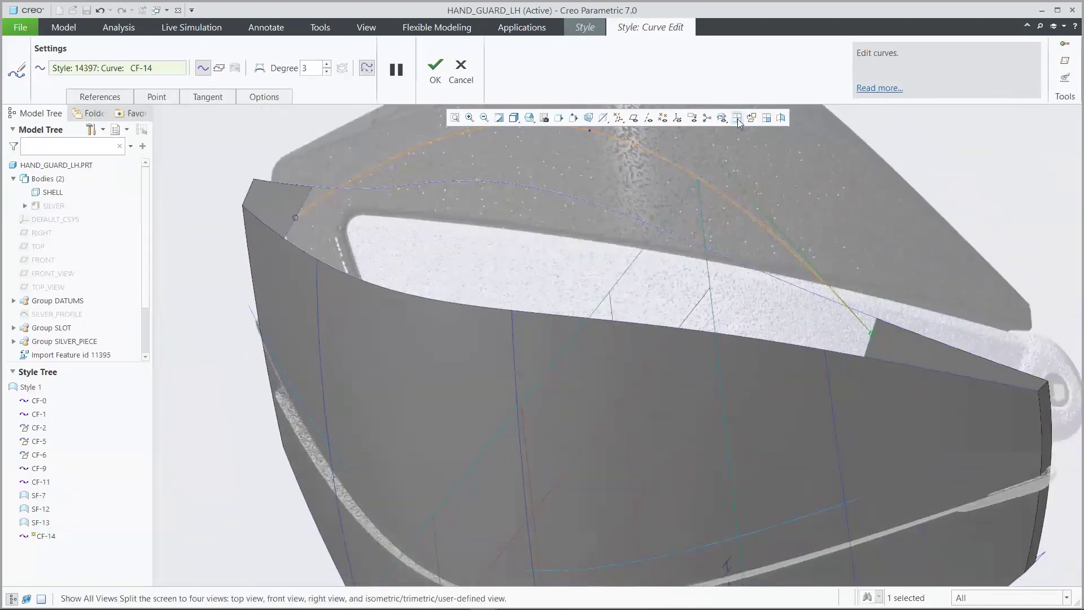
pyautogui.click(737, 117)
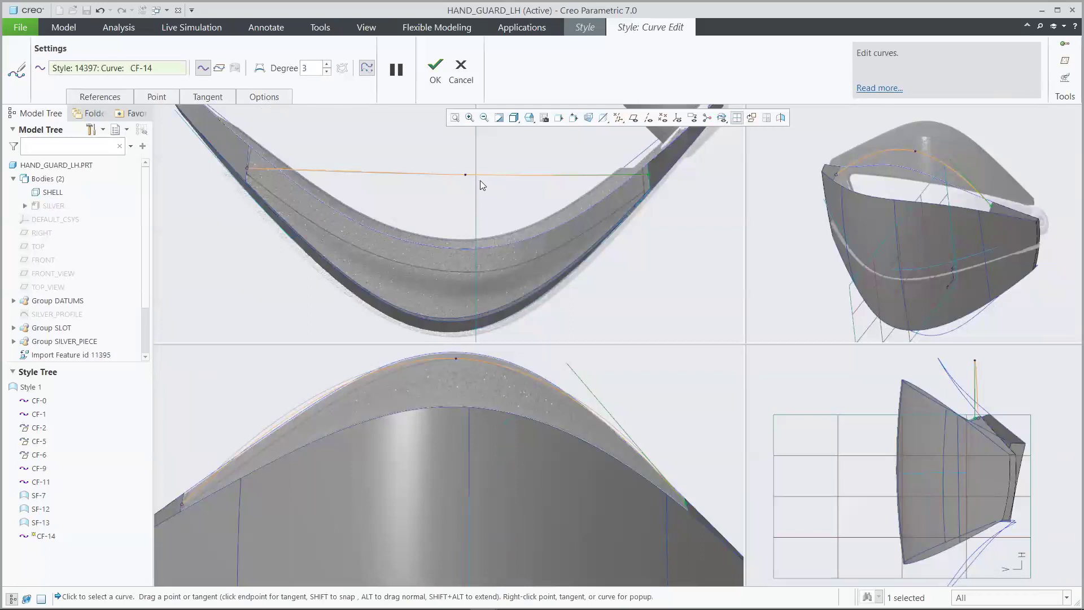
pyautogui.moveTo(467, 176); pyautogui.dragTo(461, 270)
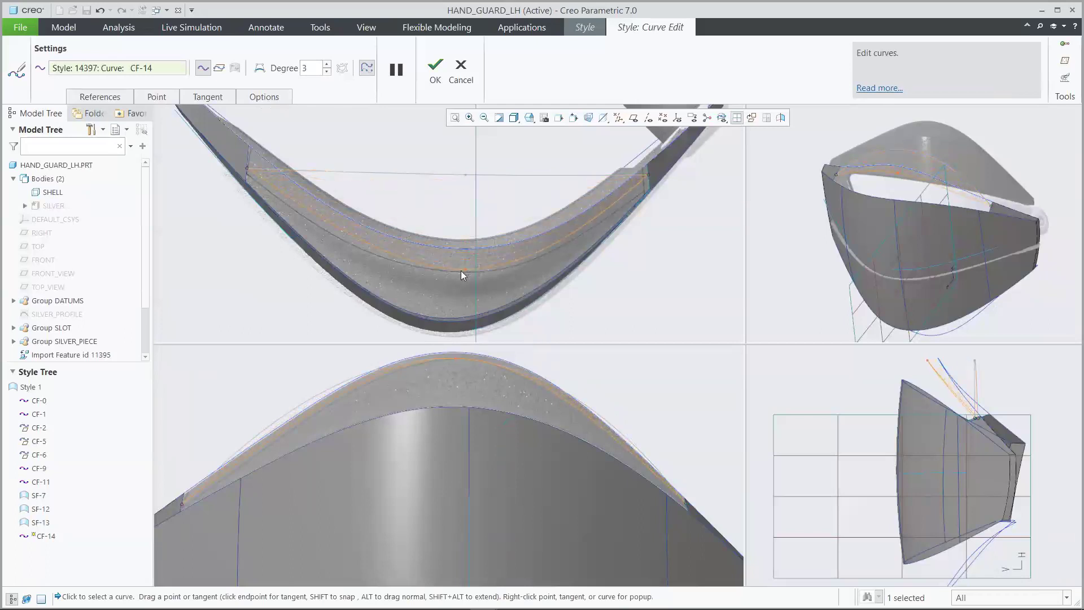
# Add a point to the curve on each side of its middle point and shift the right one onto the contour line.
pyautogui.rightClick(338, 228)
pyautogui.click(358, 269)
pyautogui.rightClick(560, 234)
pyautogui.click(584, 278)
pyautogui.moveTo(560, 237); pyautogui.dragTo(561, 247)
# Fine-tune the curve's right intermediate point in the front view, return to the single view and accept the curve edit.
pyautogui.scroll(-3, 290, 429)
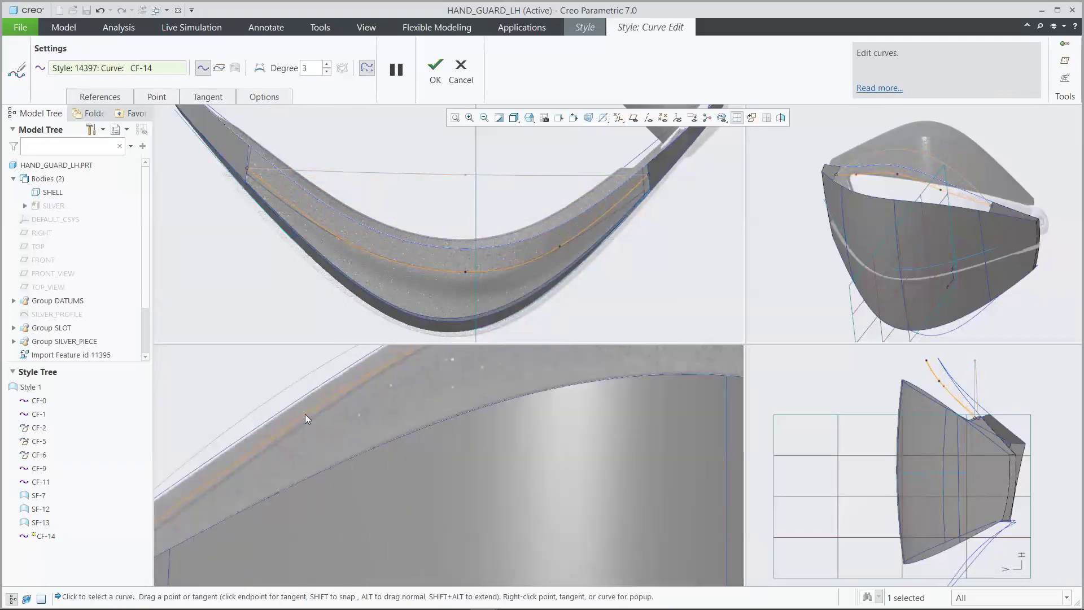
pyautogui.scroll(3, 294, 460)
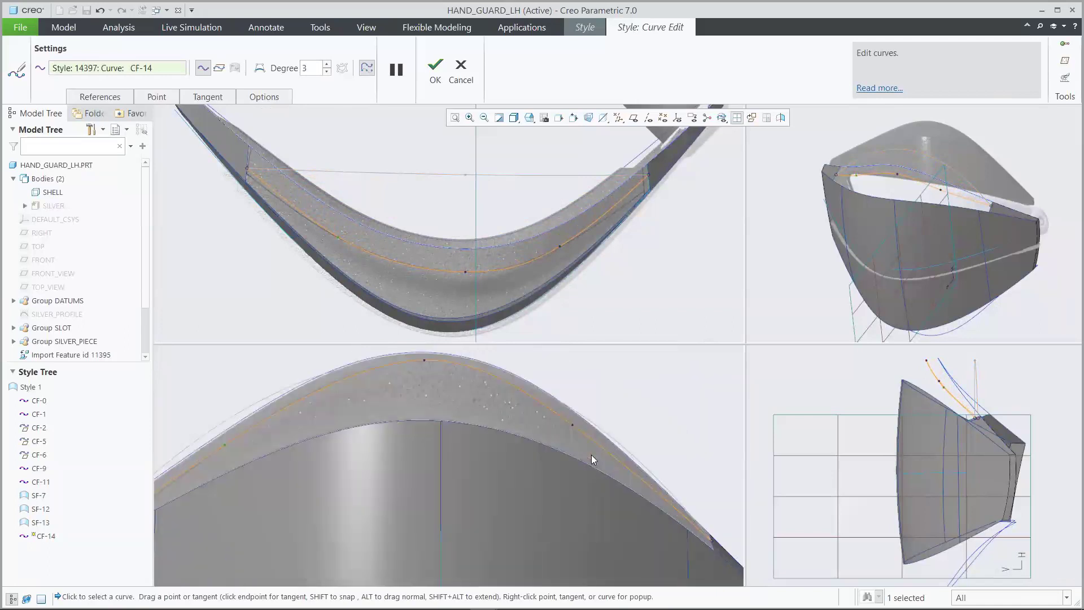
pyautogui.scroll(-2, 587, 440)
pyautogui.moveTo(563, 414)
pyautogui.mouseDown()
pyautogui.moveTo(561, 426)
pyautogui.moveTo(564, 410)
pyautogui.mouseUp()
pyautogui.scroll(3, 564, 414)
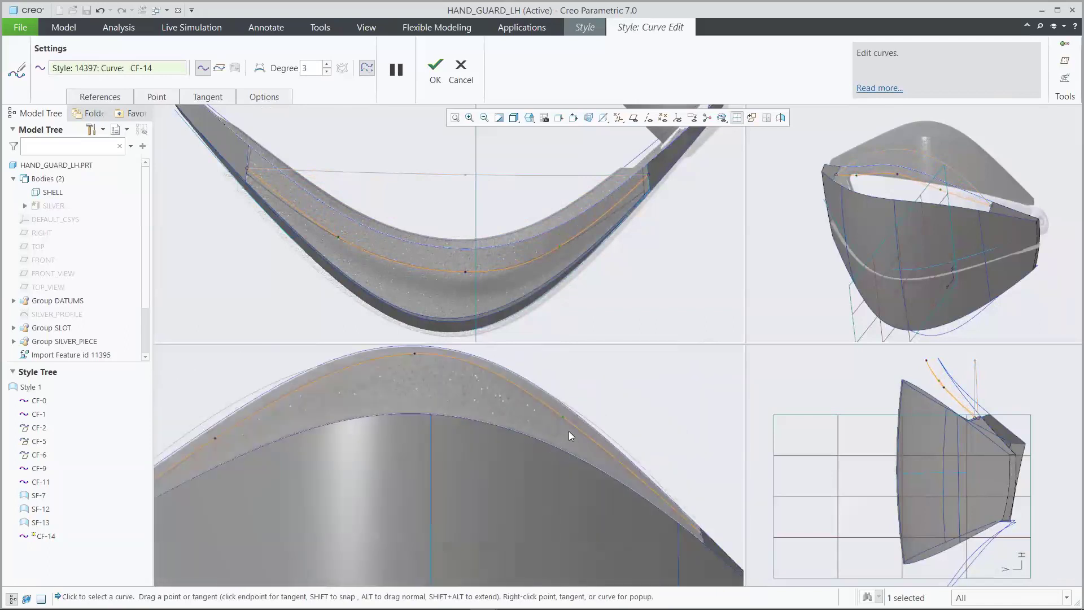
pyautogui.click(737, 117)
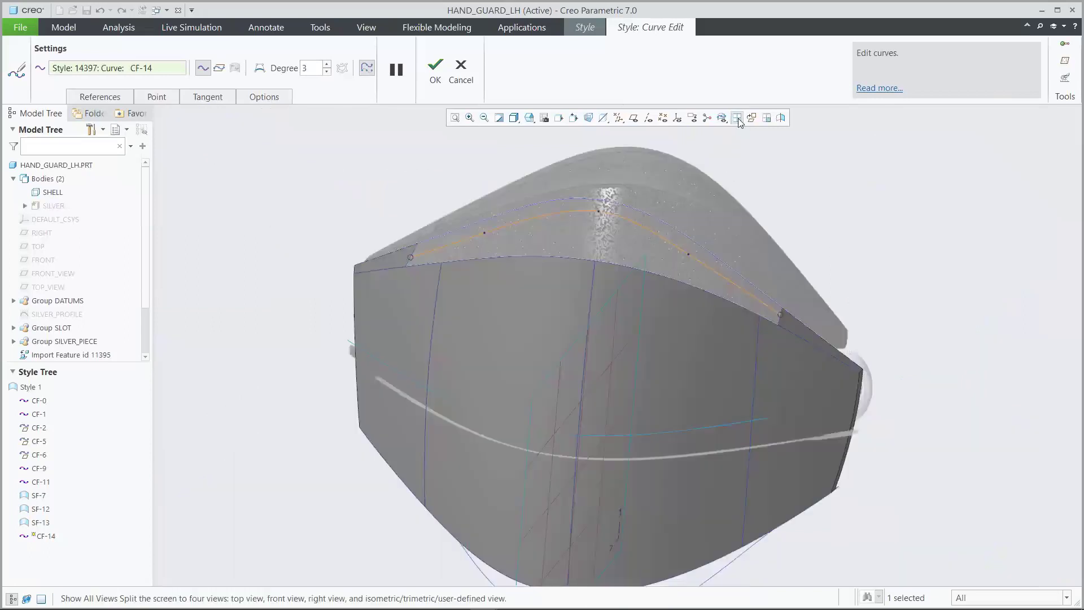
pyautogui.click(435, 70)
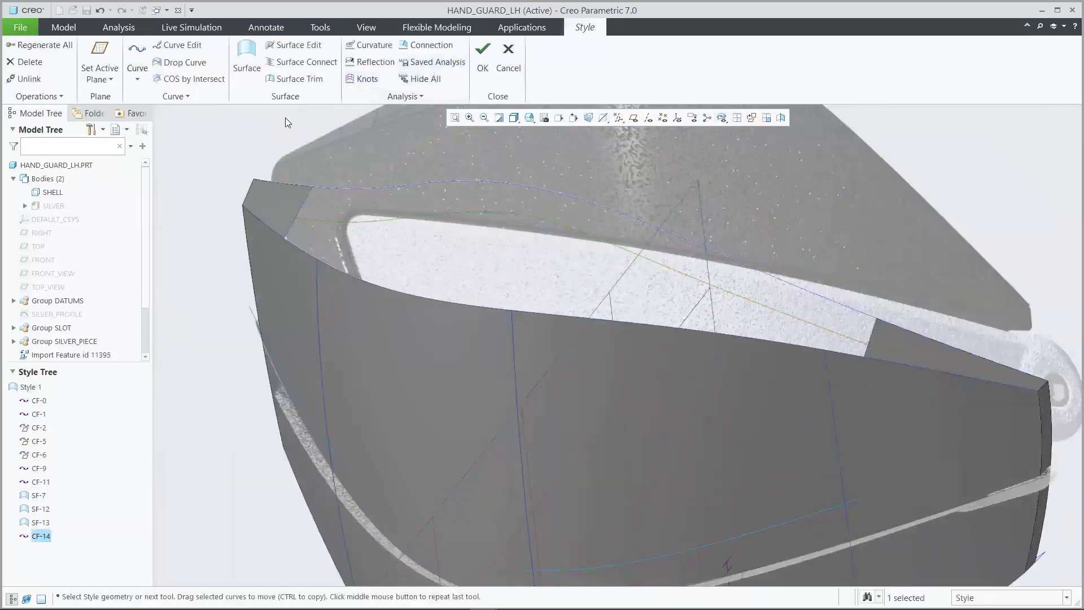
# Define a Style surface strip bounded by the outer curve, the newly edited curve and the two short end curves.
pyautogui.click(246, 56)
pyautogui.click(331, 186)
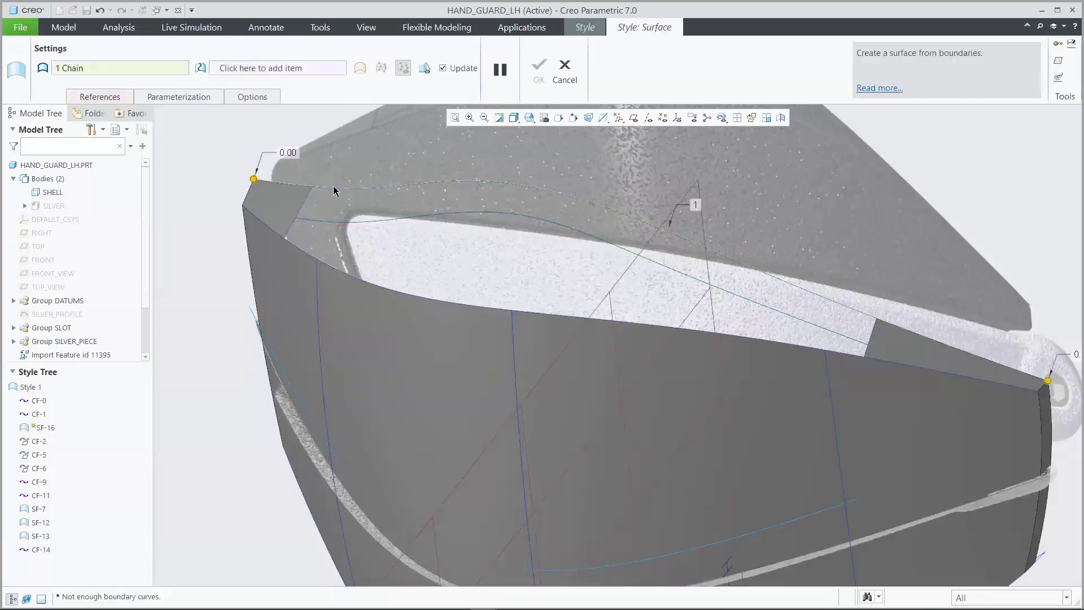
pyautogui.keyDown('ctrl'); pyautogui.click(308, 205); pyautogui.keyUp('ctrl')
pyautogui.keyDown('ctrl'); pyautogui.click(363, 220); pyautogui.keyUp('ctrl')
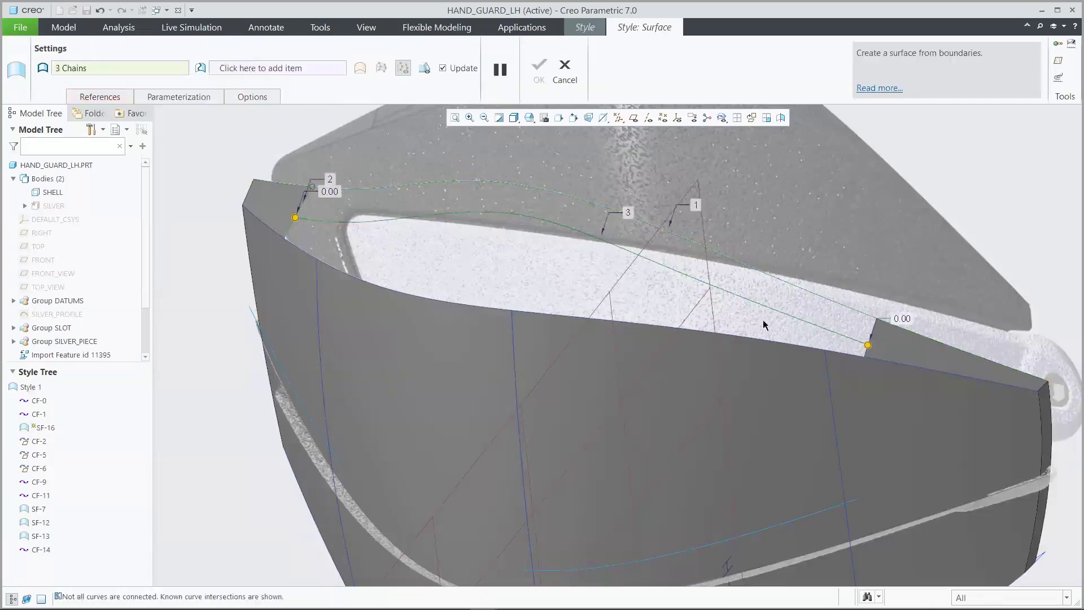
pyautogui.keyDown('ctrl'); pyautogui.click(874, 334); pyautogui.keyUp('ctrl')
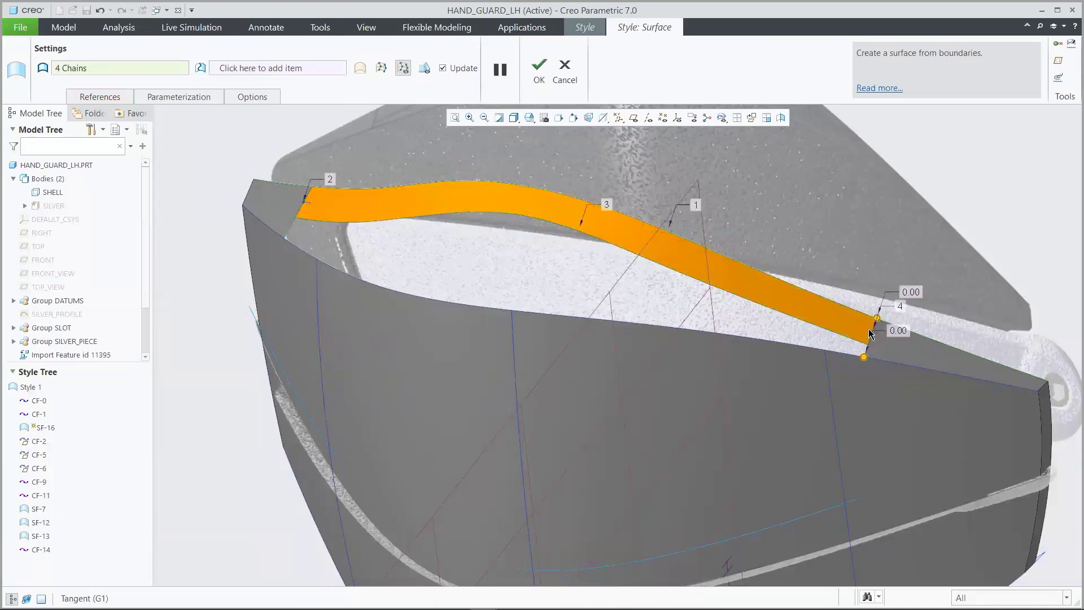
# Set the strip's connections to the left and right end surfaces to Tangent (G1) and accept the surface.
pyautogui.rightClick(872, 328)
pyautogui.press('Escape')
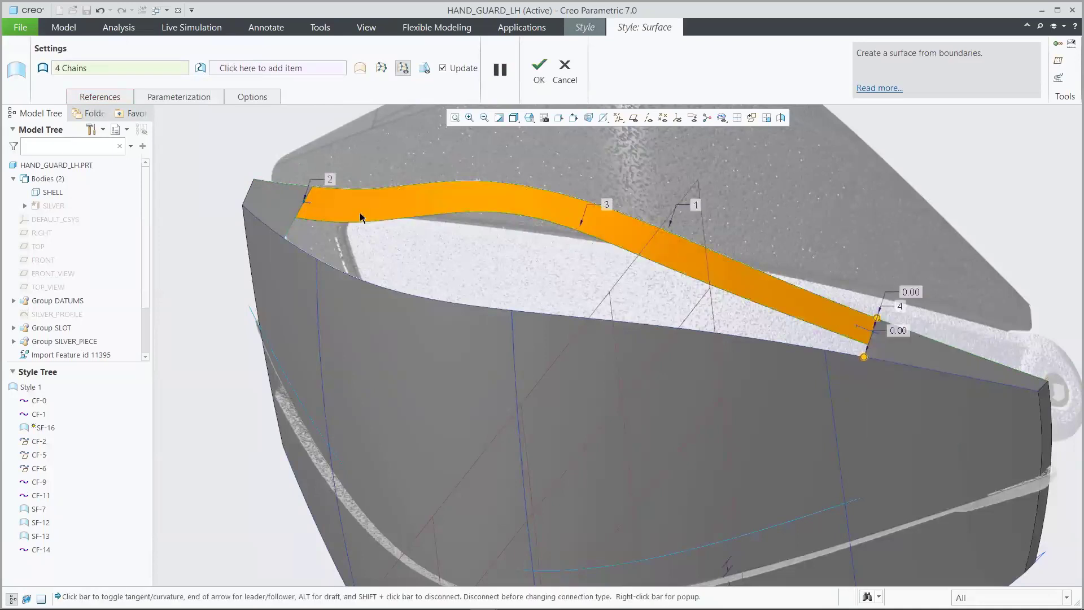
pyautogui.rightClick(310, 205)
pyautogui.click(430, 233)
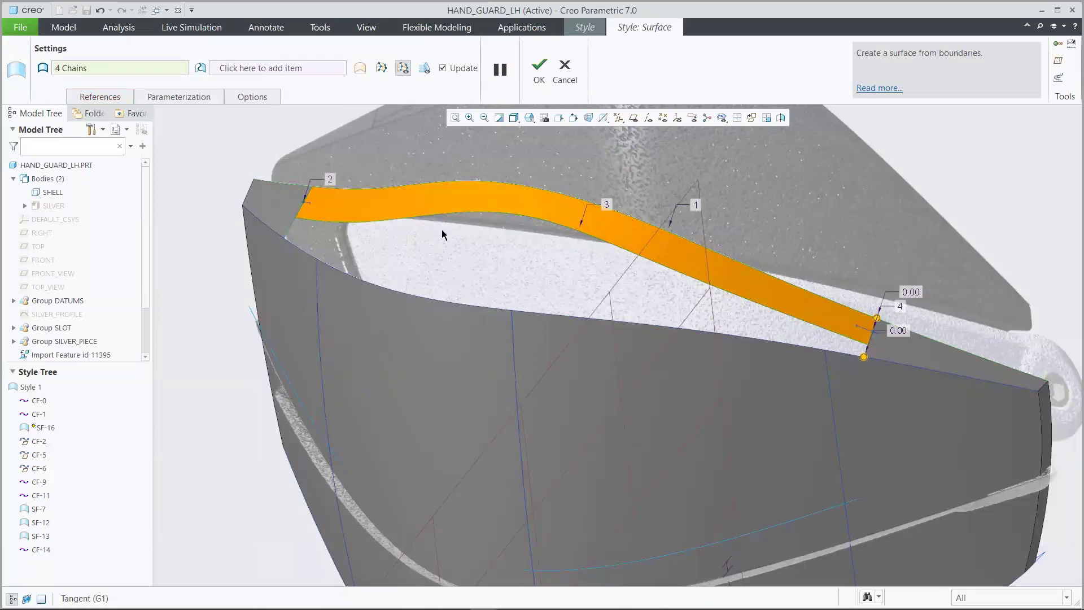
pyautogui.click(539, 67)
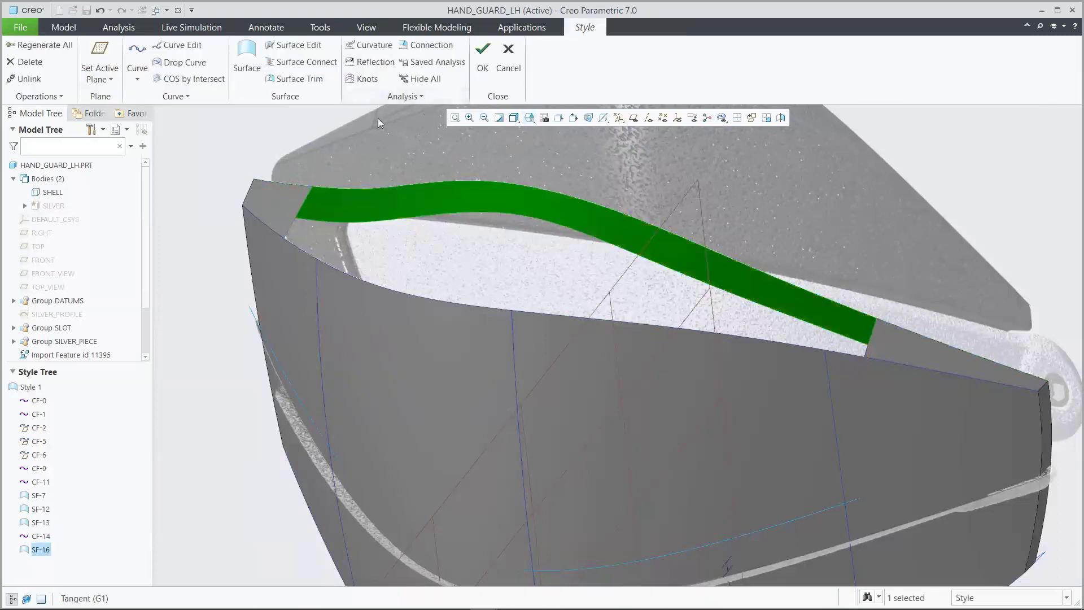
pyautogui.click(283, 121)
# Create a planar Style curve across the opening, connecting the strip's inner edge to the front surface's upper edge.
pyautogui.click(136, 53)
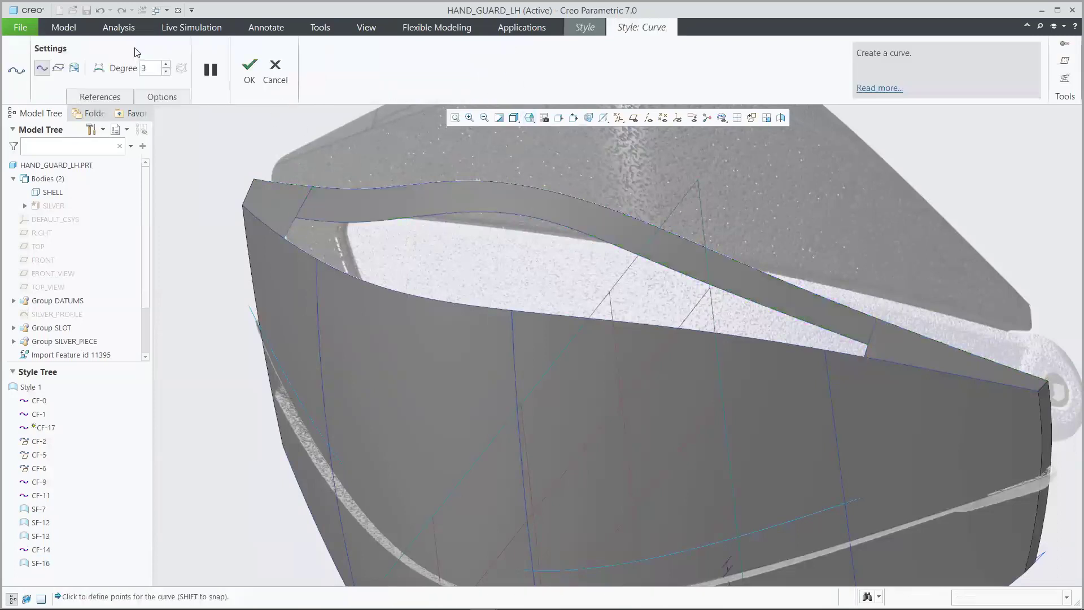
pyautogui.click(59, 67)
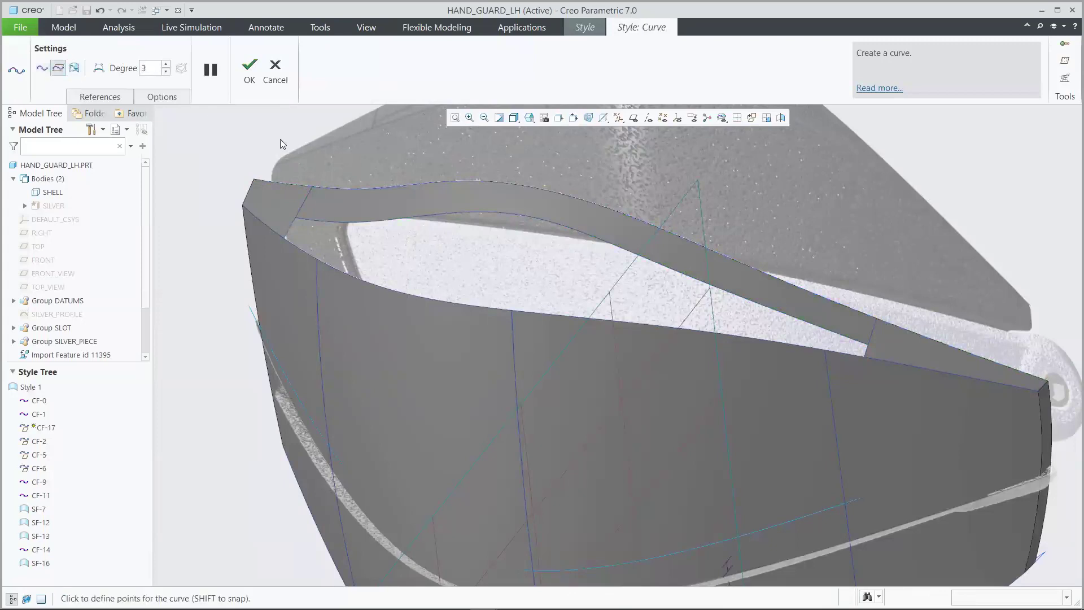
pyautogui.click(484, 215)
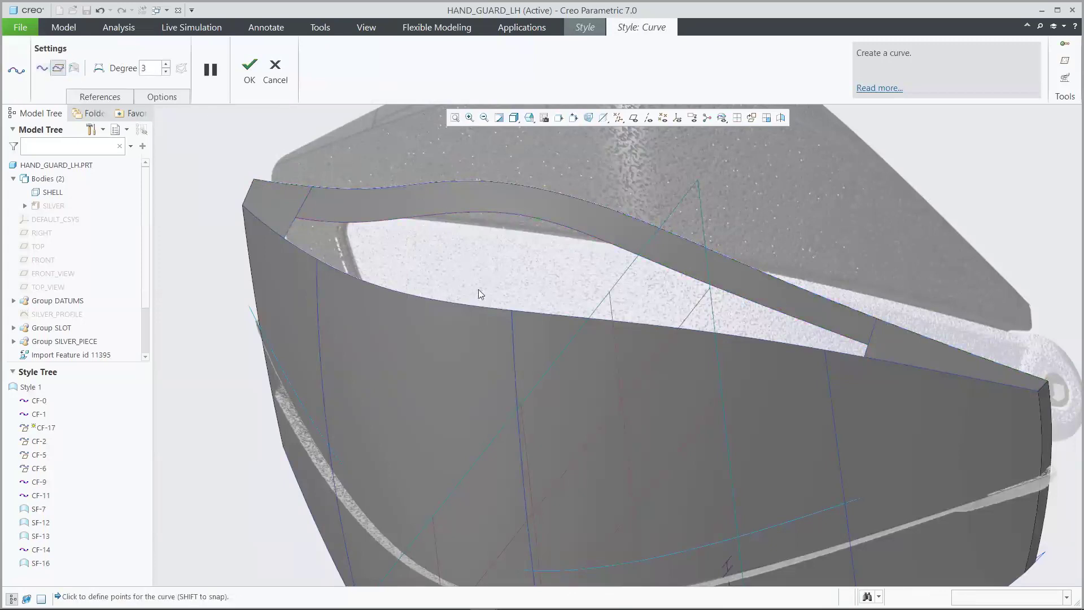
pyautogui.click(249, 71)
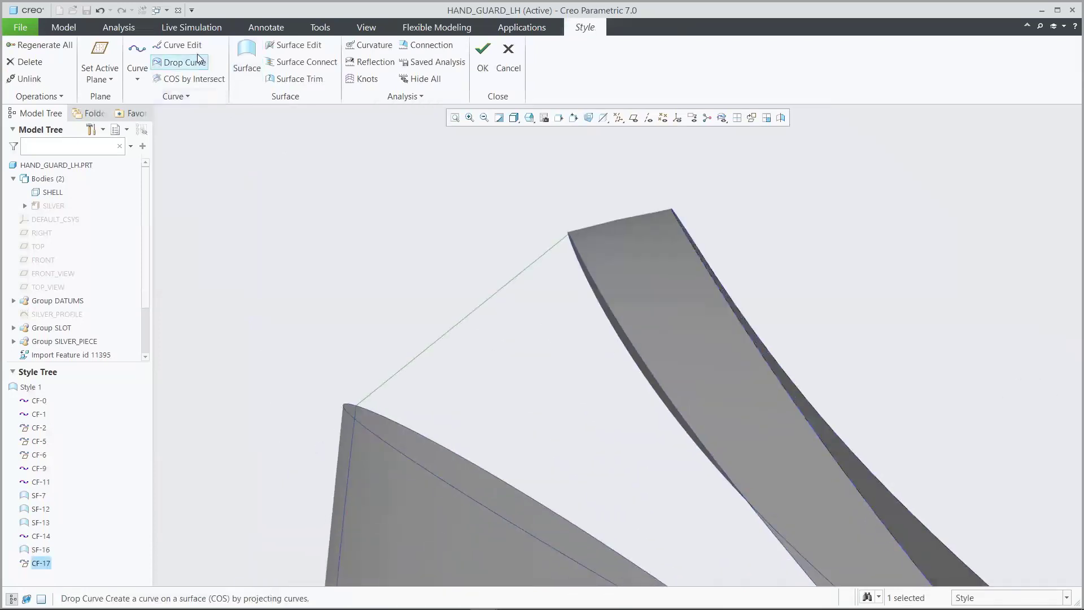
# Edit the planar cross curve, setting both end tangents to G1 - Surface Tangent and adjusting the lower tangent, and accept the edit.
pyautogui.click(188, 45)
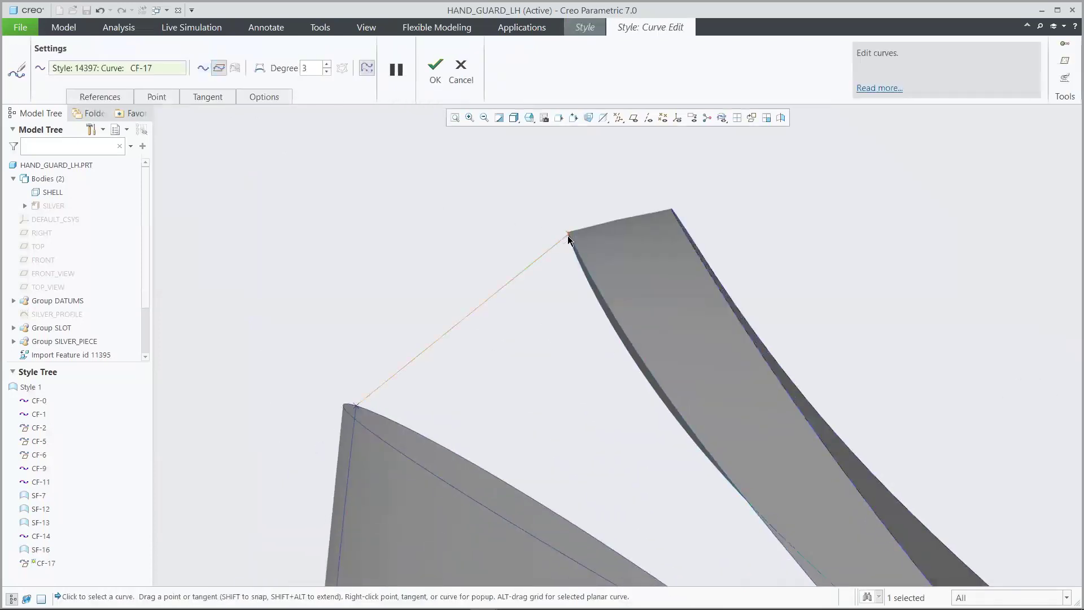
pyautogui.rightClick(547, 251)
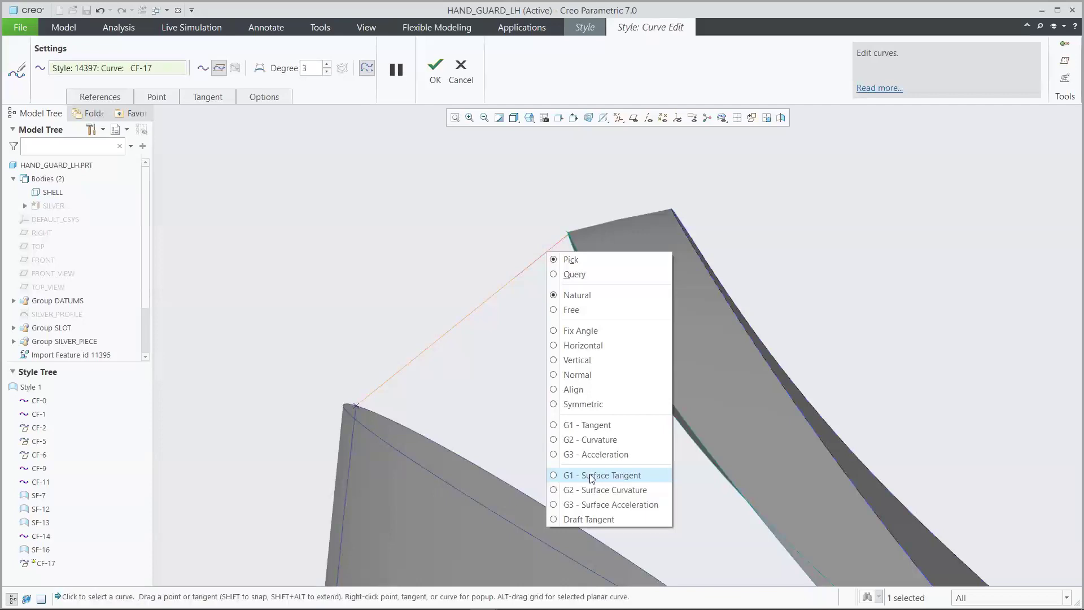
pyautogui.click(589, 475)
pyautogui.rightClick(438, 327)
pyautogui.click(465, 368)
pyautogui.moveTo(442, 334); pyautogui.dragTo(453, 347)
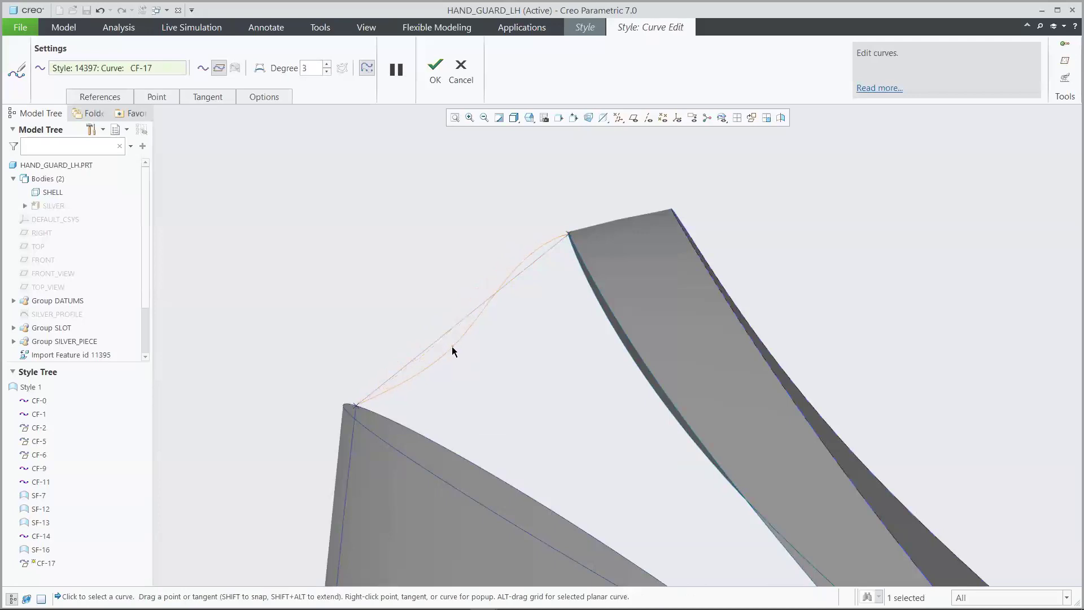
pyautogui.click(434, 71)
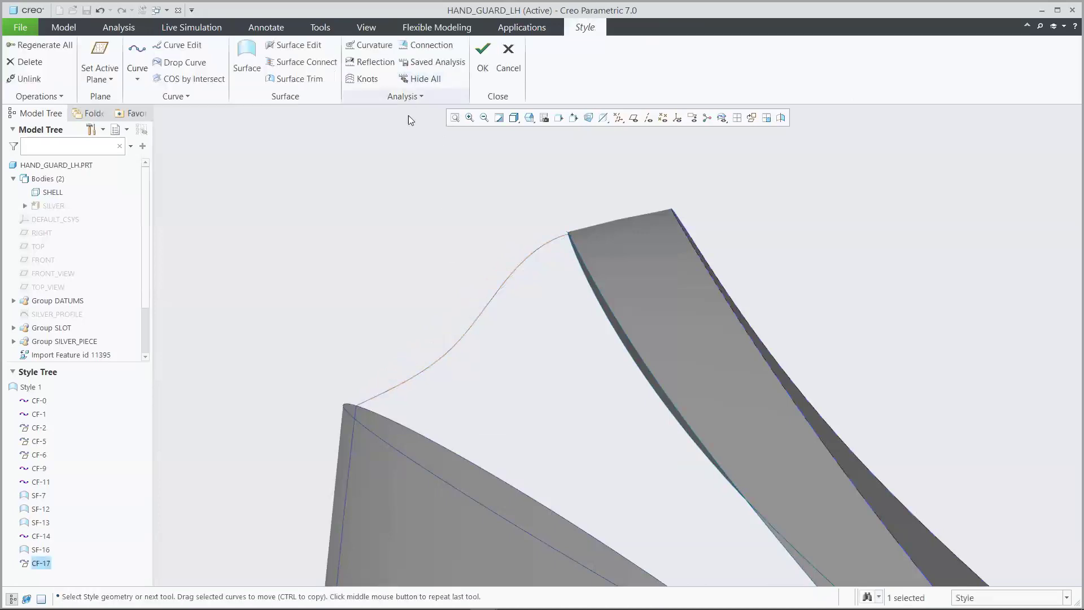
# Define a Style surface over the upper opening, bounded by the strip's inner edge, the front surface's upper edge and the two short end curves.
pyautogui.scroll(5, 381, 180)
pyautogui.scroll(-5, 384, 185)
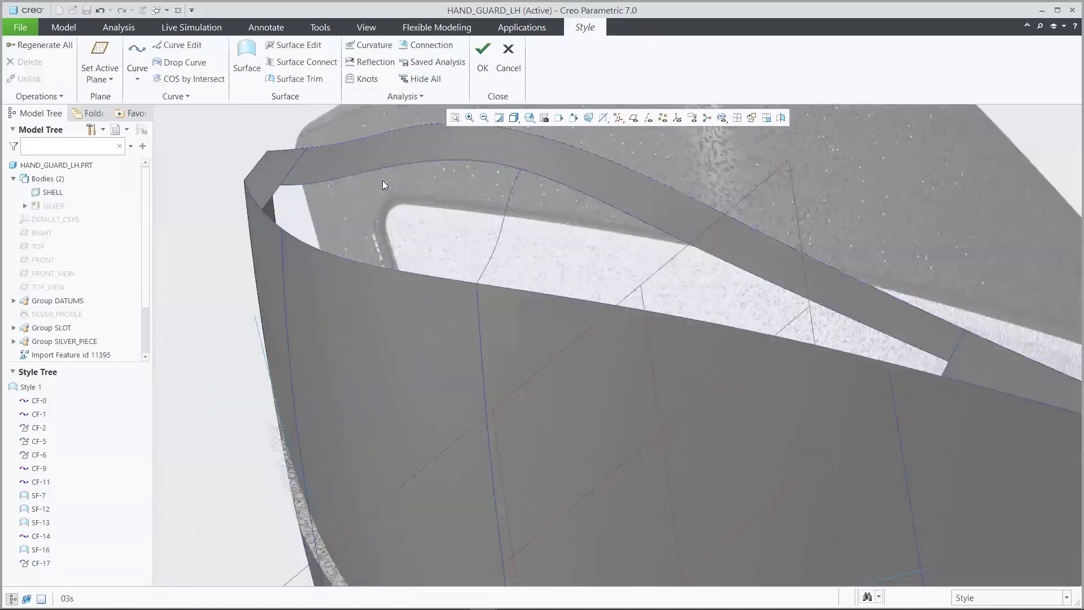
pyautogui.click(247, 63)
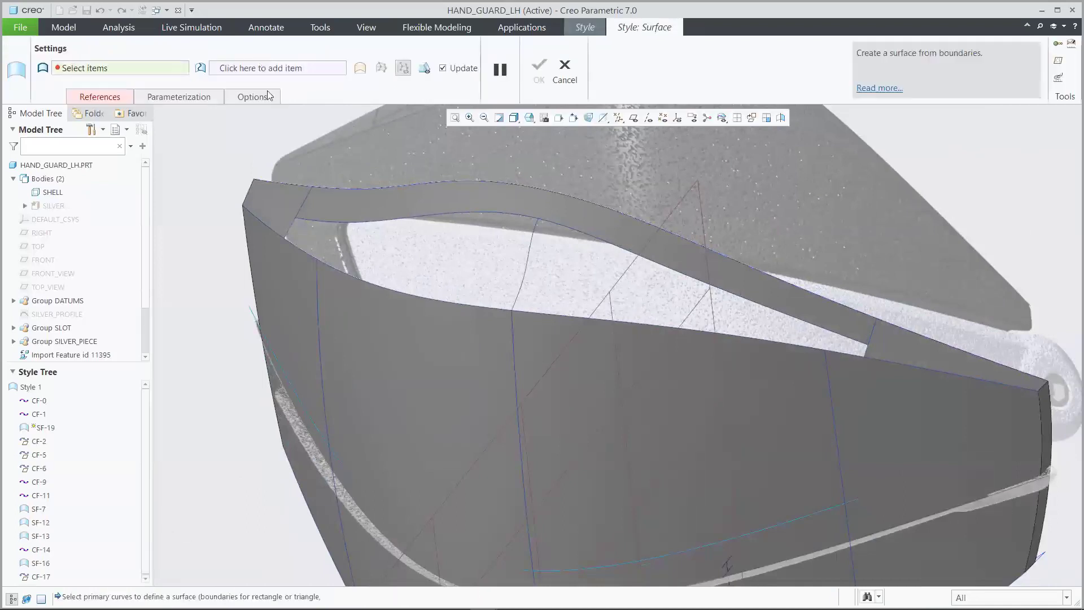
pyautogui.click(324, 219)
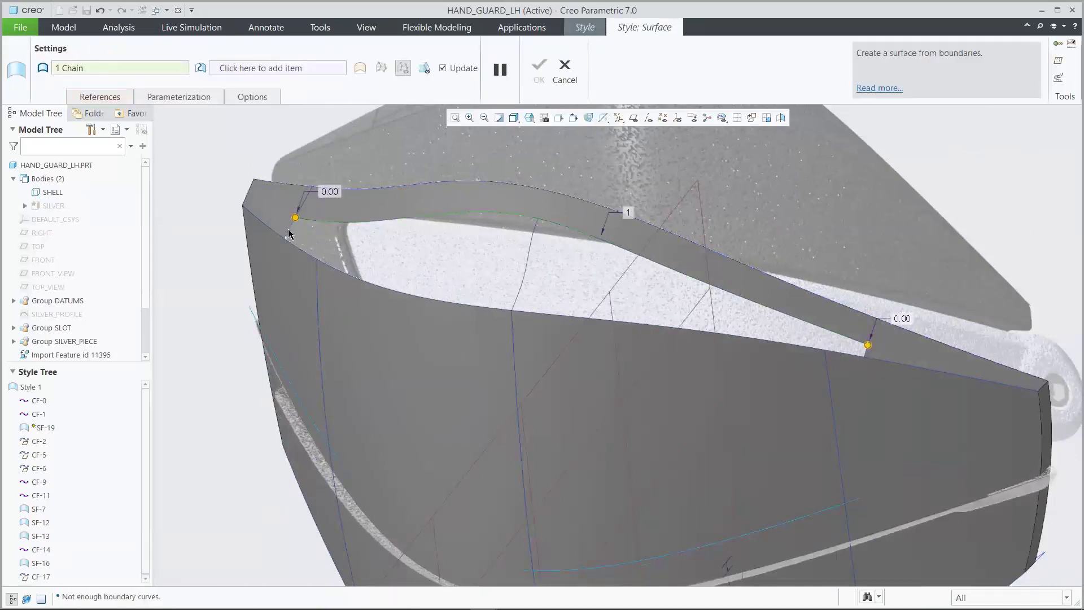
pyautogui.keyDown('ctrl'); pyautogui.click(317, 249); pyautogui.keyUp('ctrl')
pyautogui.keyDown('ctrl'); pyautogui.click(335, 271); pyautogui.keyUp('ctrl')
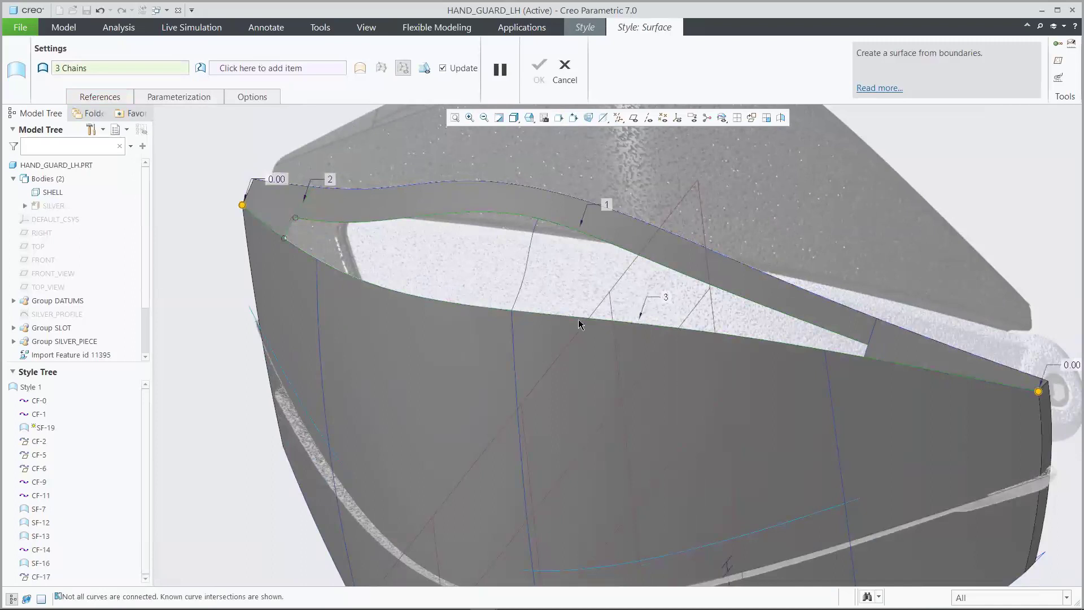
pyautogui.keyDown('ctrl'); pyautogui.click(868, 354); pyautogui.keyUp('ctrl')
# Check the surface's edge connections for G1 - Tangent, add the planar cross curve as an internal curve and accept the surface.
pyautogui.rightClick(857, 351)
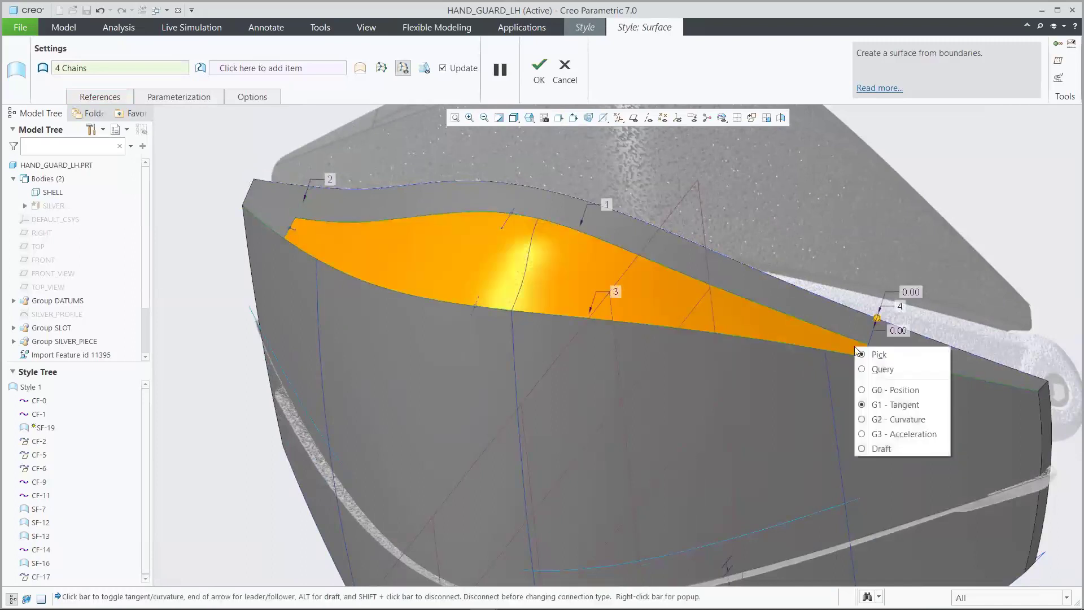
pyautogui.rightClick(294, 230)
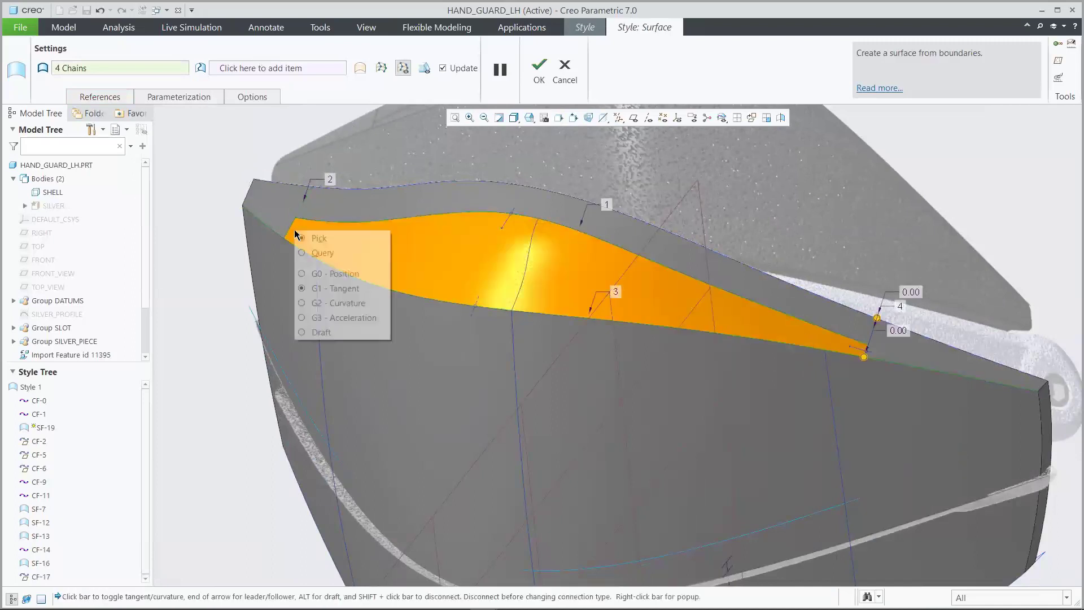
pyautogui.rightClick(503, 225)
pyautogui.middleClick(389, 139)
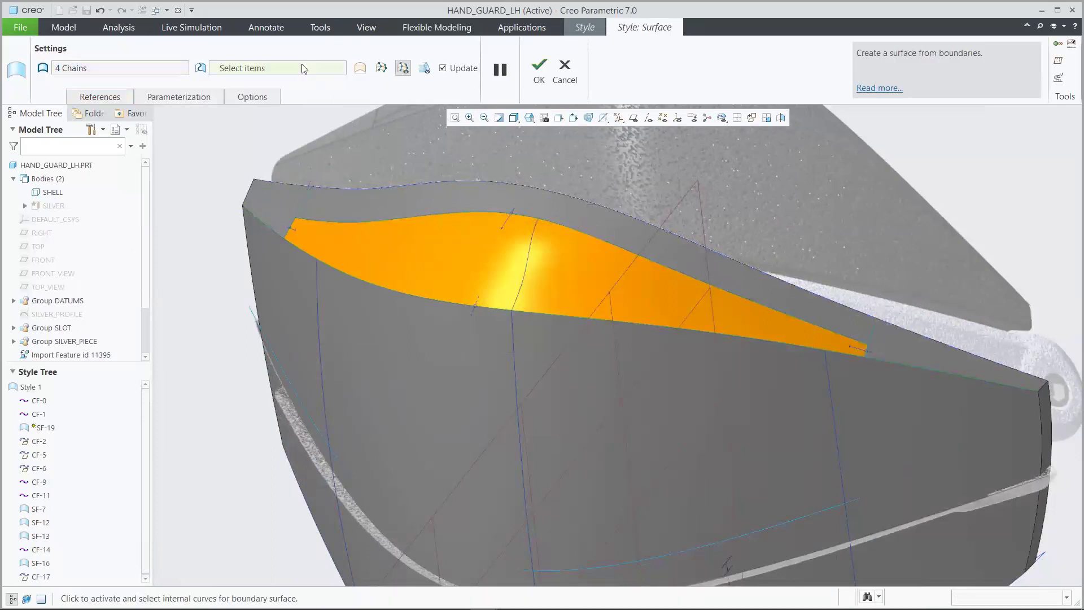
pyautogui.click(527, 254)
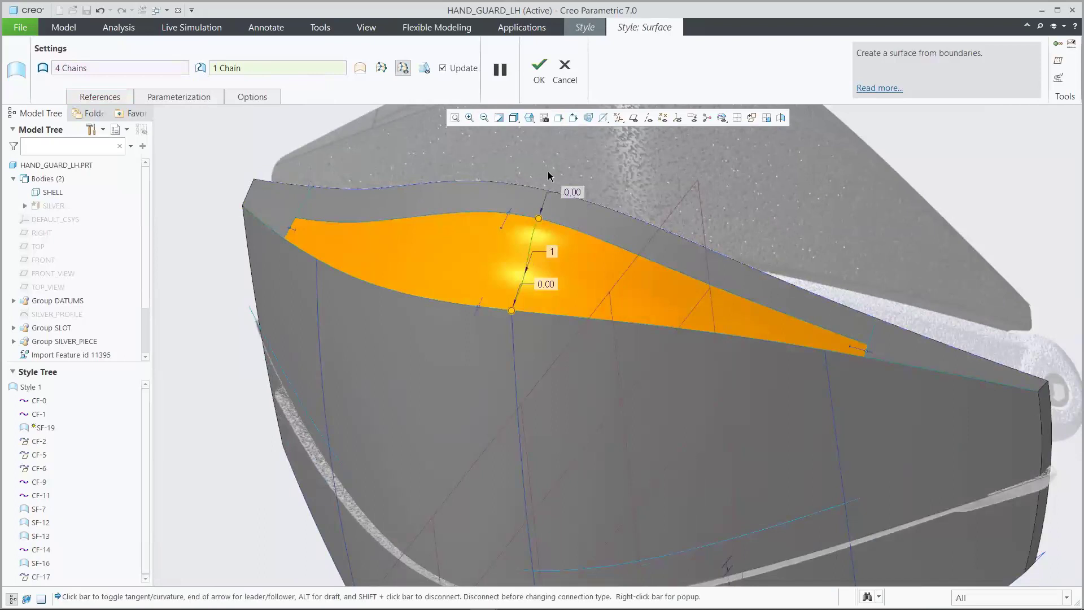
pyautogui.click(538, 69)
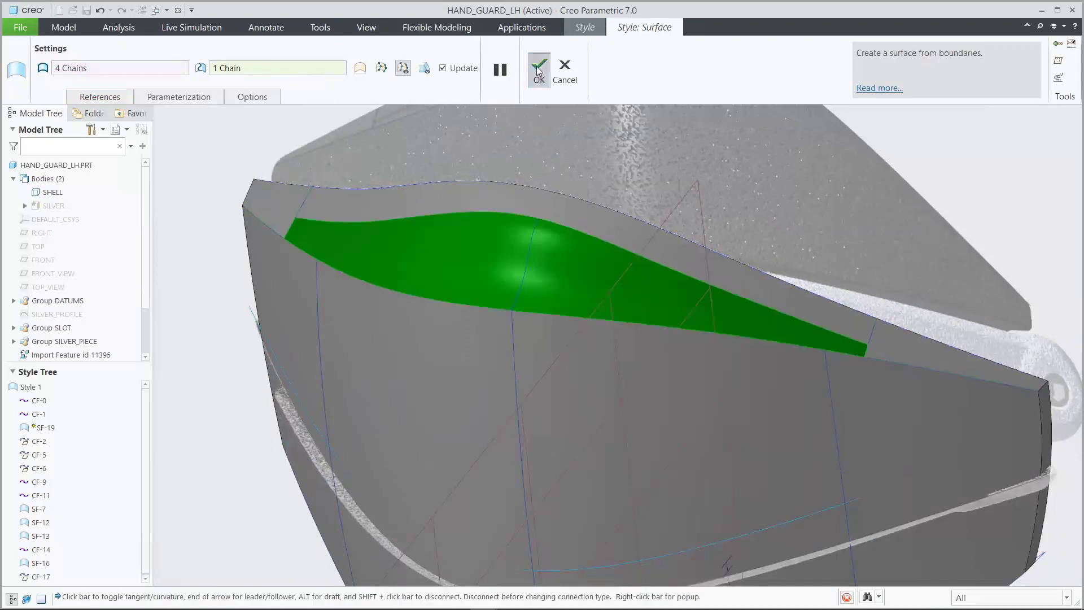
# Create two short free curves near the left and right ends, joining the shell's lower edge to the lower contour curve.
pyautogui.click(242, 129)
pyautogui.hotkey('ctrl', 'd')
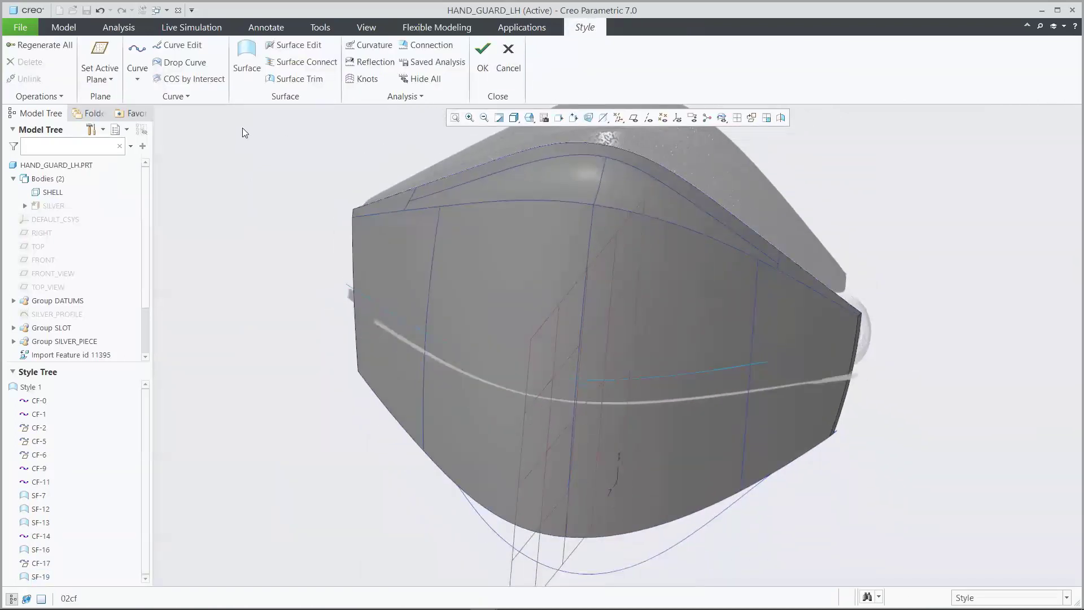
pyautogui.hotkey('ctrl', 'd')
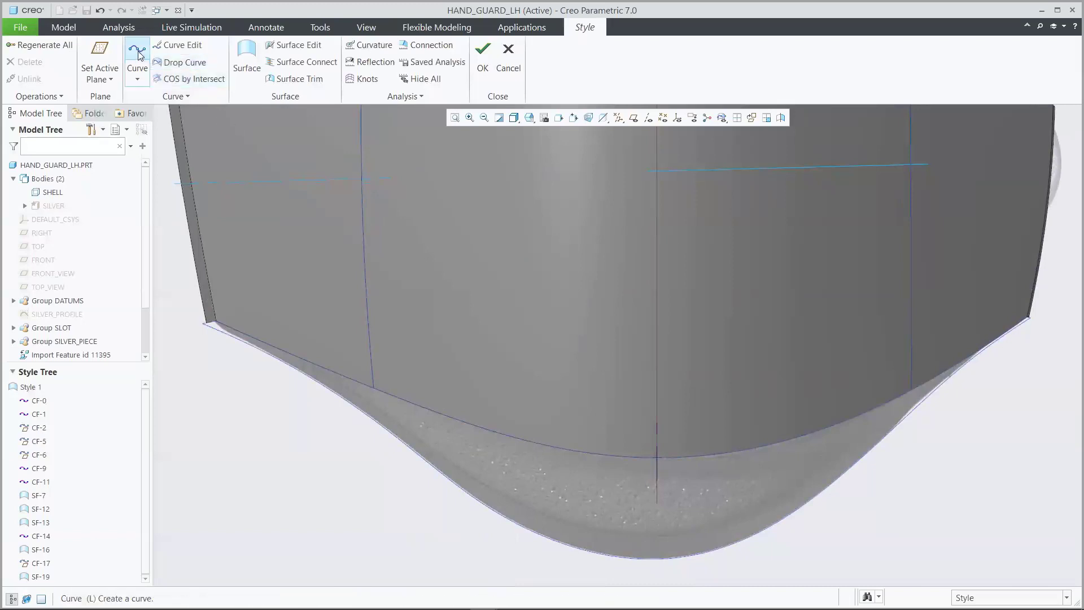
pyautogui.click(138, 54)
pyautogui.click(41, 71)
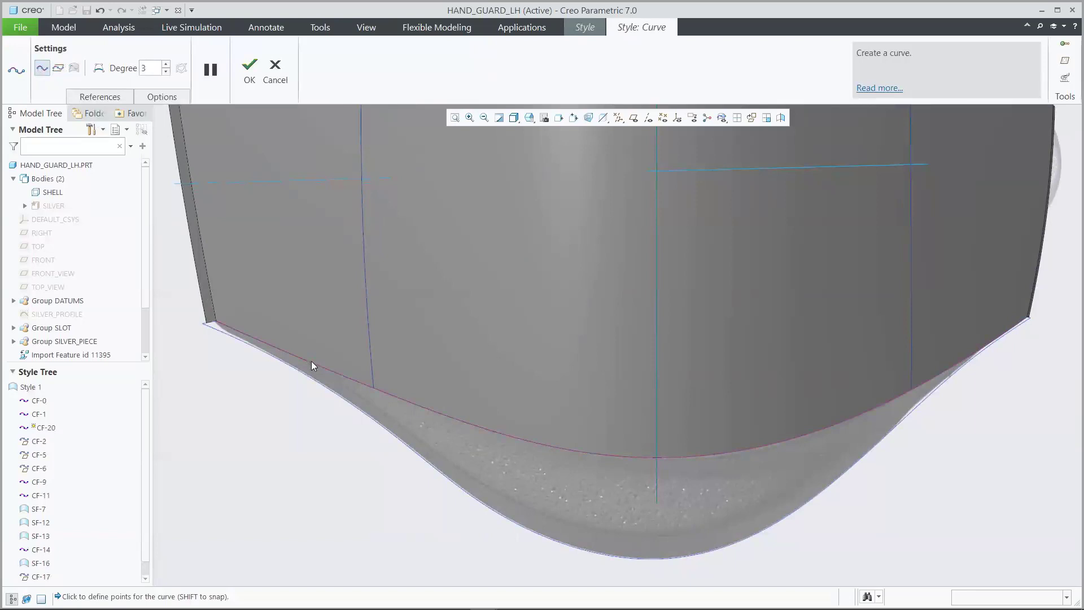
pyautogui.click(249, 67)
pyautogui.click(135, 51)
pyautogui.click(951, 368)
pyautogui.click(249, 71)
# Create a four-sided Style surface at the lower left end between the shell edge, contour curve, side edge and short left curve.
pyautogui.click(172, 196)
pyautogui.moveTo(172, 189); pyautogui.dragTo(172, 189, button='middle')
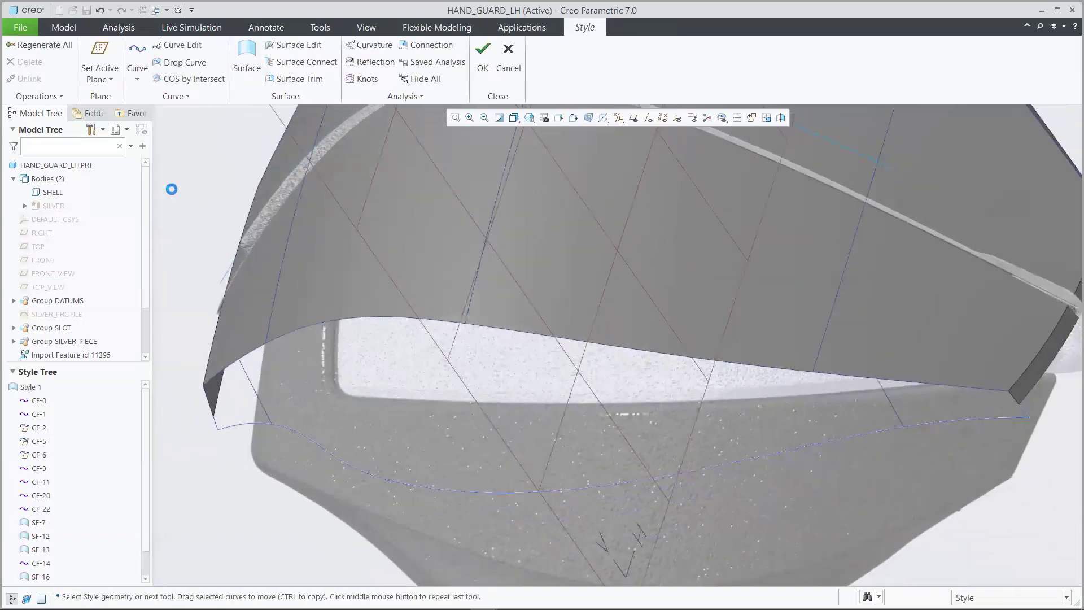
pyautogui.click(247, 59)
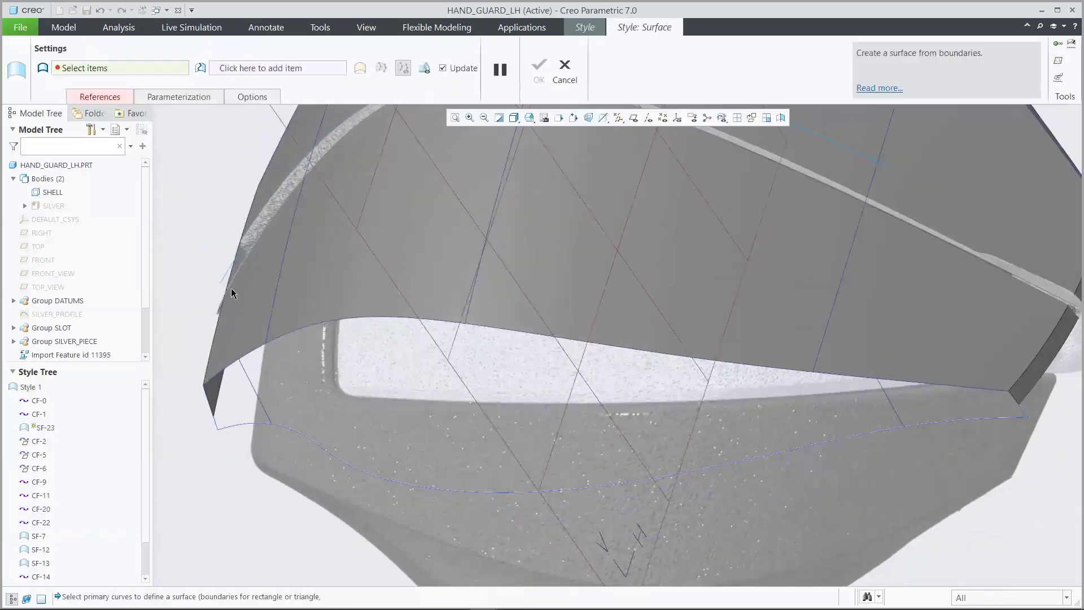
pyautogui.click(225, 365)
pyautogui.keyDown('ctrl'); pyautogui.click(233, 424); pyautogui.keyUp('ctrl')
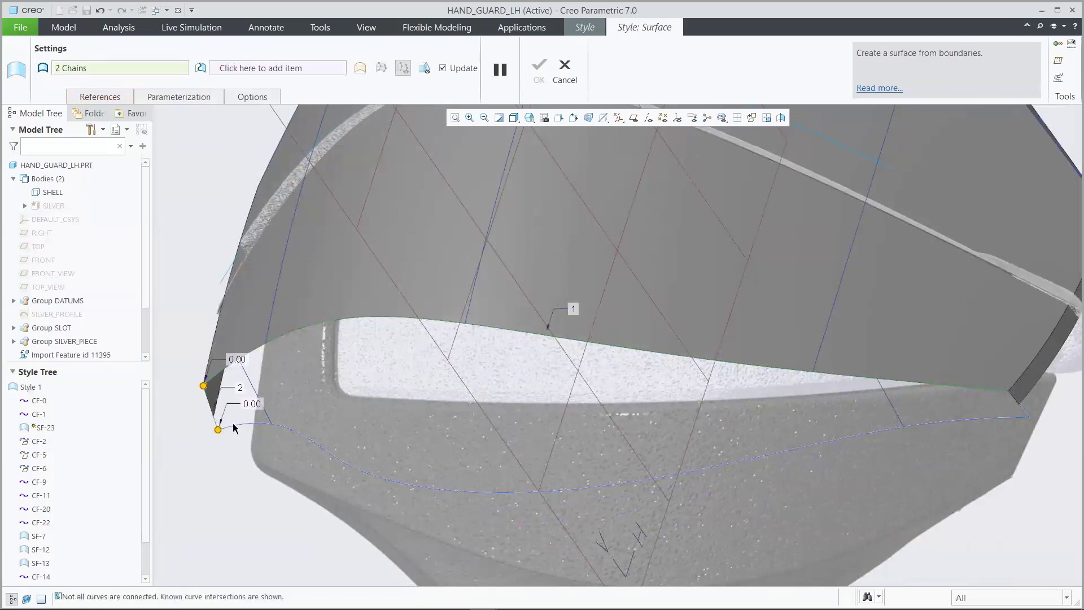
pyautogui.keyDown('ctrl'); pyautogui.click(237, 426); pyautogui.keyUp('ctrl')
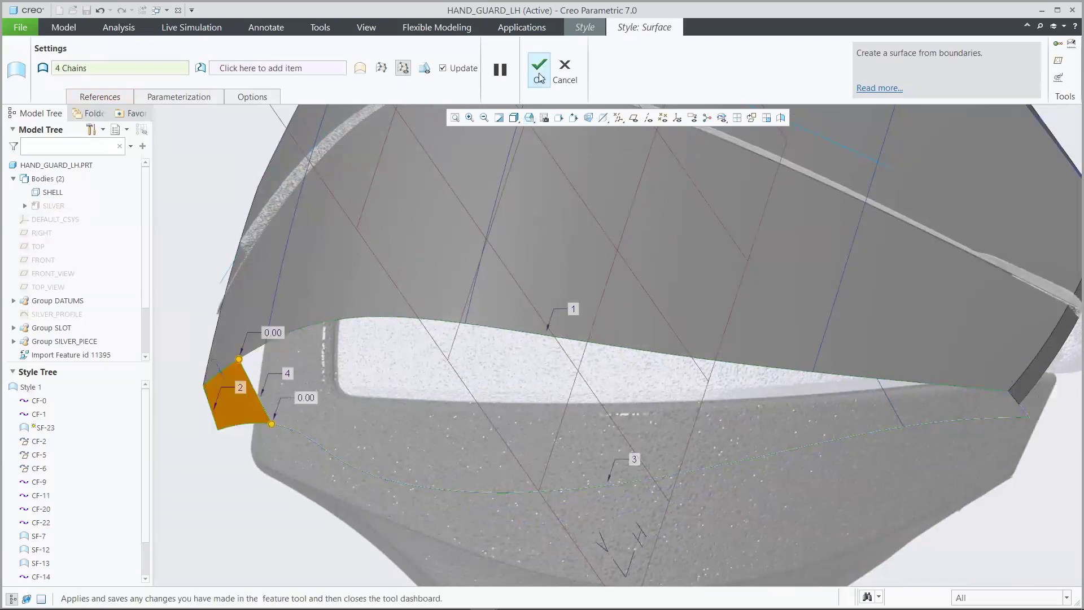
pyautogui.click(539, 68)
# Create a four-sided Style surface at the lower right end between the short right curve, contour curve, side edge and shell edge.
pyautogui.click(221, 151)
pyautogui.click(247, 57)
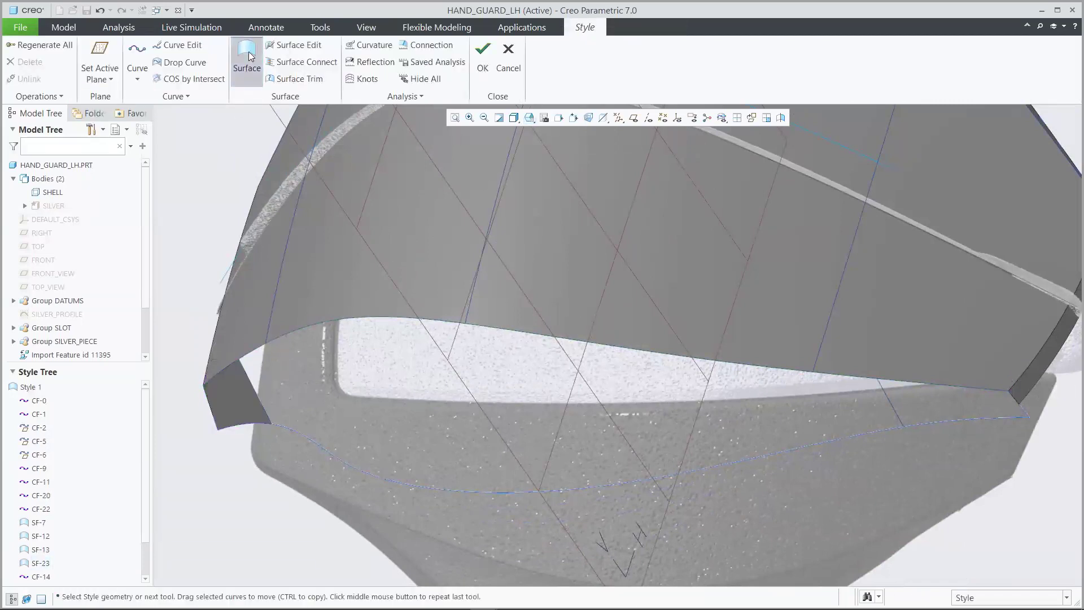
pyautogui.click(895, 406)
pyautogui.keyDown('ctrl'); pyautogui.click(948, 424); pyautogui.keyUp('ctrl')
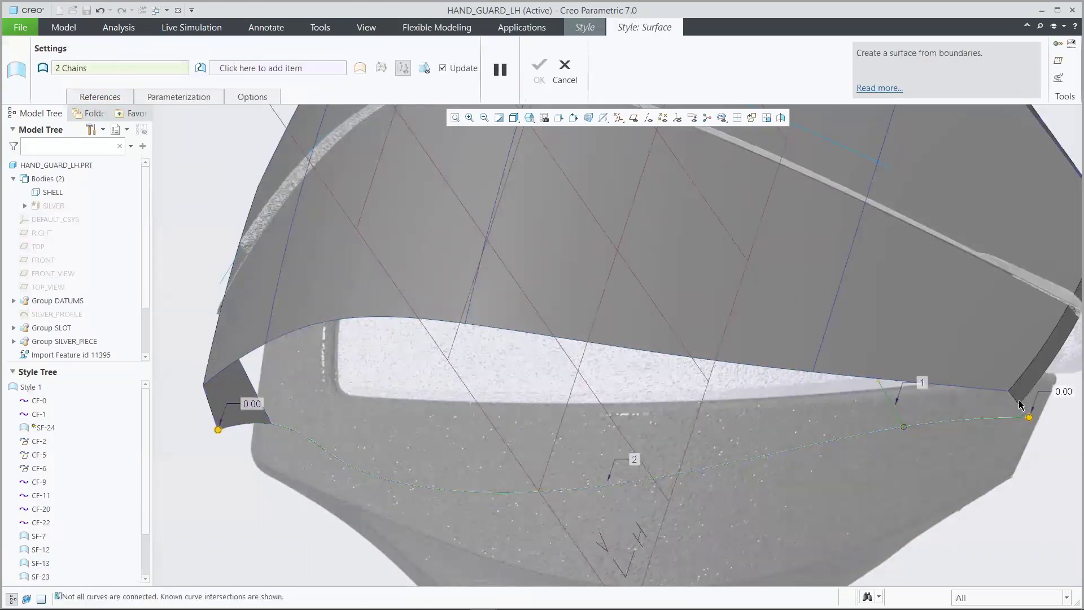
pyautogui.keyDown('ctrl'); pyautogui.click(1020, 405); pyautogui.keyUp('ctrl')
pyautogui.keyDown('ctrl'); pyautogui.click(989, 394); pyautogui.keyUp('ctrl')
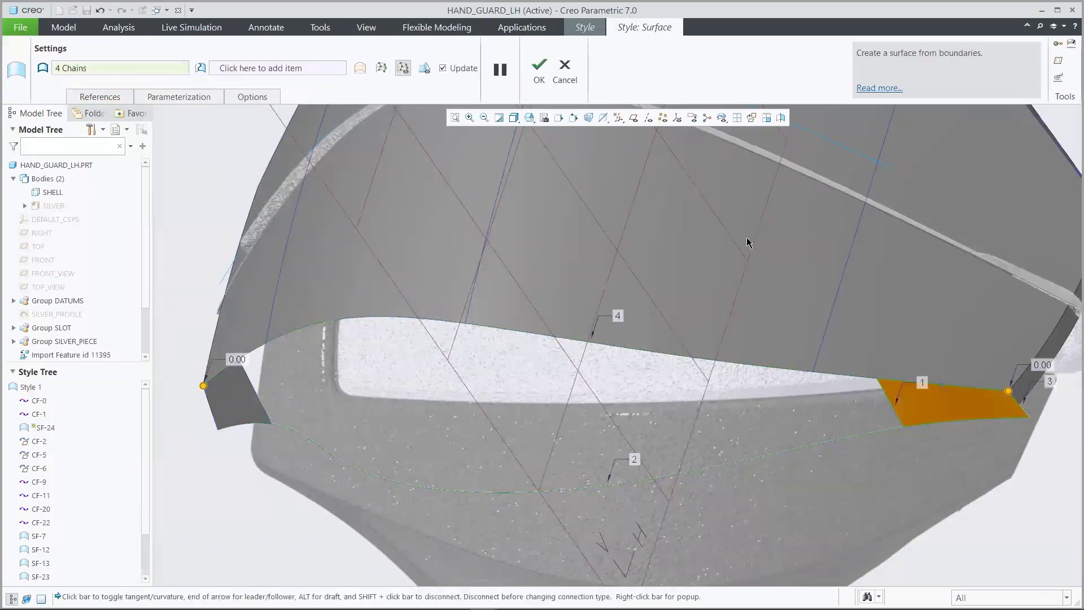
pyautogui.click(539, 72)
# Create a free curve from the short left curve through a low middle point to the short right curve along the lower contour.
pyautogui.click(228, 142)
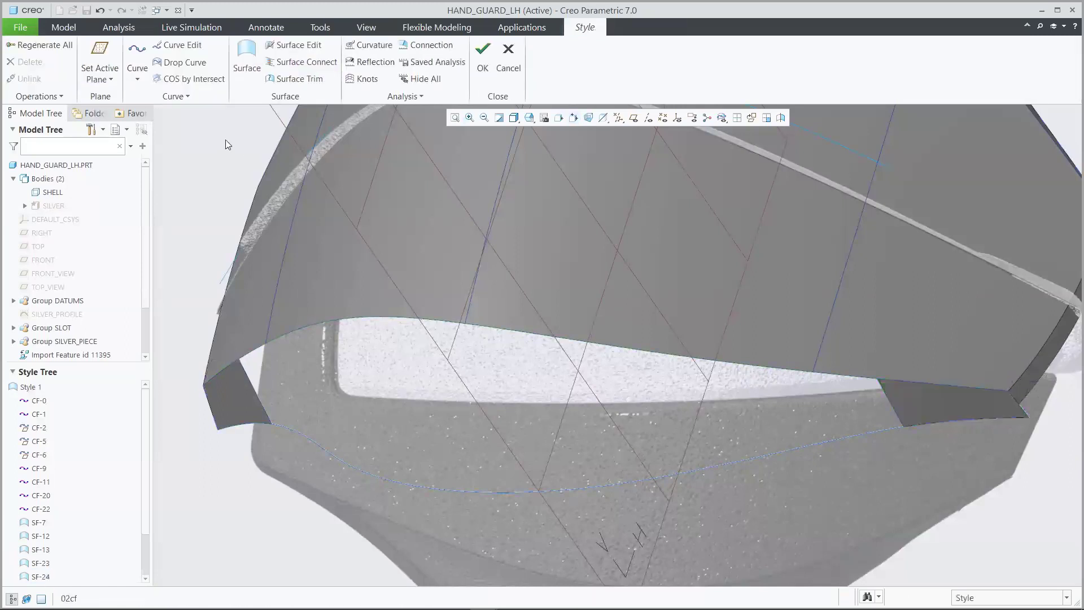
pyautogui.hotkey('ctrl', 'd')
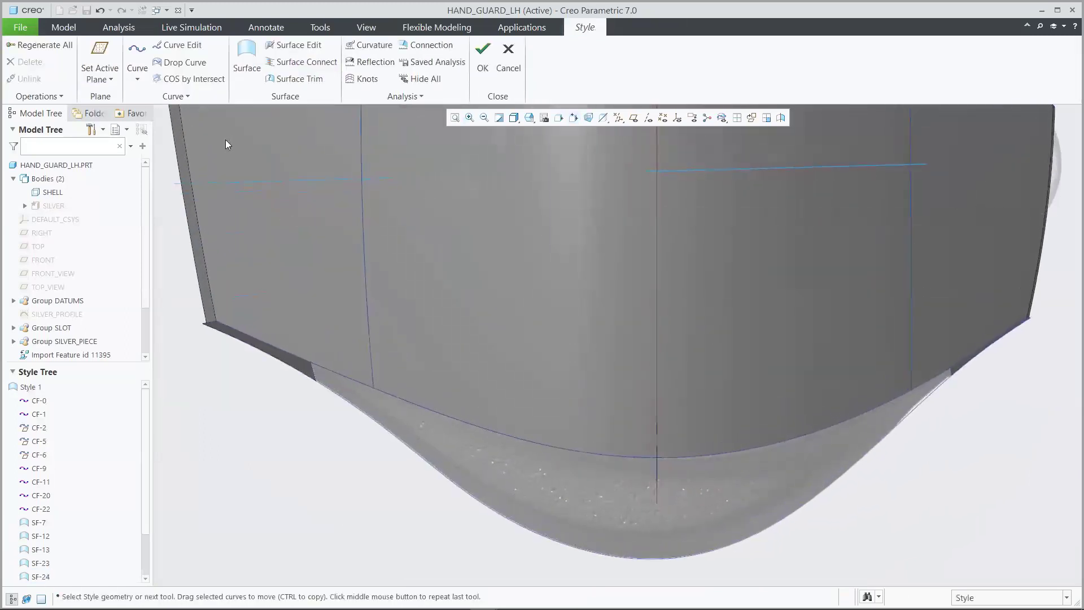
pyautogui.click(137, 59)
pyautogui.click(312, 371)
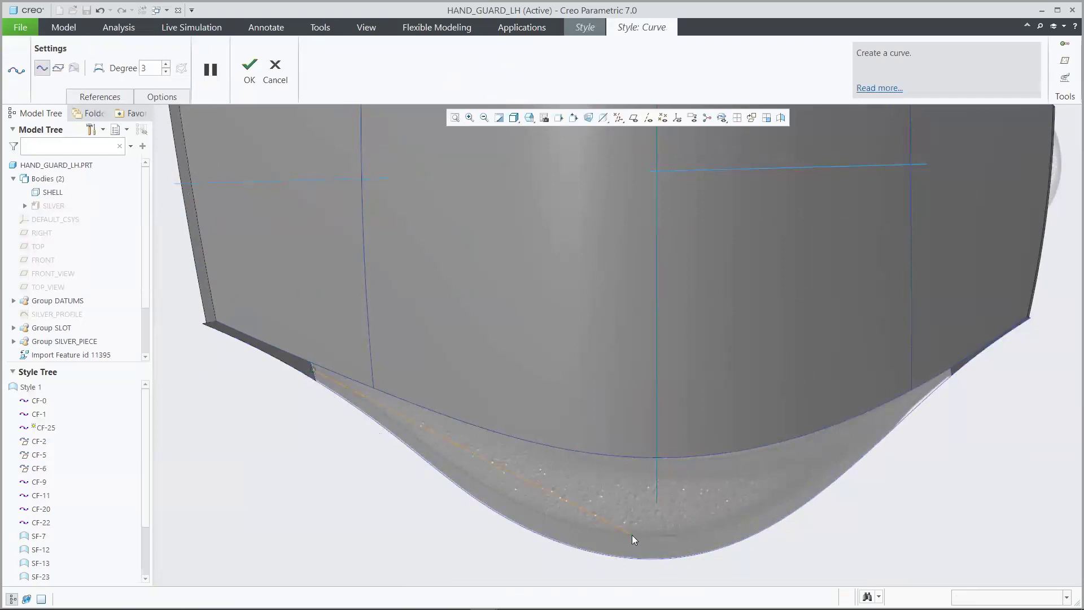
pyautogui.click(952, 374)
pyautogui.click(249, 69)
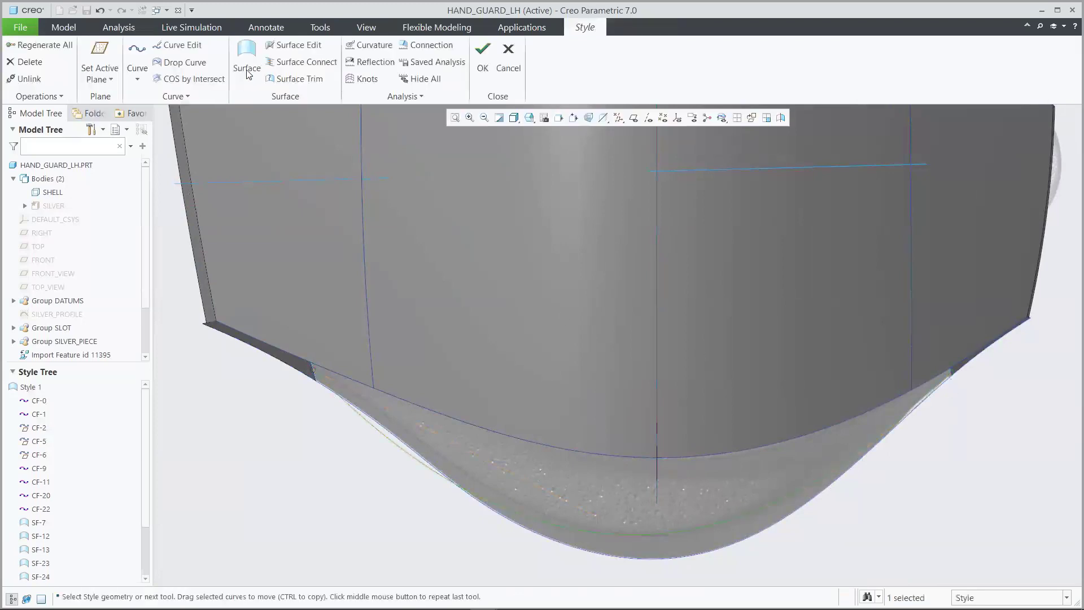
# Edit the new lower curve and set its left and right end tangents to G1 - Surface Tangent with the end surfaces.
pyautogui.click(176, 45)
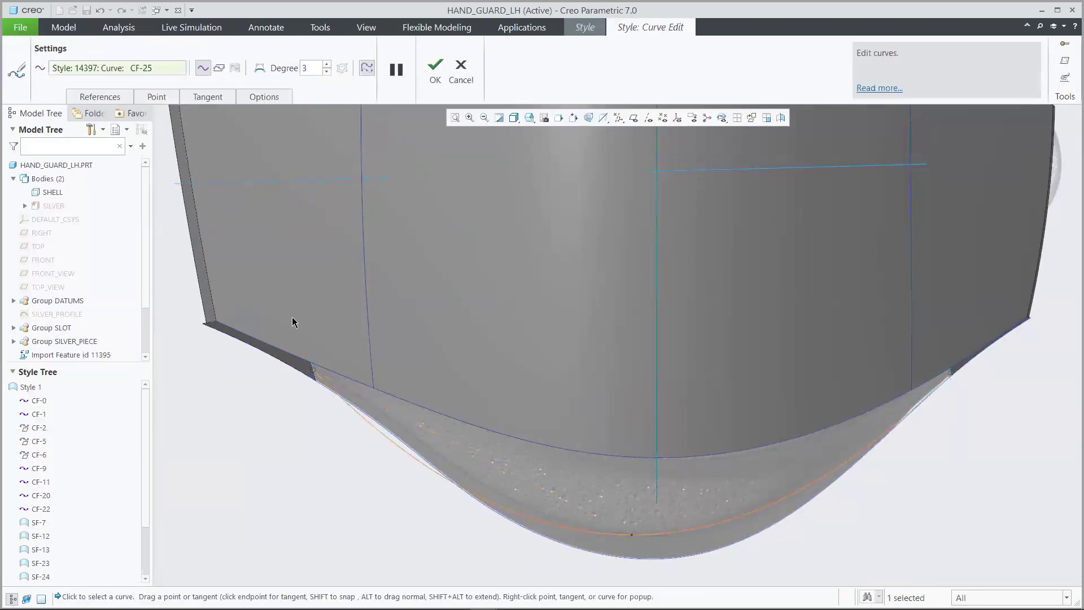
pyautogui.click(313, 375)
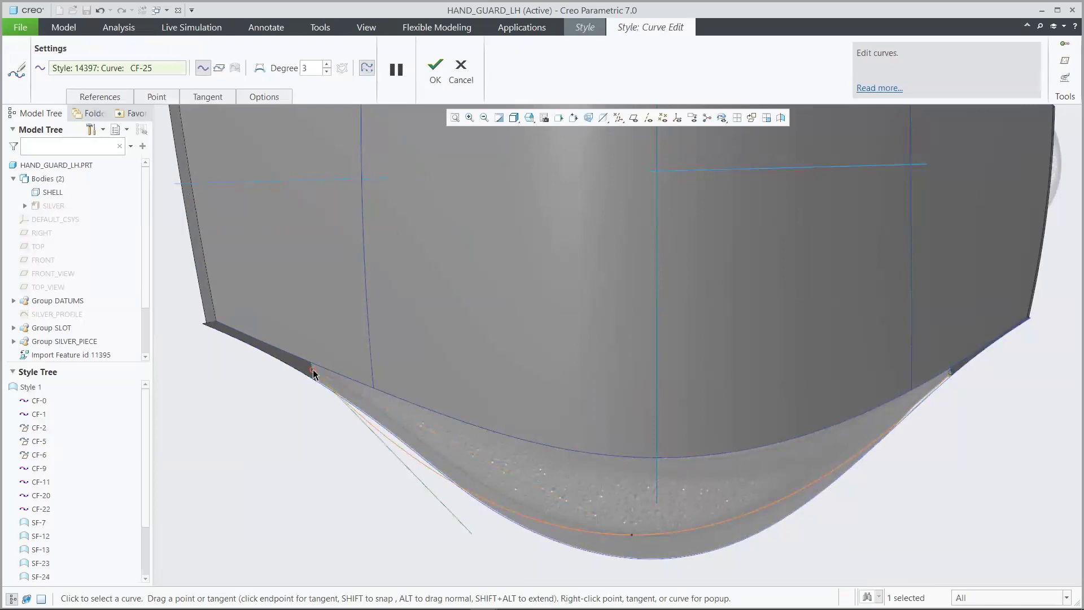
pyautogui.rightClick(451, 521)
pyautogui.click(497, 459)
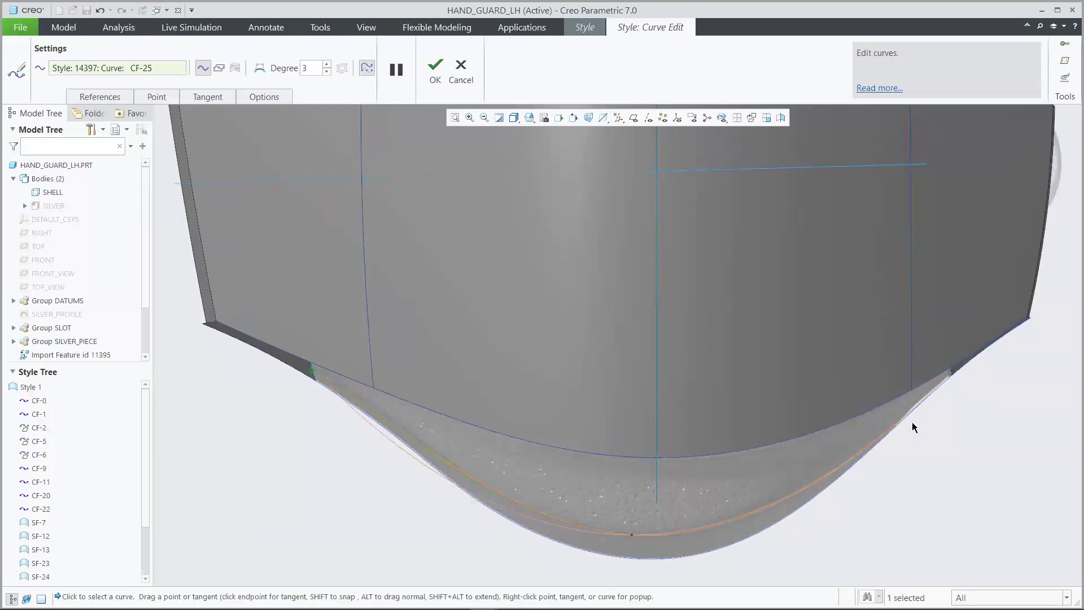
pyautogui.click(949, 377)
pyautogui.rightClick(892, 442)
pyautogui.click(925, 386)
pyautogui.hotkey('ctrl', 'd')
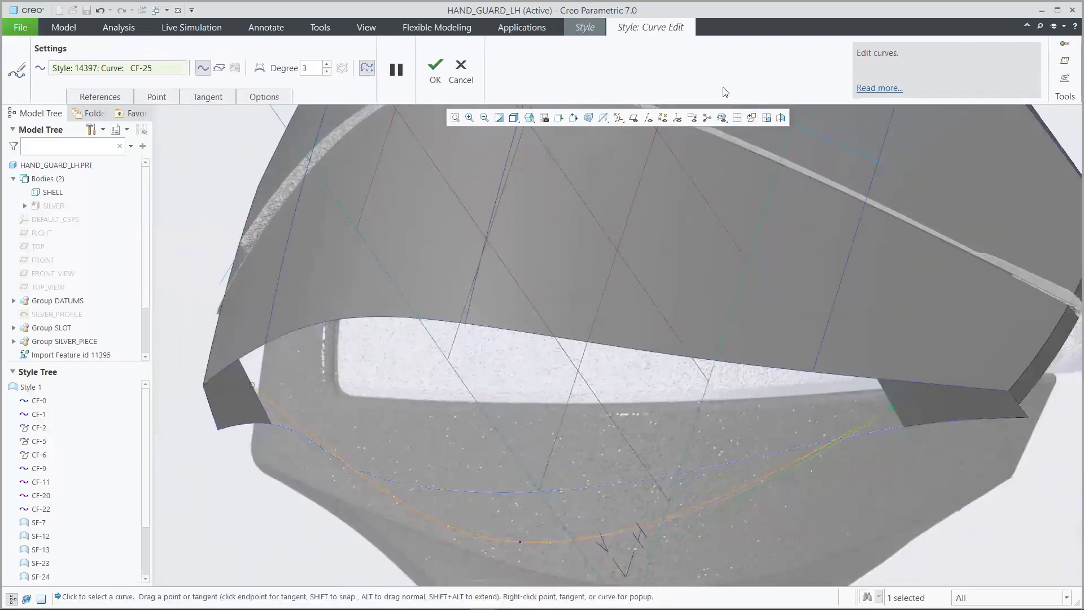
# Move the lower curve's middle point onto the shell contour in the top view and add a shaped point on its left half.
pyautogui.click(736, 118)
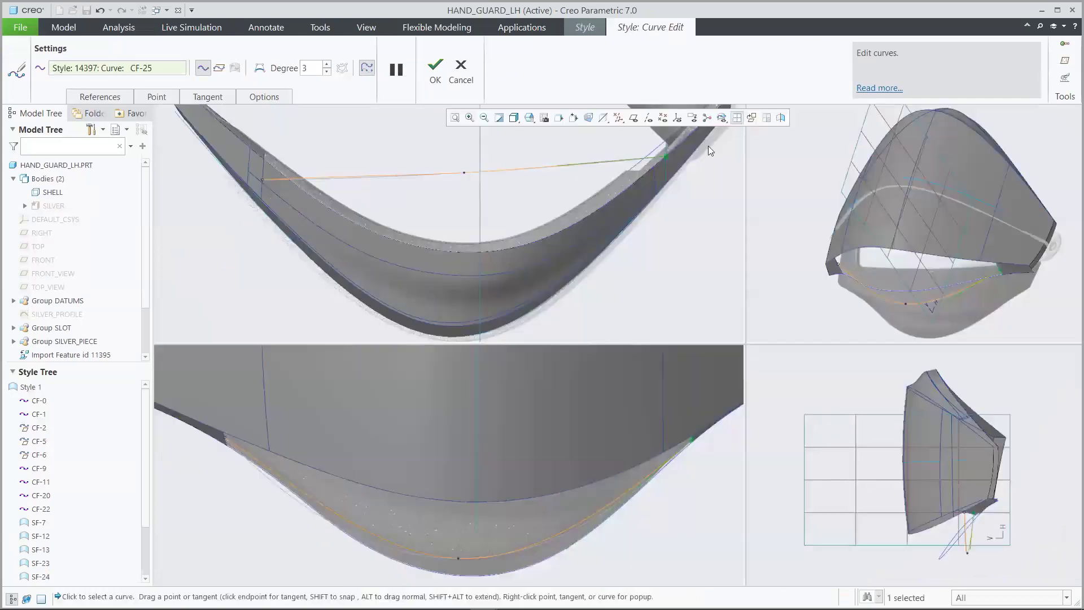
pyautogui.moveTo(464, 174); pyautogui.dragTo(465, 270)
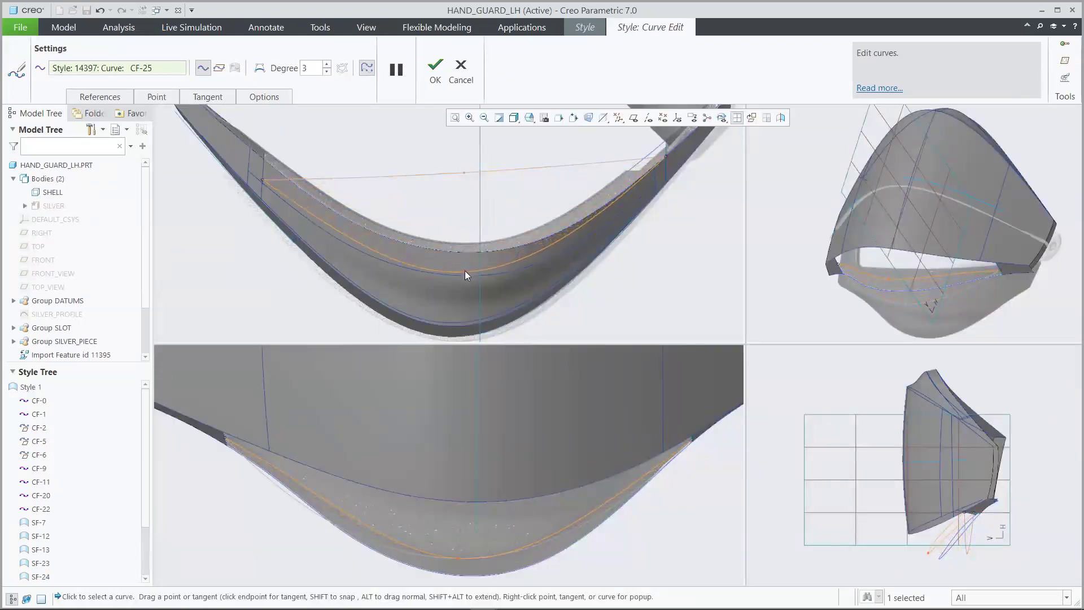
pyautogui.rightClick(340, 234)
pyautogui.click(364, 279)
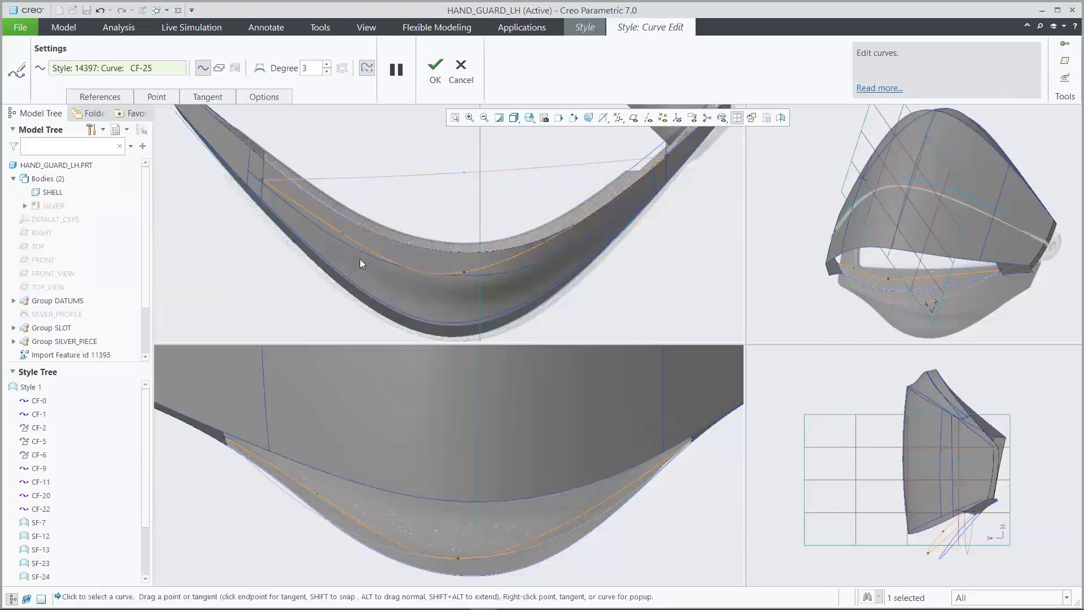
pyautogui.scroll(2, 350, 239)
pyautogui.moveTo(339, 232); pyautogui.dragTo(336, 240)
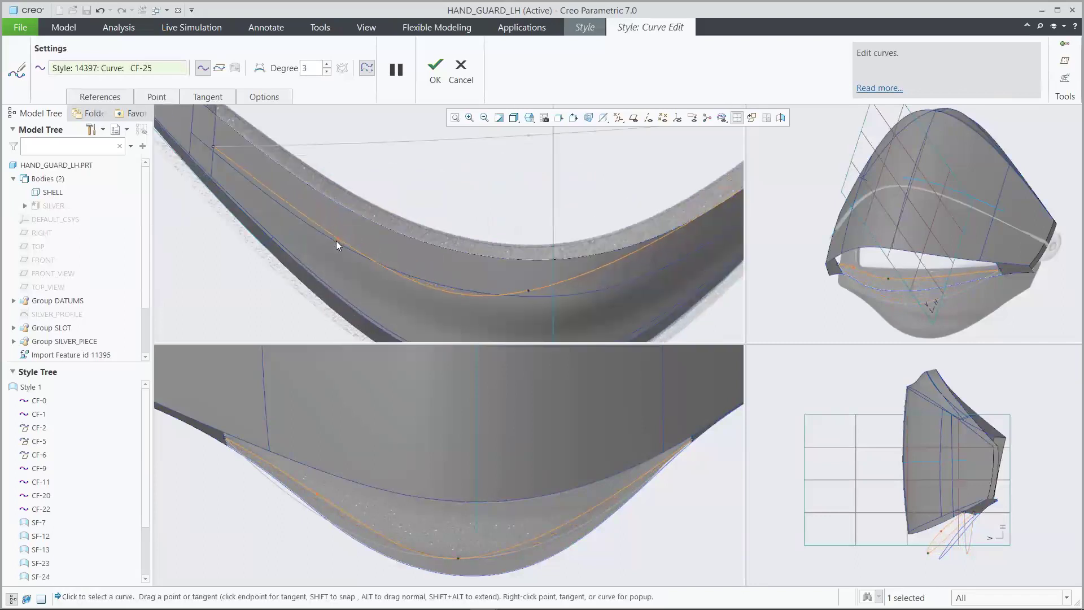
# Add a point on the lower curve's right half and move it outward to follow the contour in the top view.
pyautogui.moveTo(527, 267); pyautogui.dragTo(640, 233, button='middle')
pyautogui.rightClick(631, 232)
pyautogui.click(664, 271)
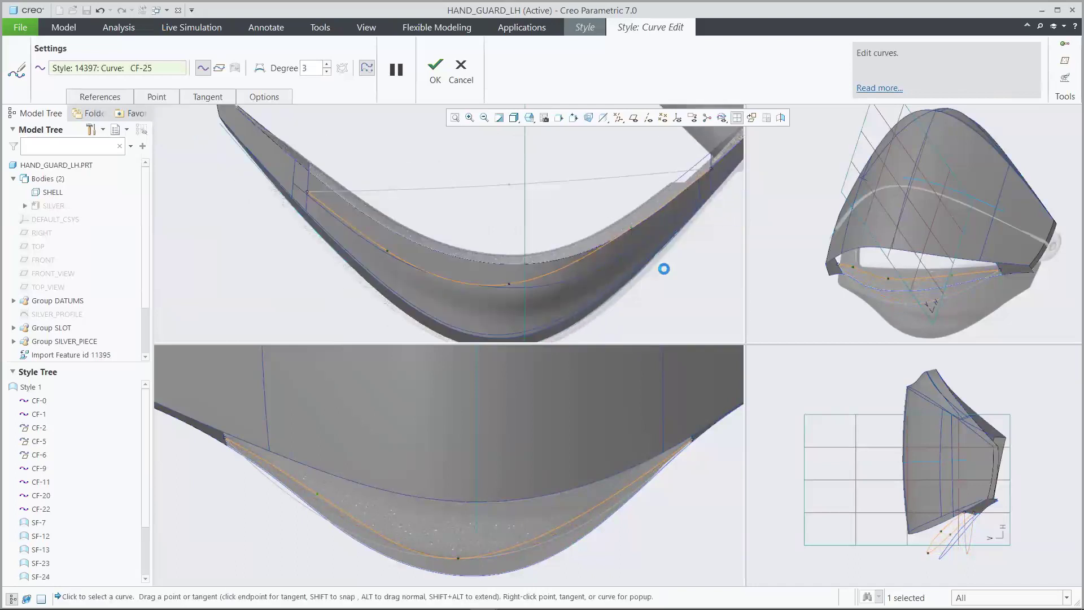
pyautogui.moveTo(632, 227); pyautogui.dragTo(633, 245)
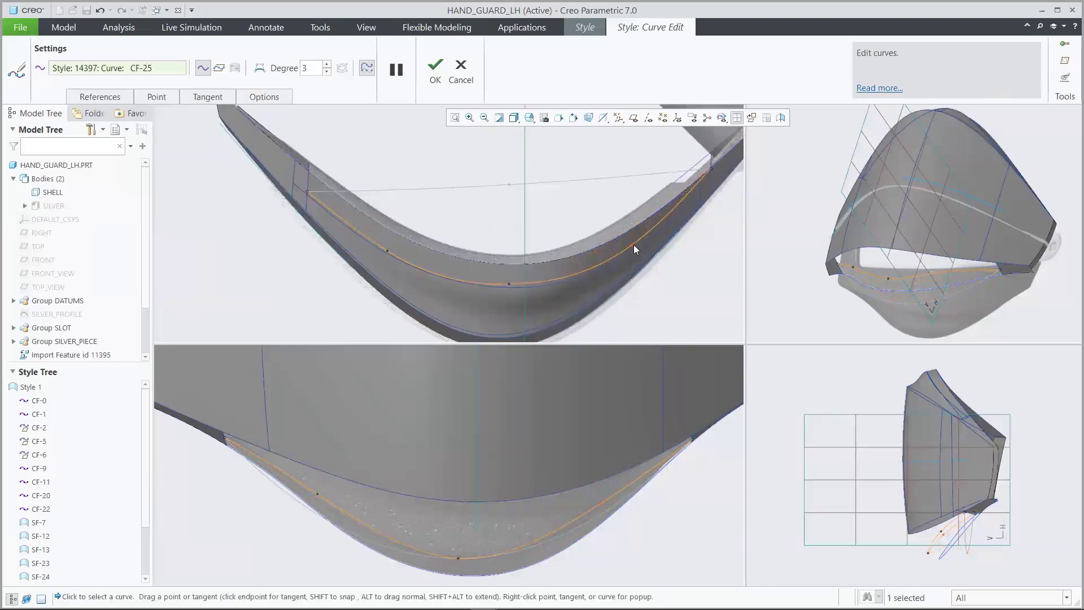
# Lower the curve's left interior point slightly in the front view and apply the curve edits.
pyautogui.moveTo(598, 284); pyautogui.dragTo(491, 302, button='middle')
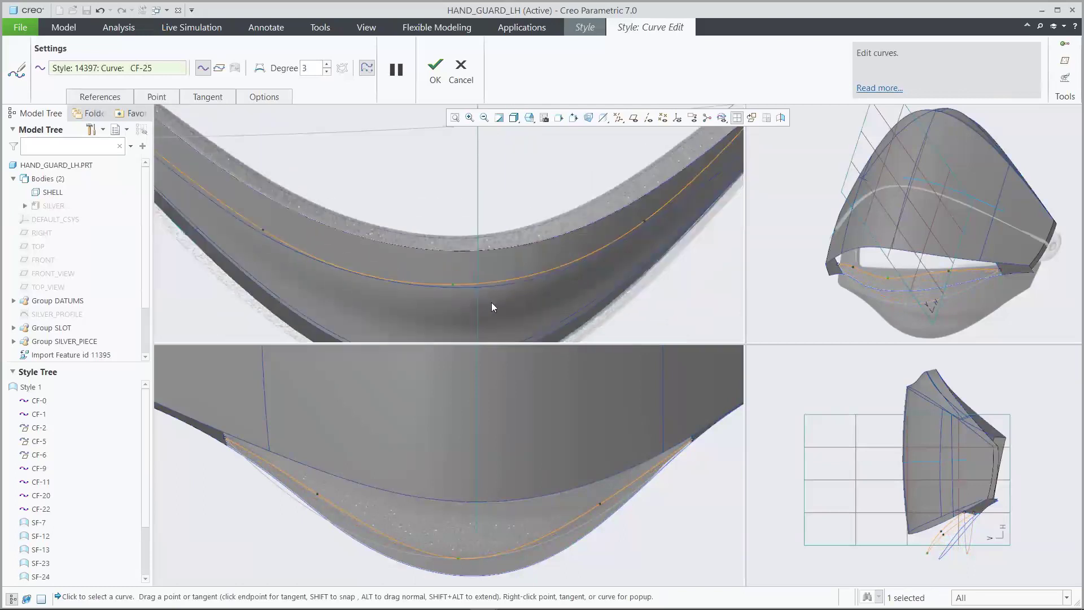
pyautogui.scroll(4, 329, 475)
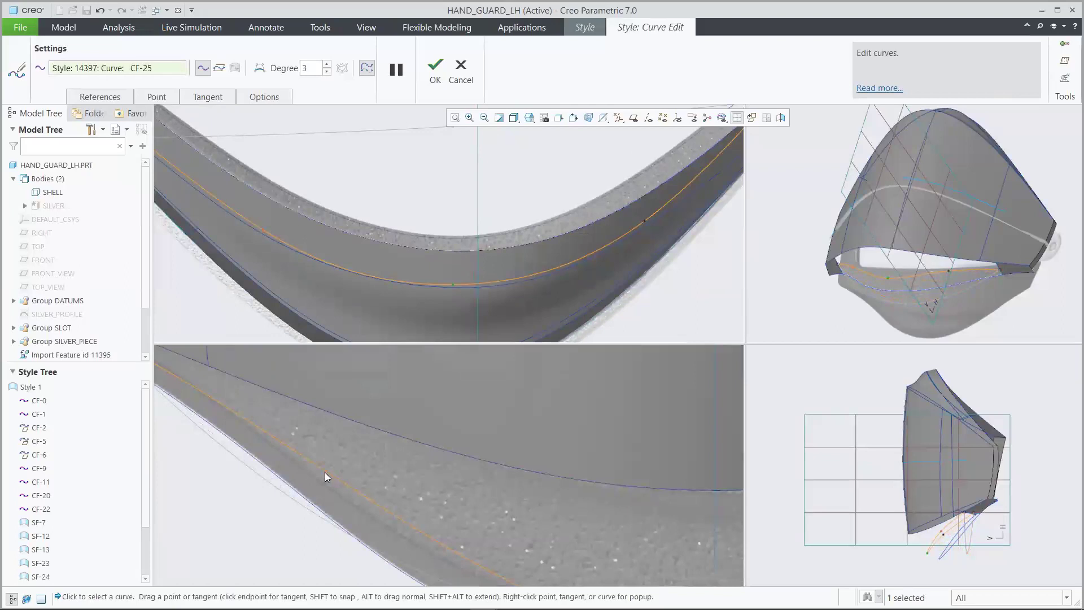
pyautogui.moveTo(323, 485); pyautogui.dragTo(600, 465, button='middle')
pyautogui.moveTo(584, 450); pyautogui.dragTo(585, 469)
pyautogui.moveTo(585, 469); pyautogui.dragTo(571, 278, button='middle')
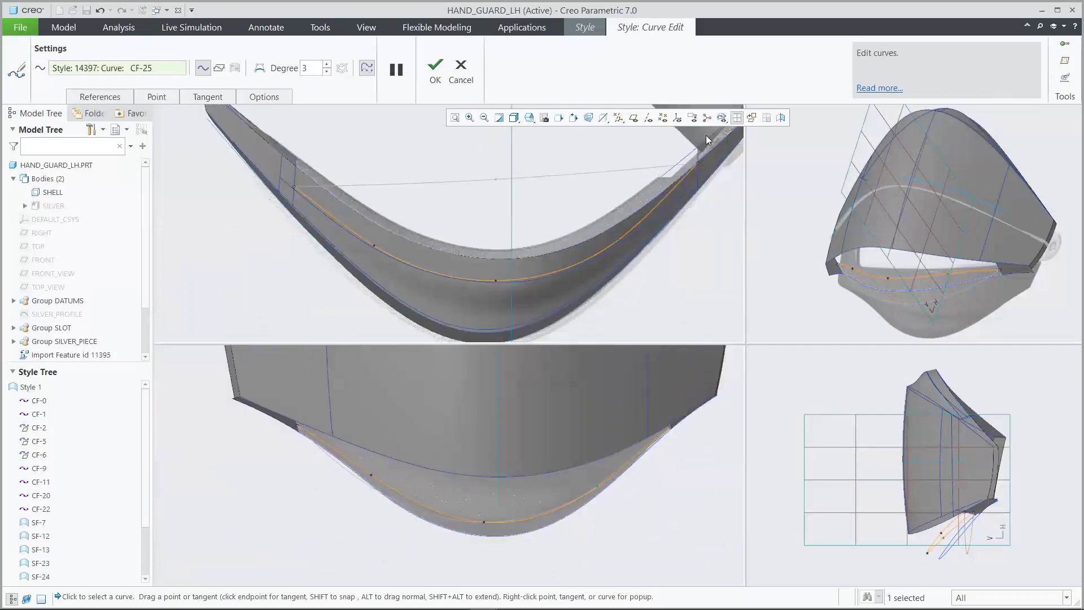
pyautogui.click(736, 117)
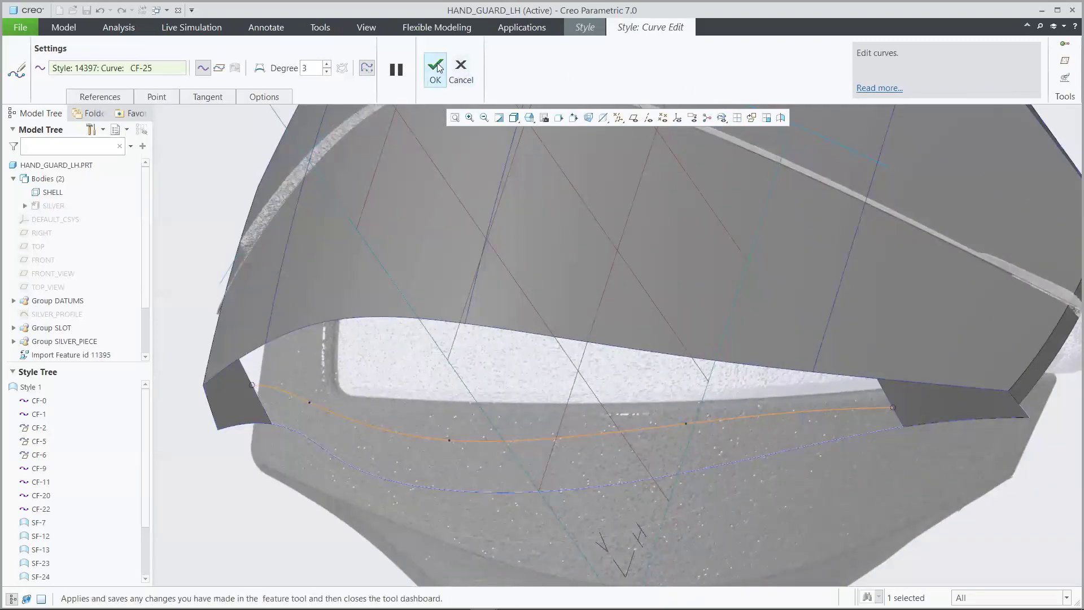
pyautogui.click(436, 67)
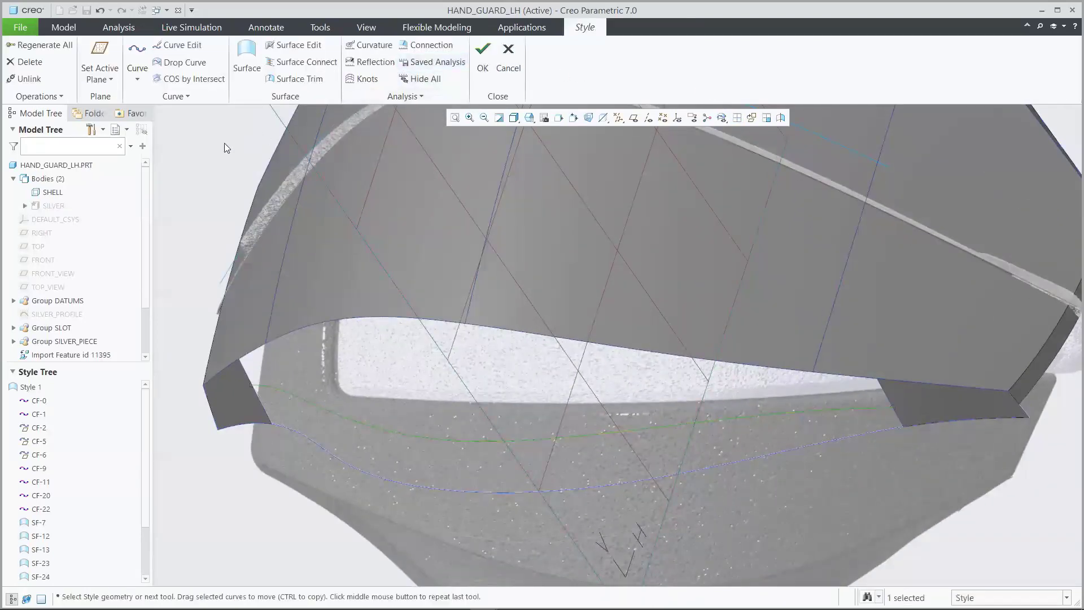
# Create a four-sided Style surface between the new lower curve, the bottom contour and both end surfaces, with G1 - Tangent connections at the ends.
pyautogui.click(247, 56)
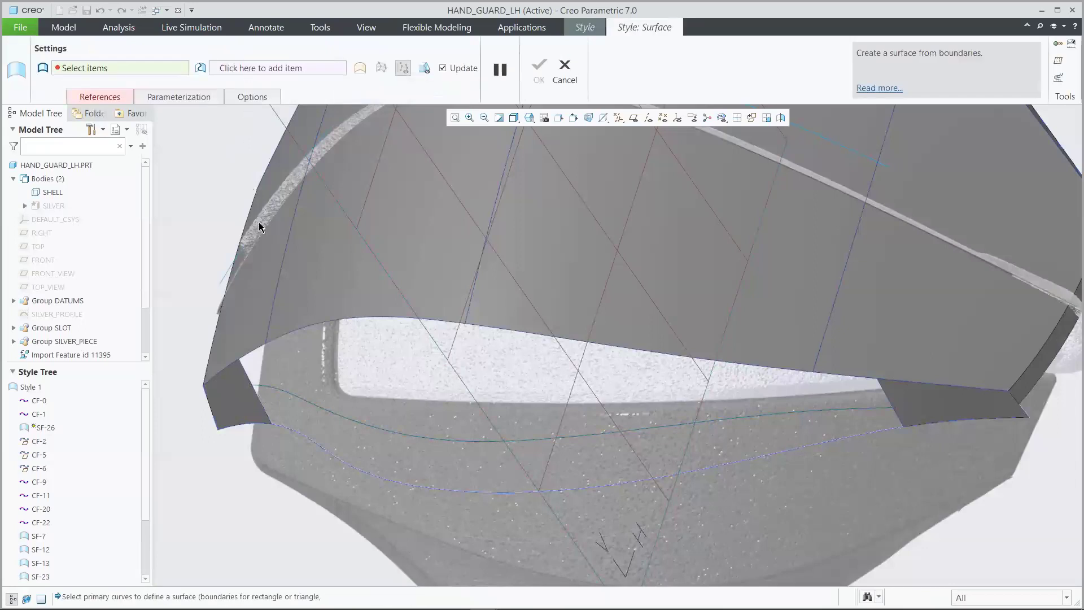
pyautogui.click(272, 386)
pyautogui.keyDown('ctrl'); pyautogui.click(266, 411); pyautogui.keyUp('ctrl')
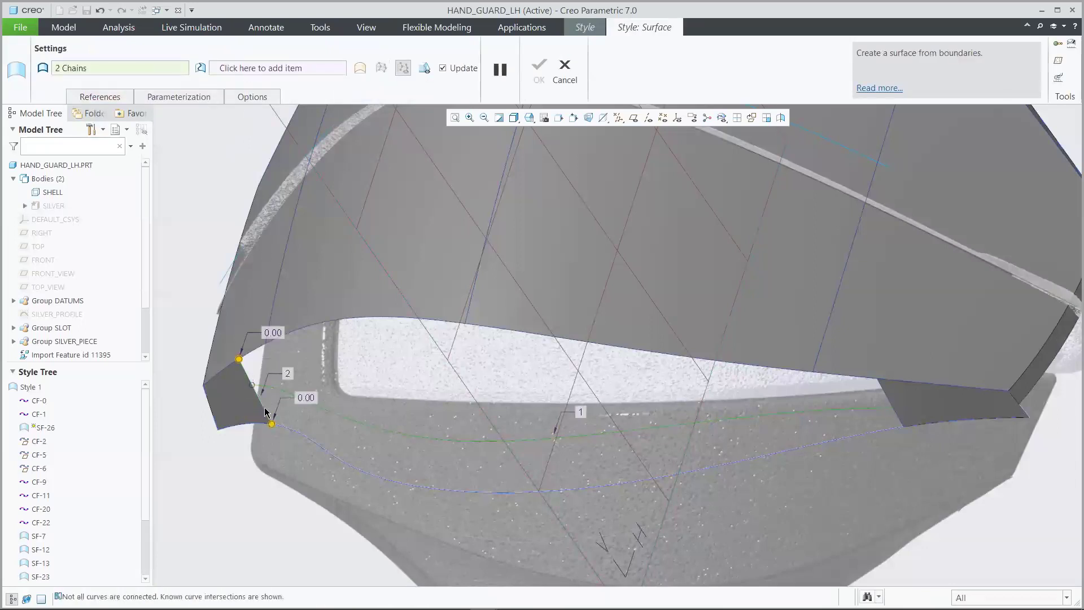
pyautogui.keyDown('ctrl'); pyautogui.click(289, 433); pyautogui.keyUp('ctrl')
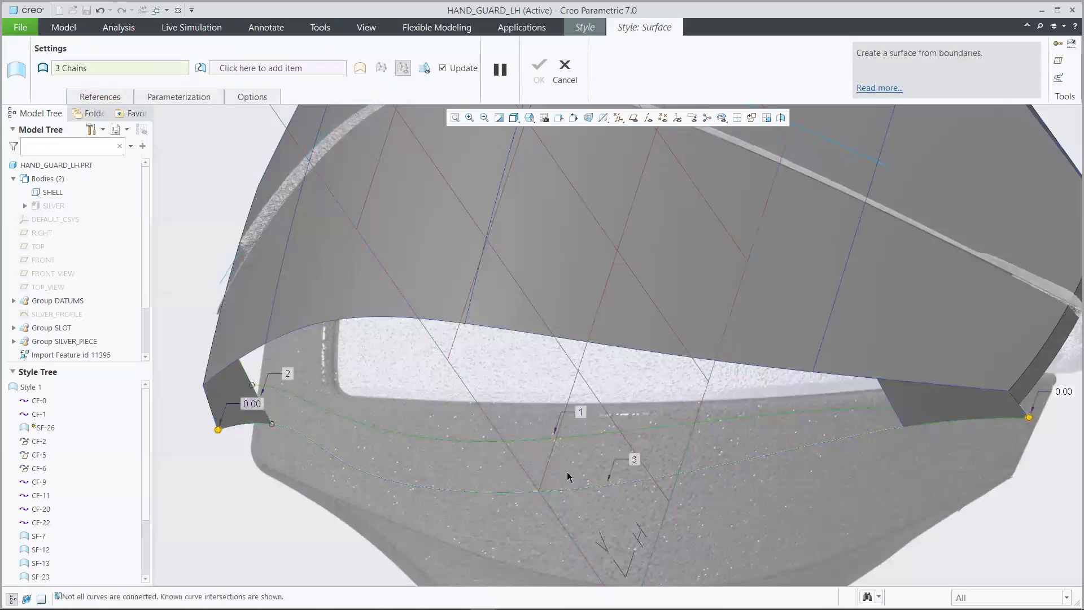
pyautogui.keyDown('ctrl'); pyautogui.click(899, 422); pyautogui.keyUp('ctrl')
pyautogui.rightClick(889, 416)
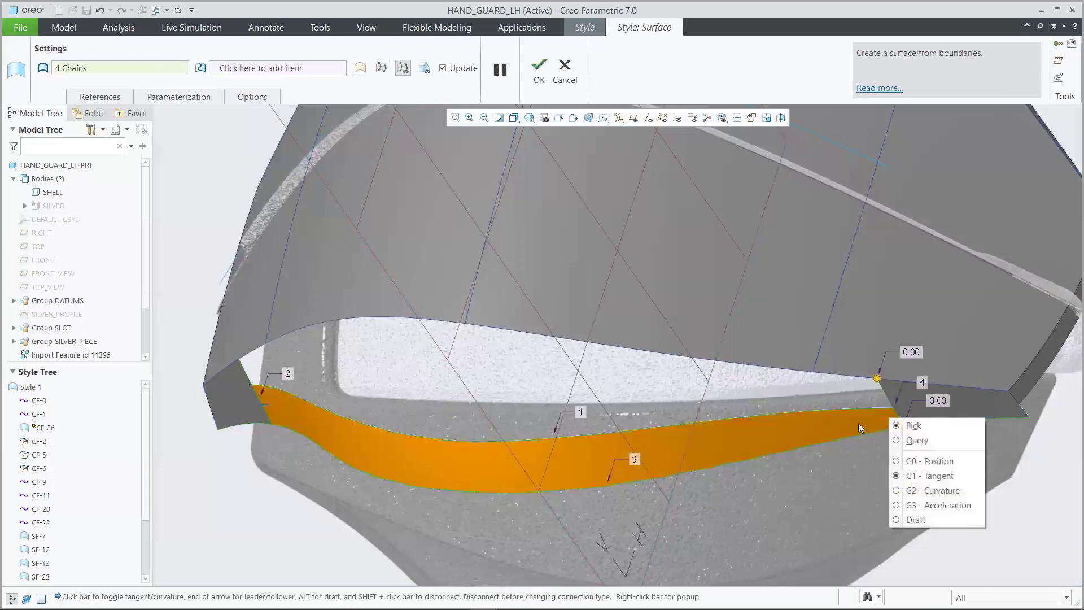
pyautogui.rightClick(267, 405)
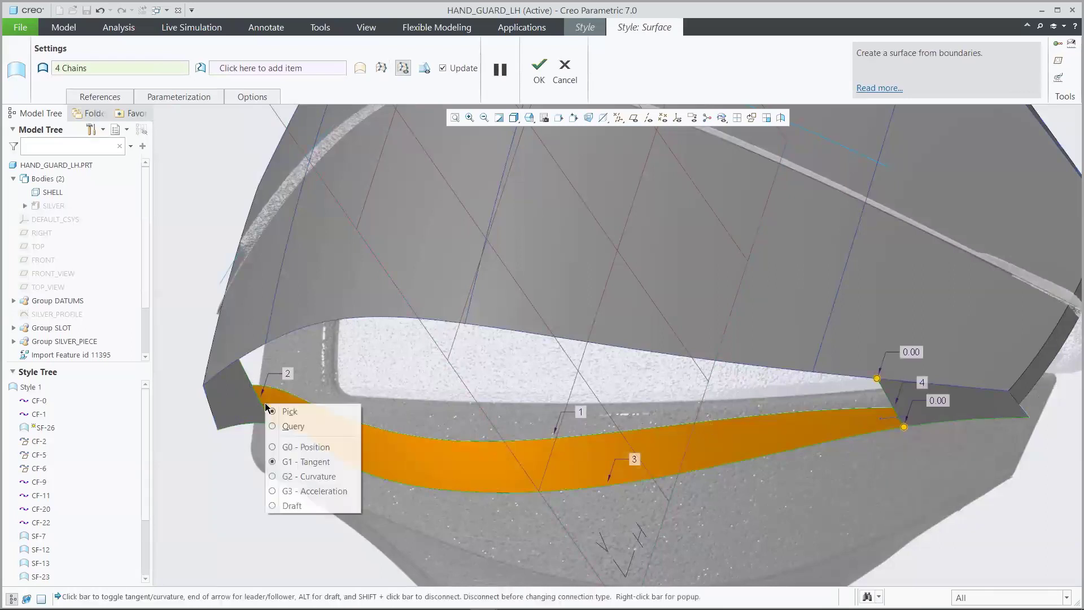
pyautogui.click(372, 454)
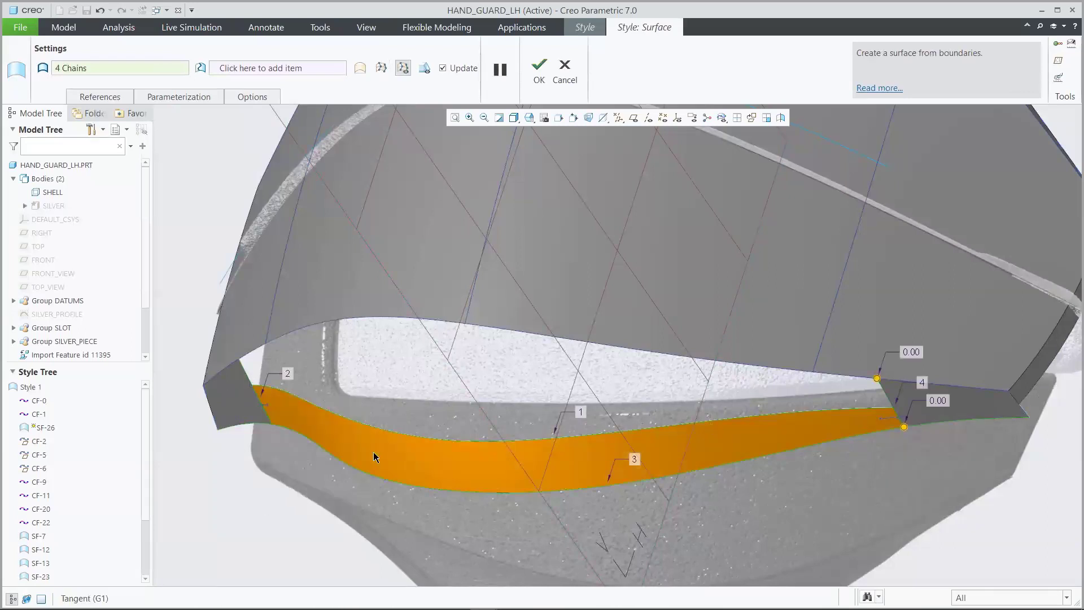
pyautogui.click(539, 69)
pyautogui.click(207, 154)
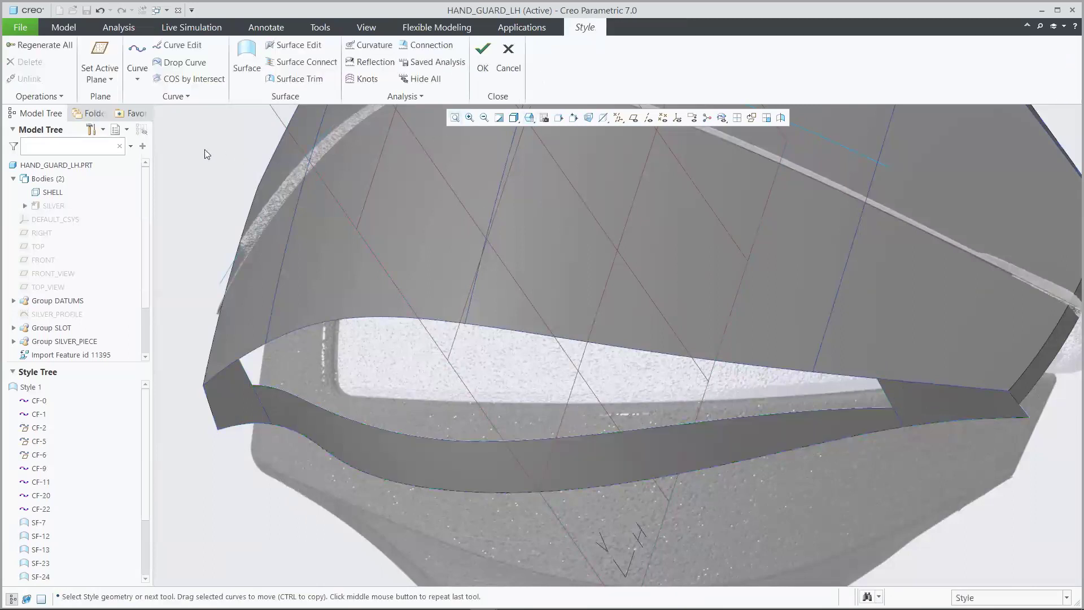
# Create a planar curve from the shell's lower edge to the upper edge of the new strip surface, near the middle of the gap.
pyautogui.click(137, 53)
pyautogui.click(58, 68)
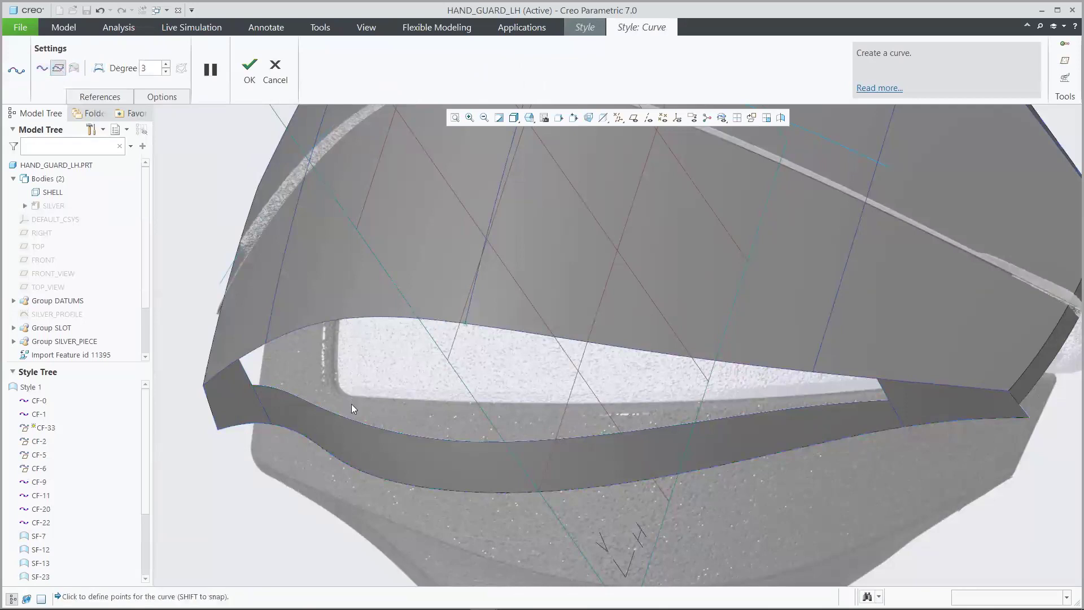
pyautogui.click(249, 71)
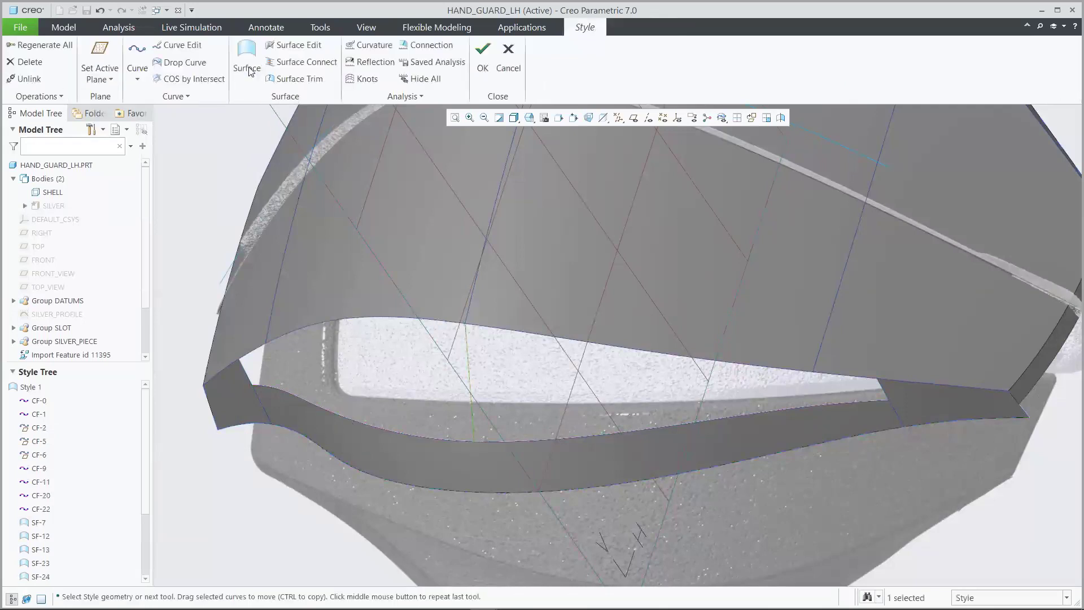
# Edit the planar curve, set its lower end tangent to G1 - Surface Tangent with the strip surface and reshape its upper end tangent.
pyautogui.scroll(-10, 219, 143)
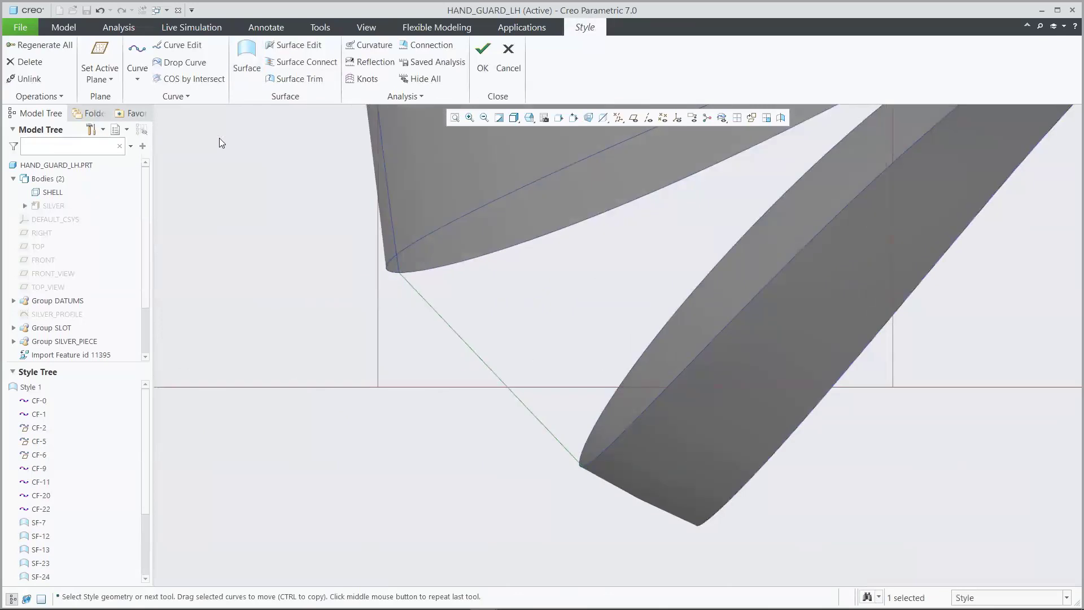
pyautogui.click(197, 49)
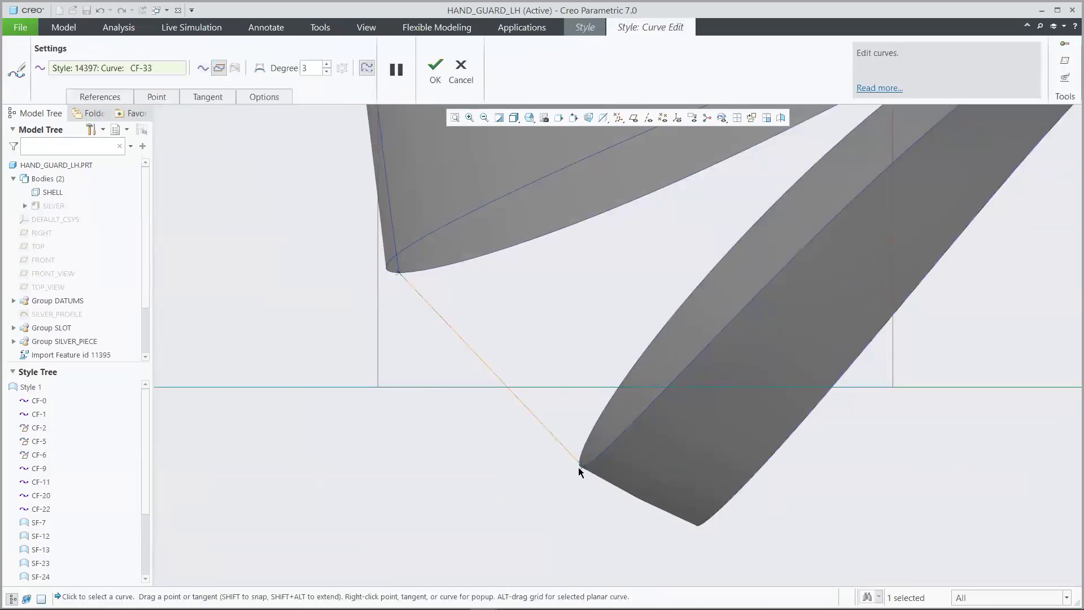
pyautogui.rightClick(548, 431)
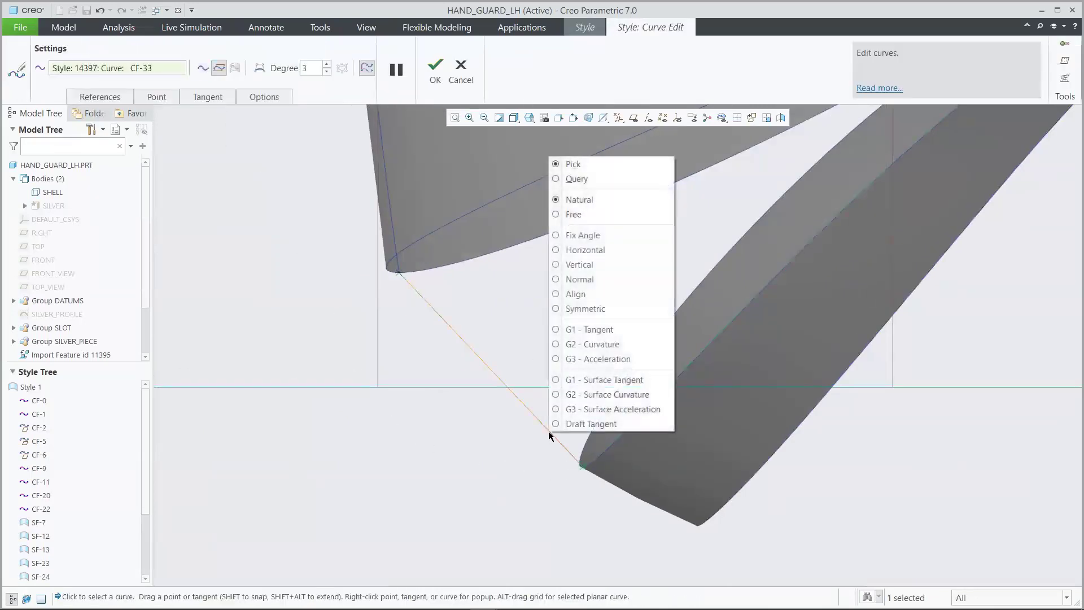
pyautogui.click(589, 380)
pyautogui.rightClick(459, 342)
pyautogui.click(489, 380)
pyautogui.moveTo(459, 343); pyautogui.dragTo(483, 337)
pyautogui.click(436, 79)
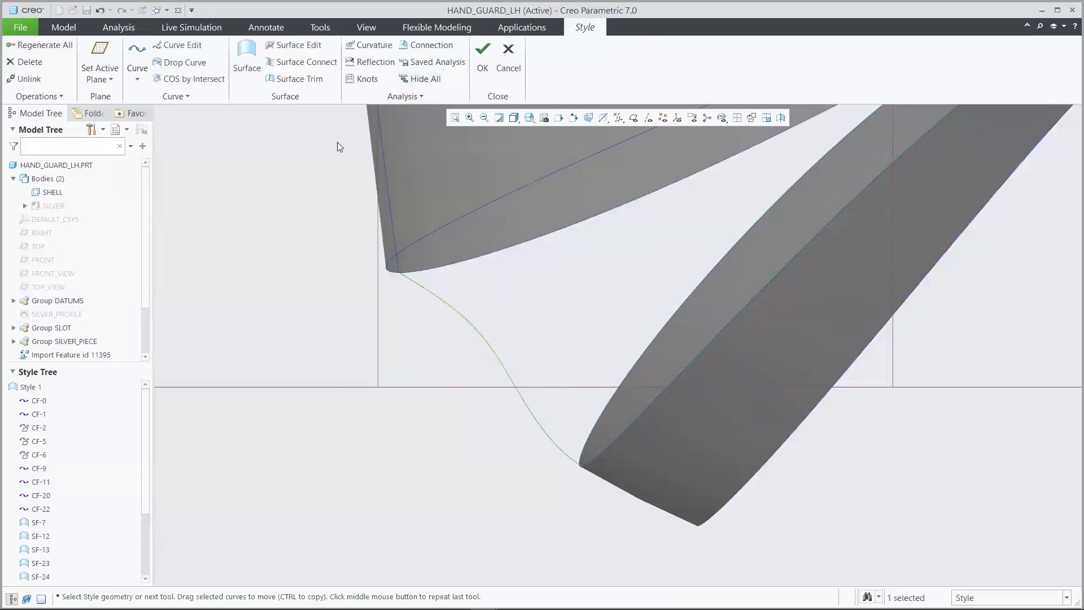
pyautogui.press('Escape')
pyautogui.hotkey('ctrl', 'd')
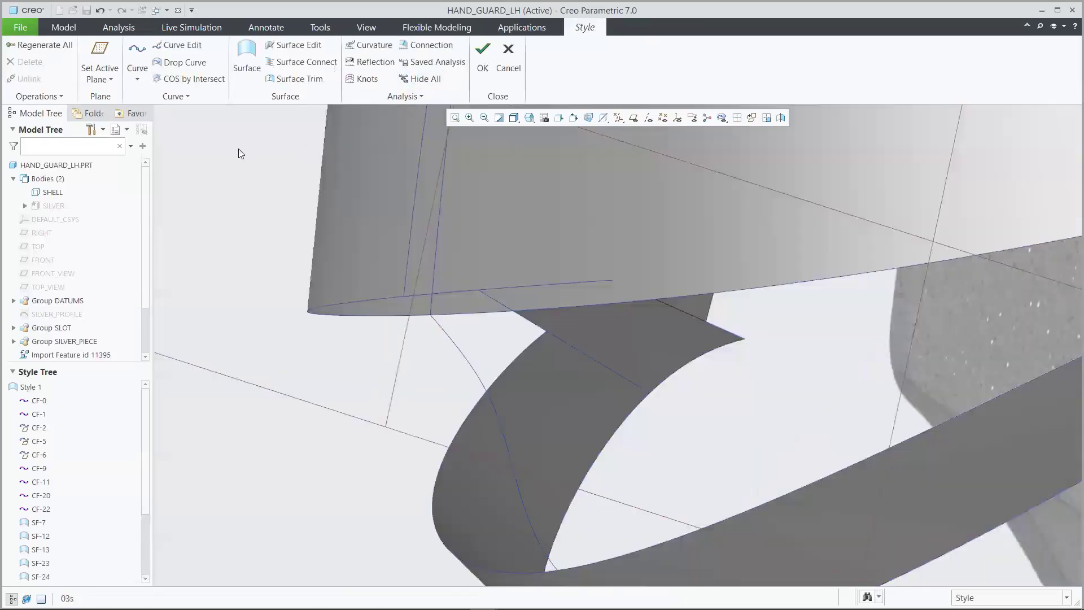
# Define a surface across the remaining gap from the shell edge, both end surfaces' edges and the strip's upper curve, with G1 - Tangent connections at the ends and strip.
pyautogui.click(249, 53)
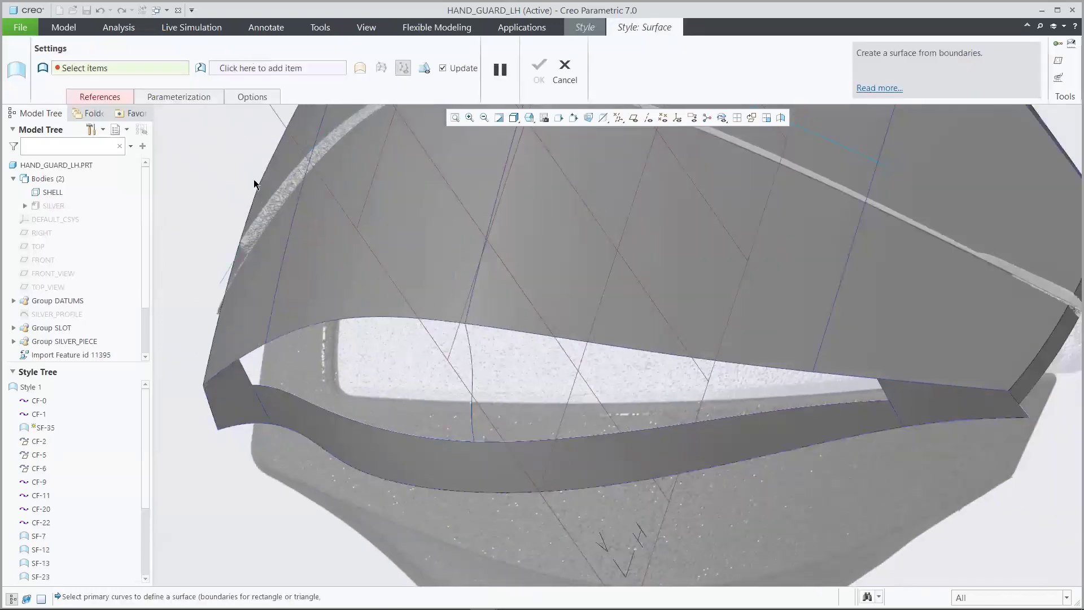
pyautogui.click(293, 329)
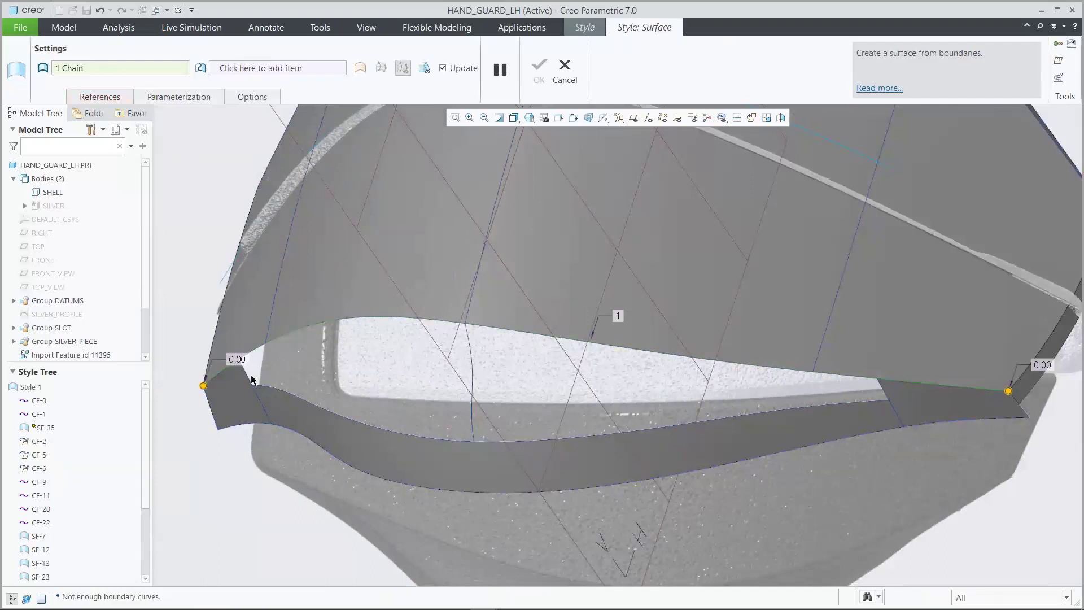
pyautogui.keyDown('ctrl'); pyautogui.click(255, 389); pyautogui.keyUp('ctrl')
pyautogui.keyDown('ctrl'); pyautogui.click(334, 418); pyautogui.keyUp('ctrl')
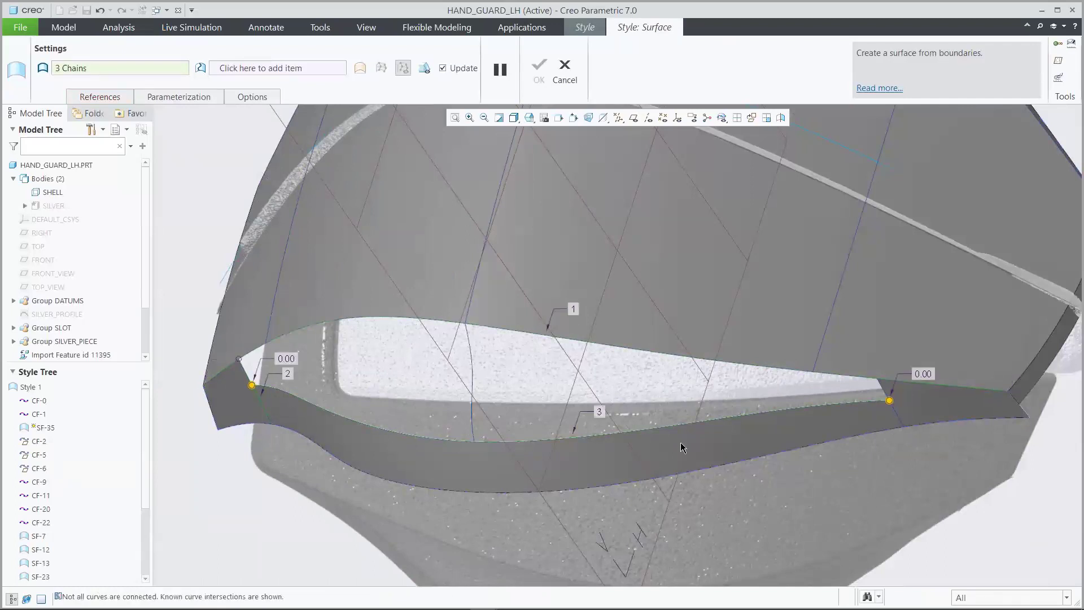
pyautogui.keyDown('ctrl'); pyautogui.click(879, 388); pyautogui.keyUp('ctrl')
pyautogui.rightClick(876, 389)
pyautogui.click(839, 398)
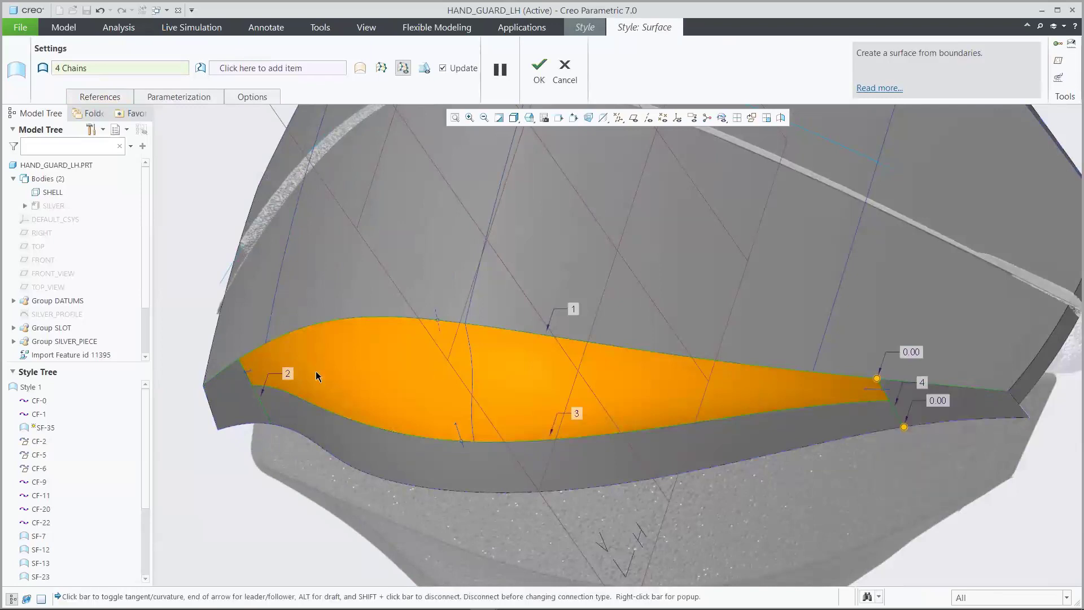
pyautogui.rightClick(252, 375)
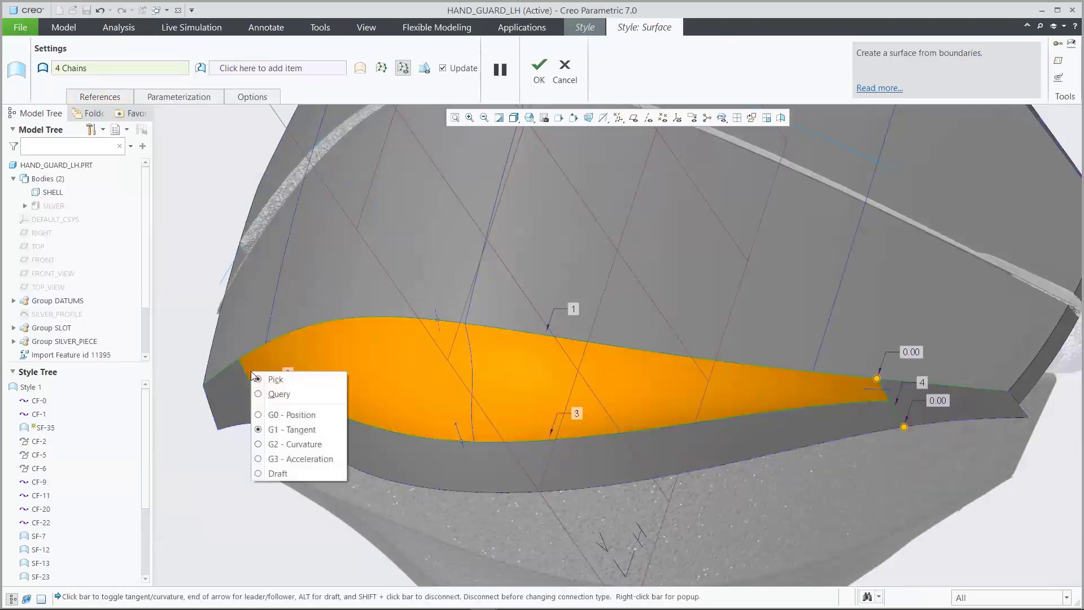
pyautogui.rightClick(456, 429)
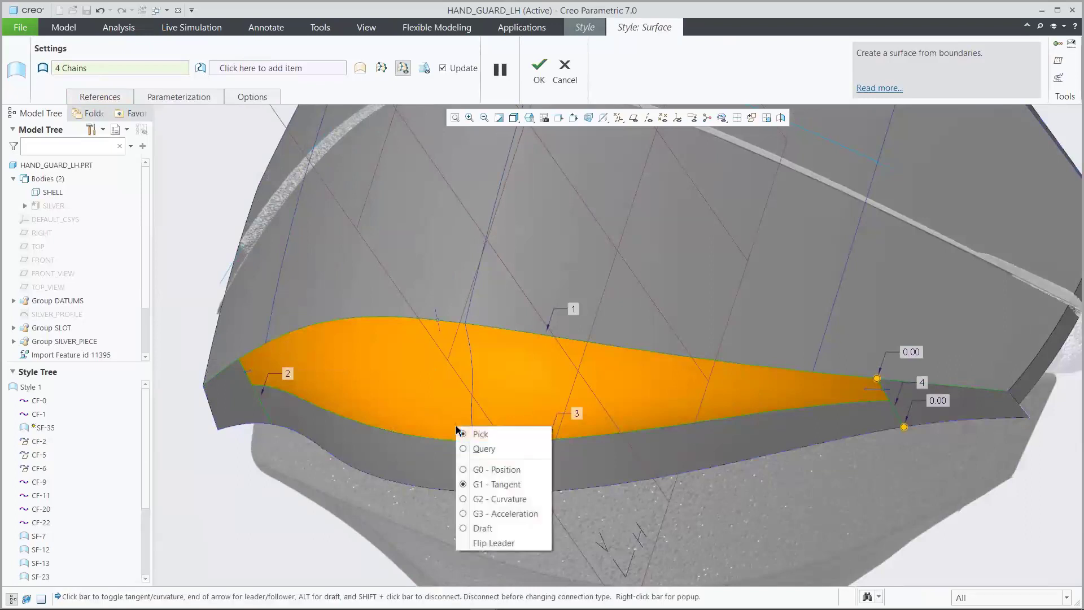
pyautogui.click(505, 398)
# Add the planar curve as the gap surface's internal curve and complete the surface.
pyautogui.click(288, 68)
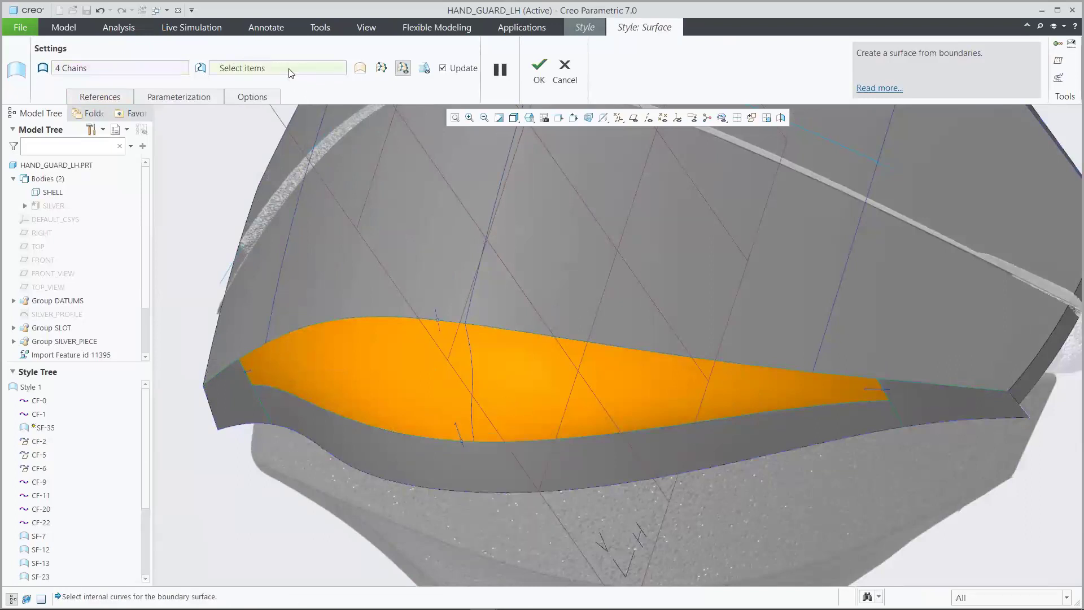
pyautogui.click(472, 361)
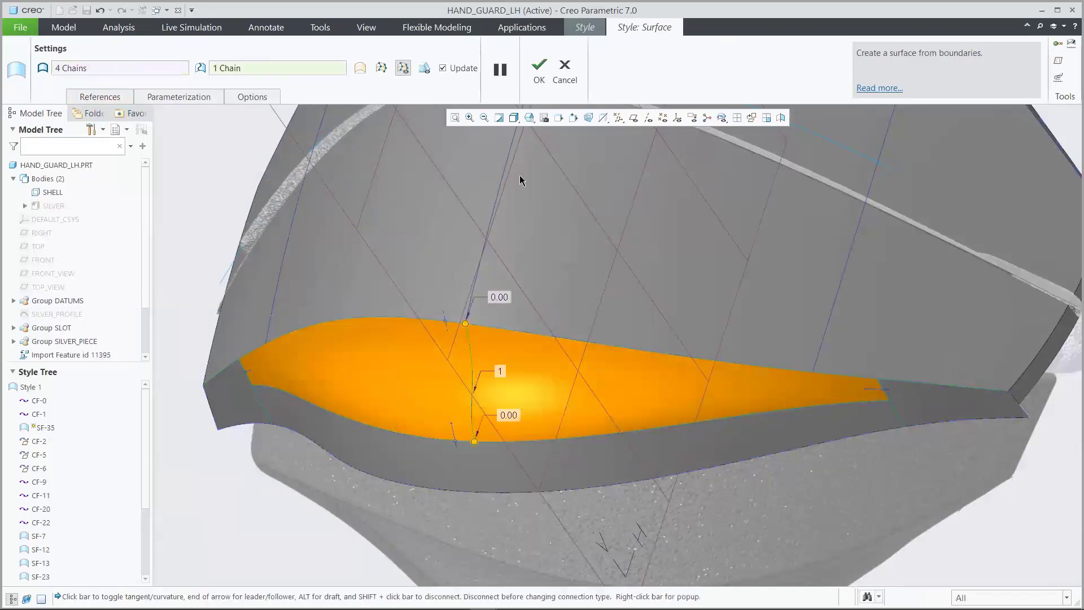
pyautogui.click(539, 72)
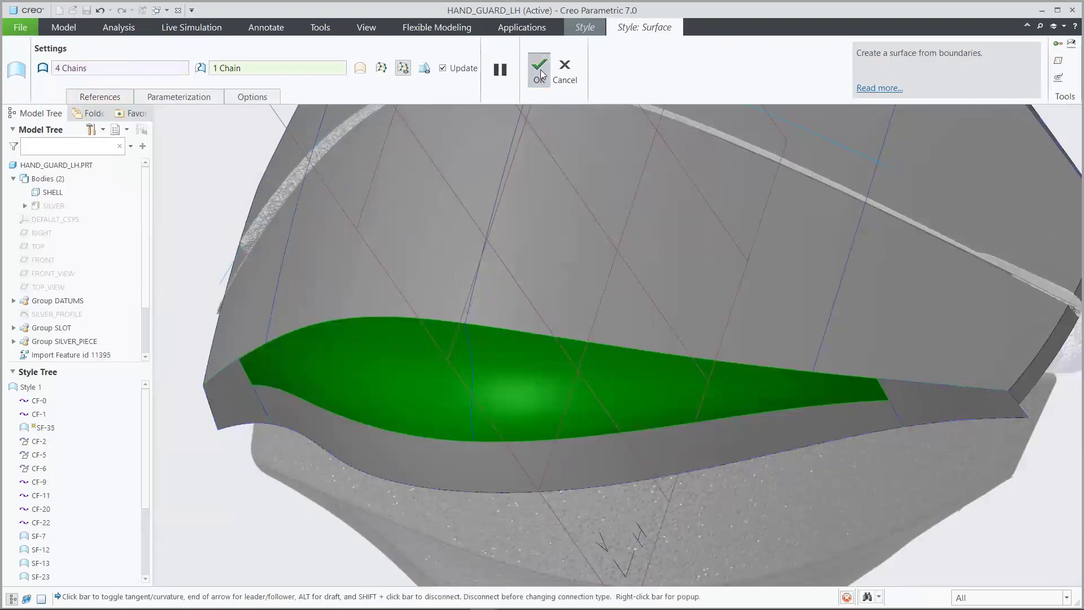
pyautogui.click(210, 160)
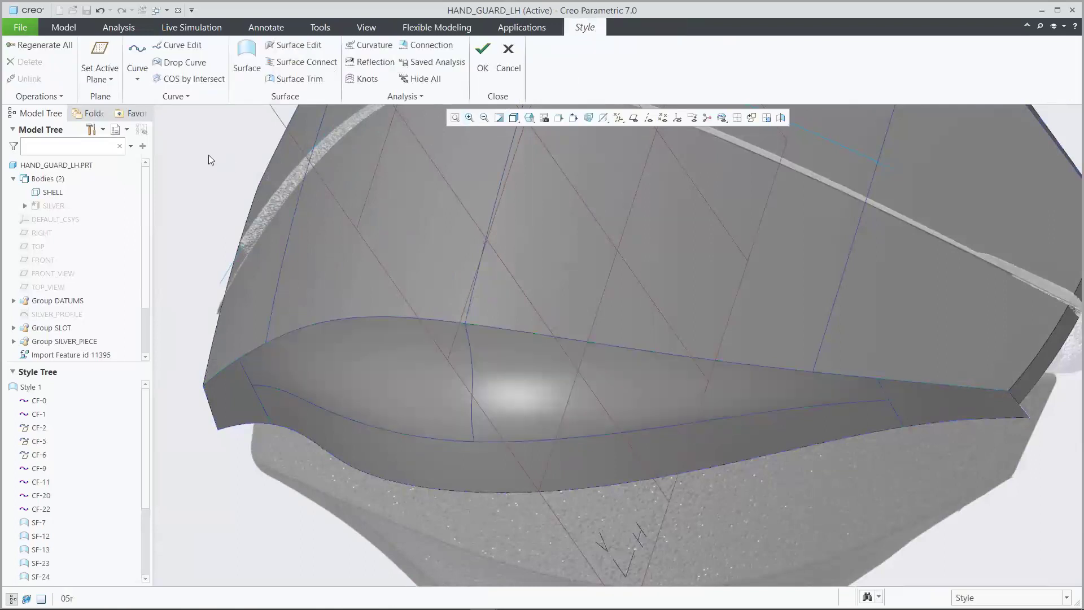
# Examine the continuity of all the Style surfaces with a quick zebra Reflection analysis using 36 lights.
pyautogui.hotkey('ctrl', 'd')
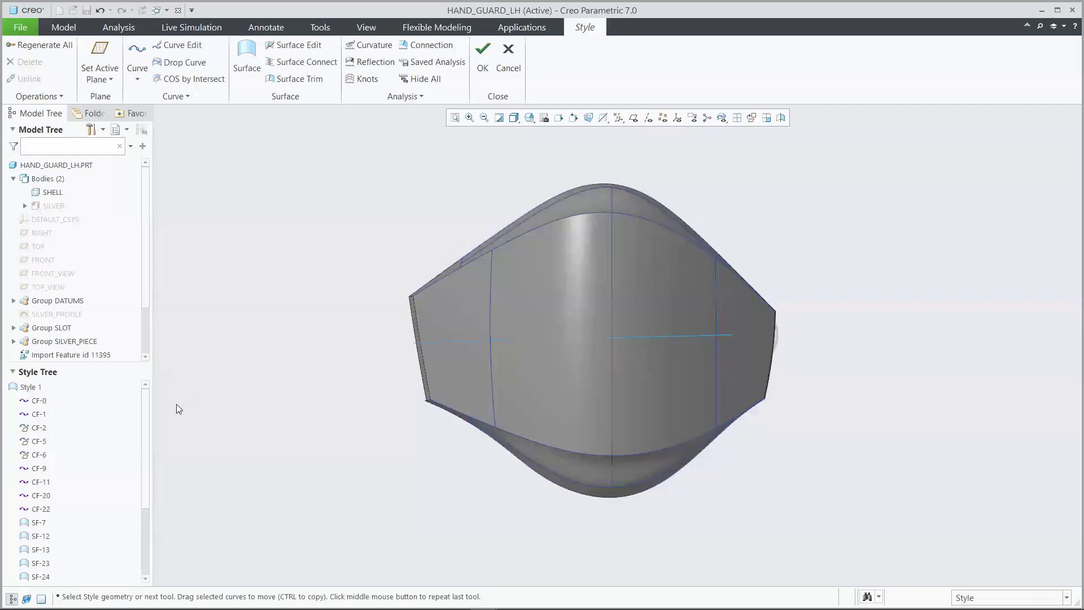
pyautogui.moveTo(141, 419); pyautogui.dragTo(150, 501)
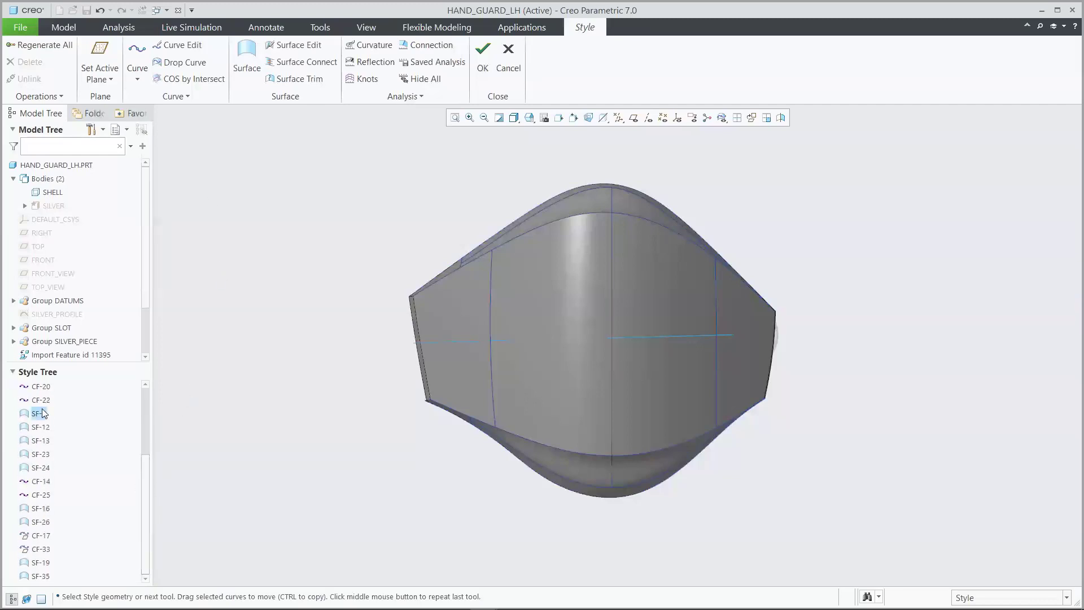
pyautogui.click(41, 413)
pyautogui.keyDown('shift'); pyautogui.click(40, 576); pyautogui.keyUp('shift')
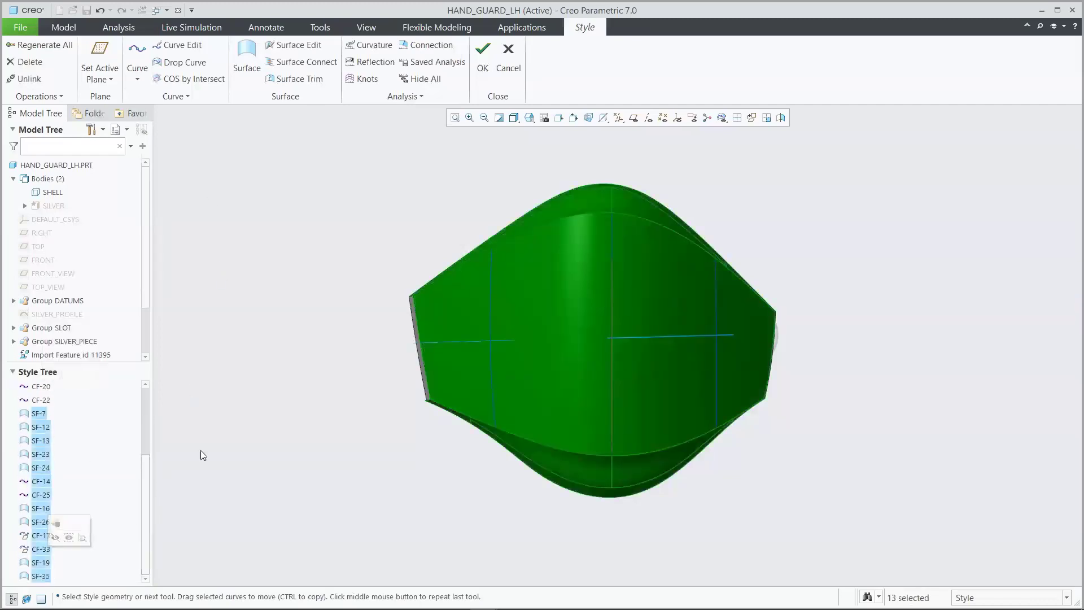
pyautogui.click(373, 61)
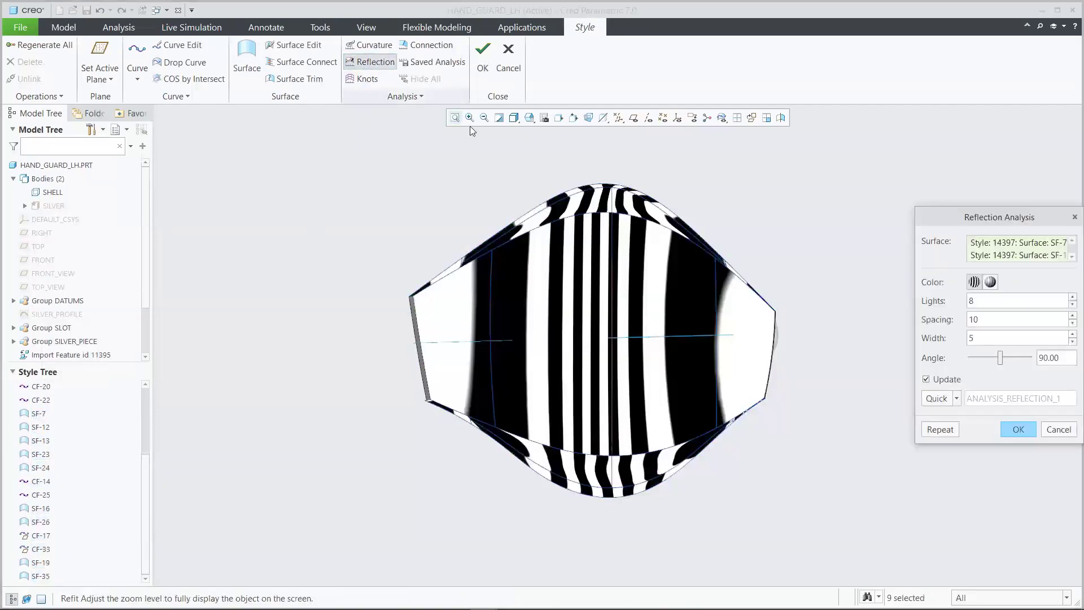
pyautogui.doubleClick(976, 305)
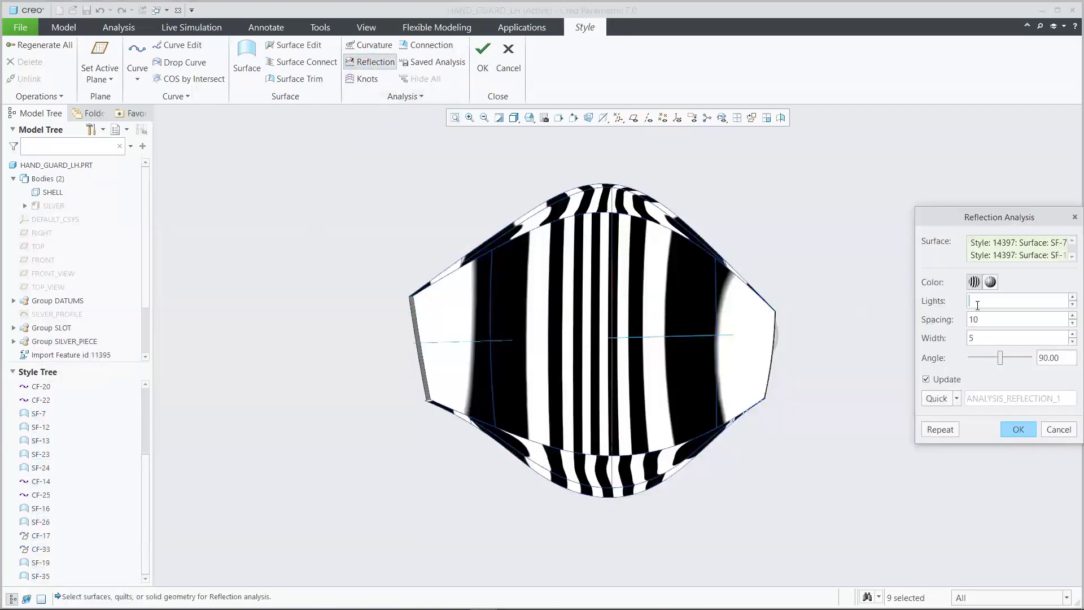
pyautogui.write('36')
pyautogui.press('Return')
pyautogui.moveTo(600, 294)
pyautogui.mouseDown(button='middle')
pyautogui.moveTo(596, 270)
pyautogui.moveTo(727, 377)
pyautogui.mouseUp(button='middle')
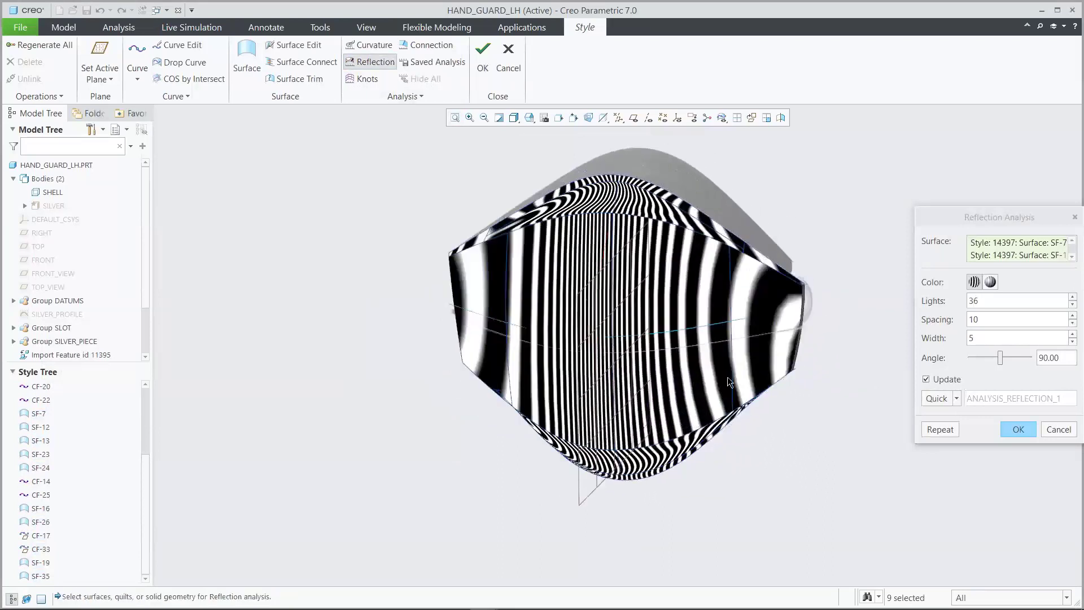
pyautogui.click(1016, 430)
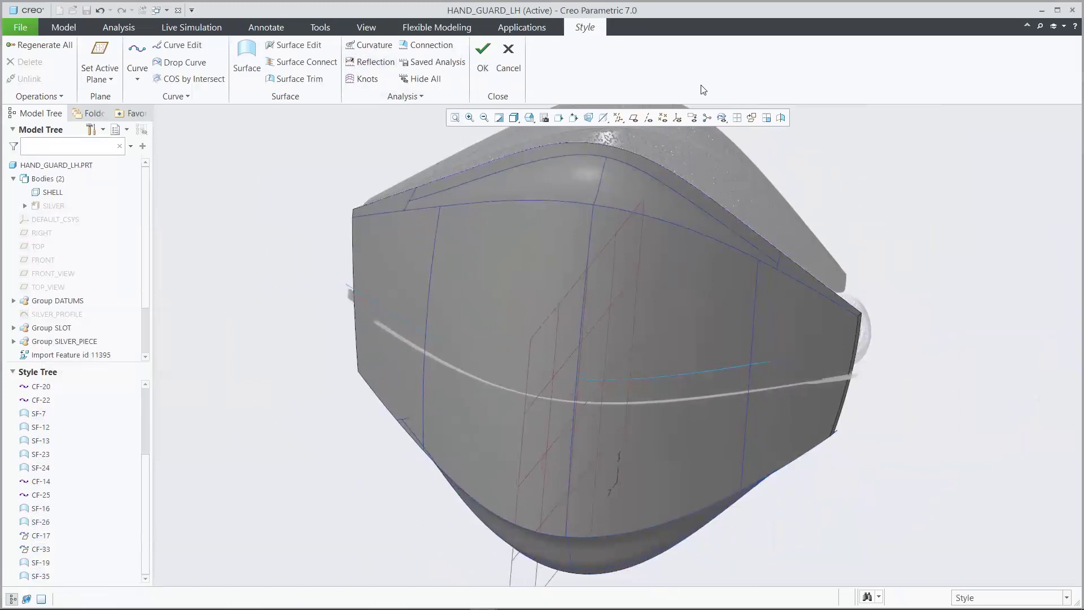
# Complete the Style feature and hide both reference images in the model.
pyautogui.click(483, 57)
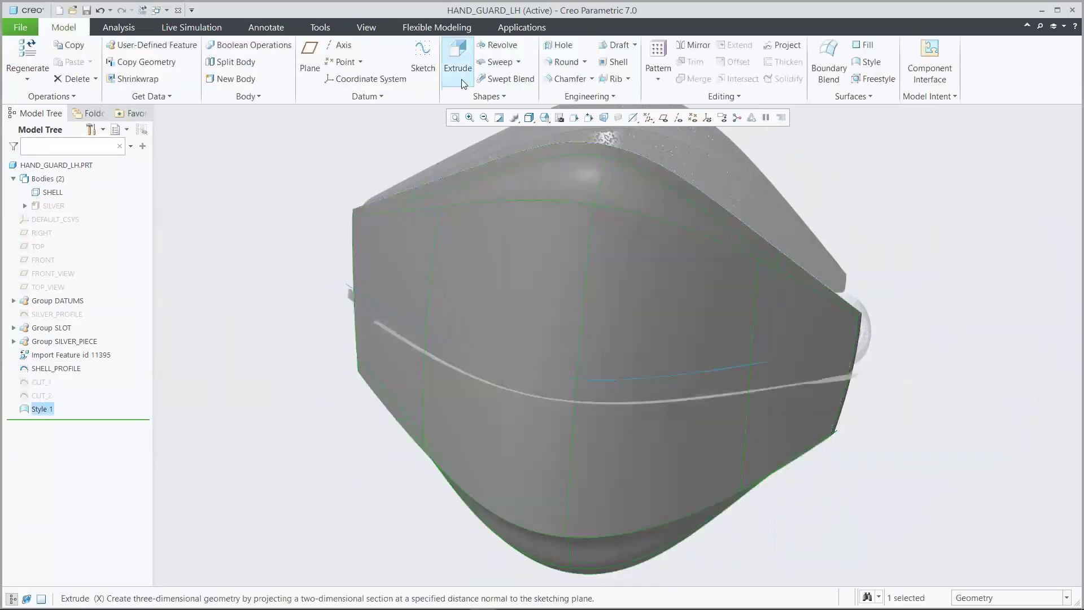
pyautogui.click(294, 163)
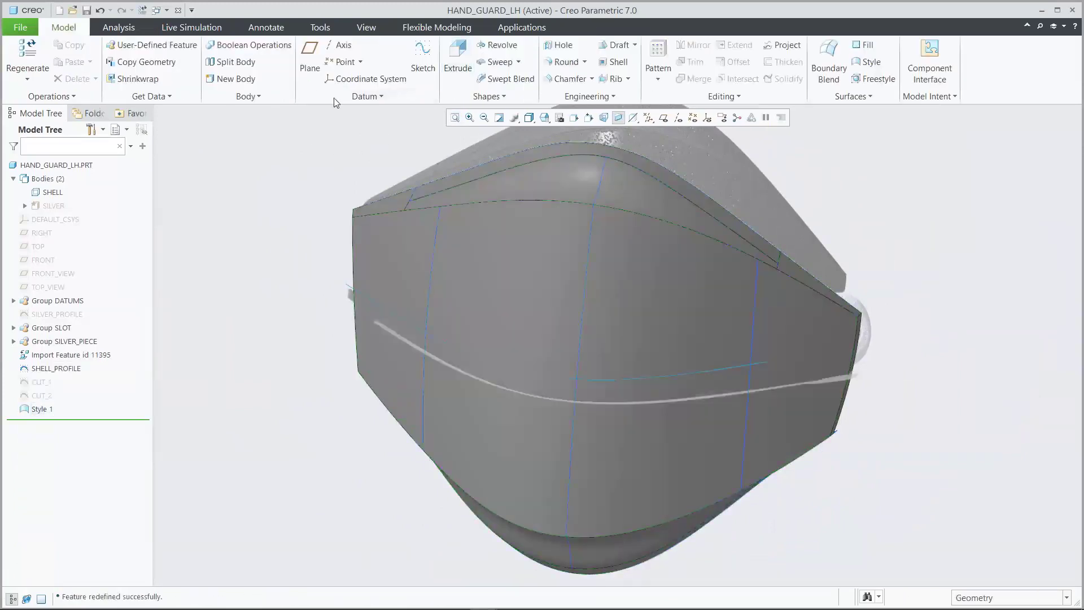
pyautogui.click(367, 27)
pyautogui.click(540, 96)
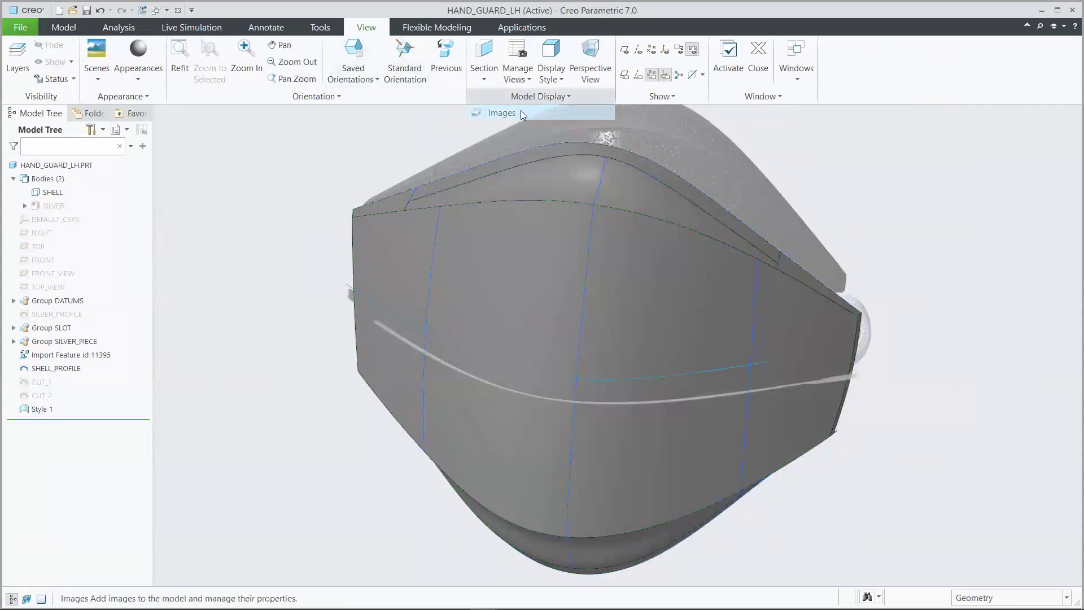
pyautogui.click(496, 110)
pyautogui.click(169, 74)
pyautogui.click(181, 92)
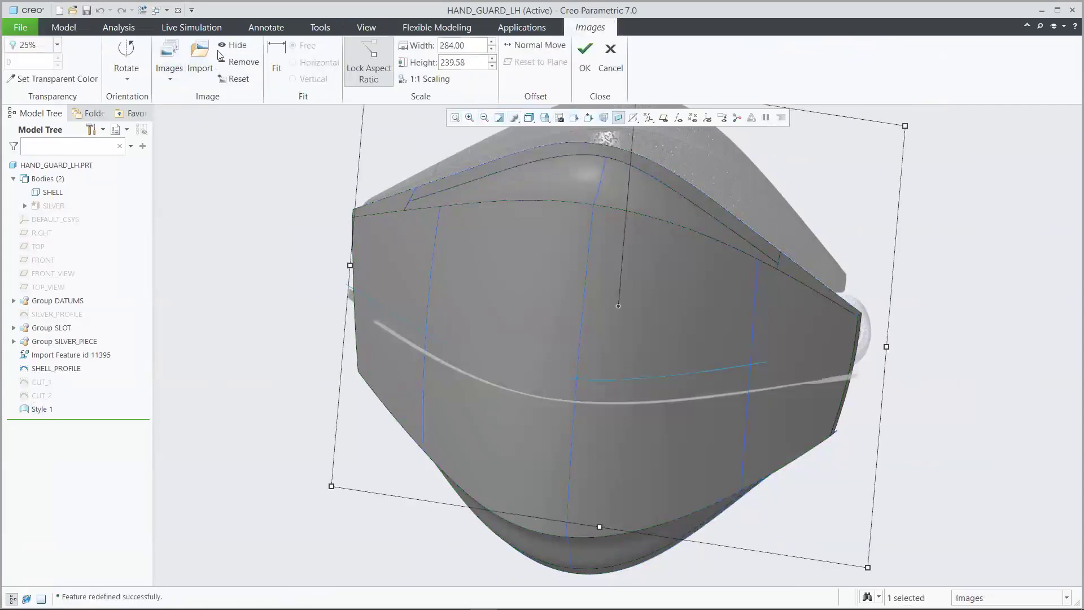
pyautogui.click(231, 46)
pyautogui.click(169, 74)
pyautogui.click(185, 107)
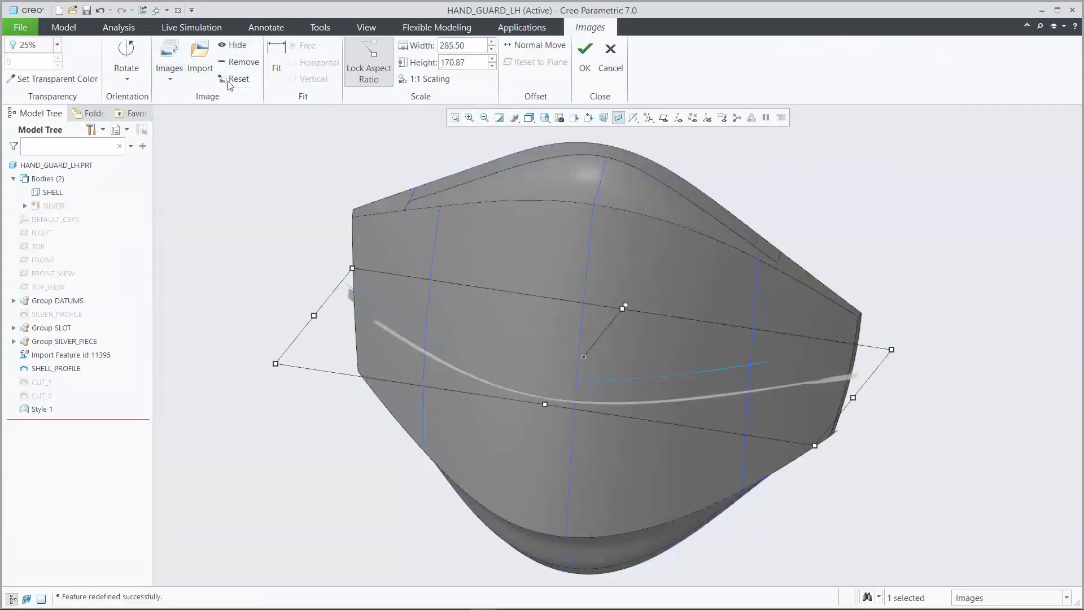
pyautogui.click(233, 46)
pyautogui.click(584, 56)
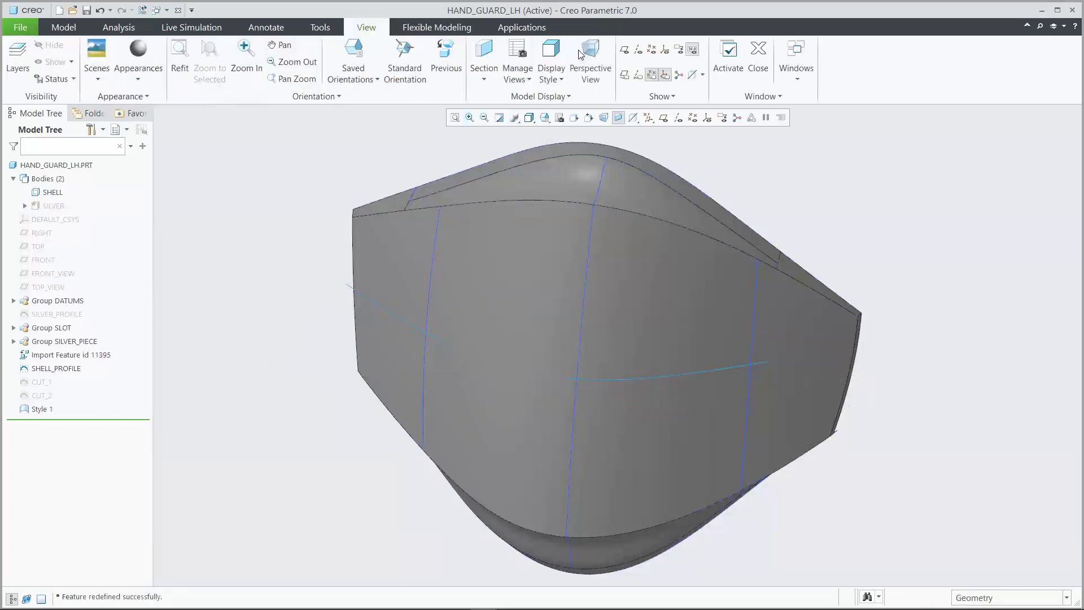
pyautogui.click(63, 27)
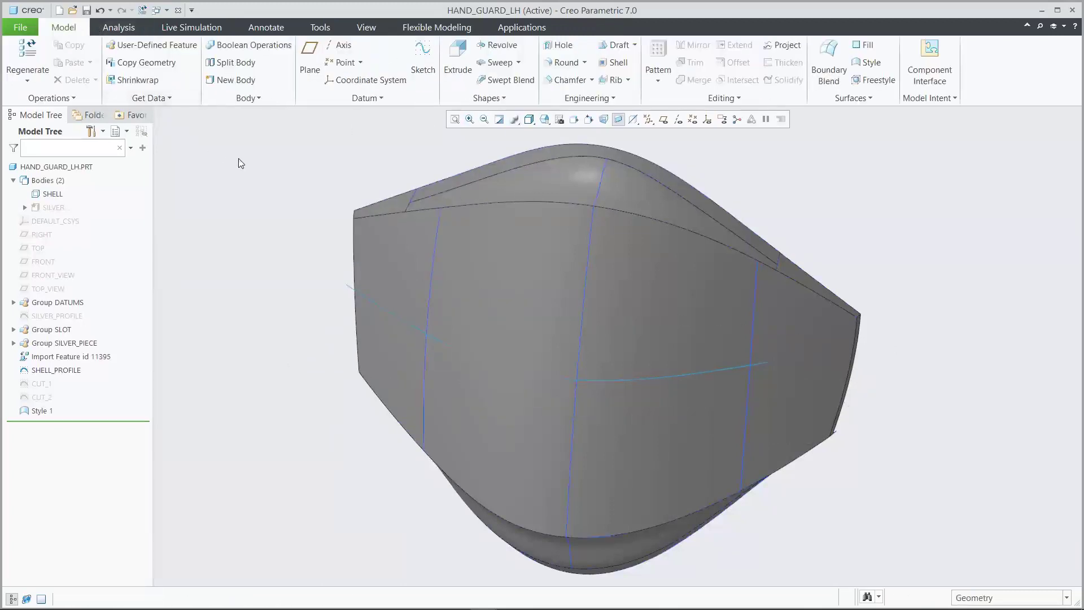
# Merge the Style quilt with the imported end-wall quilt at one end of the shell, filtering the selection to quilts.
pyautogui.hotkey('ctrl', 'd')
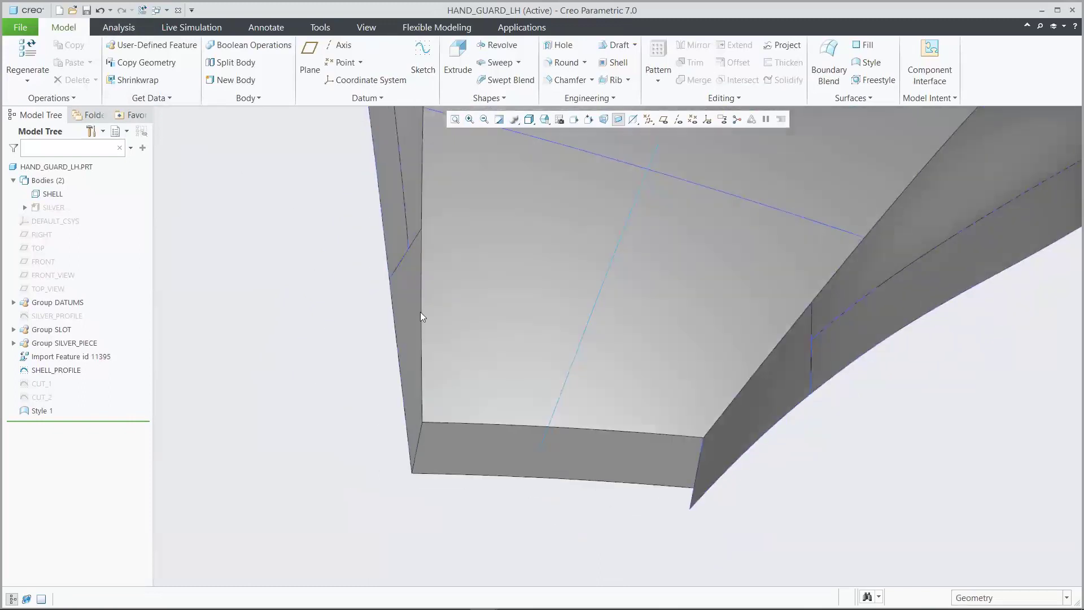
pyautogui.click(978, 595)
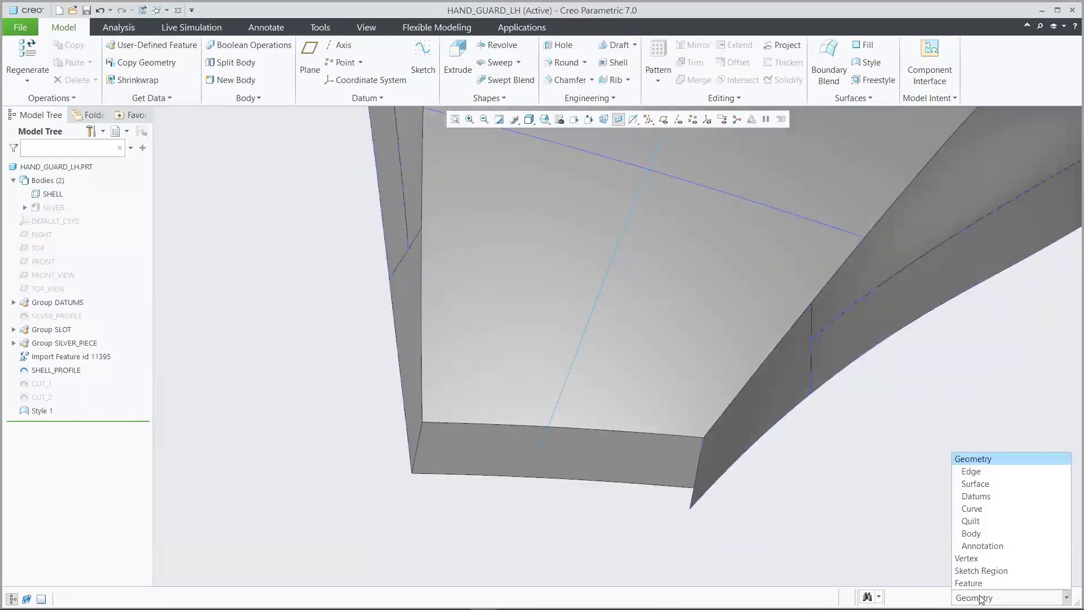
pyautogui.click(976, 523)
pyautogui.click(642, 337)
pyautogui.keyDown('ctrl'); pyautogui.click(628, 451); pyautogui.keyUp('ctrl')
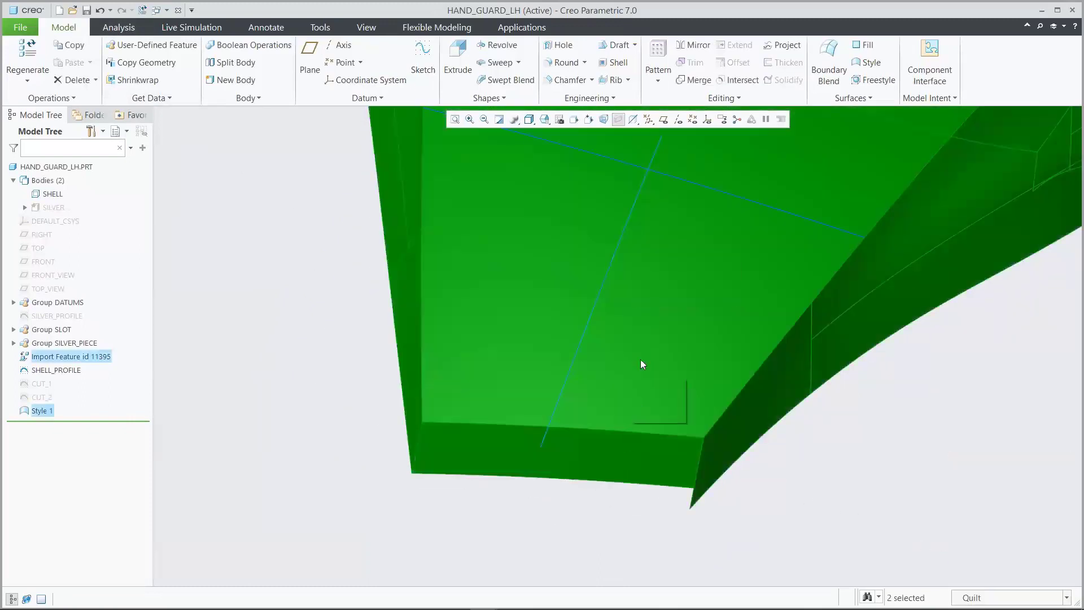
pyautogui.click(687, 79)
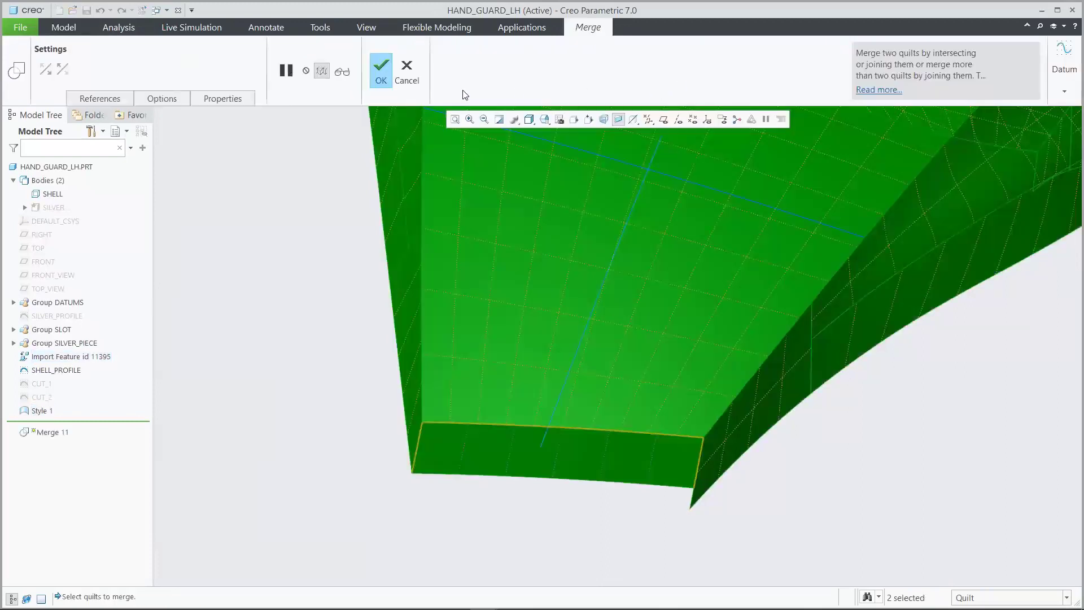
pyautogui.click(383, 67)
pyautogui.click(254, 161)
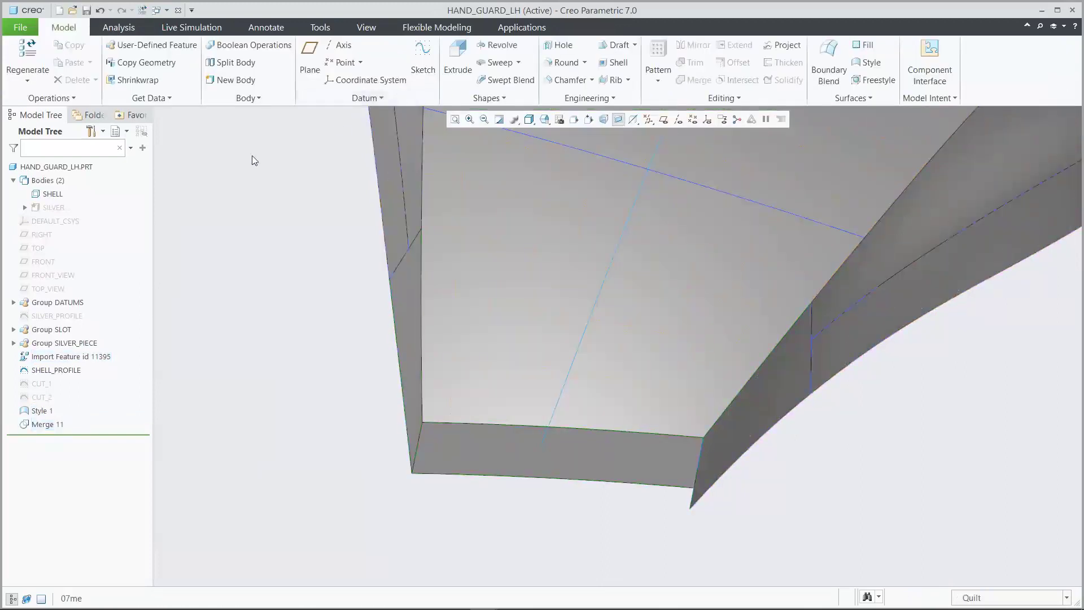
# Merge the combined shell quilt with the end-wall quilt at the opposite end of the shell.
pyautogui.scroll(-3, 251, 158)
pyautogui.click(649, 286)
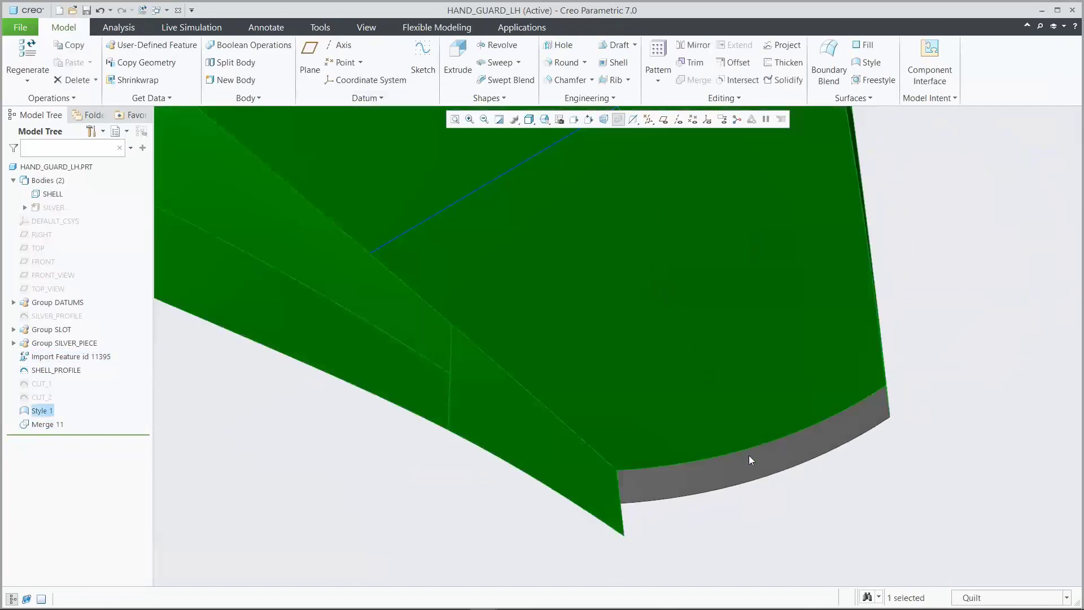
pyautogui.keyDown('ctrl'); pyautogui.click(750, 459); pyautogui.keyUp('ctrl')
pyautogui.click(694, 80)
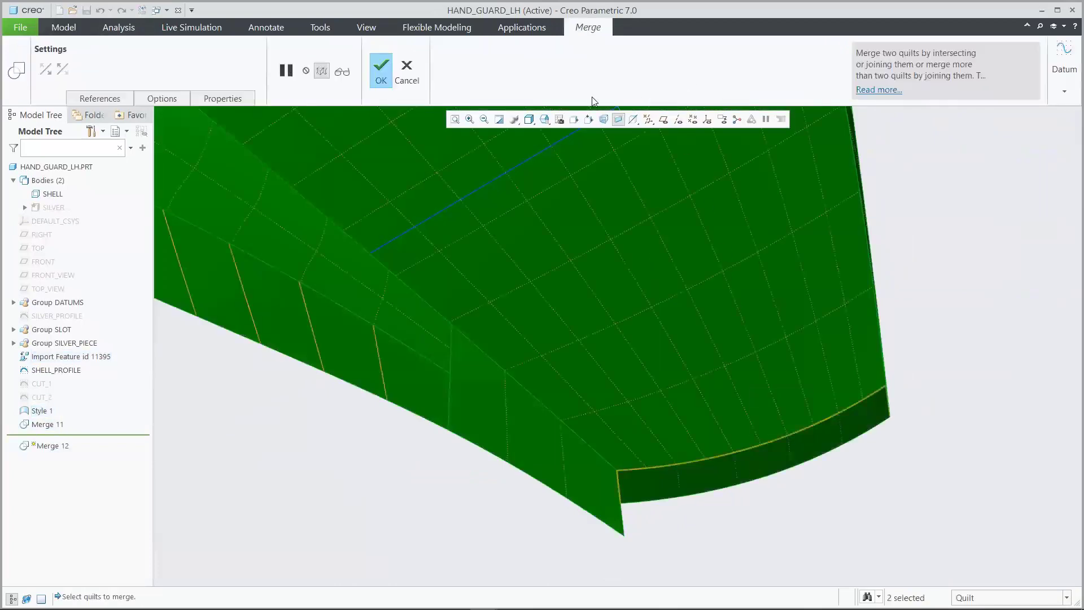
pyautogui.click(381, 70)
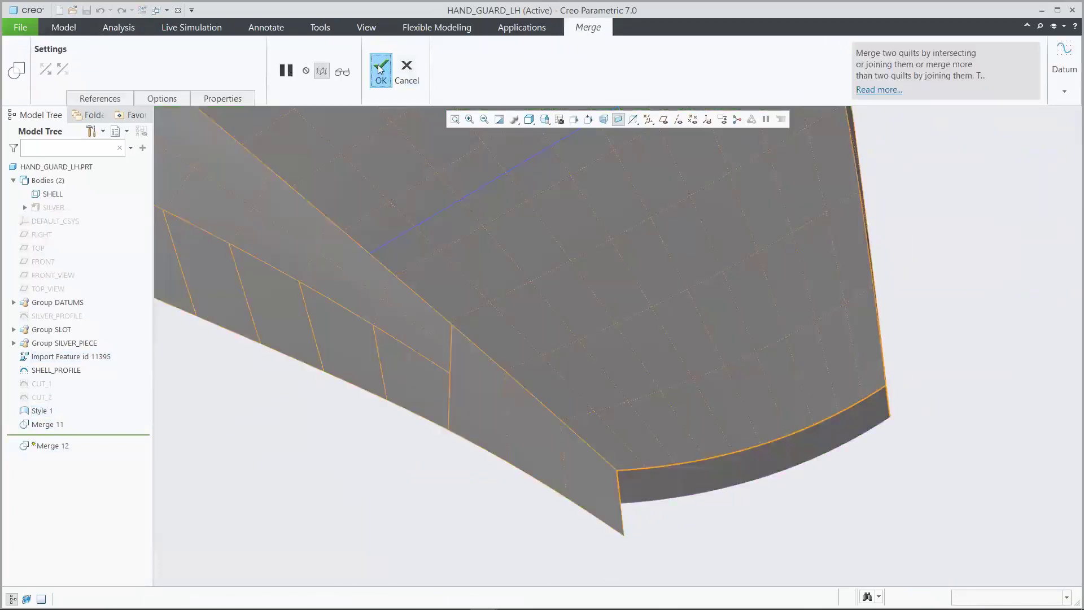
pyautogui.click(912, 217)
# Extrude the CUT_1 sketch as a surface that removes material from the shell quilt, with flipped direction and through-all depth.
pyautogui.hotkey('ctrl', 'd')
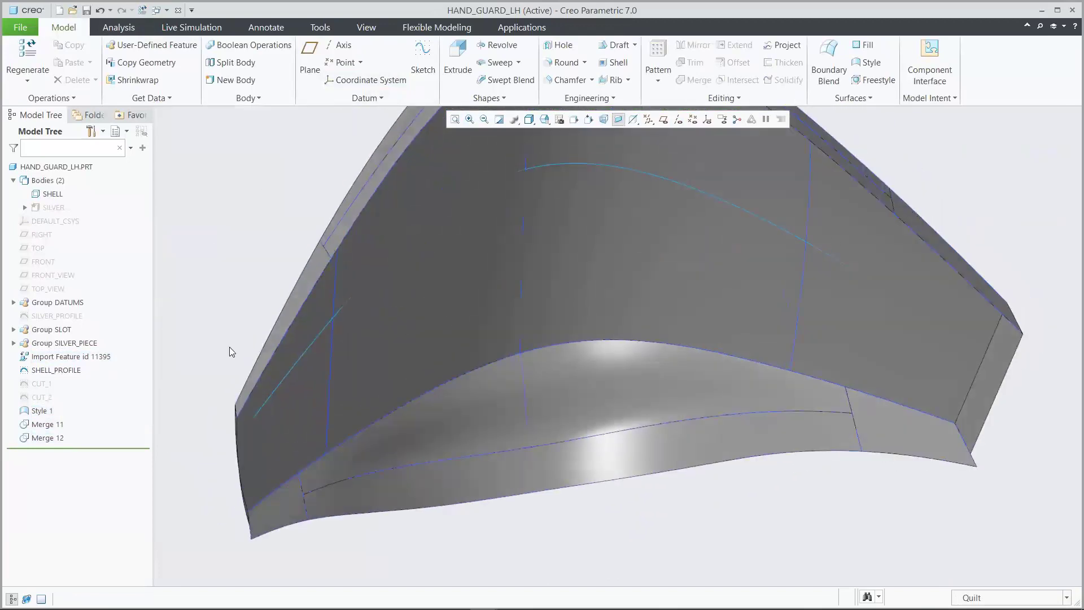
pyautogui.click(49, 384)
pyautogui.click(49, 358)
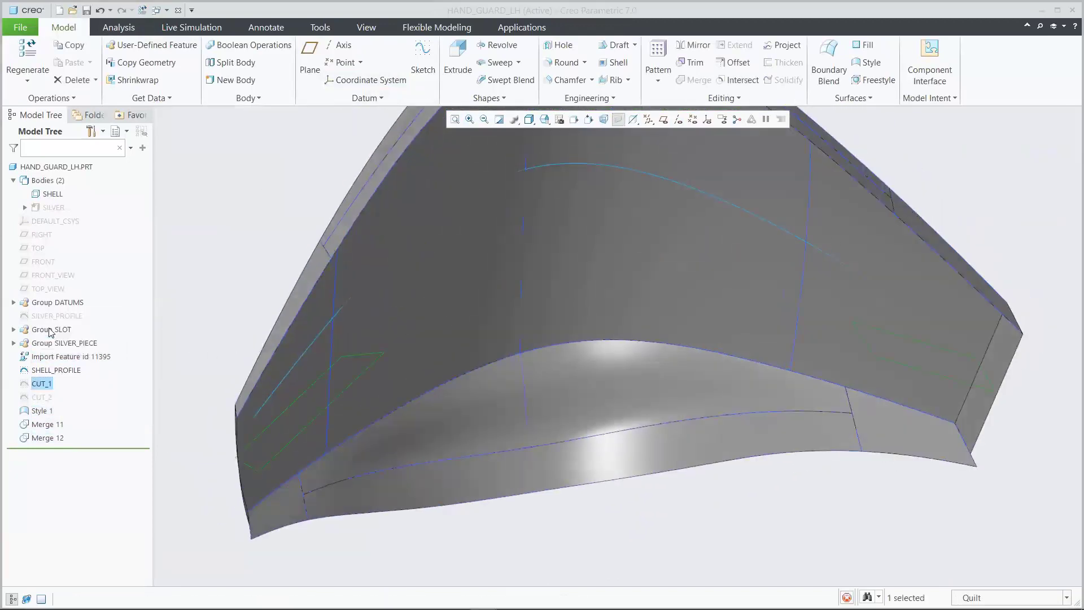
pyautogui.click(57, 78)
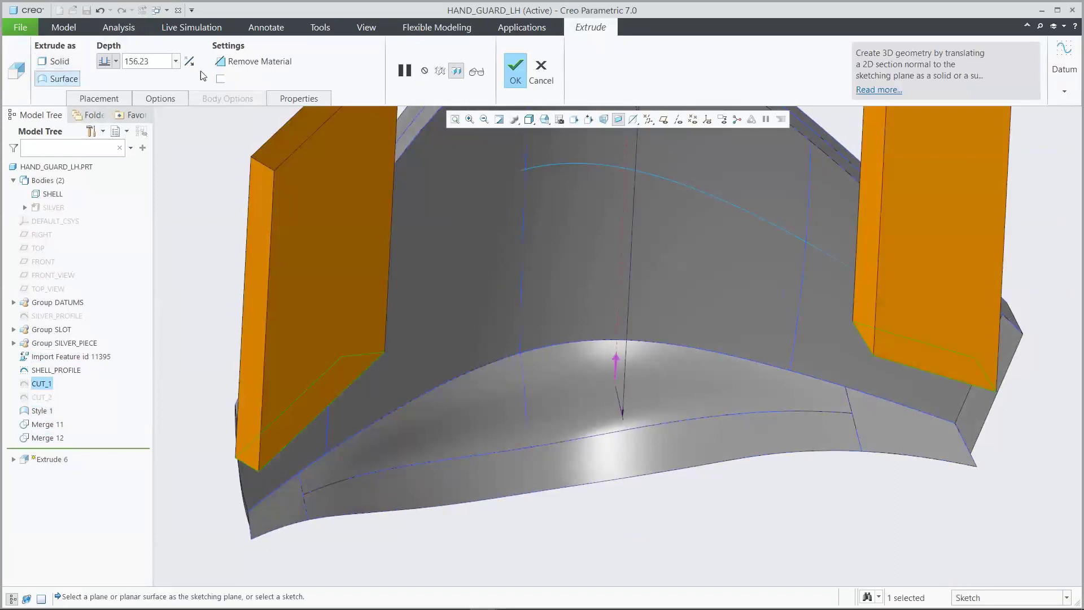
pyautogui.click(242, 62)
pyautogui.click(463, 248)
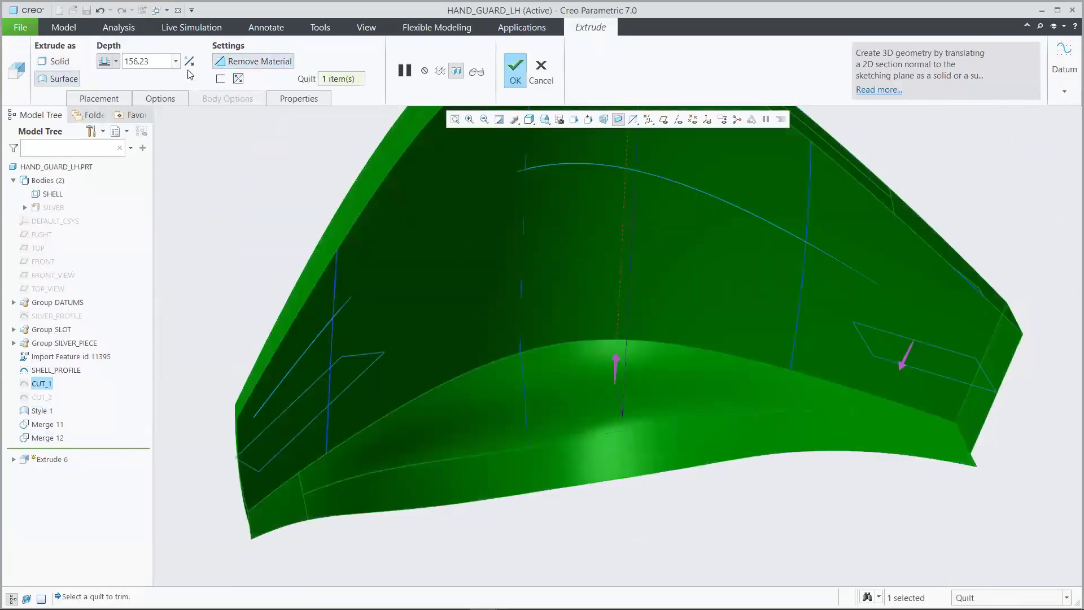
pyautogui.click(116, 61)
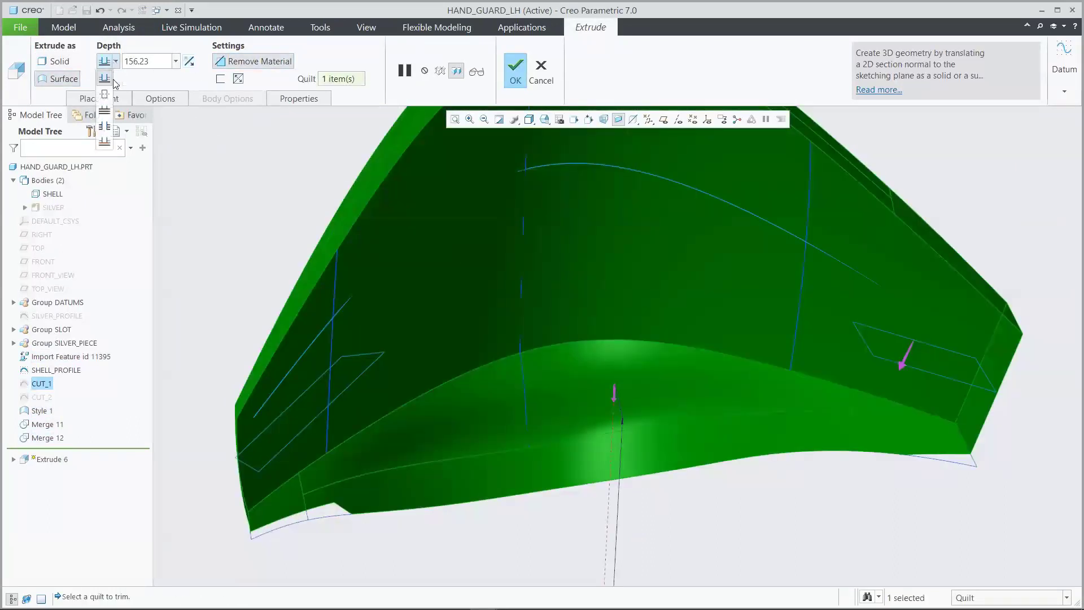
pyautogui.click(106, 126)
pyautogui.click(515, 71)
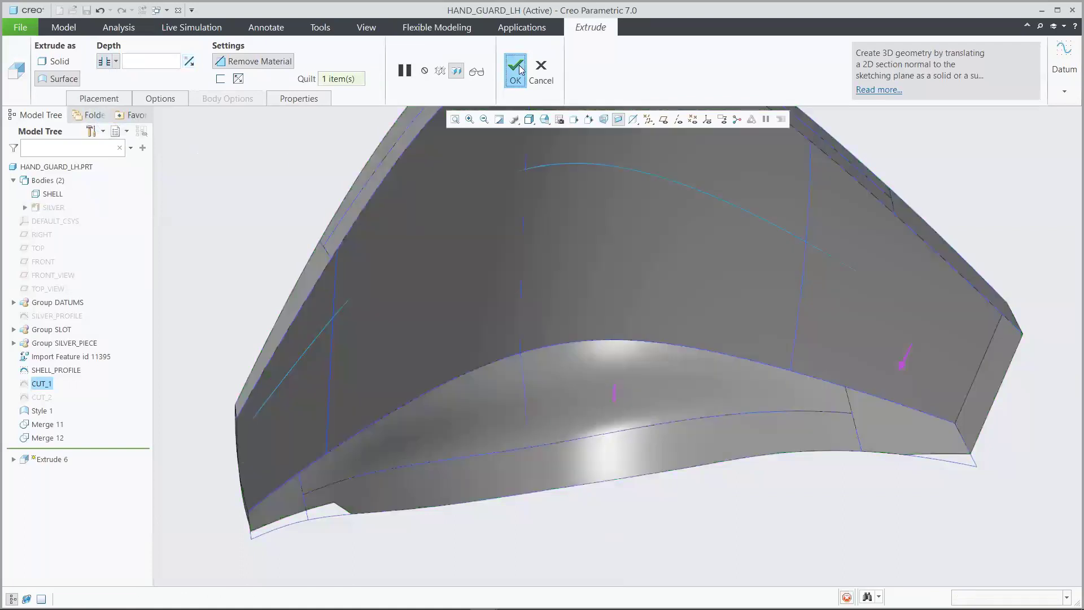
pyautogui.click(226, 167)
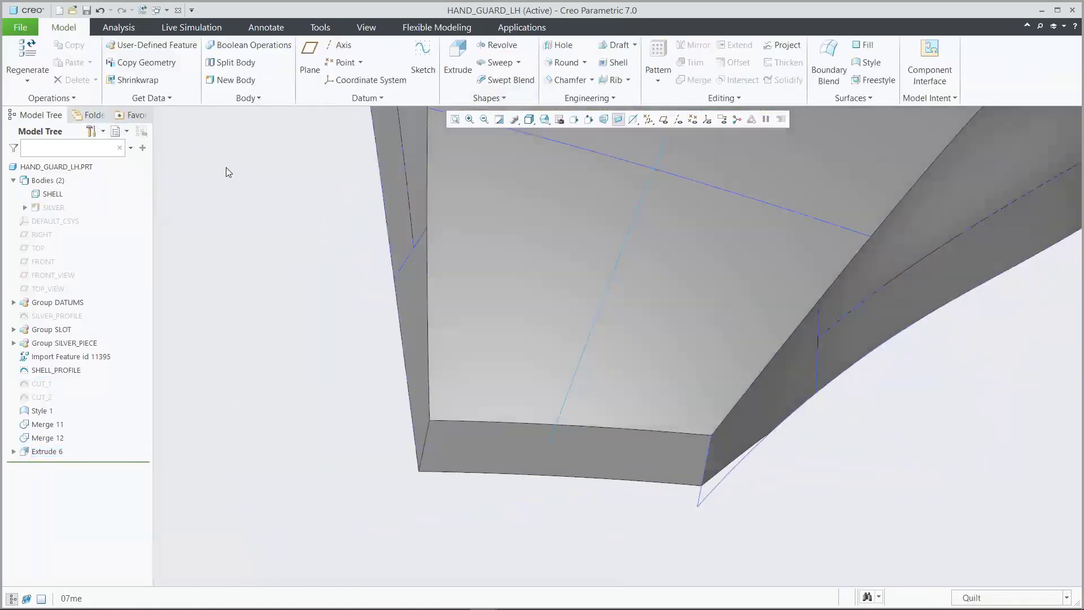
# Round both corner edges of the shell's end wall with a 12 mm radius.
pyautogui.click(564, 62)
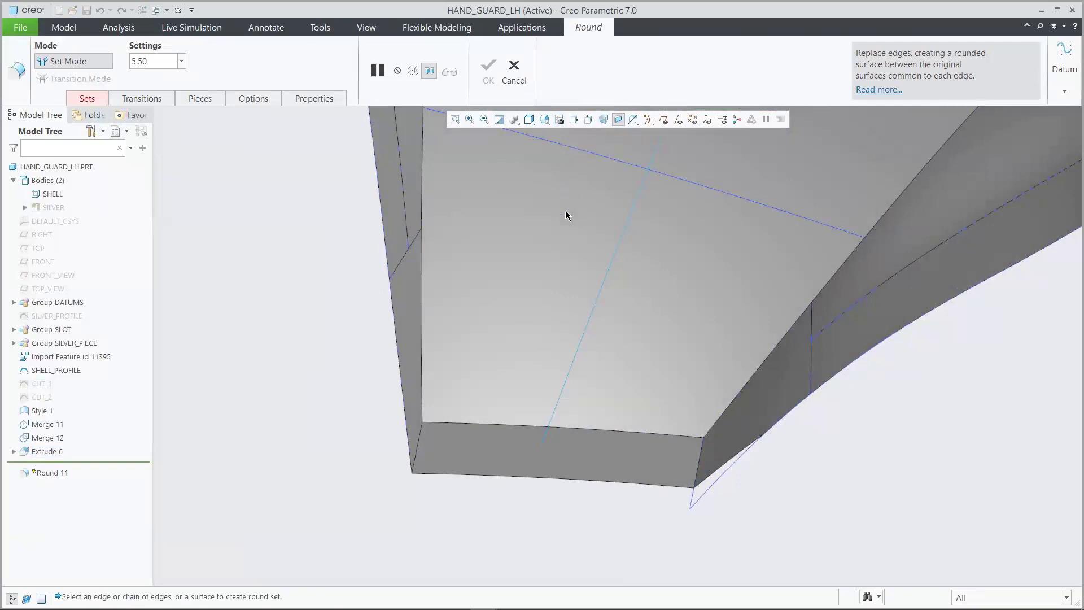
pyautogui.click(419, 435)
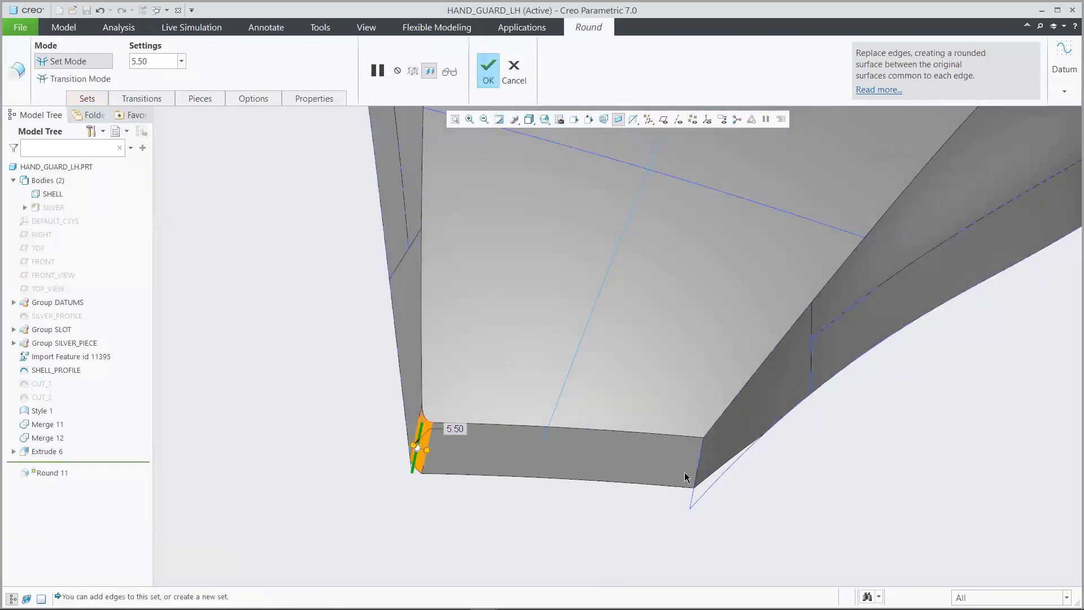
pyautogui.keyDown('ctrl'); pyautogui.click(700, 454); pyautogui.keyUp('ctrl')
pyautogui.click(170, 66)
pyautogui.write('12')
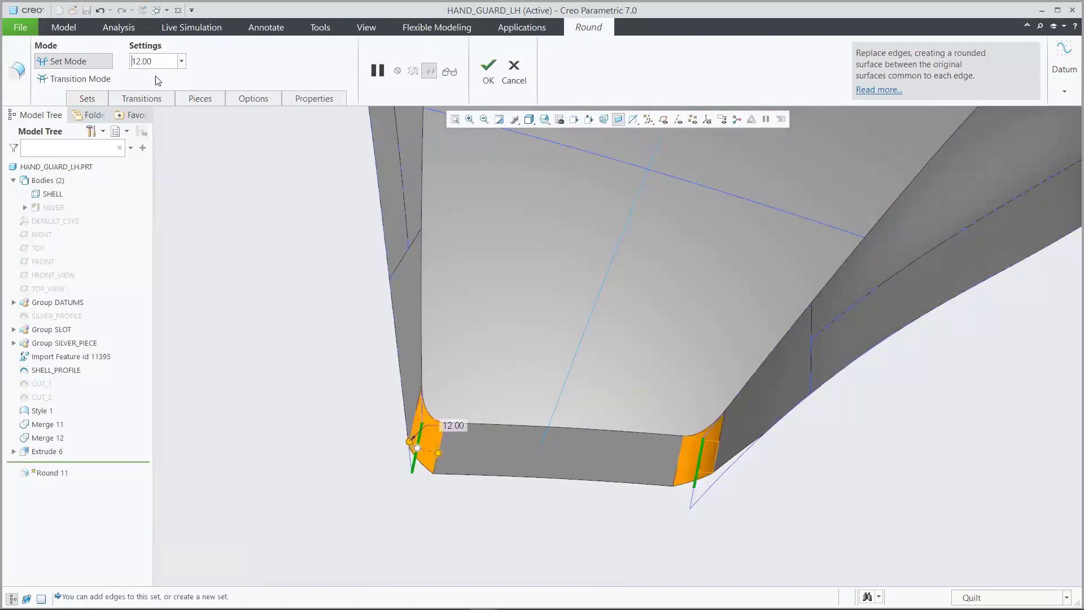
pyautogui.press('Return')
pyautogui.click(485, 70)
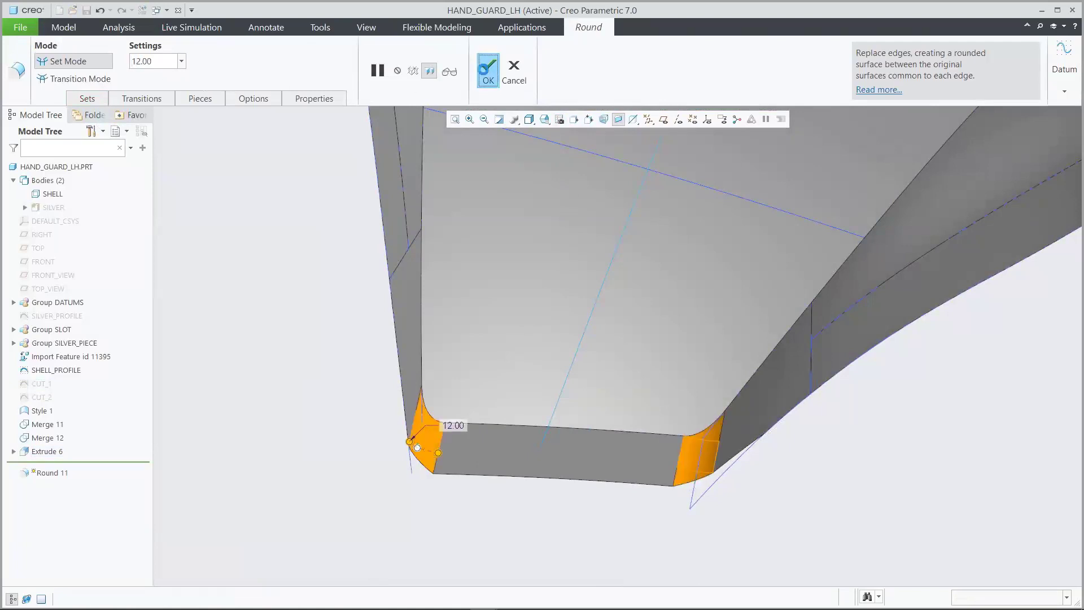
pyautogui.click(279, 221)
# Show the hidden SHELL_SLOT quilt from the SLOT group.
pyautogui.hotkey('ctrl', 'd')
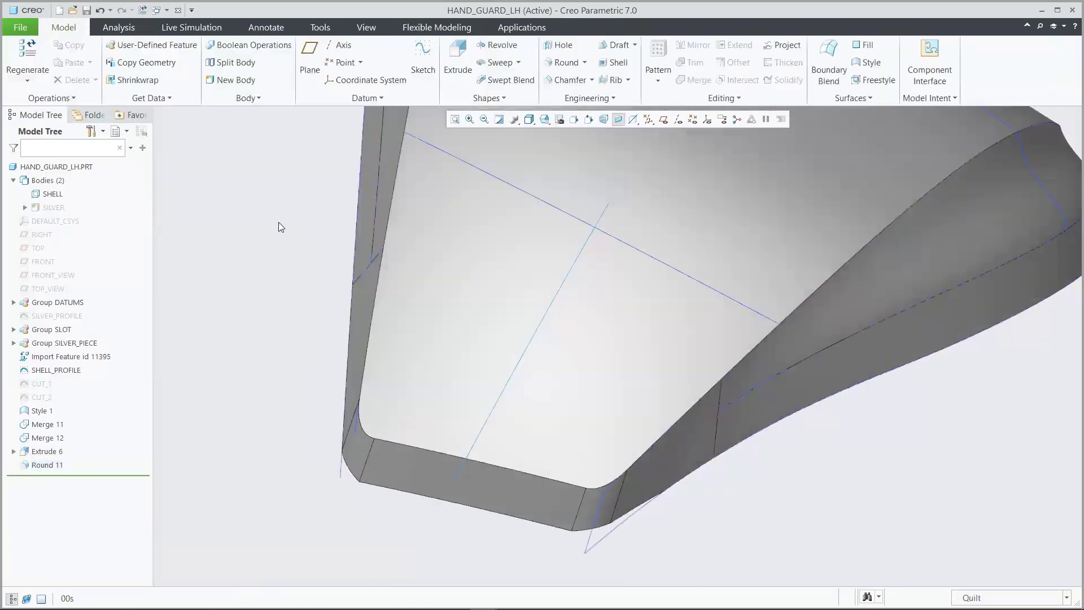
pyautogui.click(14, 330)
pyautogui.click(61, 370)
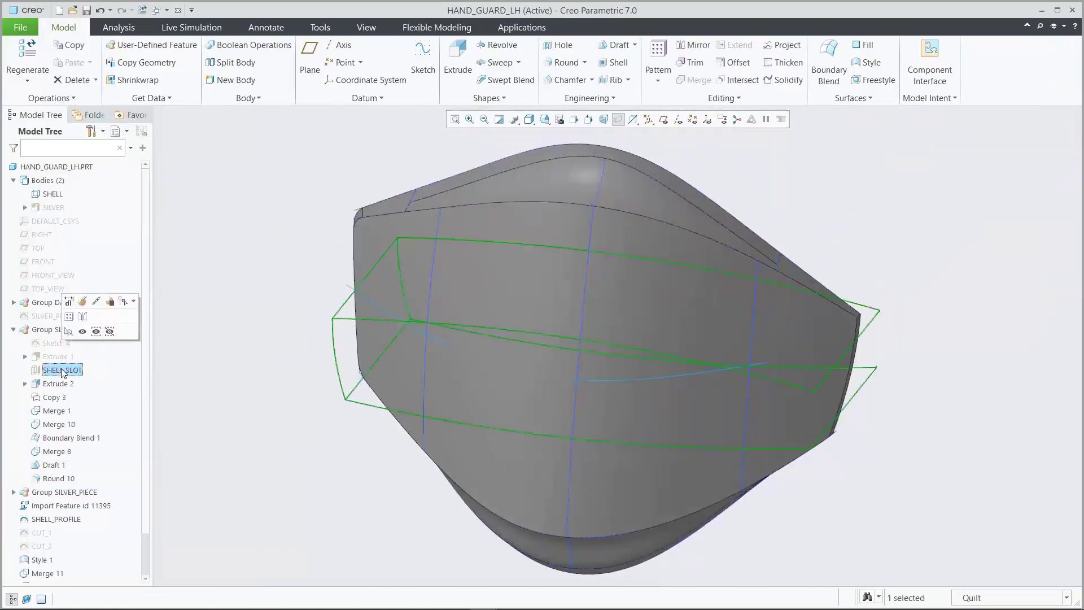
pyautogui.click(83, 334)
# Merge the shell quilt with the SHELL_SLOT quilt, flipping the kept side so the recessed slot remains part of the shell.
pyautogui.click(480, 253)
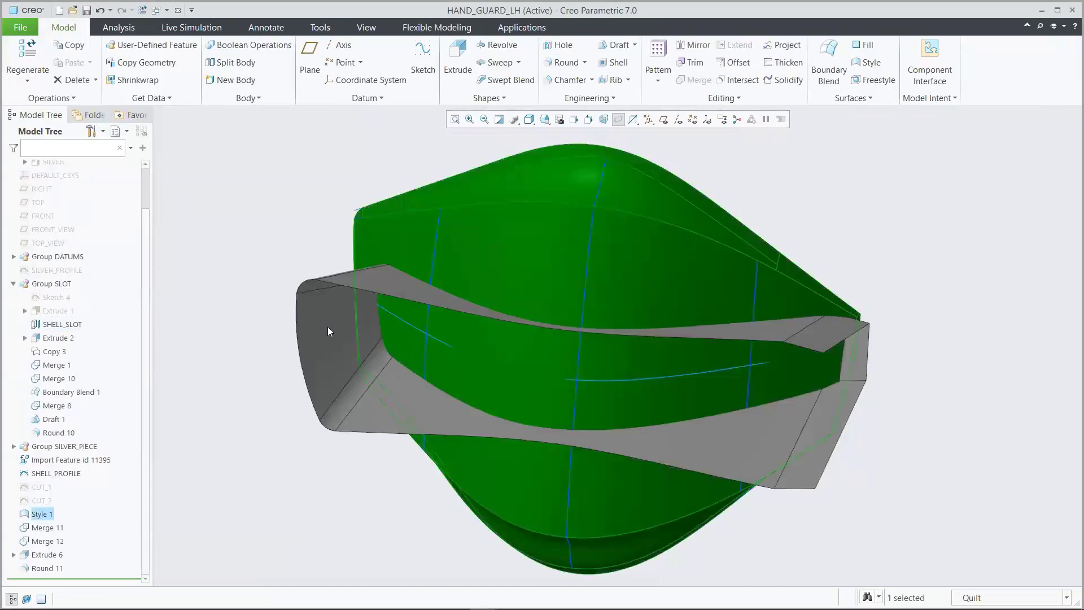
pyautogui.keyDown('ctrl'); pyautogui.click(329, 331); pyautogui.keyUp('ctrl')
pyautogui.click(693, 80)
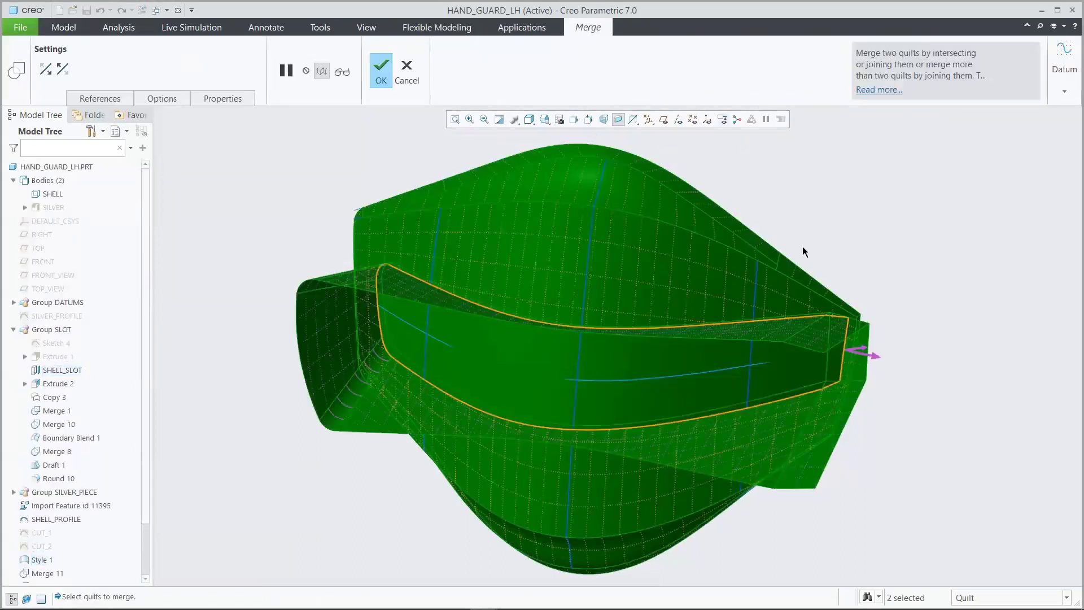
pyautogui.click(869, 353)
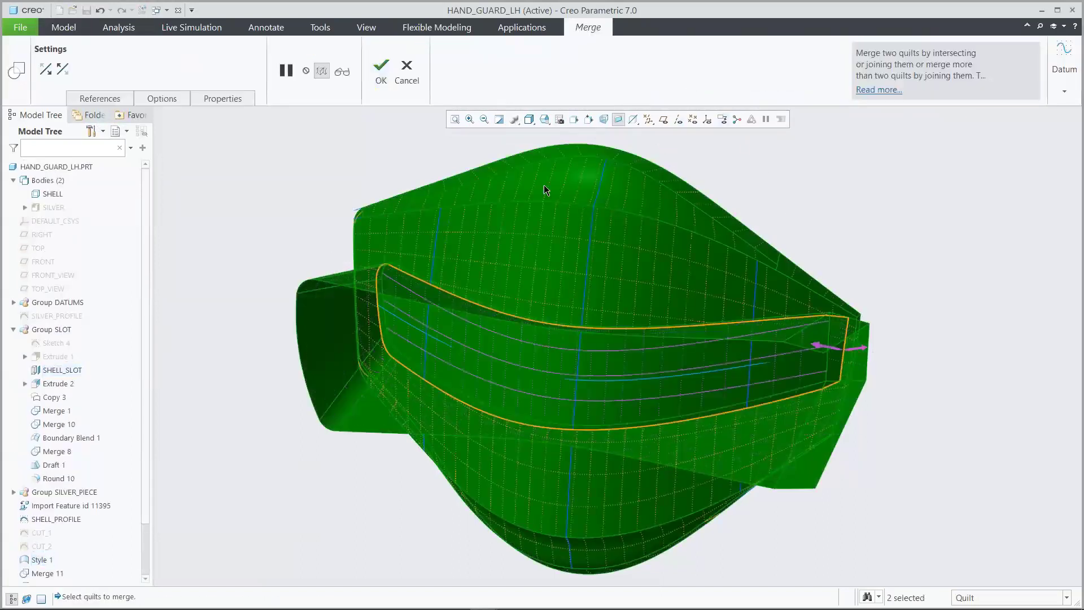
pyautogui.click(381, 71)
pyautogui.click(334, 155)
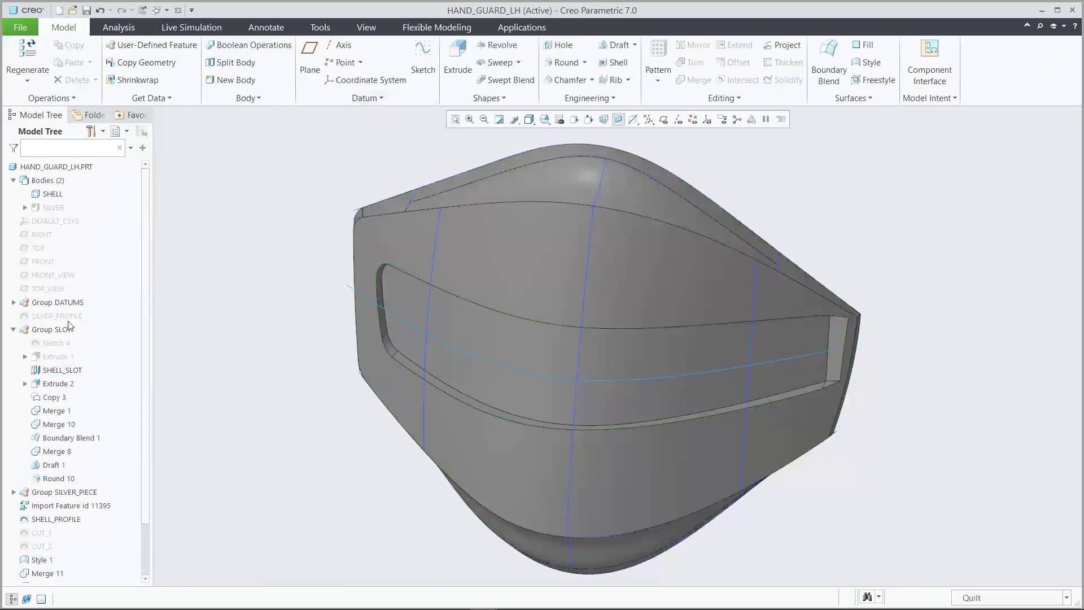
pyautogui.click(13, 330)
pyautogui.hotkey('ctrl', 'd')
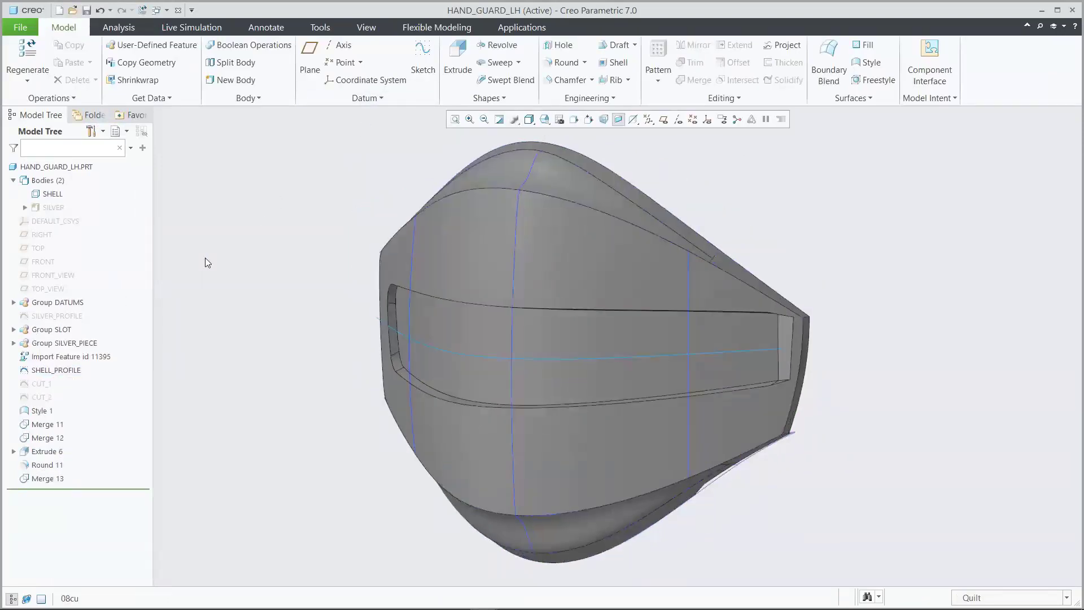
# Extrude the CUT_2 sketch as a surface that removes material from the shell quilt, with flipped direction and through-all depth.
pyautogui.click(42, 397)
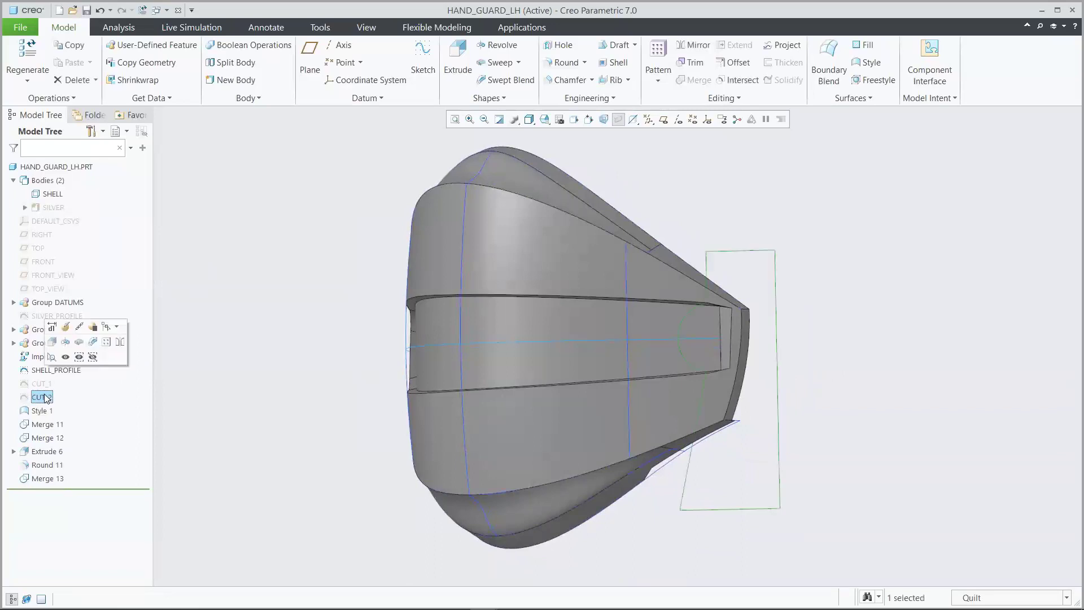
pyautogui.click(52, 341)
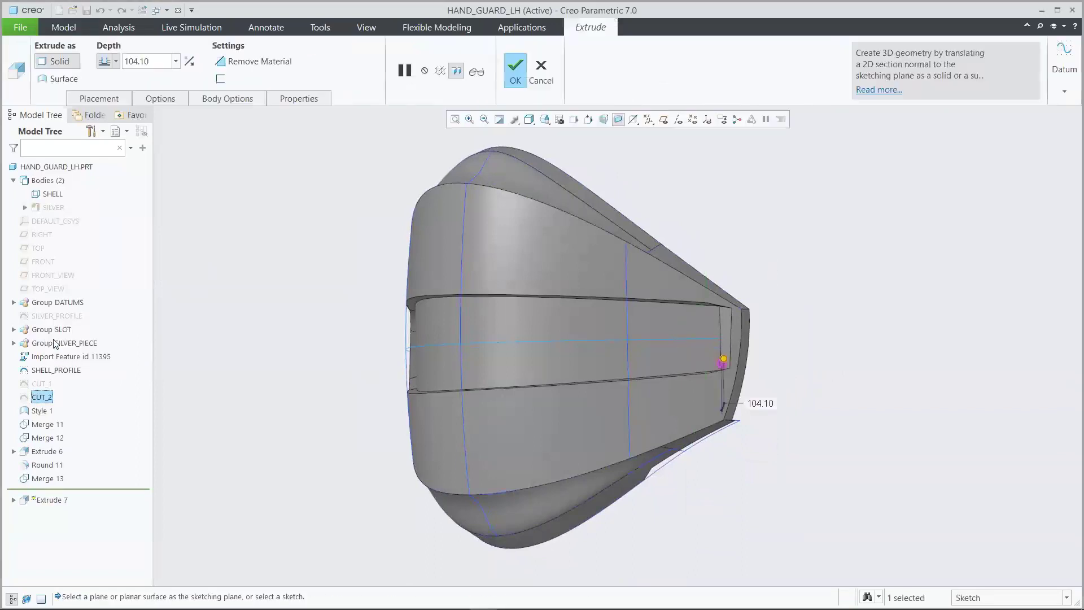
pyautogui.click(62, 79)
pyautogui.click(254, 61)
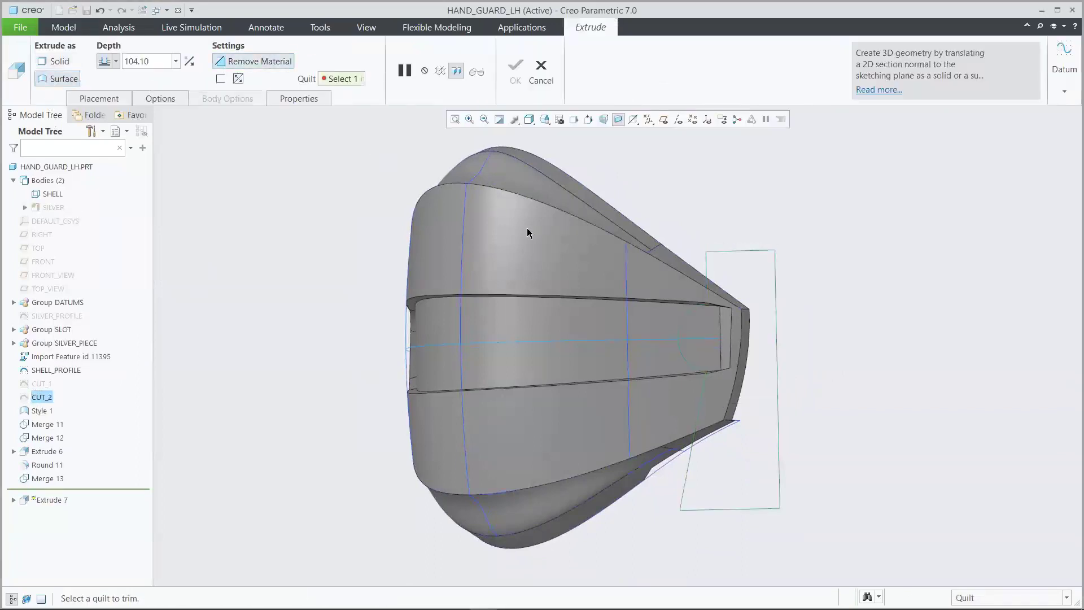
pyautogui.click(527, 228)
pyautogui.click(189, 61)
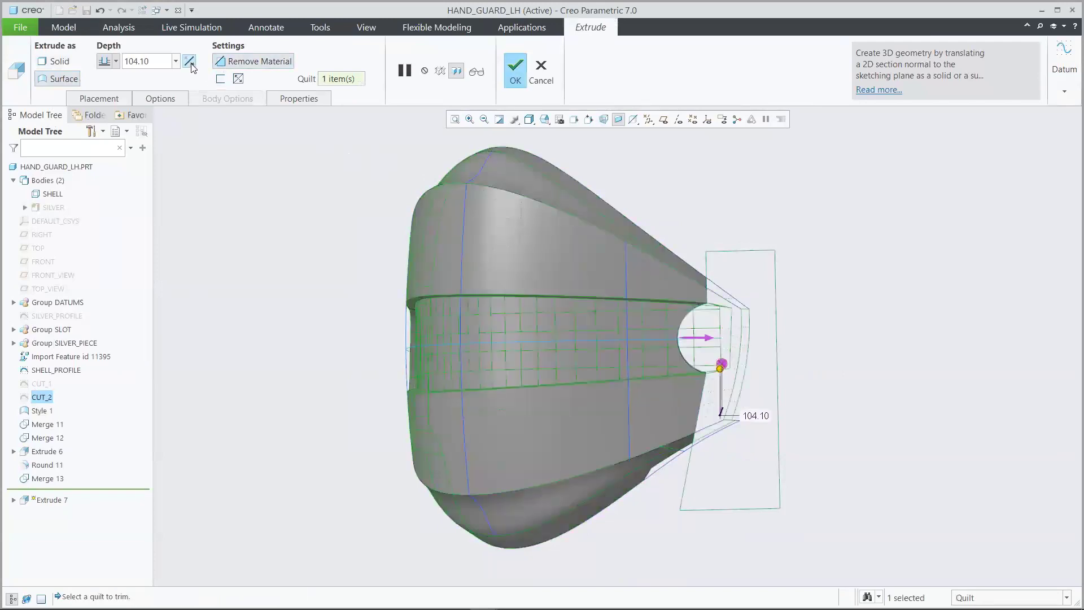
pyautogui.click(116, 62)
pyautogui.click(104, 125)
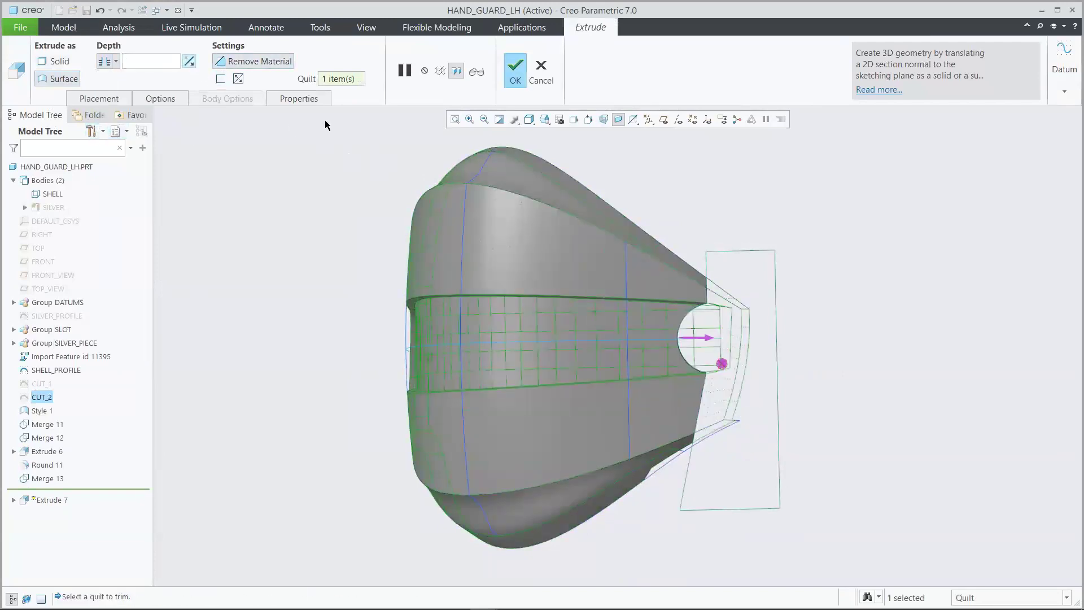
pyautogui.click(512, 72)
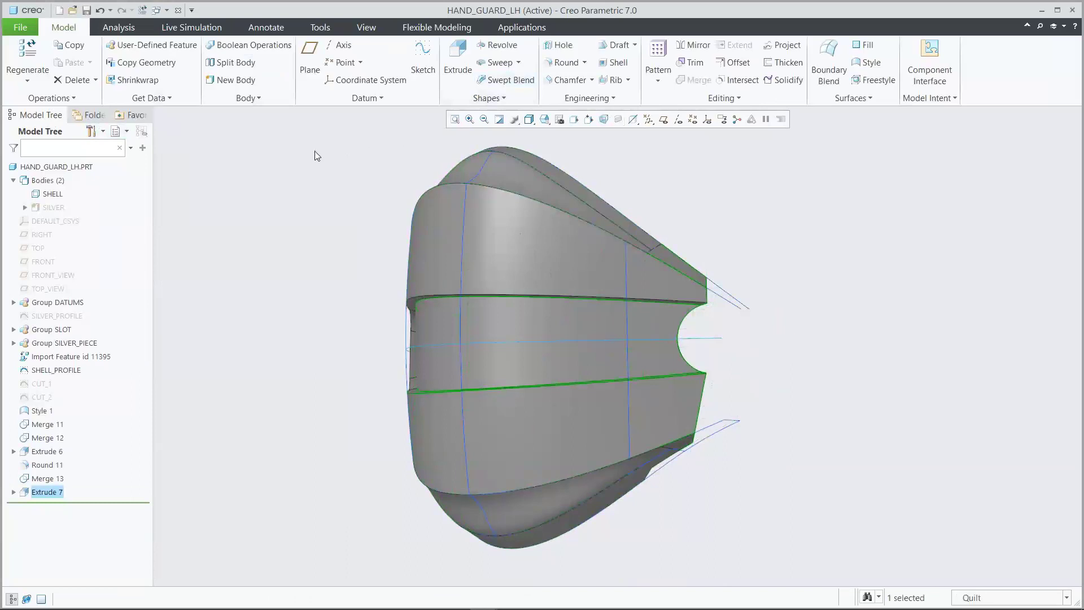
pyautogui.click(317, 156)
pyautogui.hotkey('ctrl', 'd')
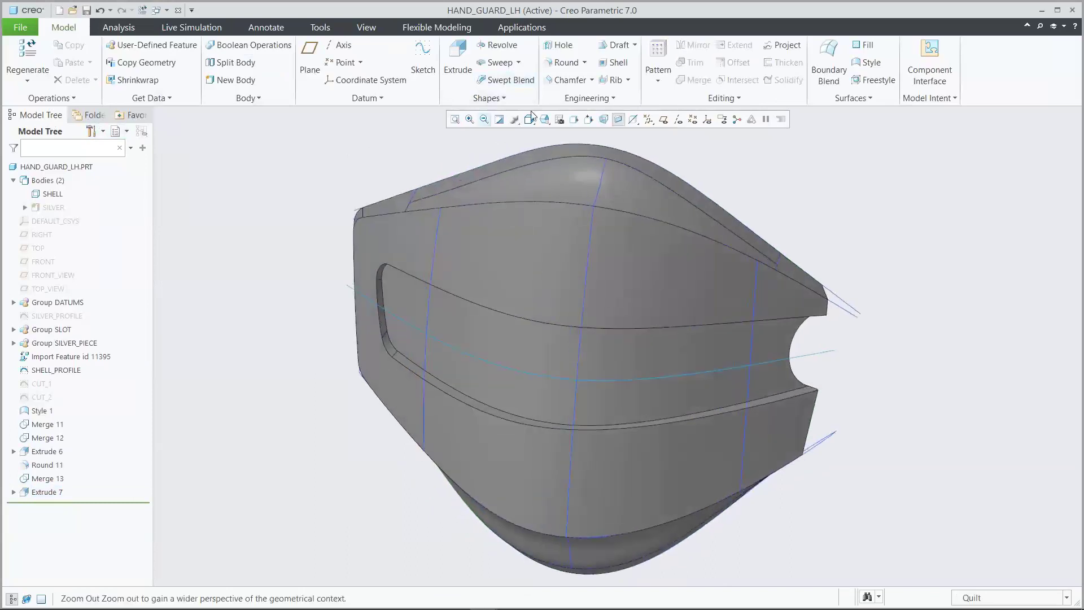
# Round the long outer edge chain of the shell with a chordal round of 4 mm.
pyautogui.click(568, 64)
pyautogui.click(553, 202)
pyautogui.click(88, 99)
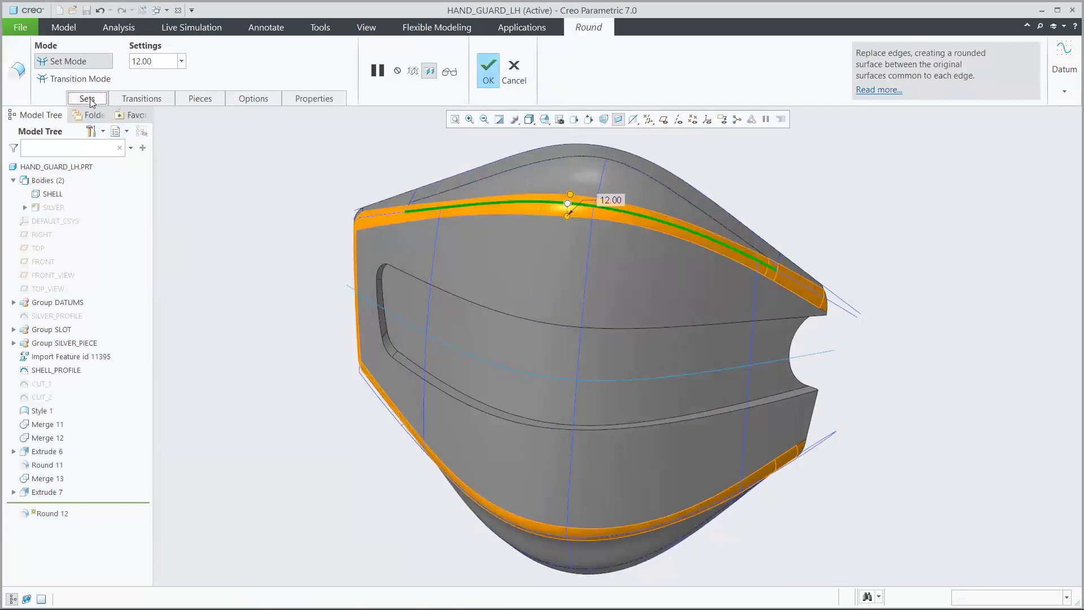
pyautogui.click(181, 252)
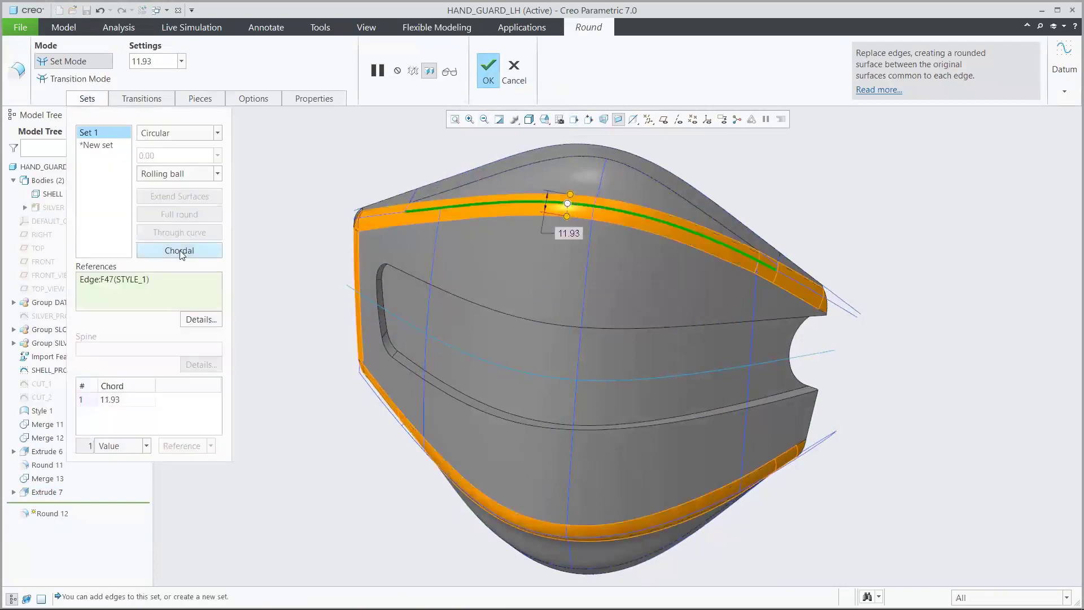
pyautogui.write('4')
pyautogui.press('Return')
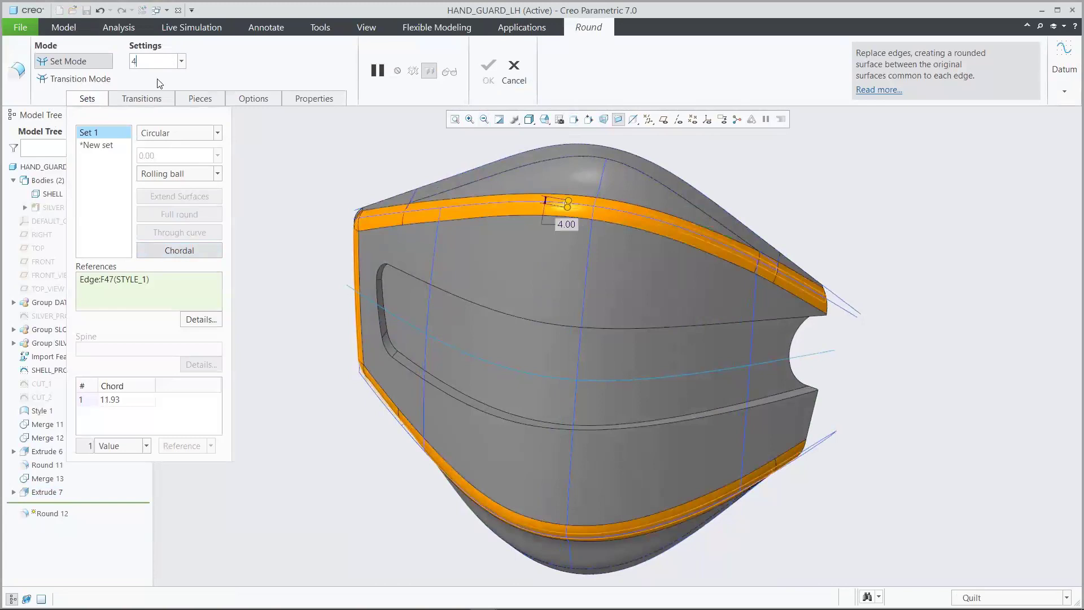
pyautogui.click(487, 68)
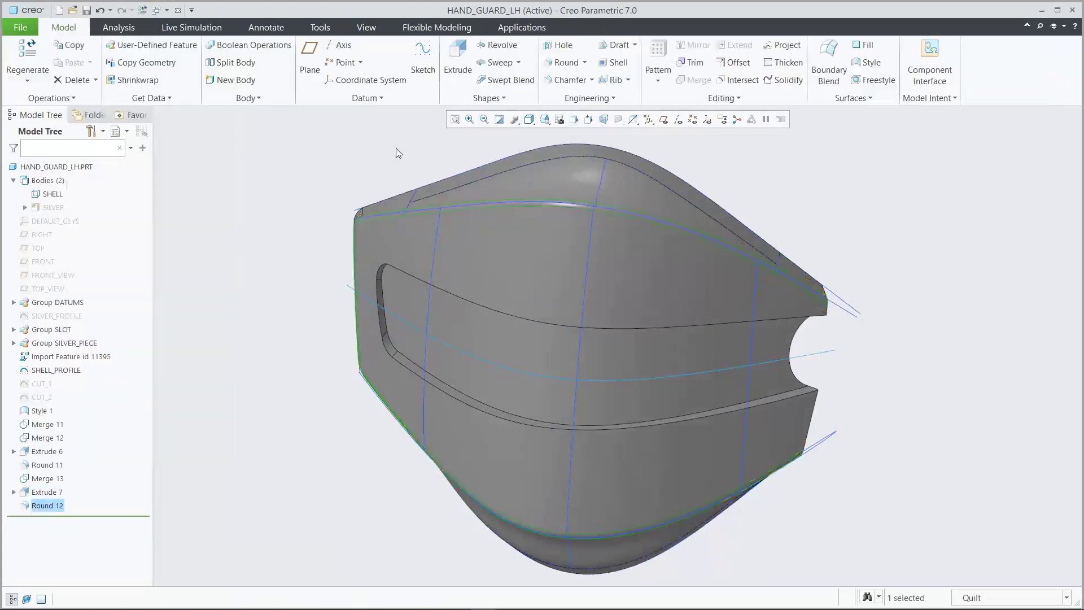
# Round the outer edge chain of the slot with a 2.5 mm radius.
pyautogui.click(565, 63)
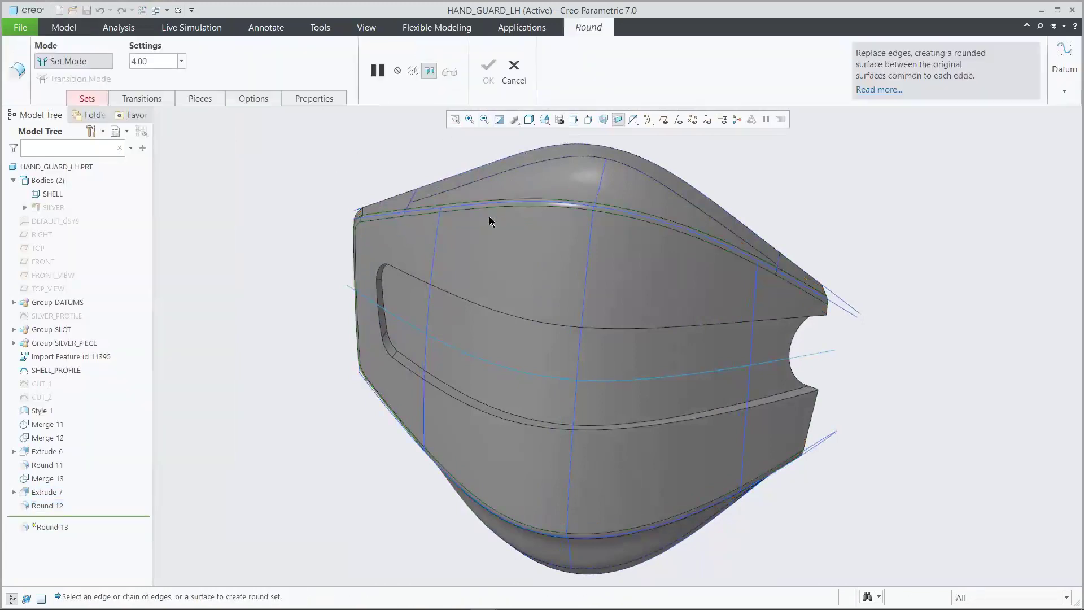
pyautogui.click(461, 299)
pyautogui.click(152, 61)
pyautogui.write('2')
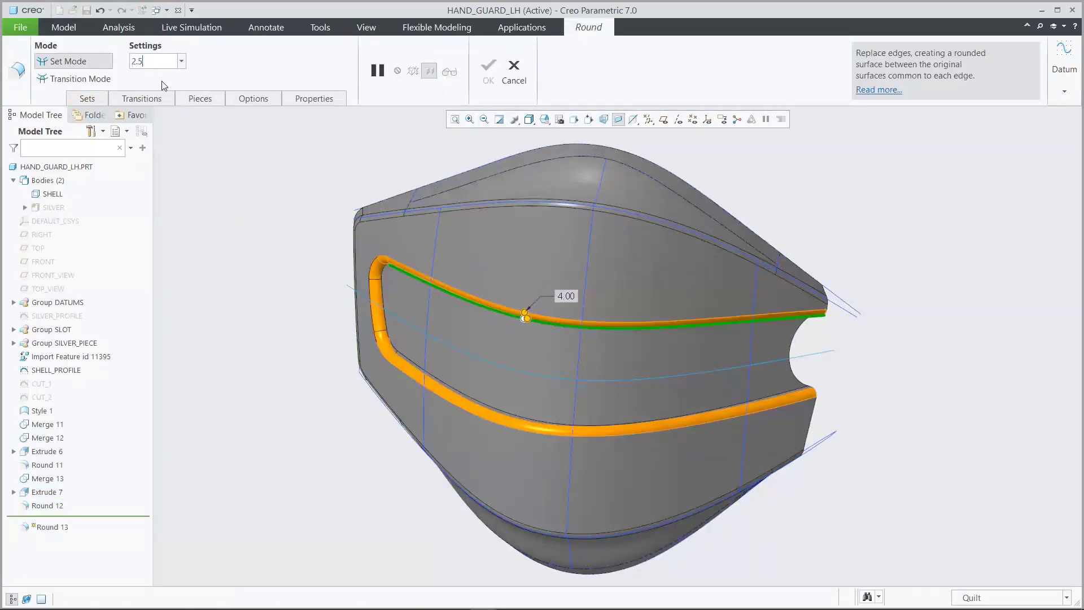
pyautogui.write('.5')
pyautogui.press('Return')
pyautogui.click(488, 70)
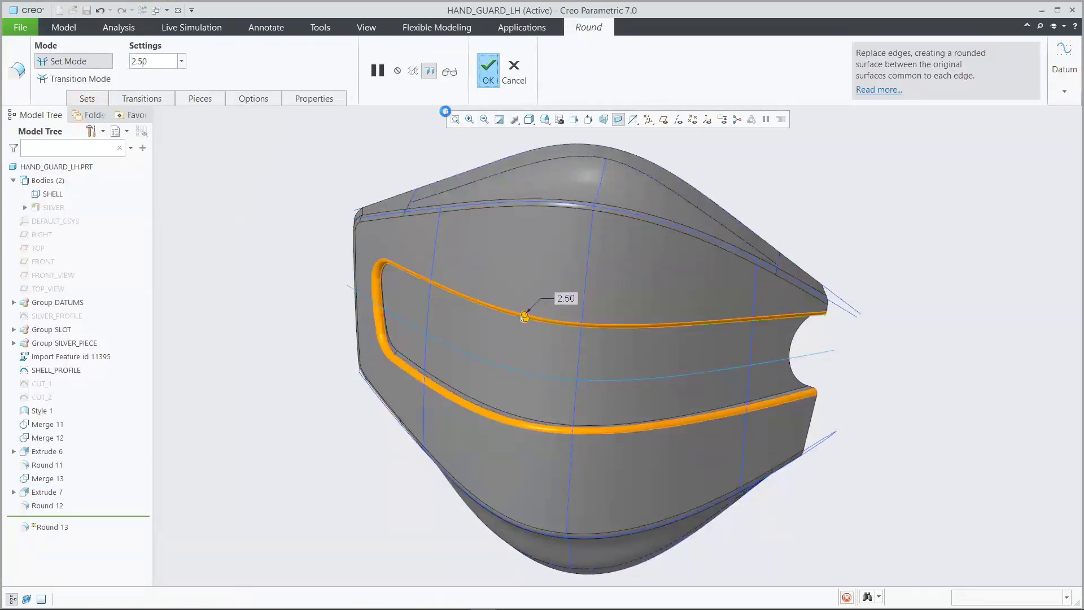
pyautogui.click(281, 156)
pyautogui.hotkey('ctrl', 'd')
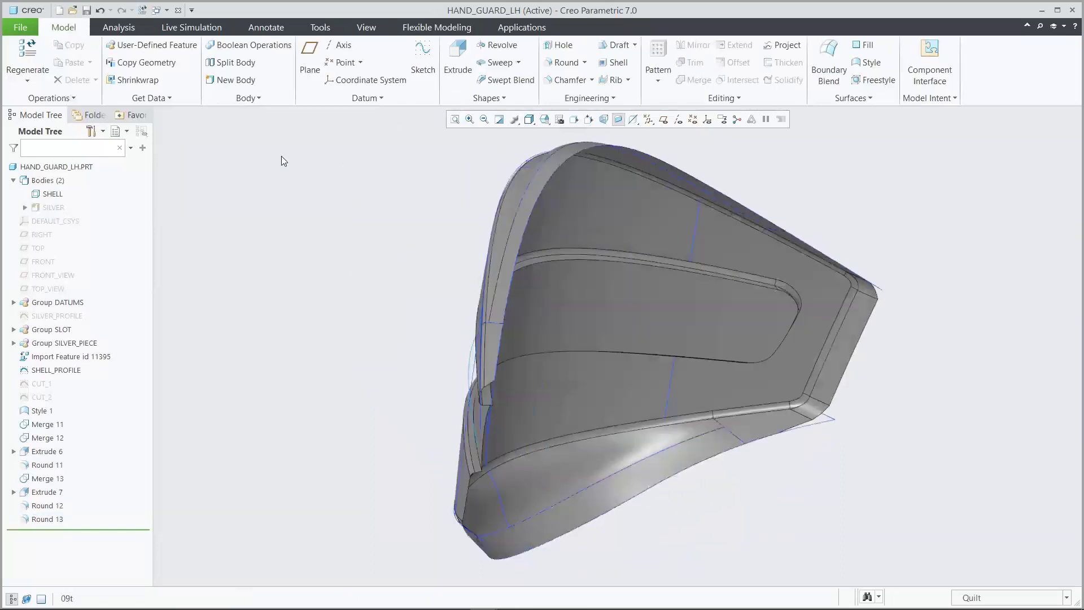
# Thicken the finished shell quilt by 1.5 mm, adding the geometry to the SHELL body.
pyautogui.click(560, 222)
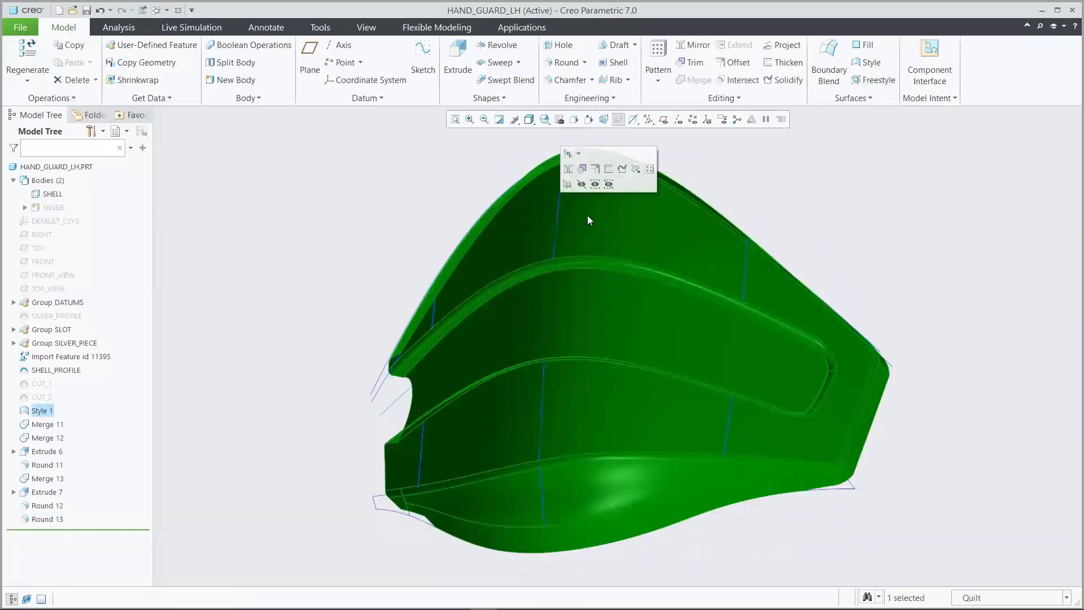
pyautogui.click(609, 169)
pyautogui.click(228, 98)
pyautogui.click(228, 156)
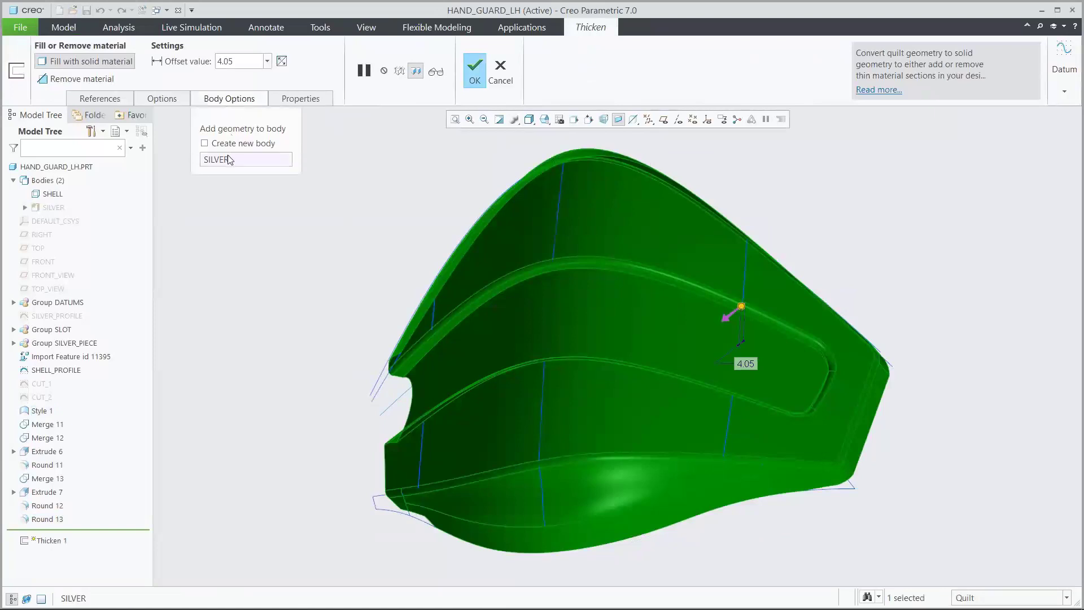
pyautogui.click(52, 196)
pyautogui.click(238, 67)
pyautogui.press('BackSpace')
pyautogui.press('Return')
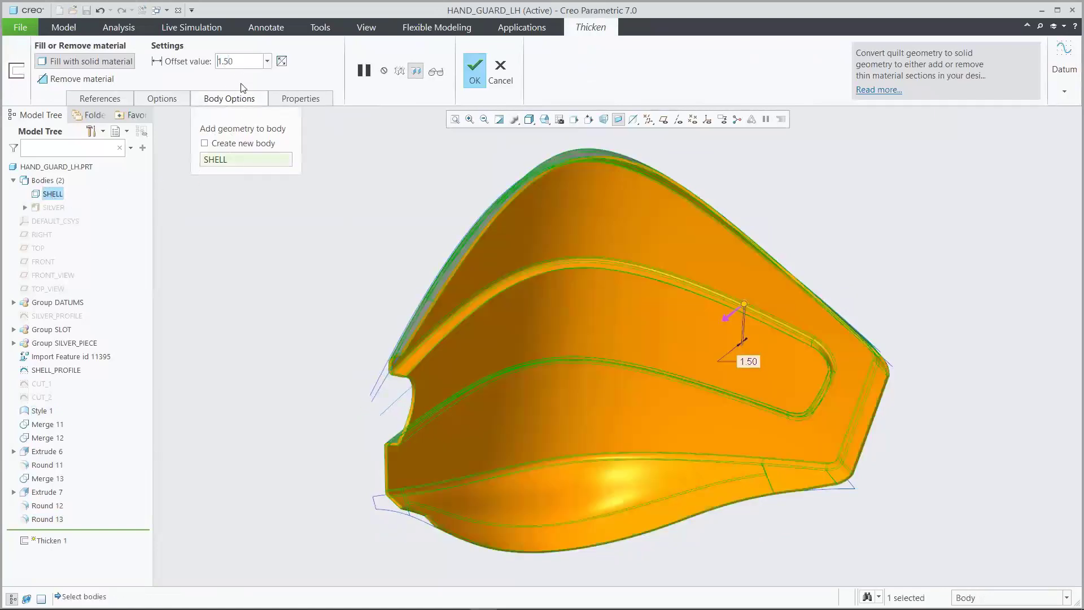
pyautogui.click(473, 62)
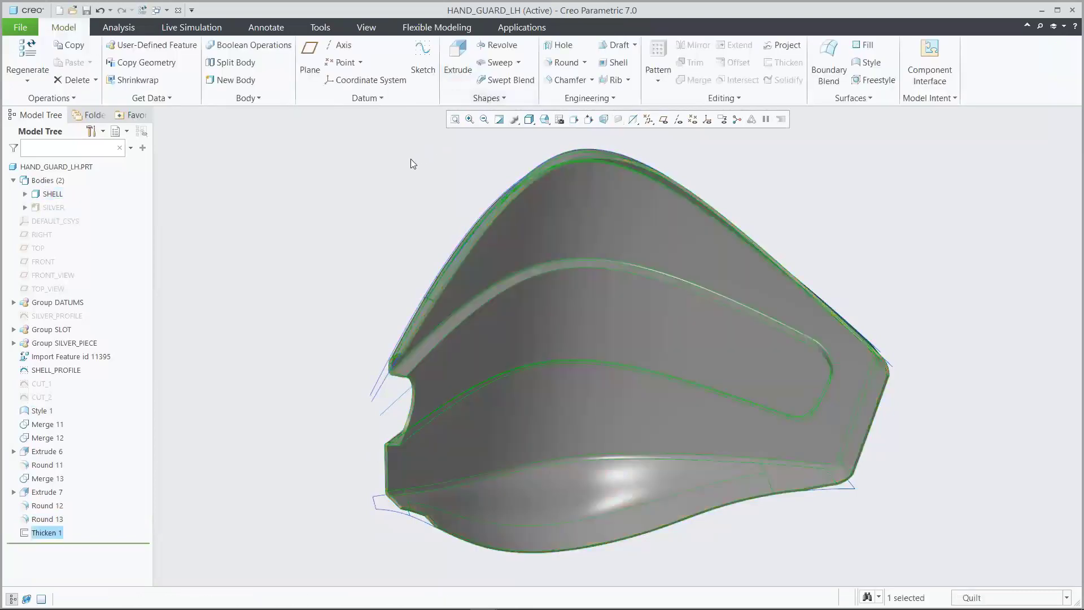
pyautogui.hotkey('ctrl', 'd')
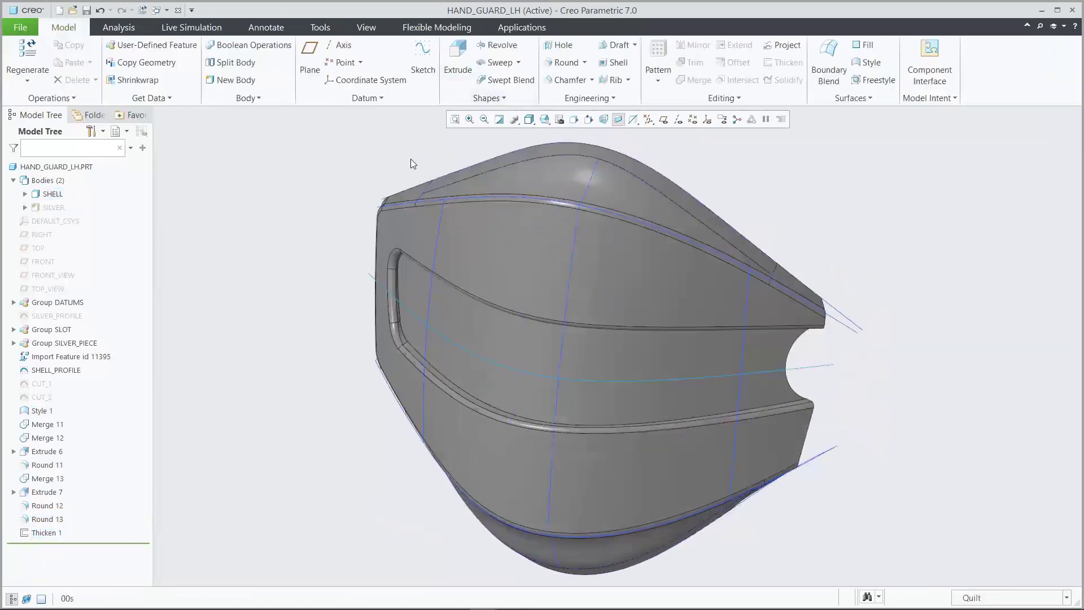
# Hide the import feature, the SHELL_PROFILE sketch and Style 1, and show the SILVER body.
pyautogui.click(70, 356)
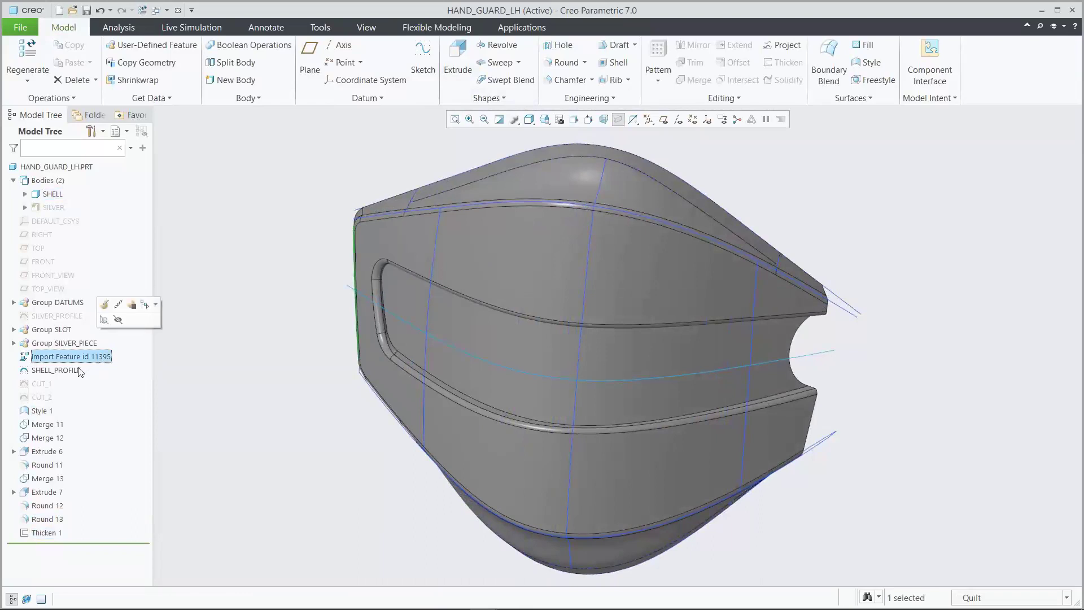
pyautogui.keyDown('ctrl'); pyautogui.click(74, 369); pyautogui.keyUp('ctrl')
pyautogui.keyDown('ctrl'); pyautogui.click(50, 411); pyautogui.keyUp('ctrl')
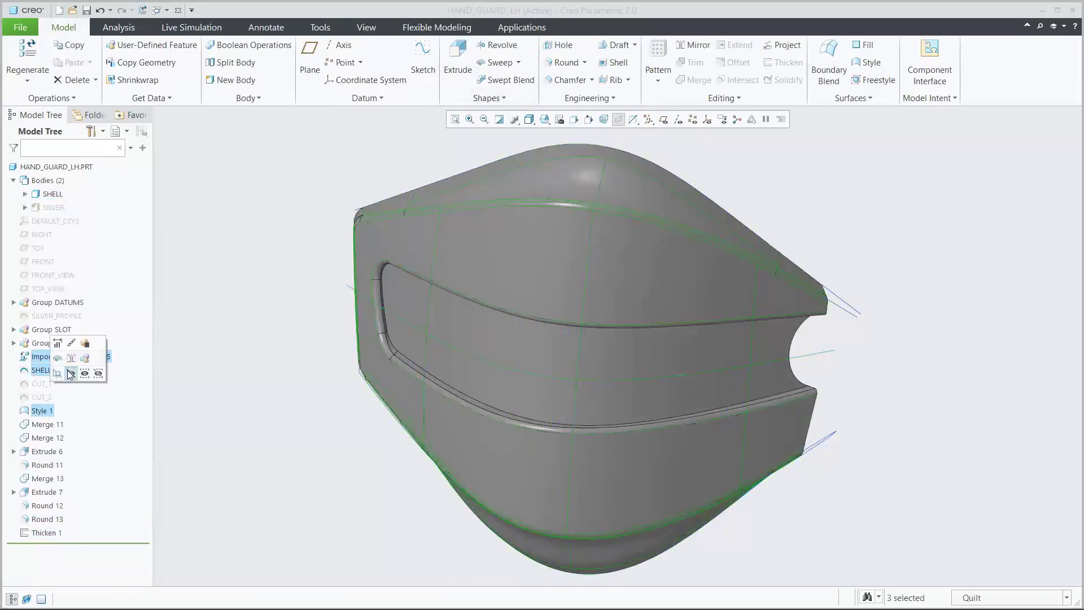
pyautogui.click(70, 376)
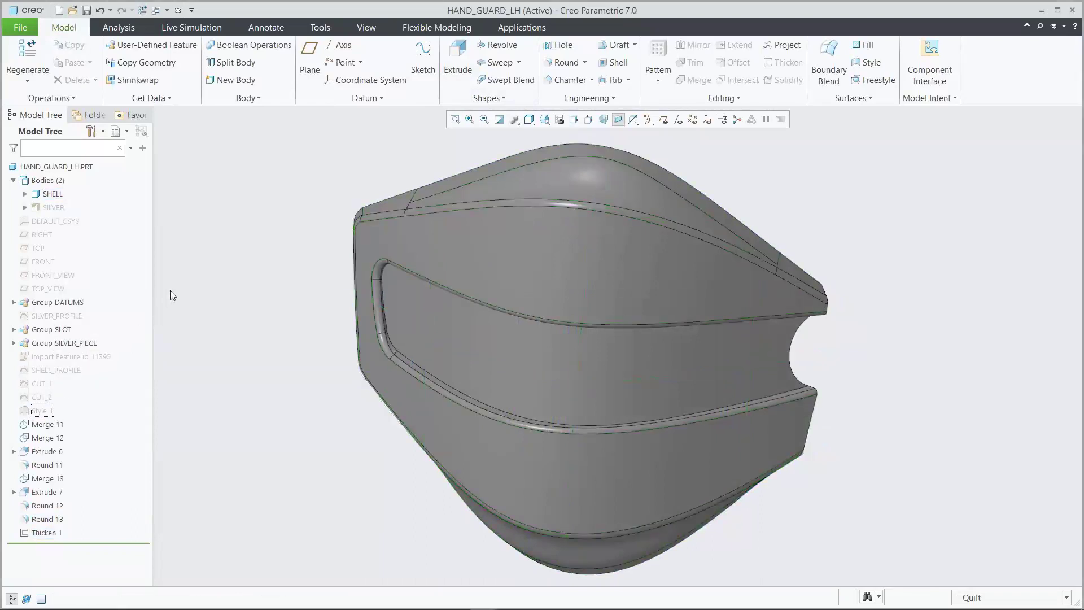
pyautogui.click(54, 207)
pyautogui.click(83, 170)
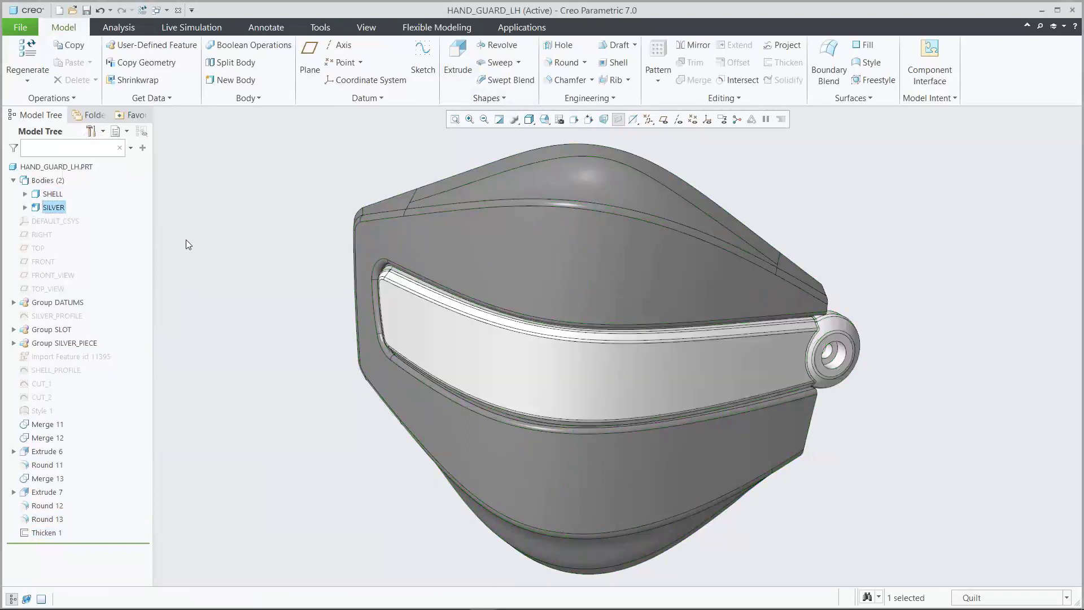
# Show the driving dimensions of the SILVER_PROFILE sketch on the model for editing.
pyautogui.click(68, 317)
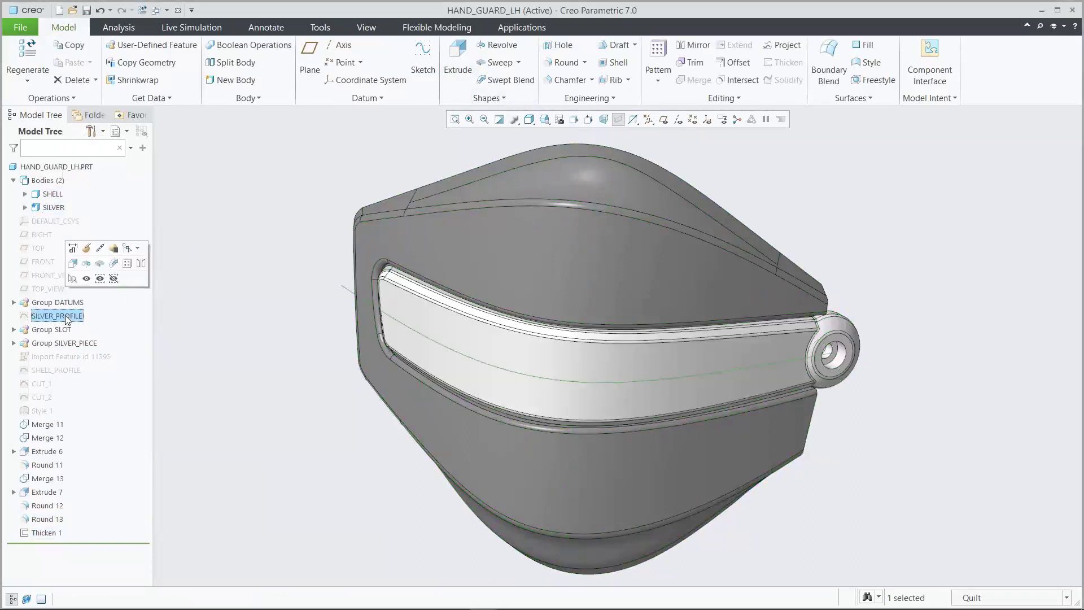
pyautogui.click(80, 249)
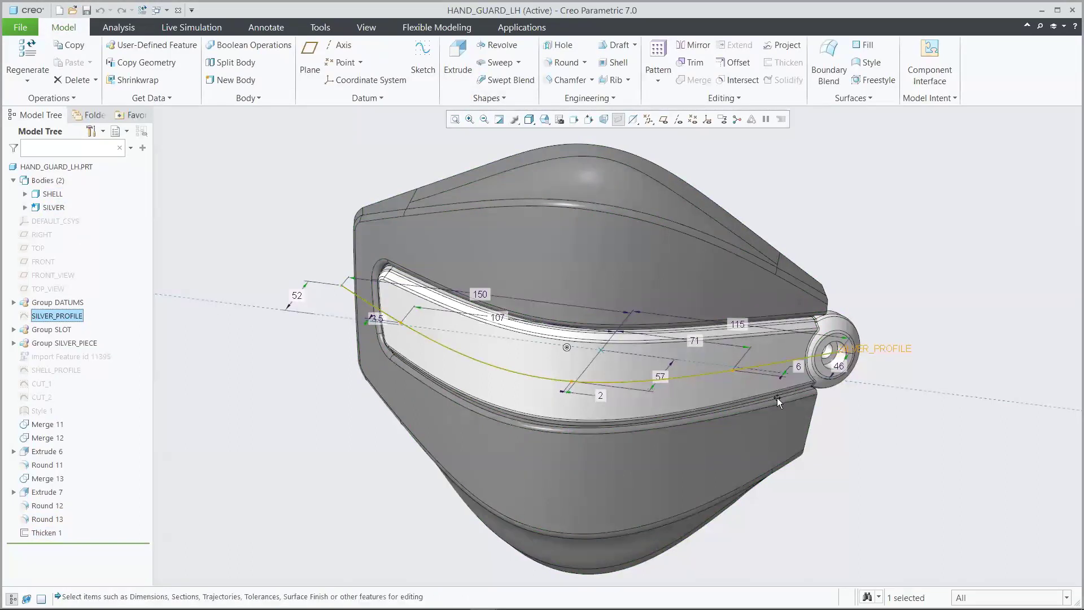
pyautogui.hotkey('ctrl', 'd')
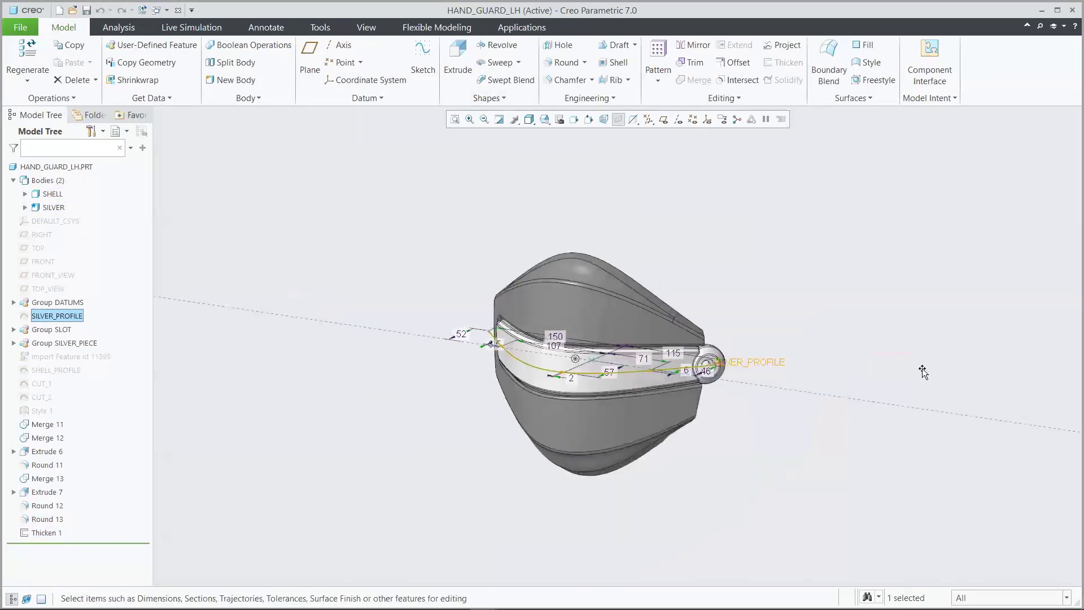
# Set the 57 mm depth dimension of the SILVER_PROFILE sketch to 47.
pyautogui.doubleClick(537, 353)
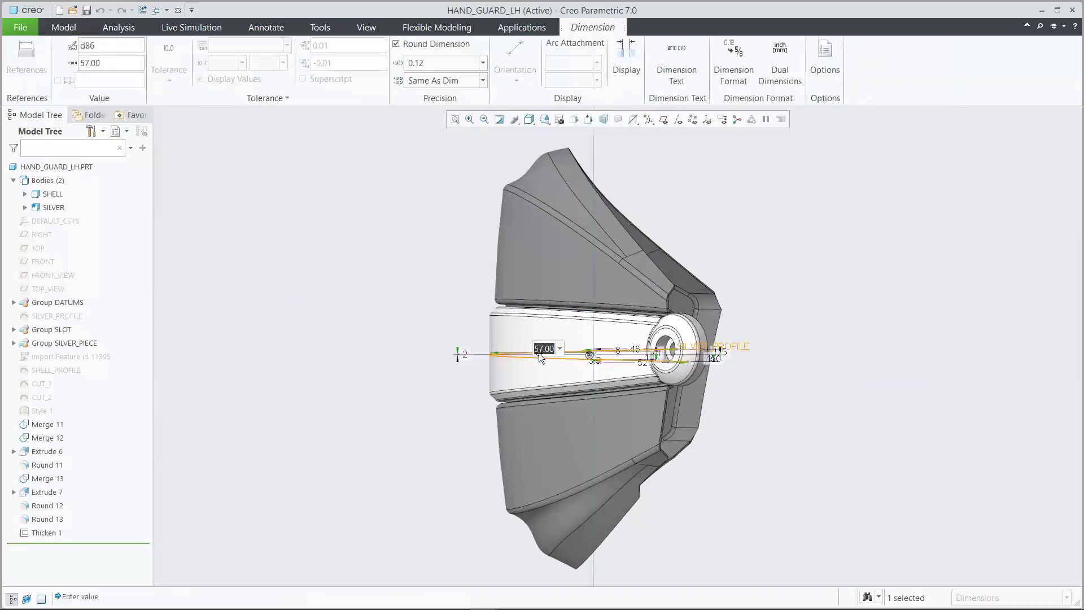
pyautogui.write('47')
pyautogui.press('Return')
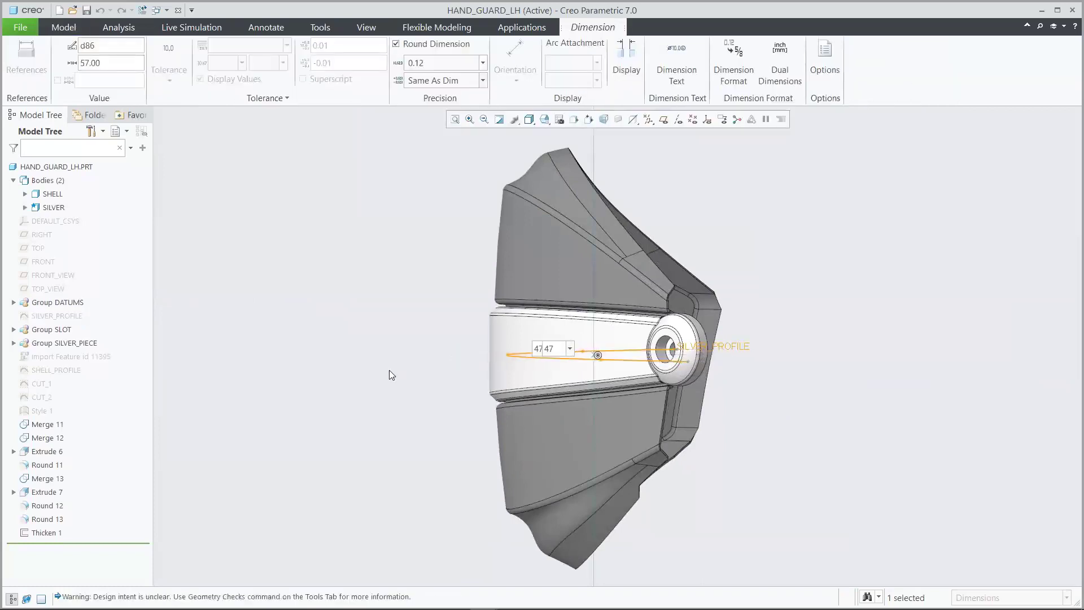
# Set the depth dimension of the SILVER_PROFILE curve to 67 and regenerate the hand guard with the new shape.
pyautogui.doubleClick(546, 353)
pyautogui.write('67')
pyautogui.press('Return')
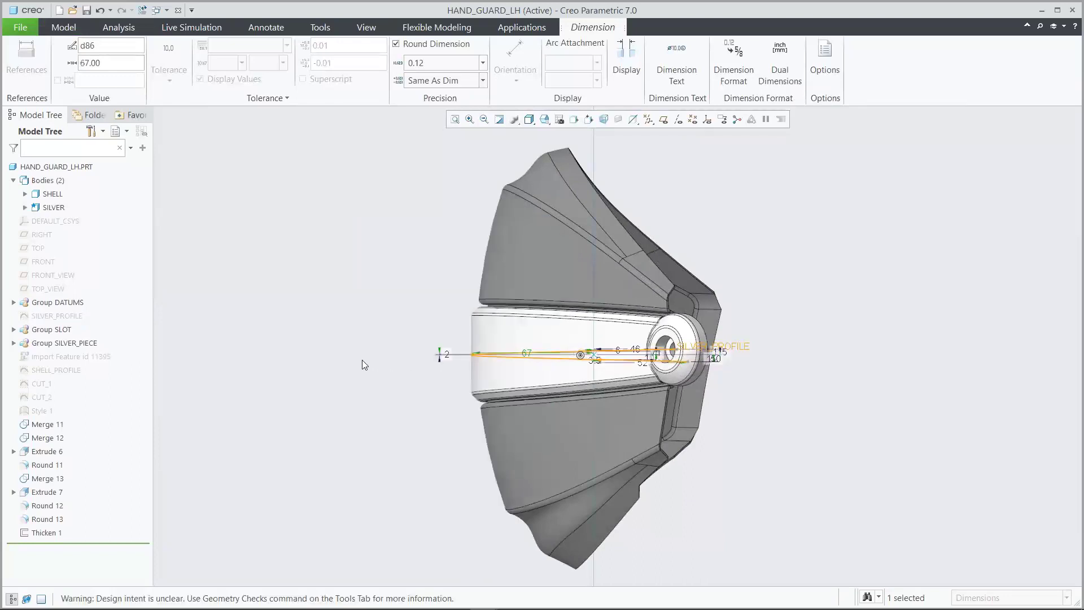
pyautogui.click(362, 360)
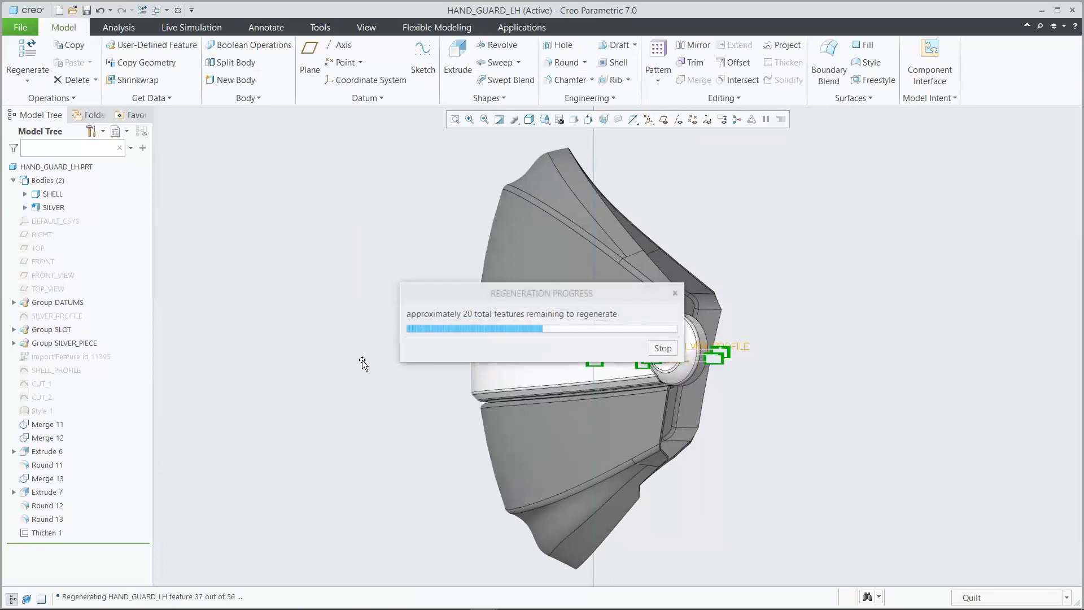
pyautogui.hotkey('ctrl', 'd')
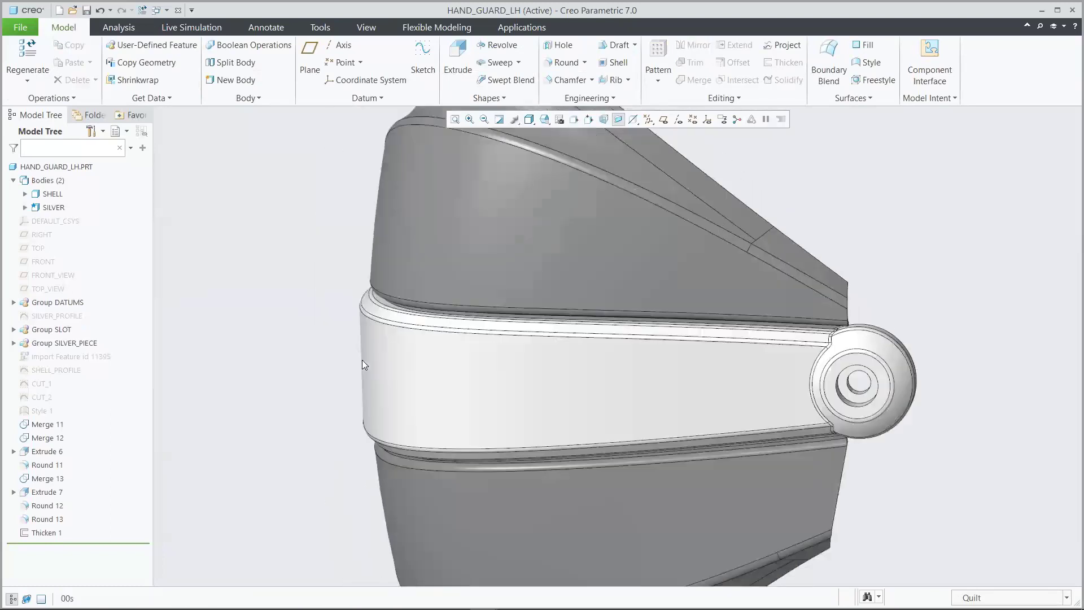
# Close the hand guard part window to return to the 6AP1AL003_ASSY handlebar assembly and regenerate it.
pyautogui.click(178, 10)
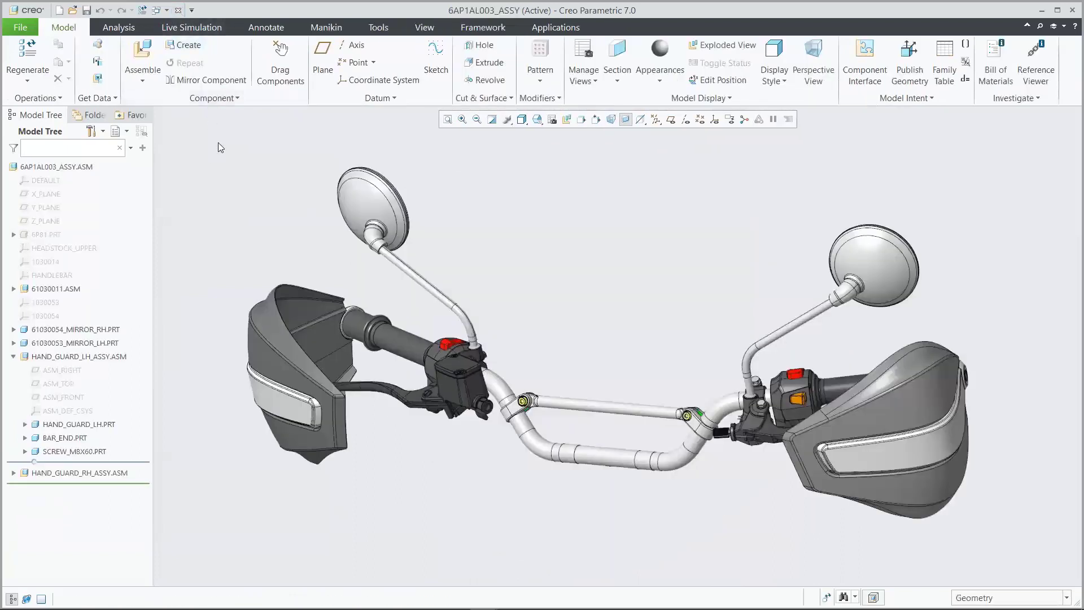
pyautogui.click(28, 54)
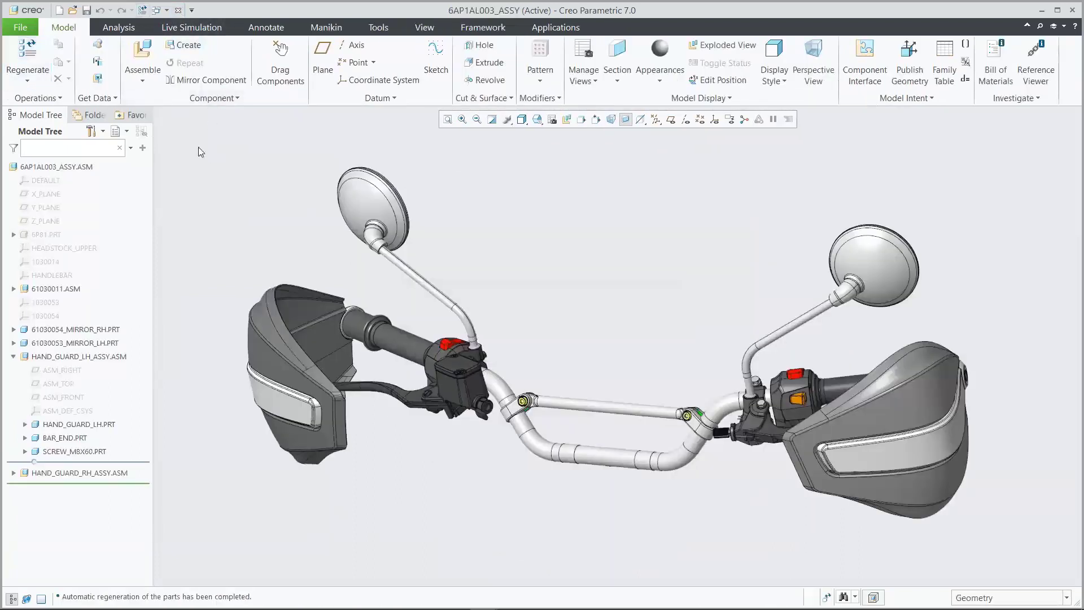
pyautogui.click(33, 52)
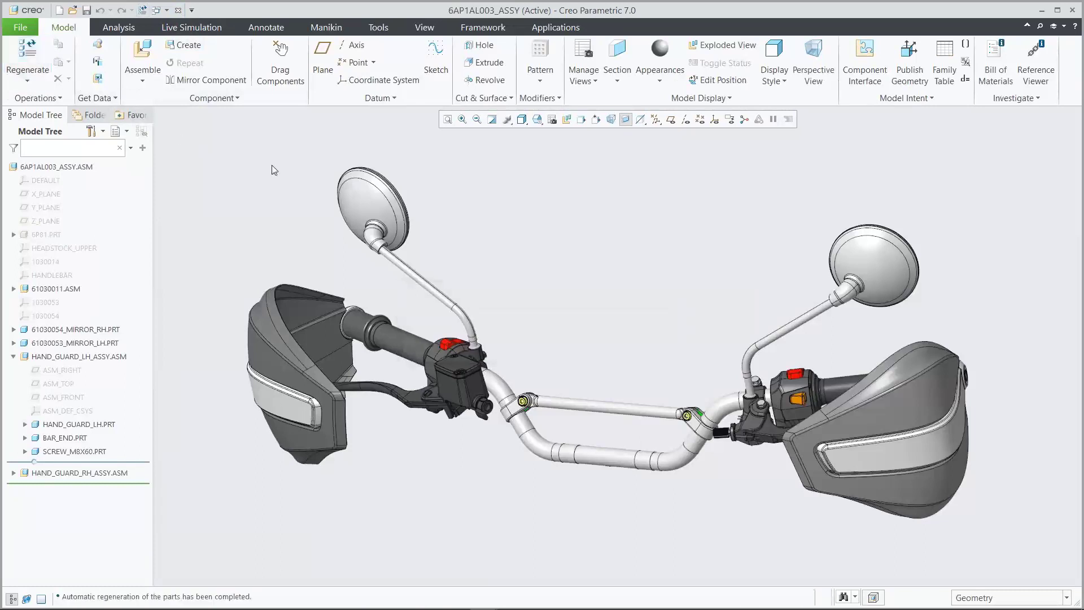